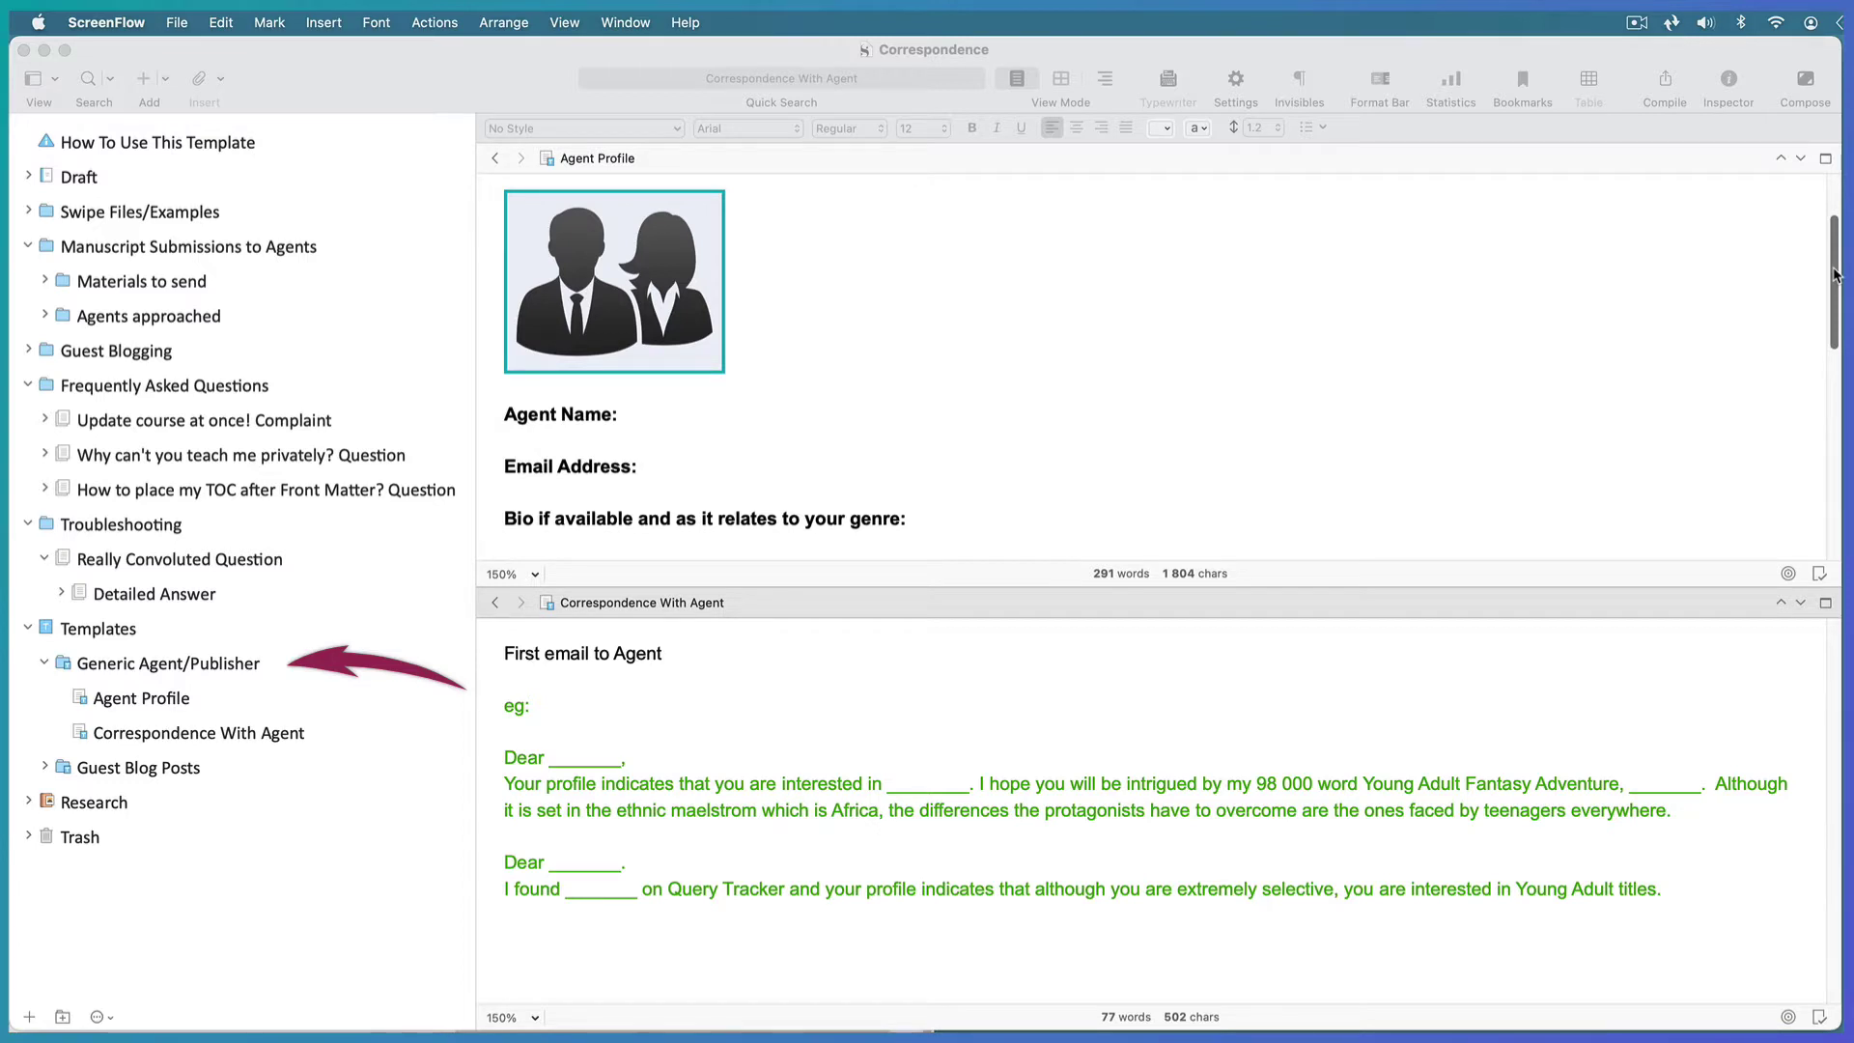
# - Bring the Correspondence project window to the front and drag its editor edge down
pyautogui.click(1835, 275)
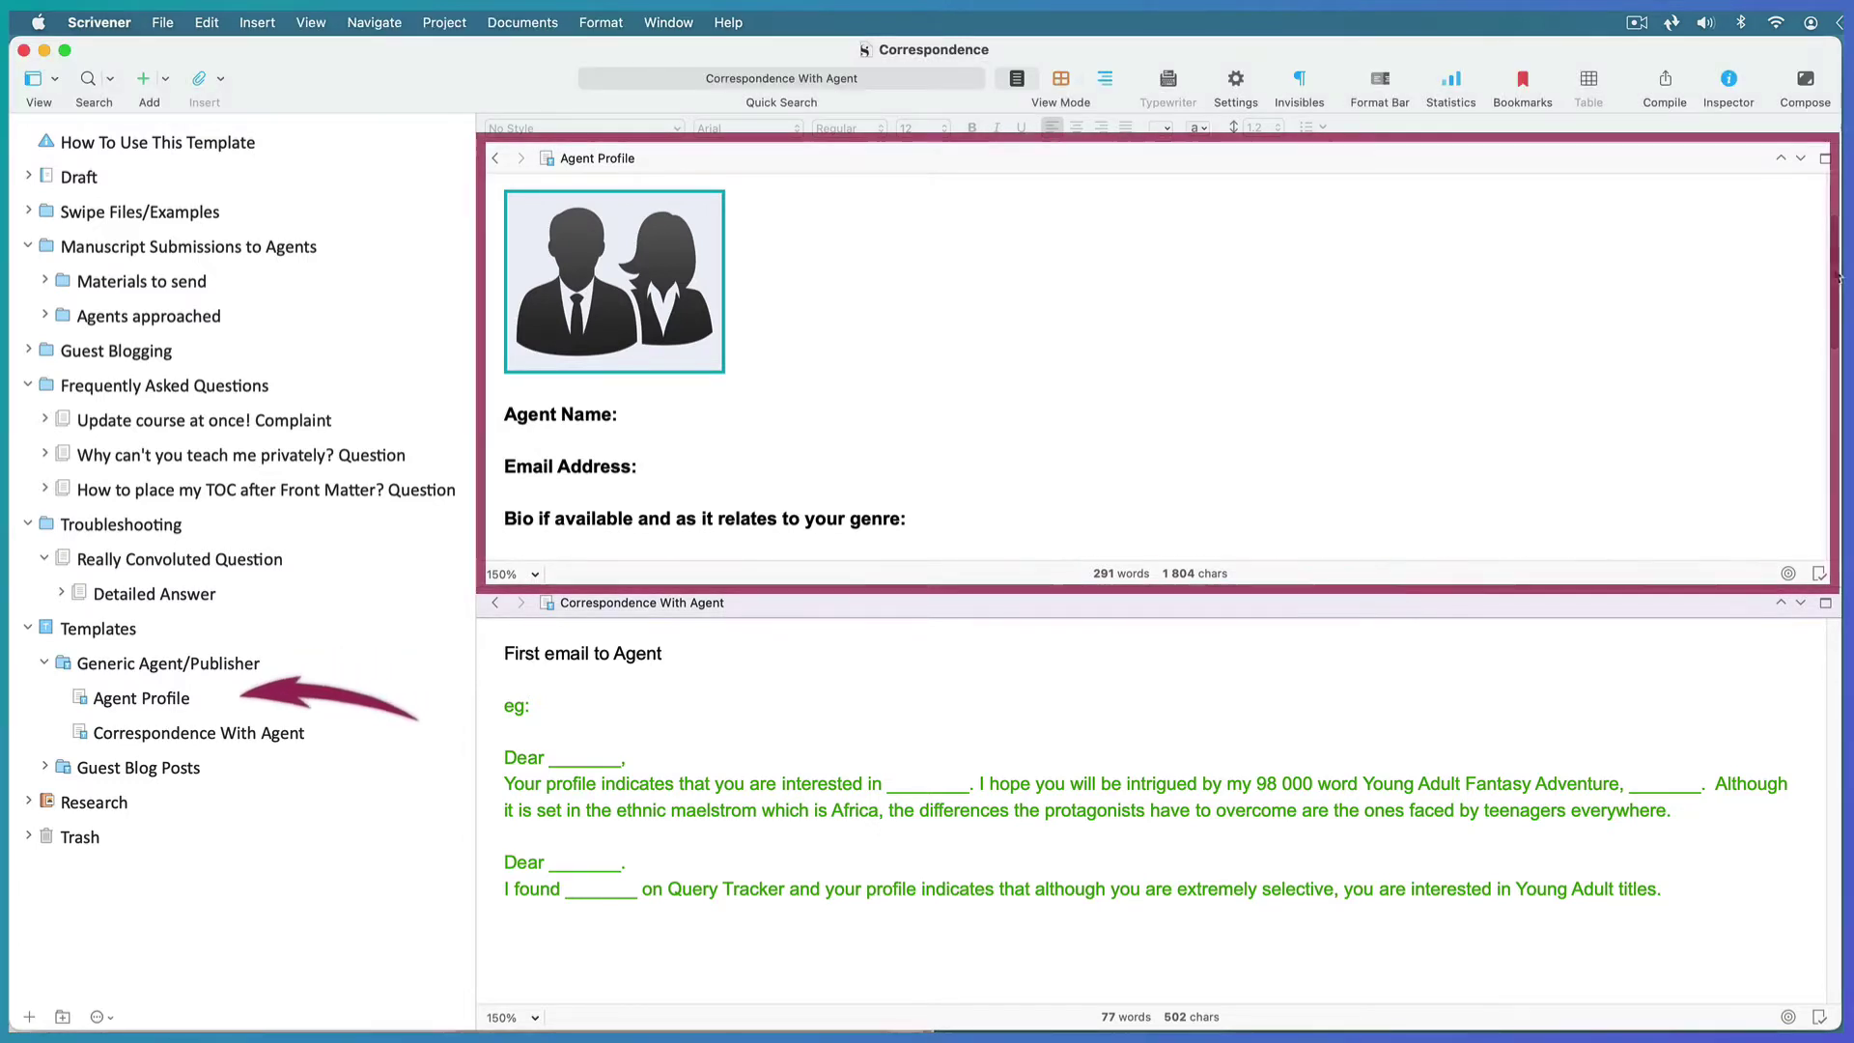
pyautogui.moveTo(1836, 275); pyautogui.dragTo(1838, 357)
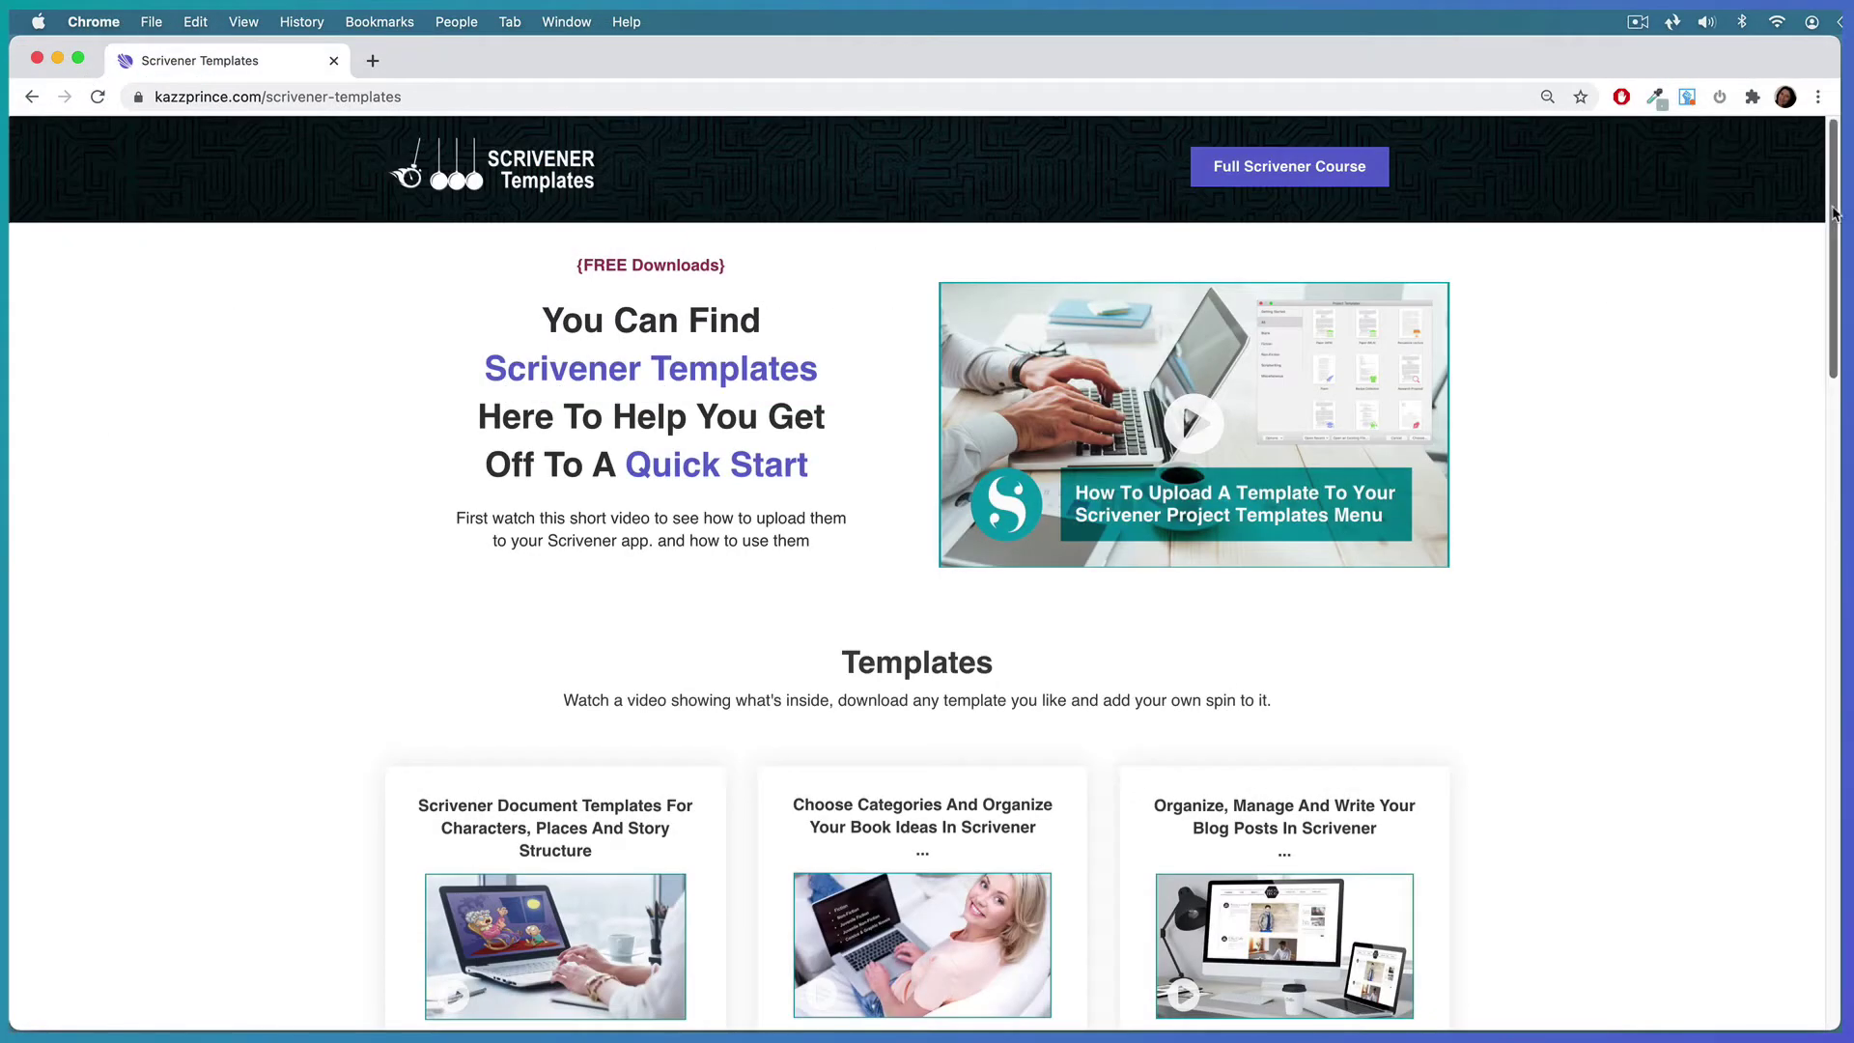
pyautogui.moveTo(1834, 207); pyautogui.dragTo(1827, 512)
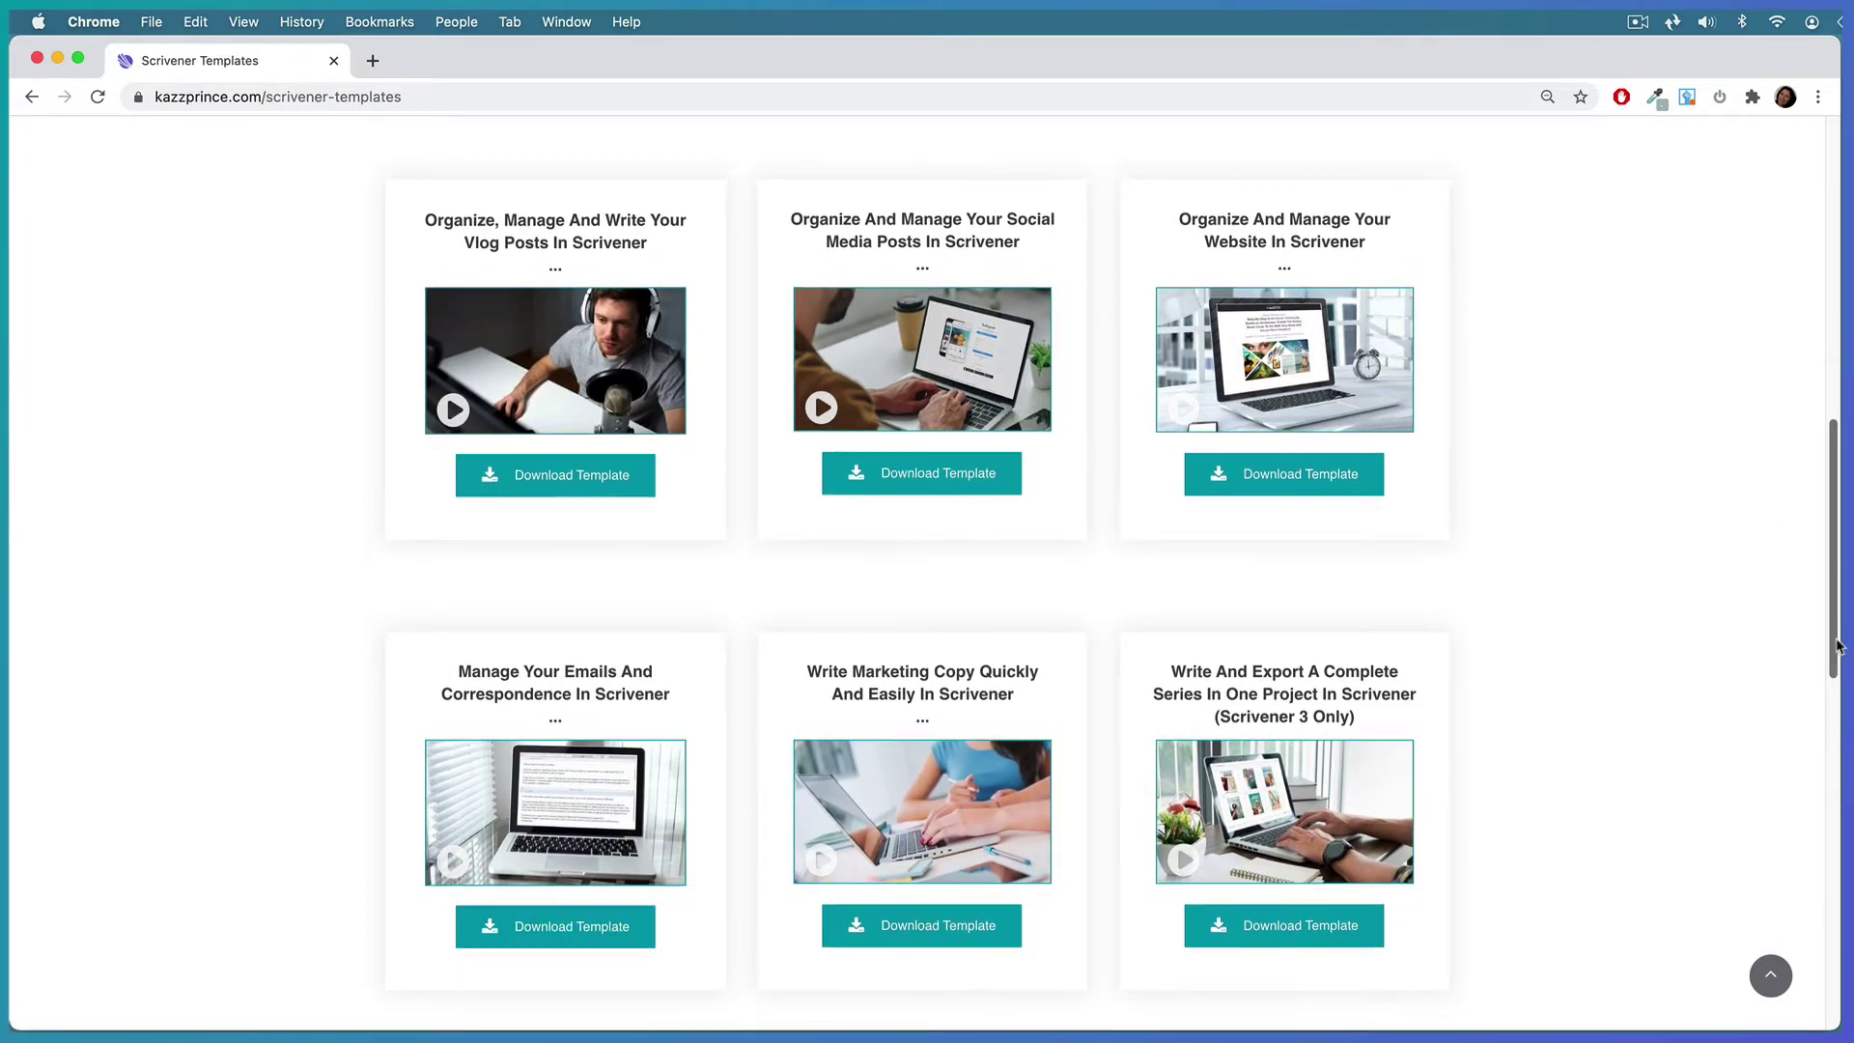
pyautogui.scroll(15, 918, 579)
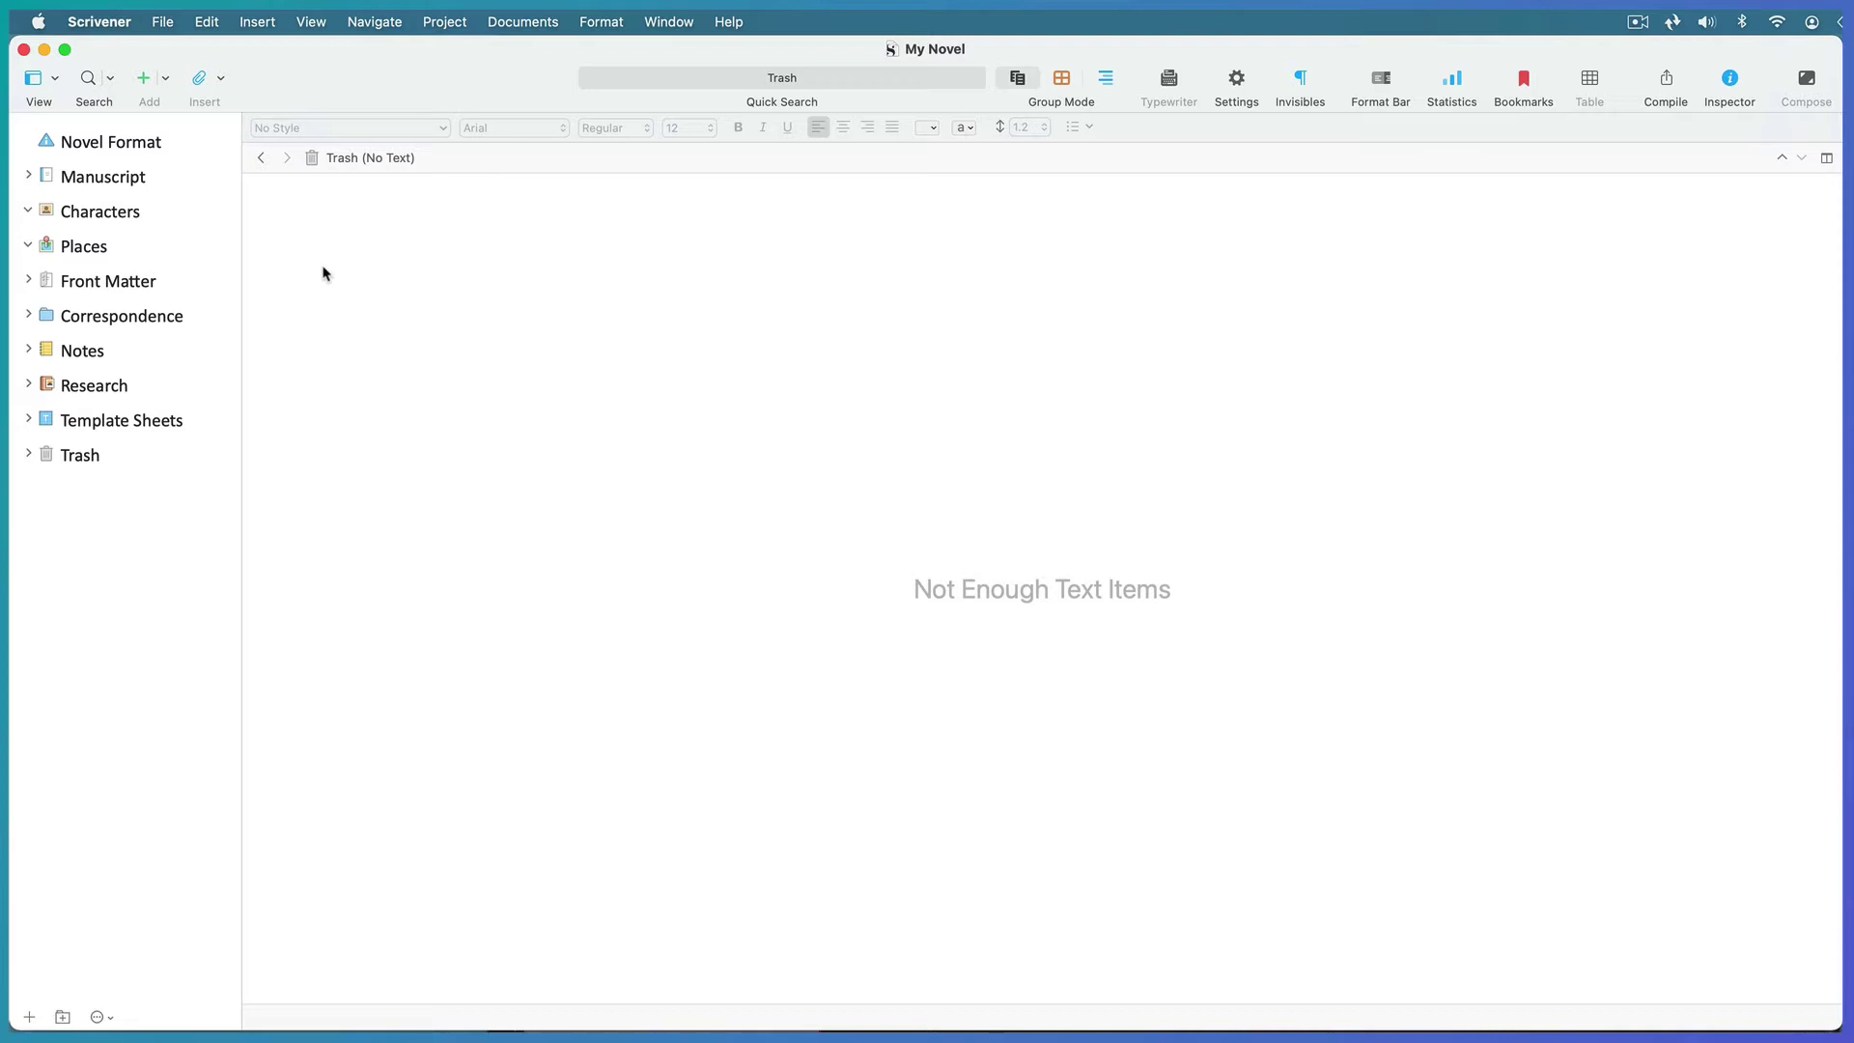
# - Create a project named Correspondence from the Quick Start Correspondence template, saved to the Desktop
pyautogui.click(163, 25)
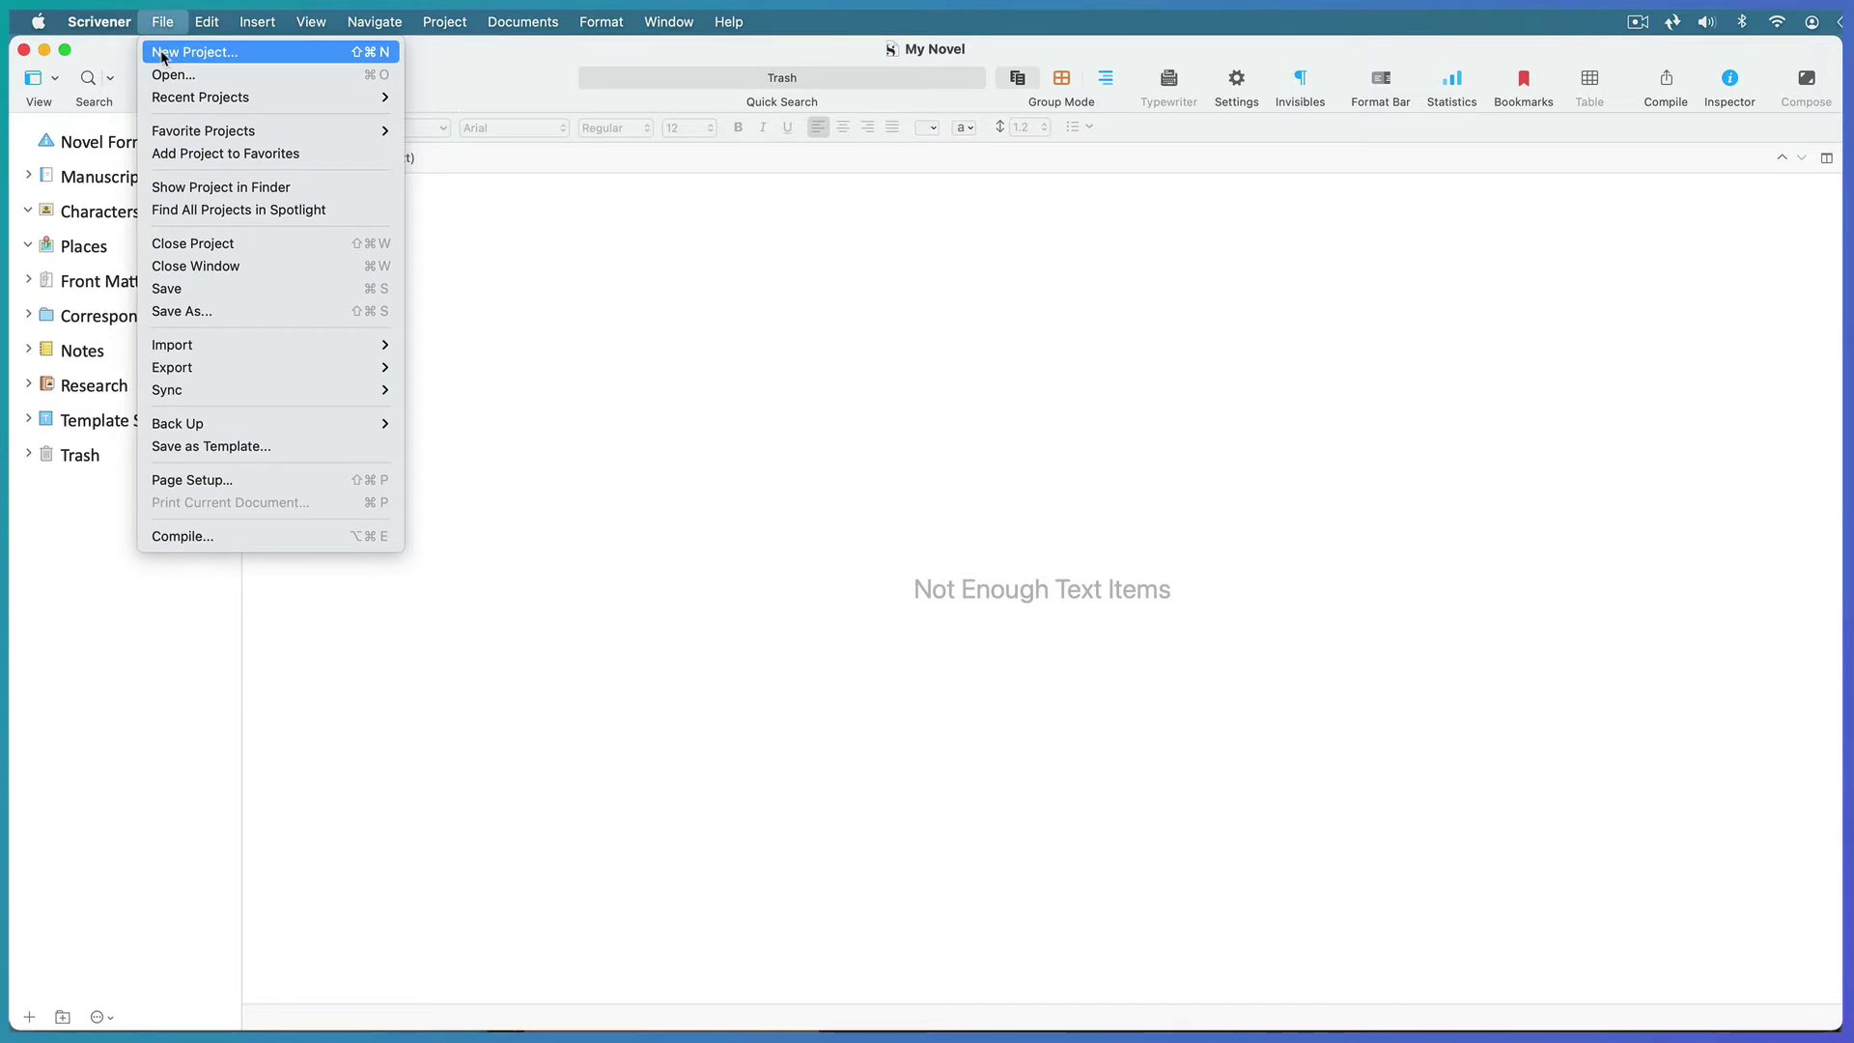
pyautogui.click(163, 56)
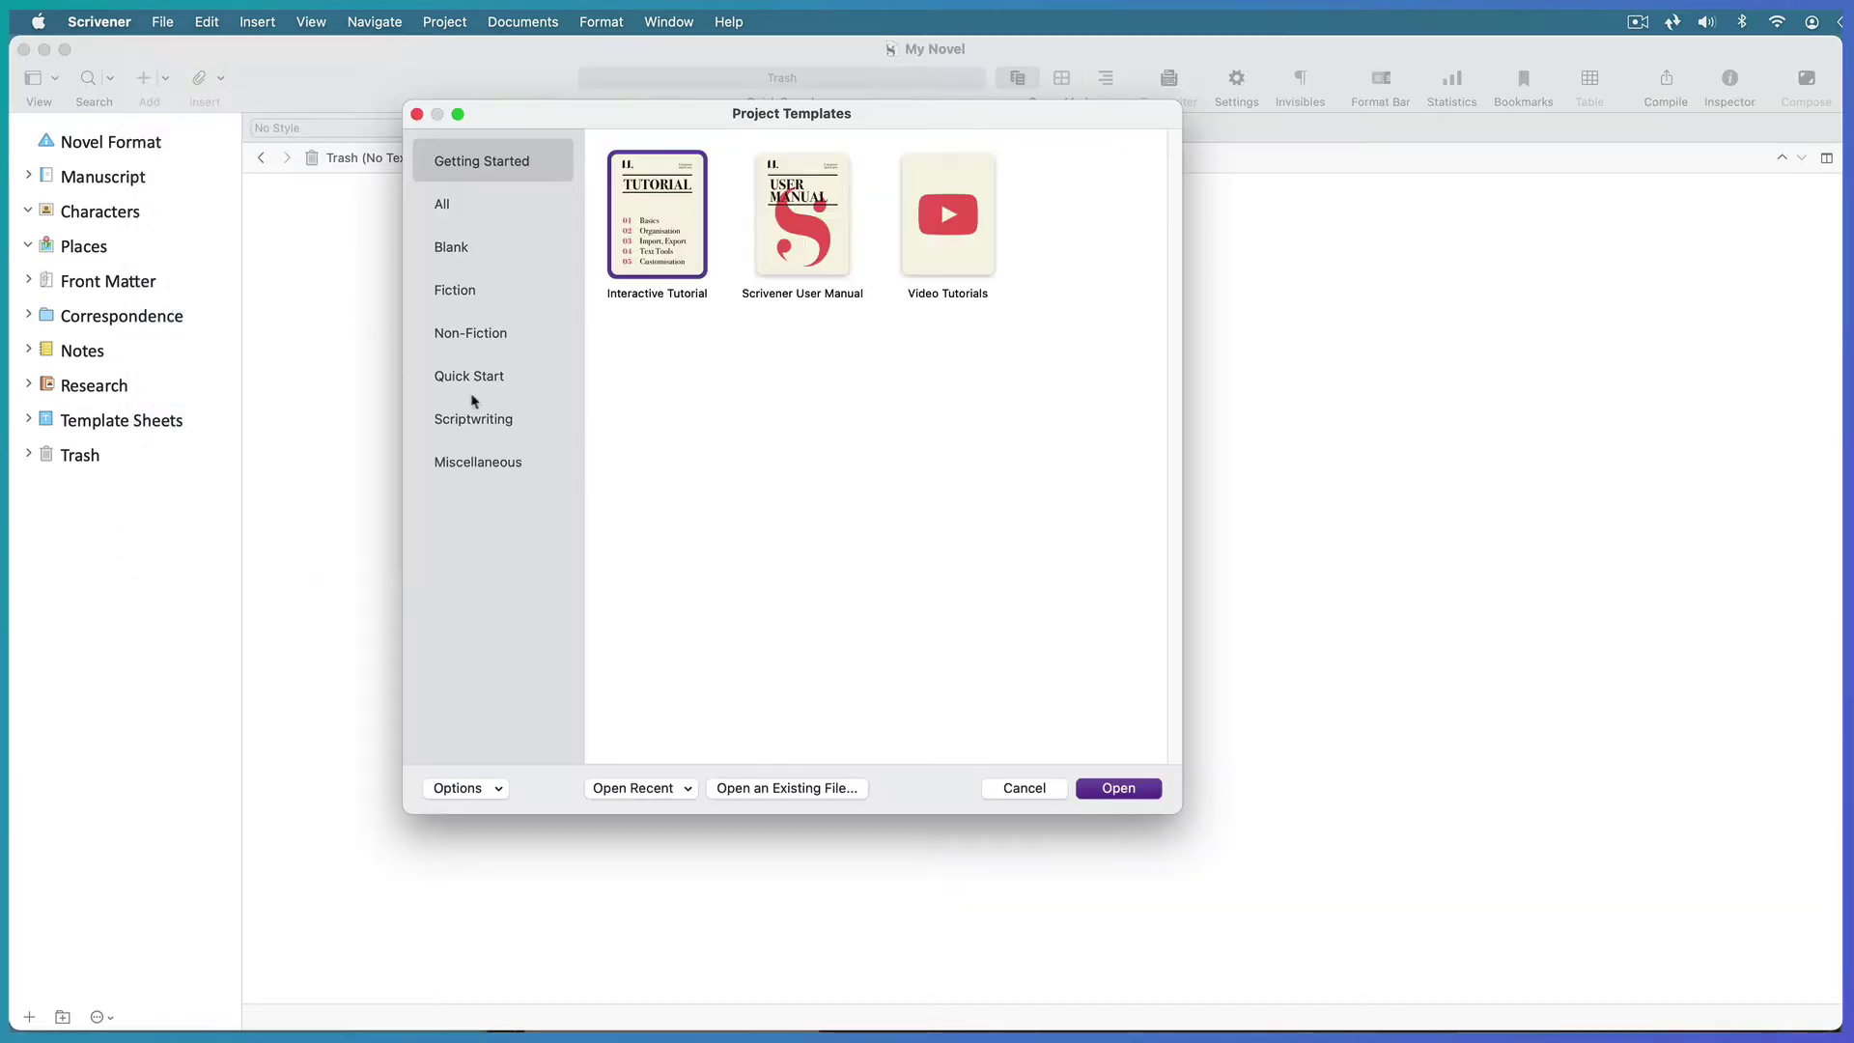
pyautogui.click(483, 381)
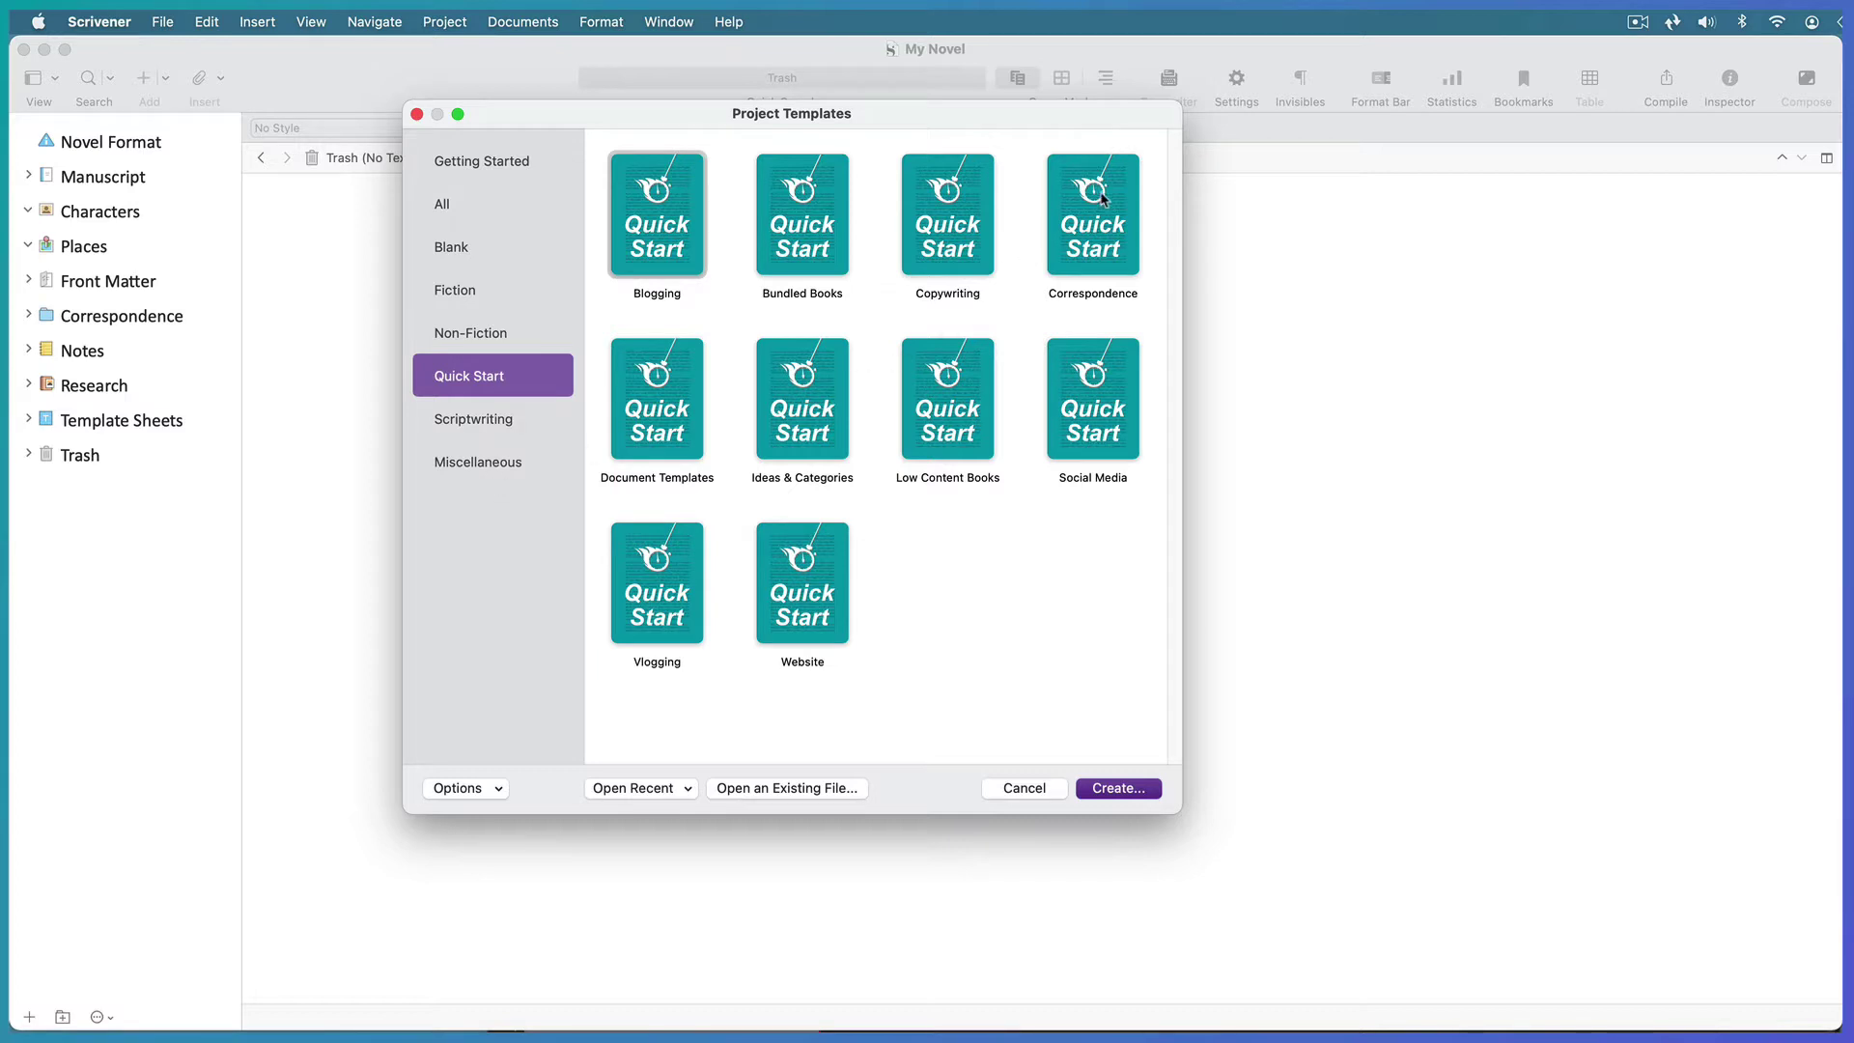
pyautogui.click(1107, 199)
pyautogui.click(1135, 788)
pyautogui.write('Correspondence.scriv')
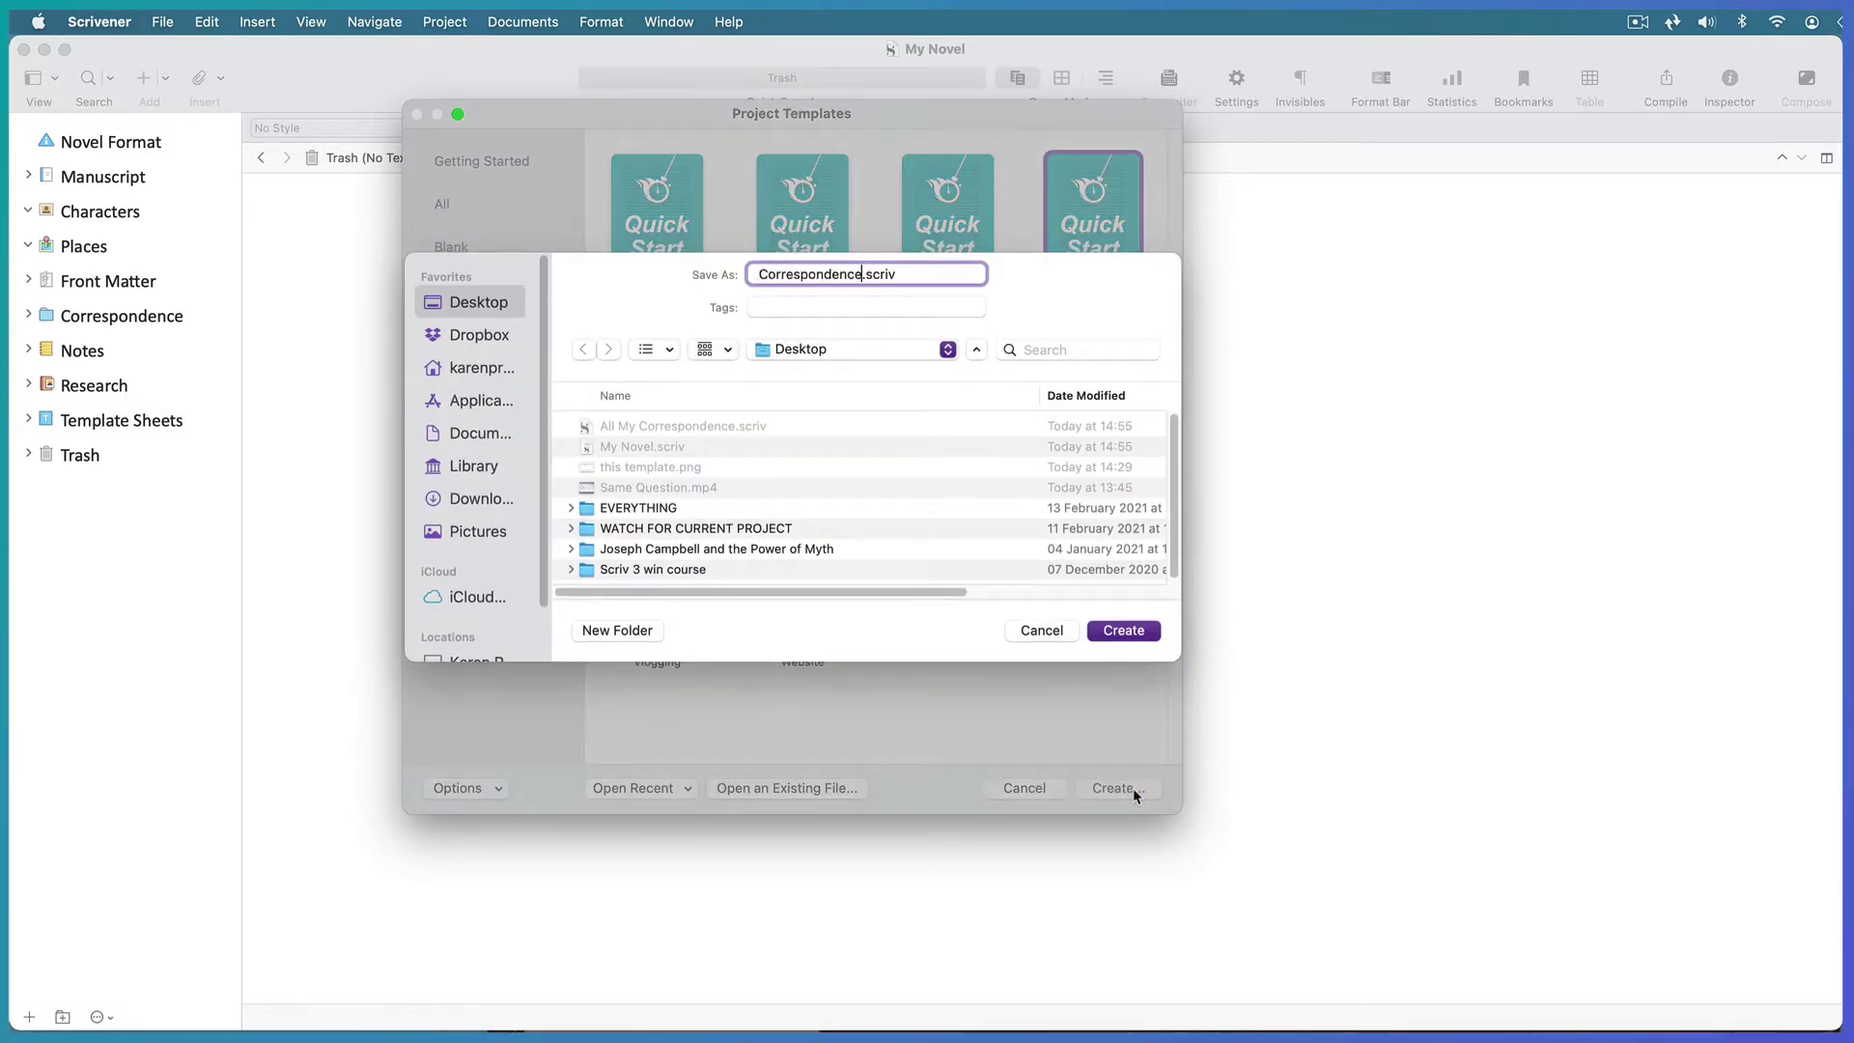
pyautogui.click(1123, 629)
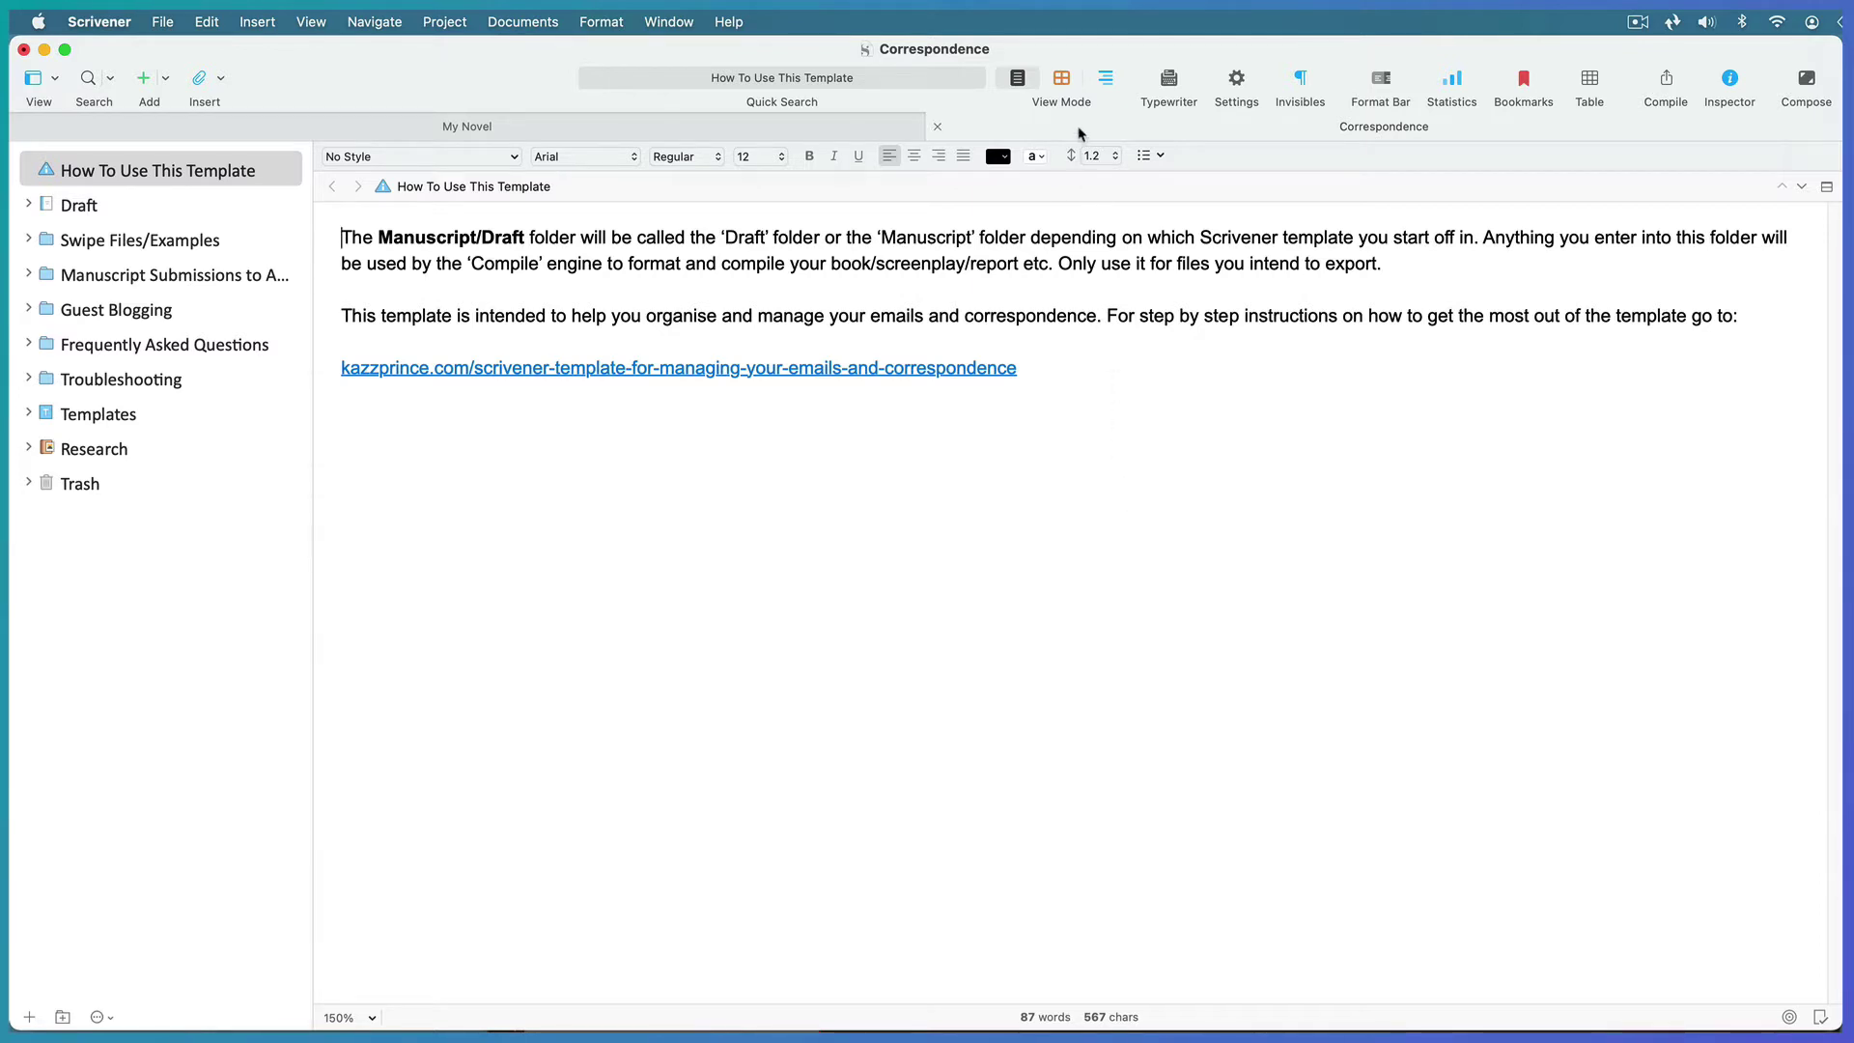
# - Give the Correspondence project its own window so My Novel's binder is visible
pyautogui.moveTo(1079, 135); pyautogui.dragTo(1059, 234)
pyautogui.moveTo(640, 213); pyautogui.dragTo(893, 84)
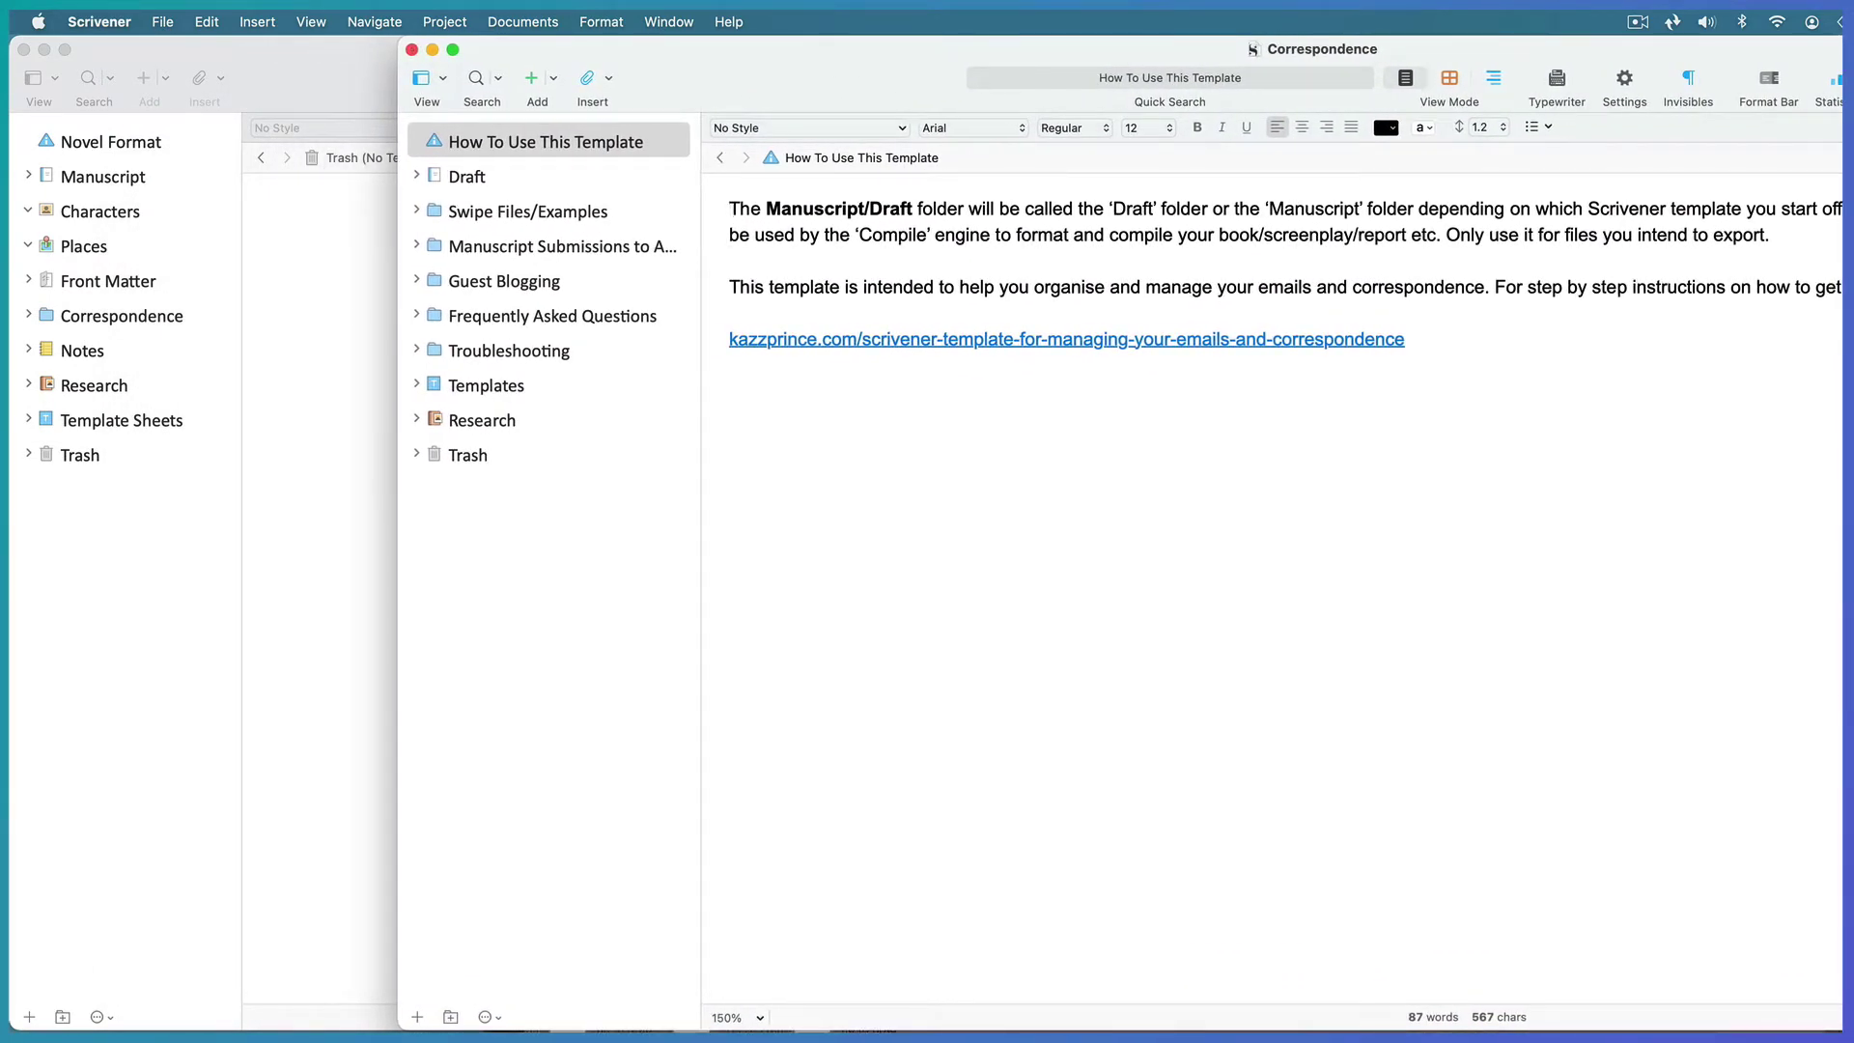
pyautogui.press('super+Down')
# - Copy the five folders from Swipe Files/Examples to Troubleshooting into My Novel's Correspondence folder
pyautogui.click(480, 217)
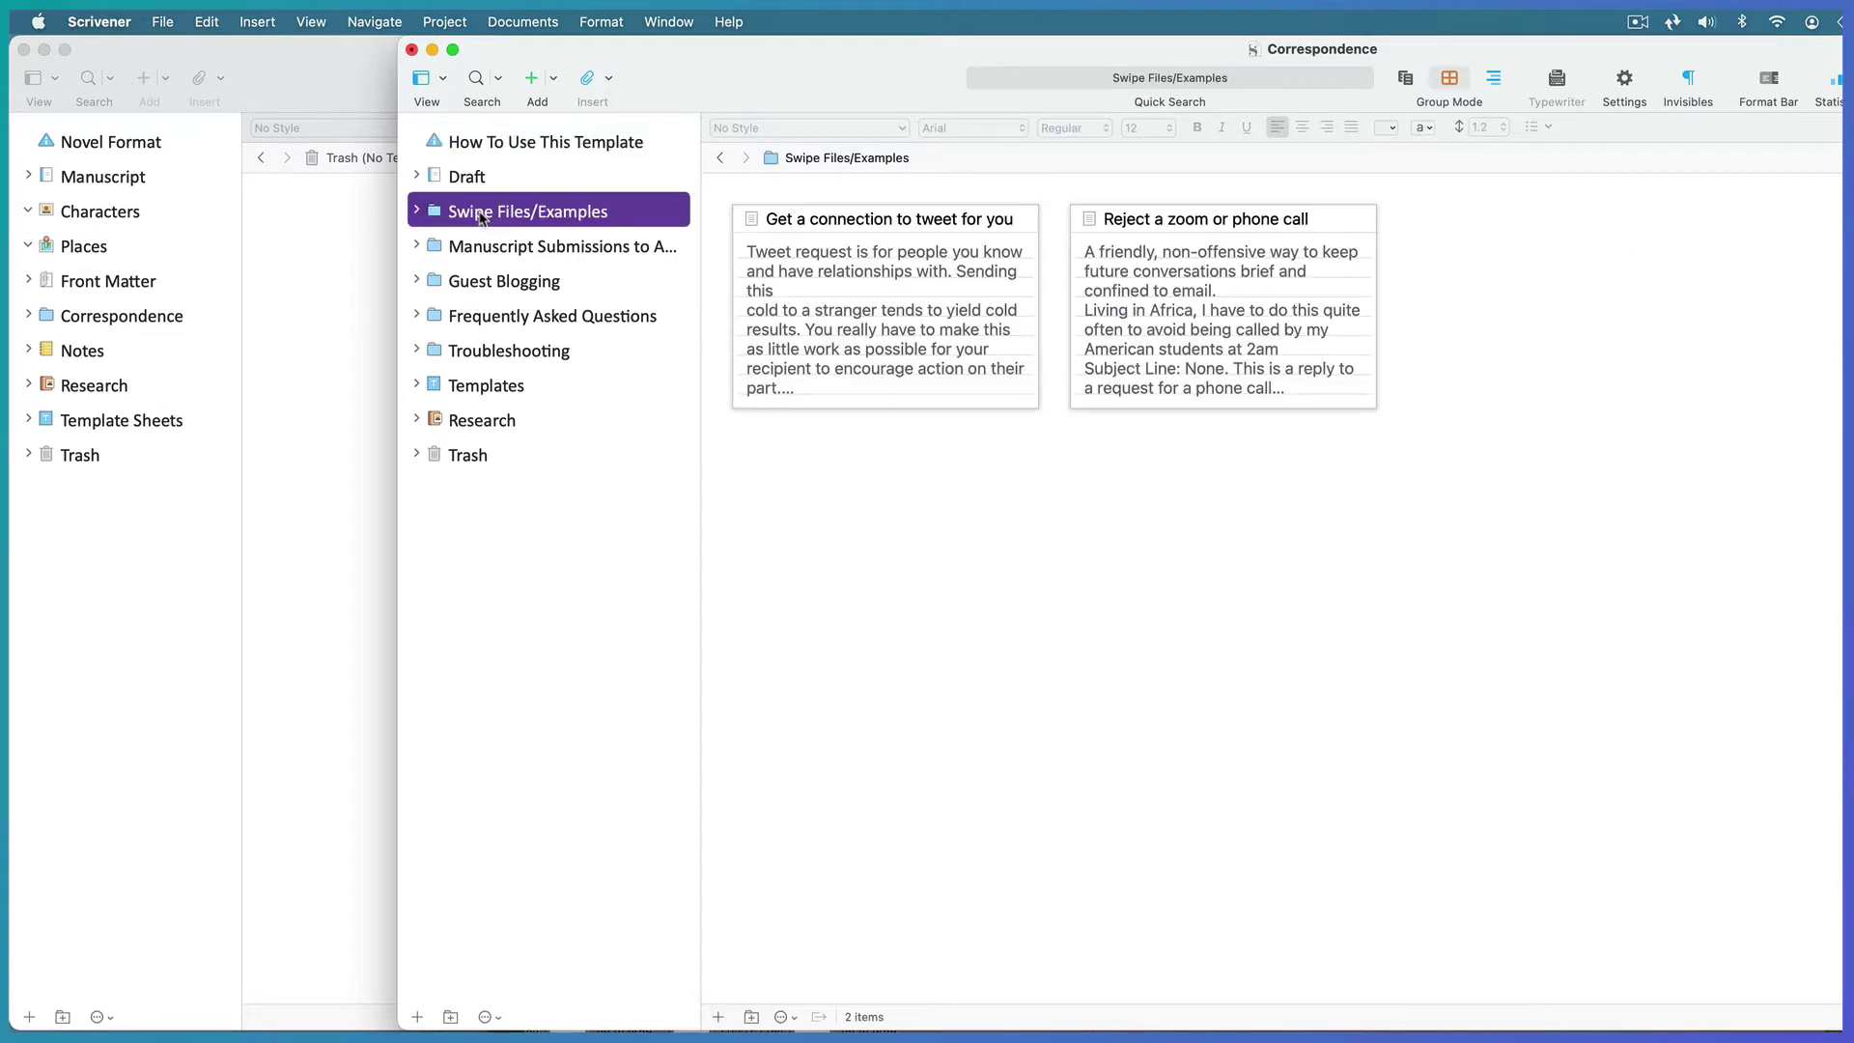
pyautogui.keyDown('shift'); pyautogui.click(471, 352); pyautogui.keyUp('shift')
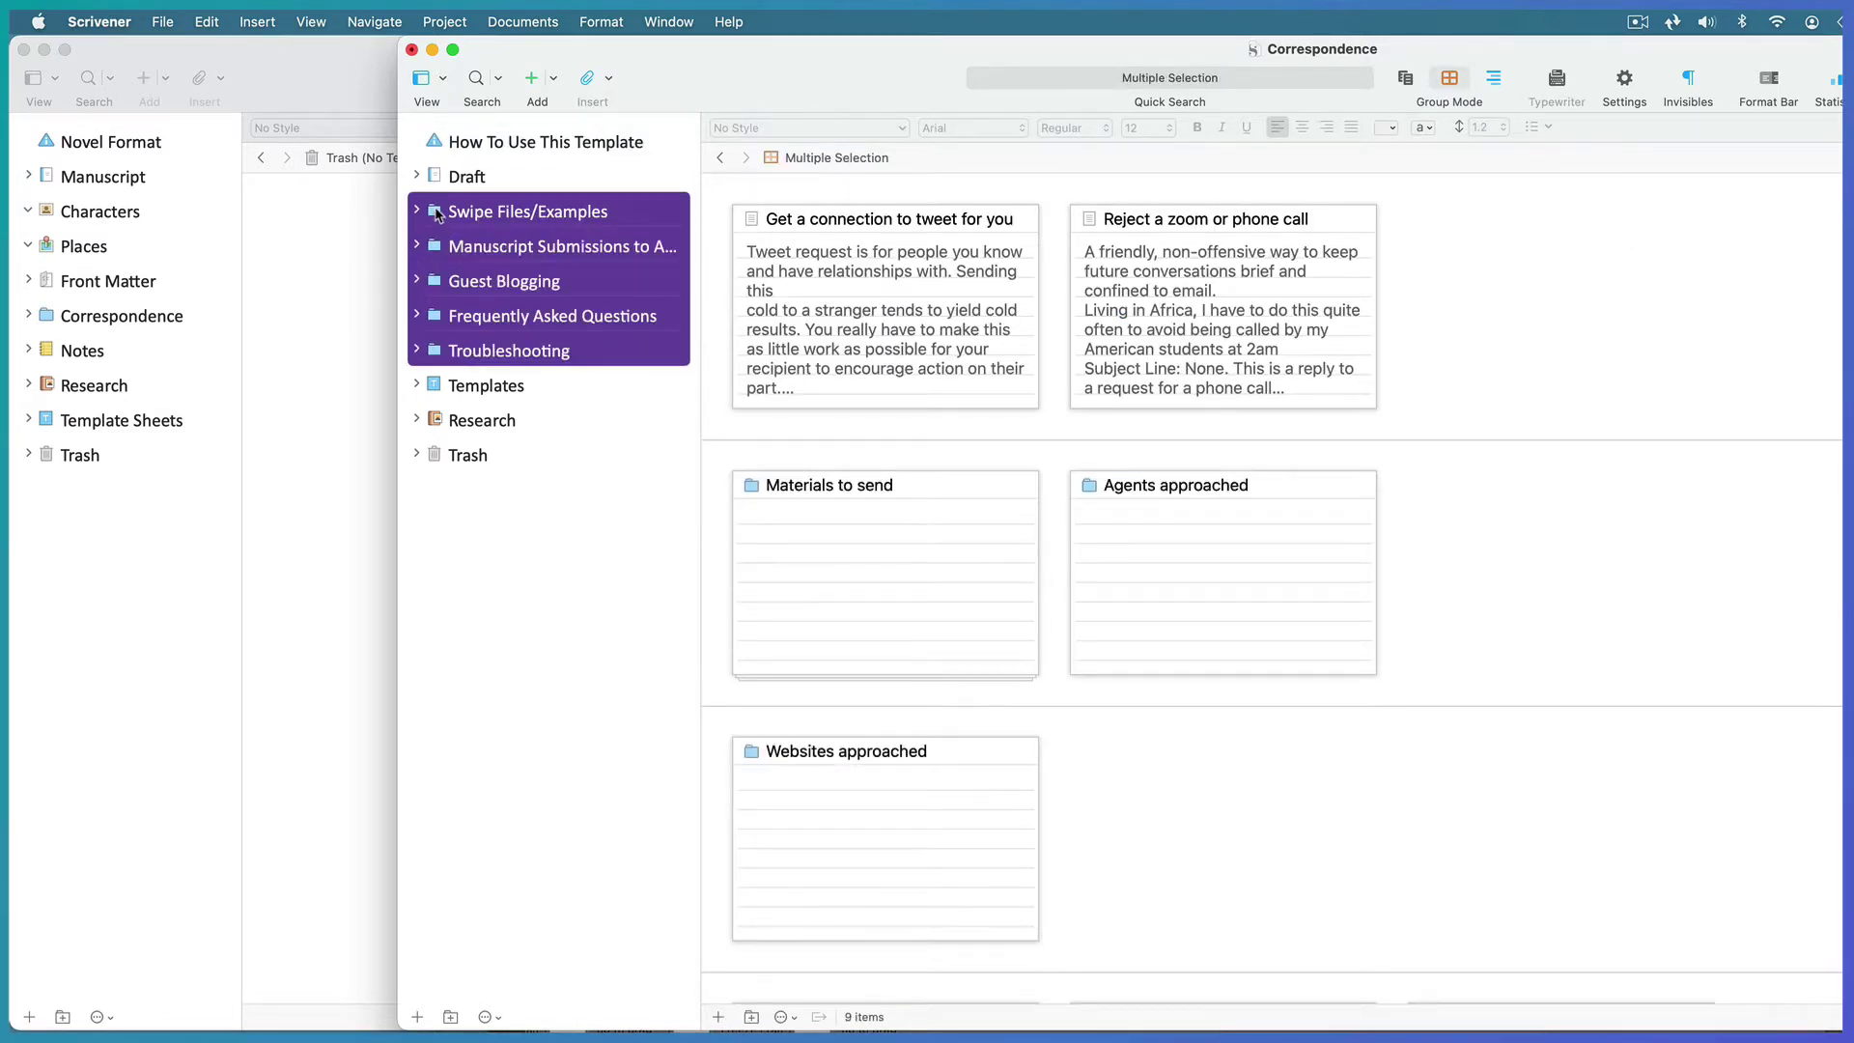
pyautogui.moveTo(437, 219); pyautogui.dragTo(106, 321)
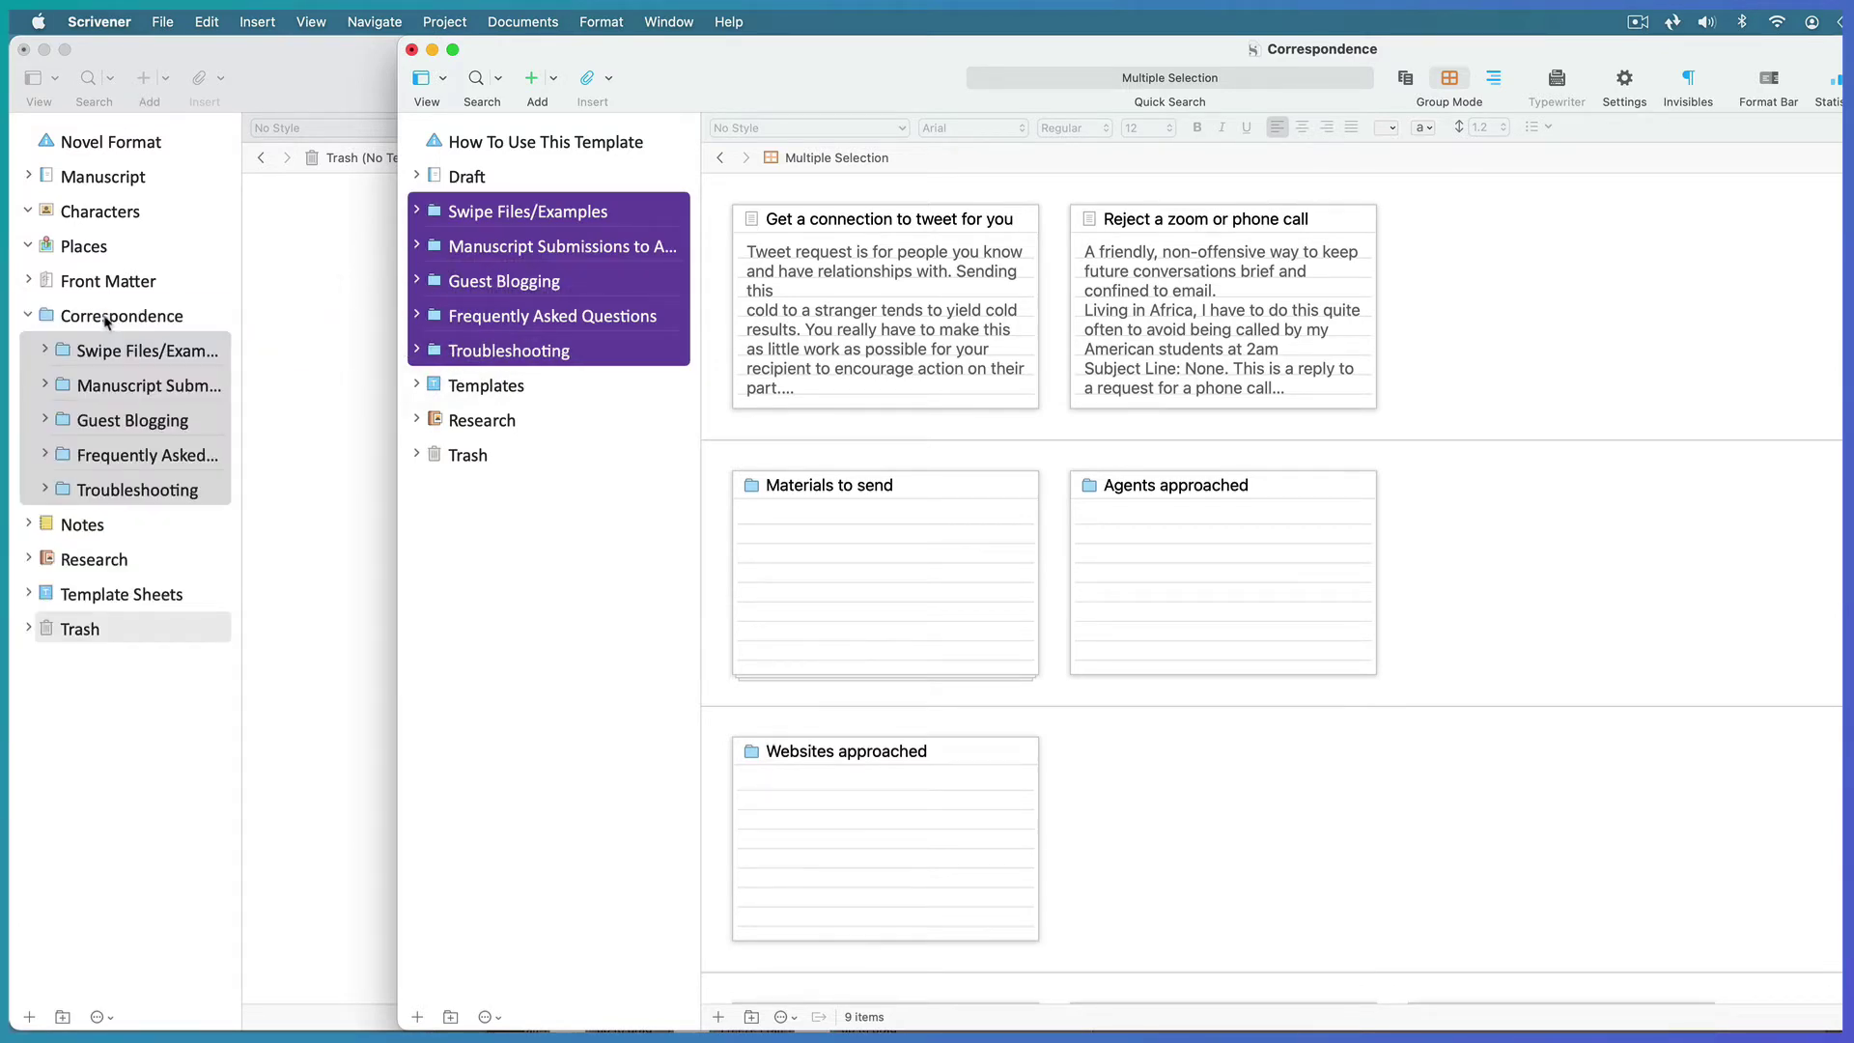
# - Copy the Generic Agent/Publisher and Guest Blog Posts template folders into My Novel's Template Sheets
pyautogui.click(416, 386)
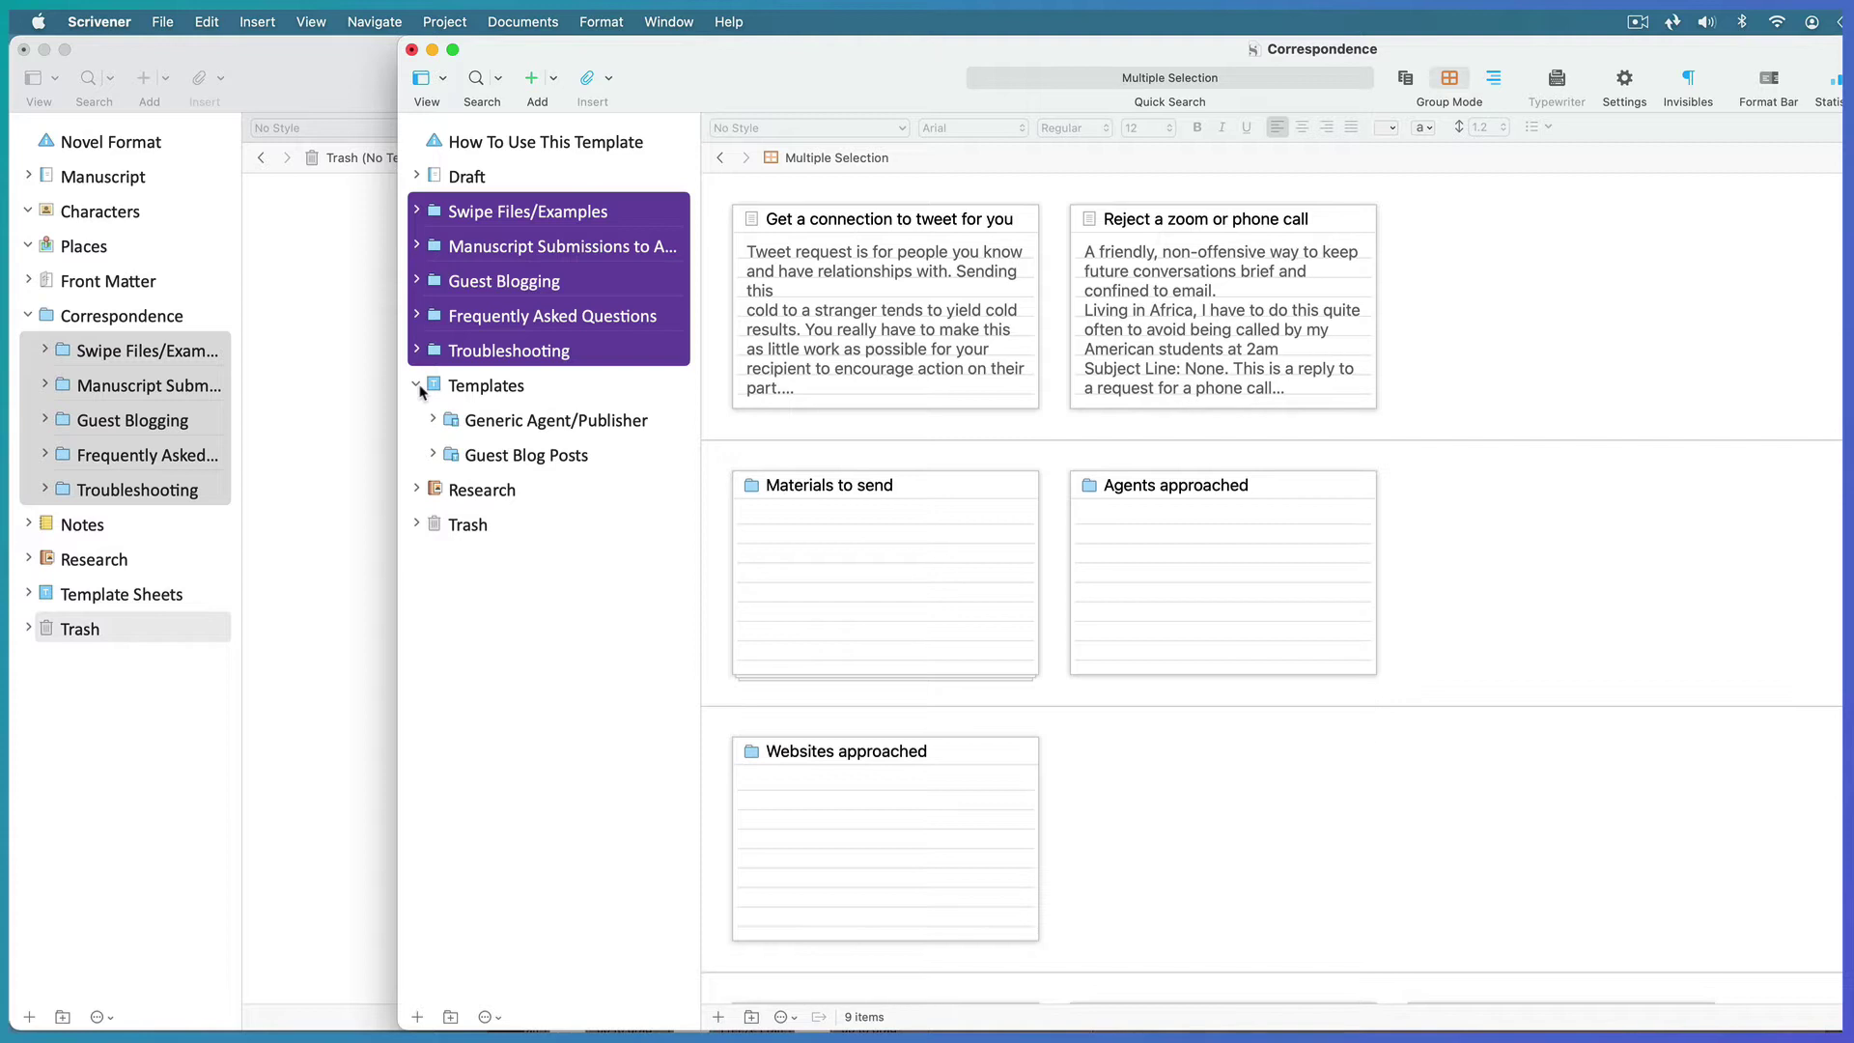
pyautogui.click(487, 425)
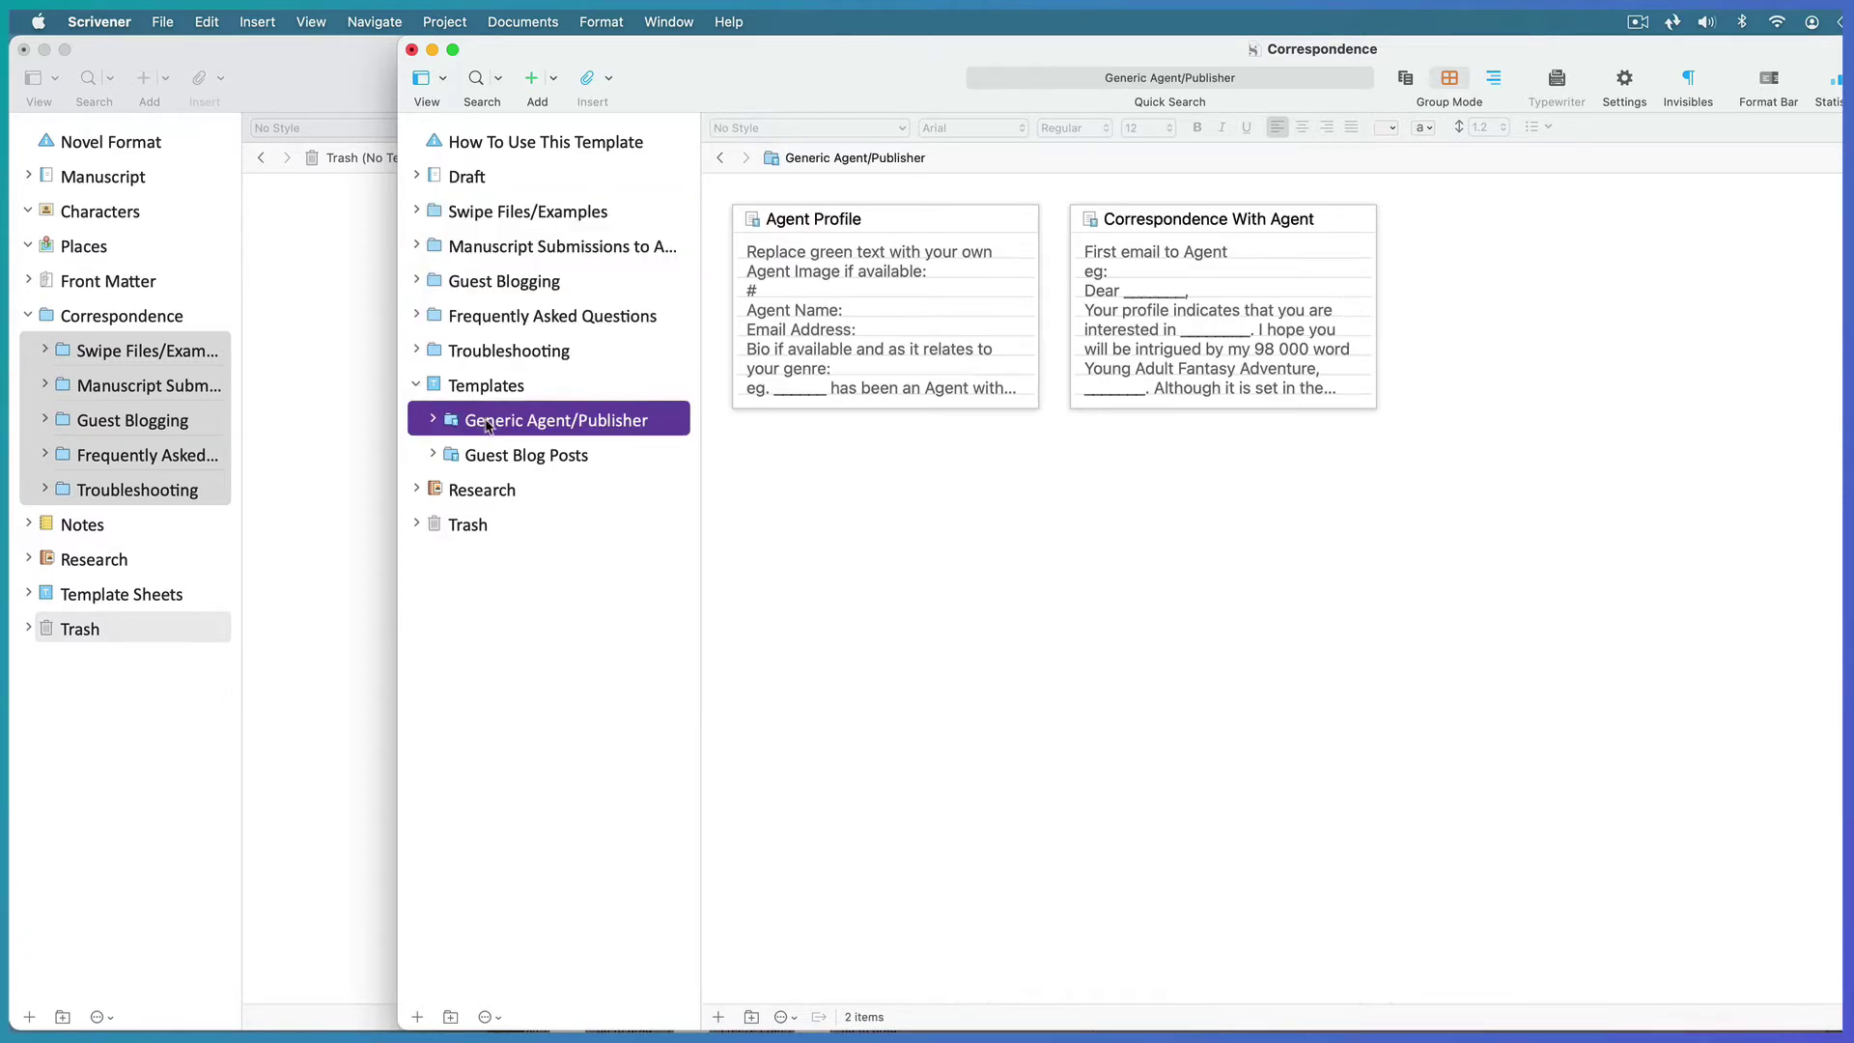
pyautogui.keyDown('super'); pyautogui.click(490, 456); pyautogui.keyUp('super')
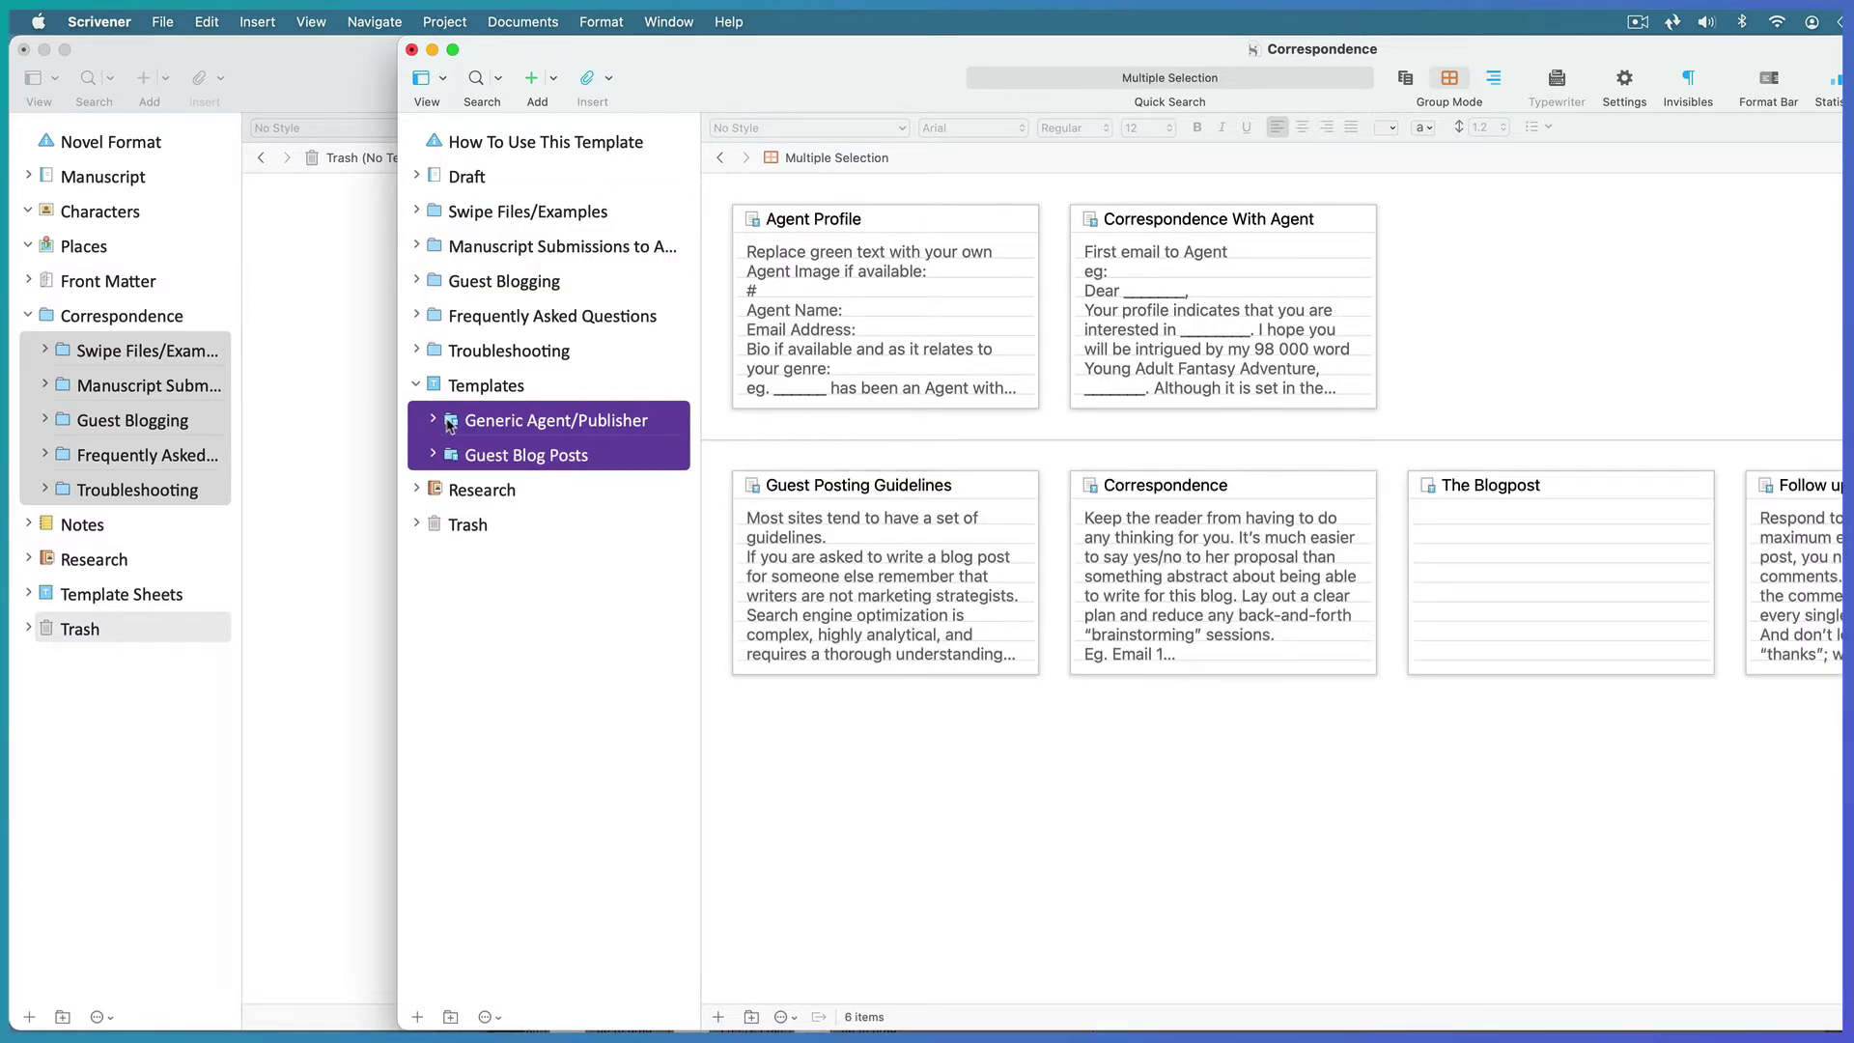
pyautogui.moveTo(450, 425)
pyautogui.mouseDown()
pyautogui.moveTo(273, 536)
pyautogui.moveTo(77, 598)
pyautogui.mouseUp()
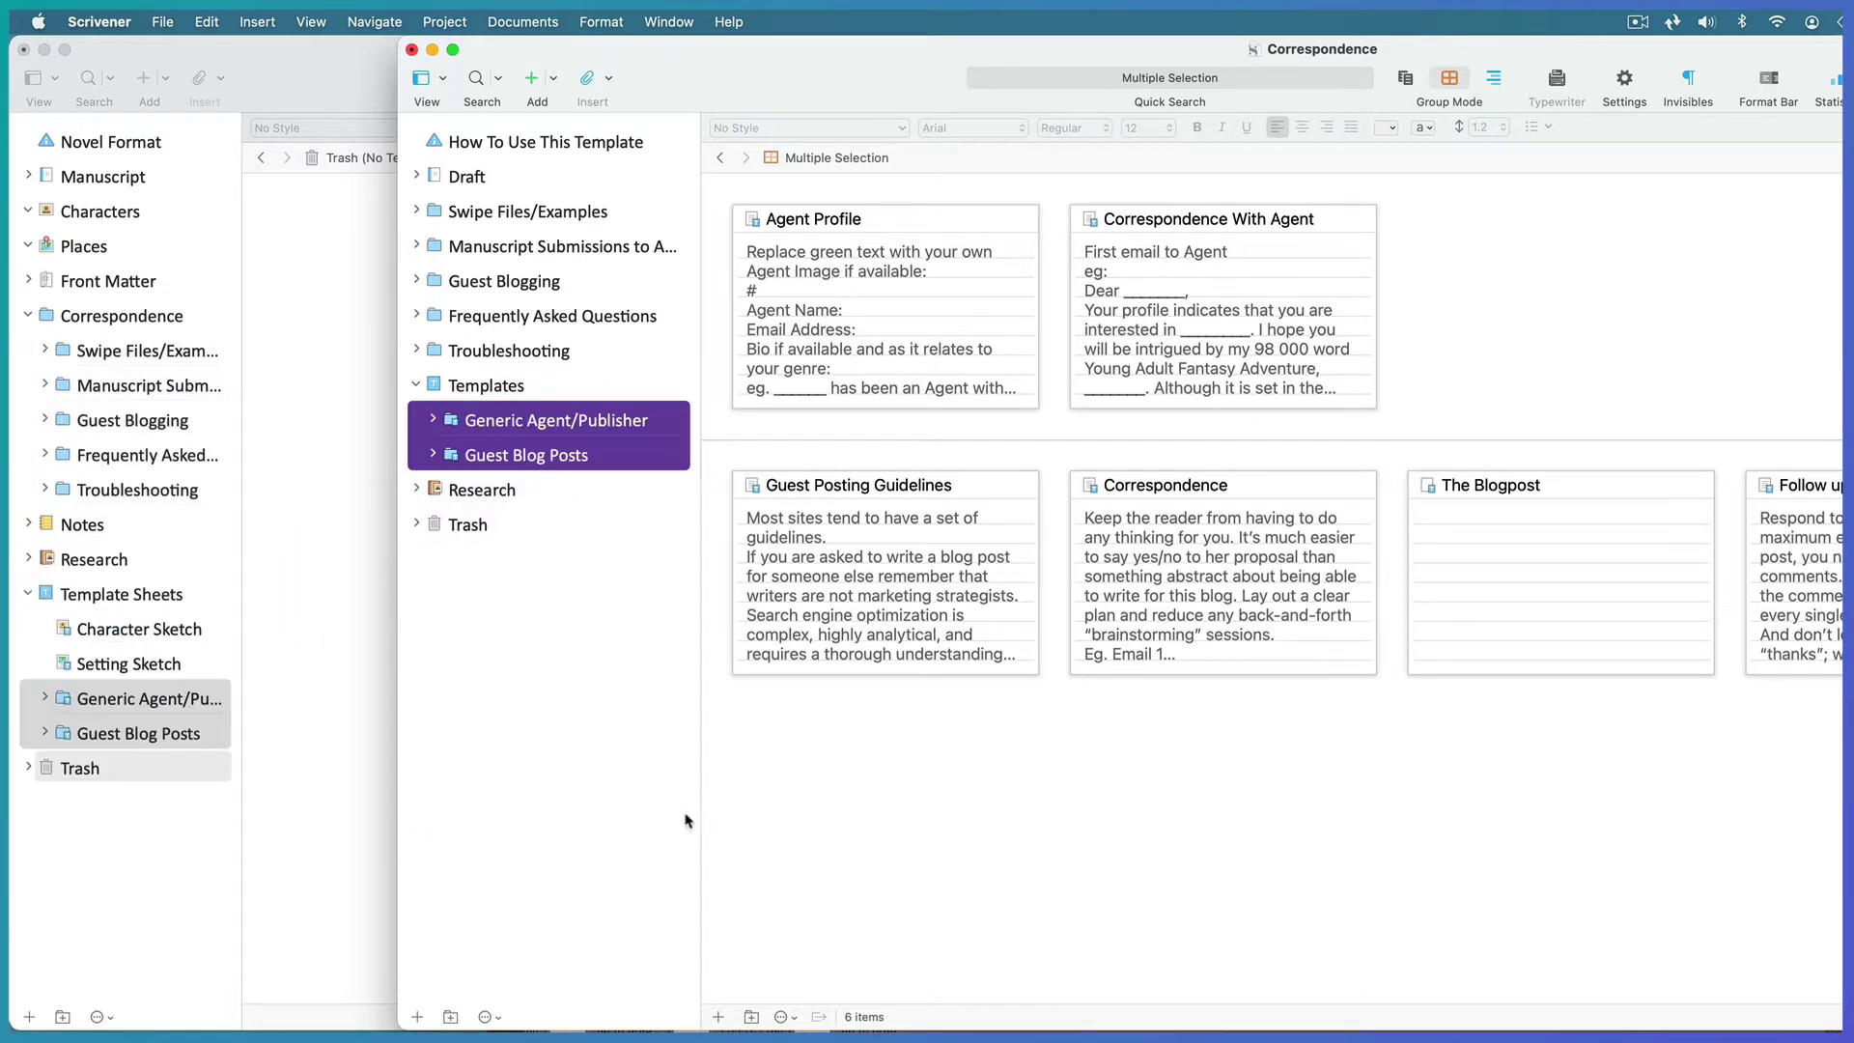
pyautogui.click(647, 797)
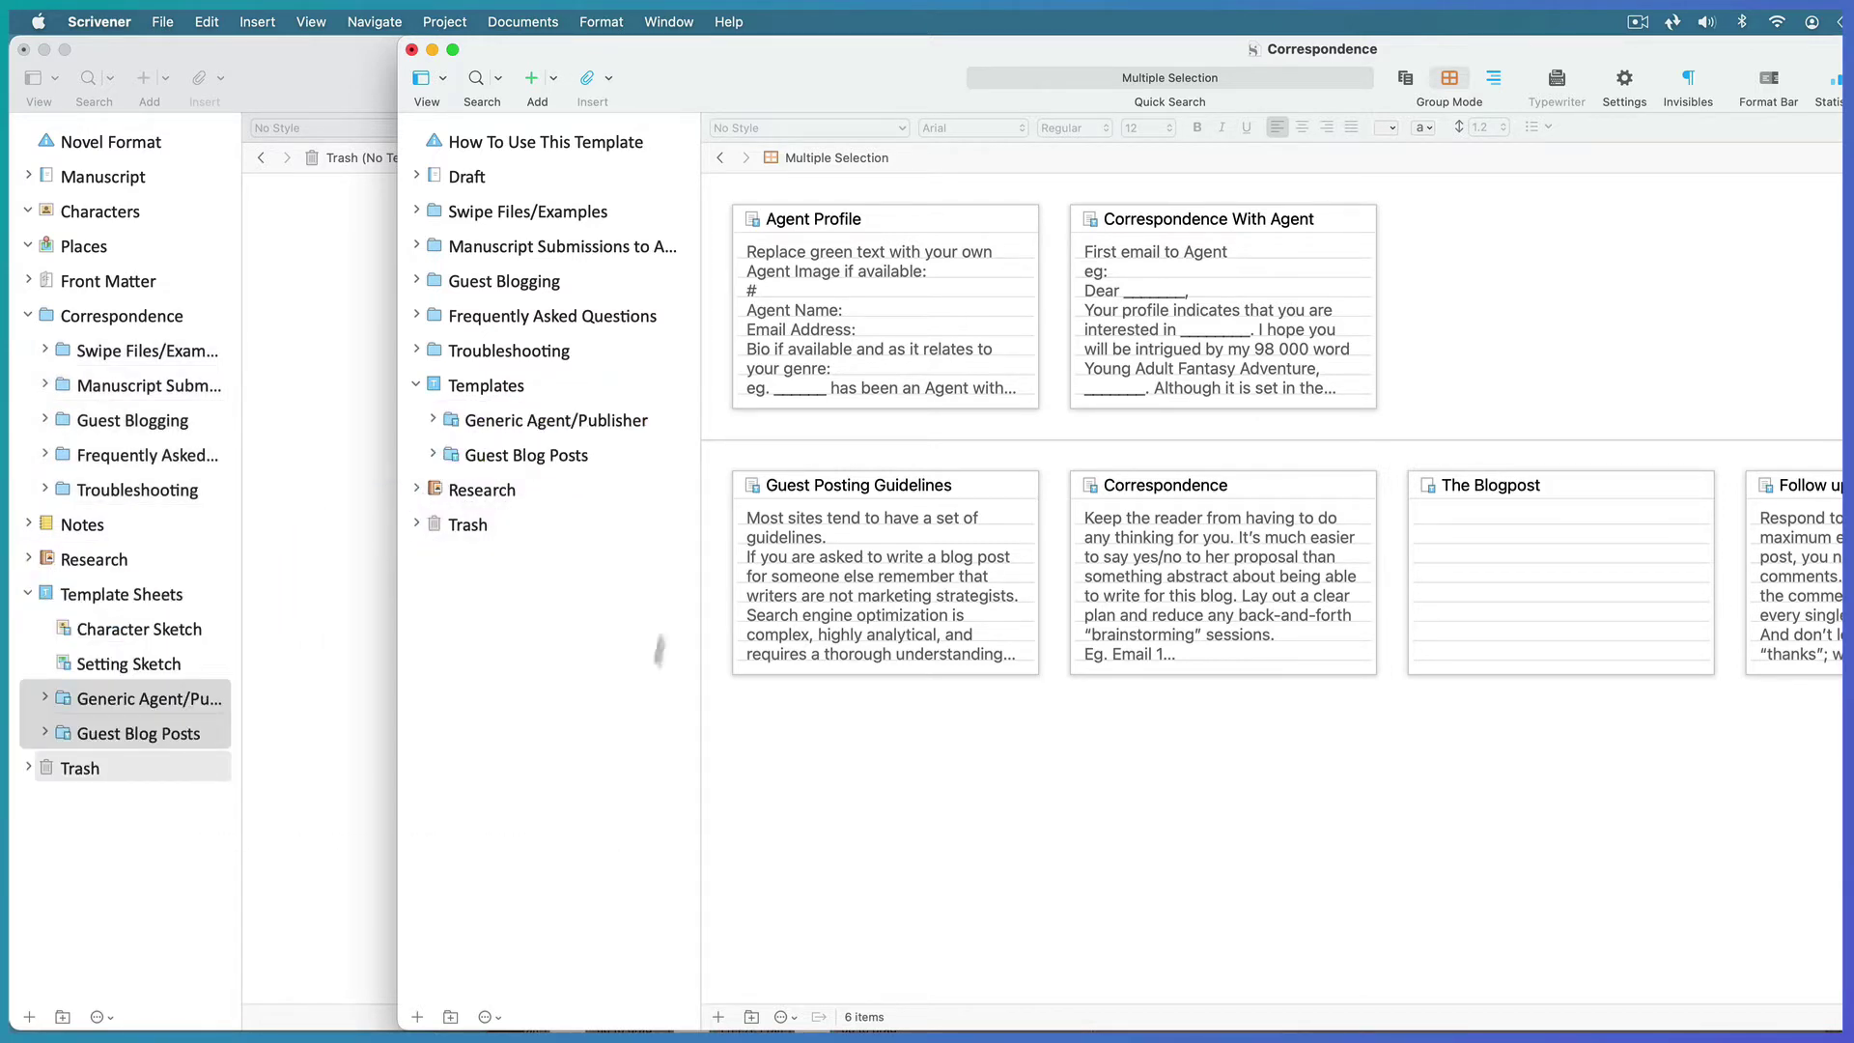
pyautogui.moveTo(759, 73); pyautogui.dragTo(366, 15)
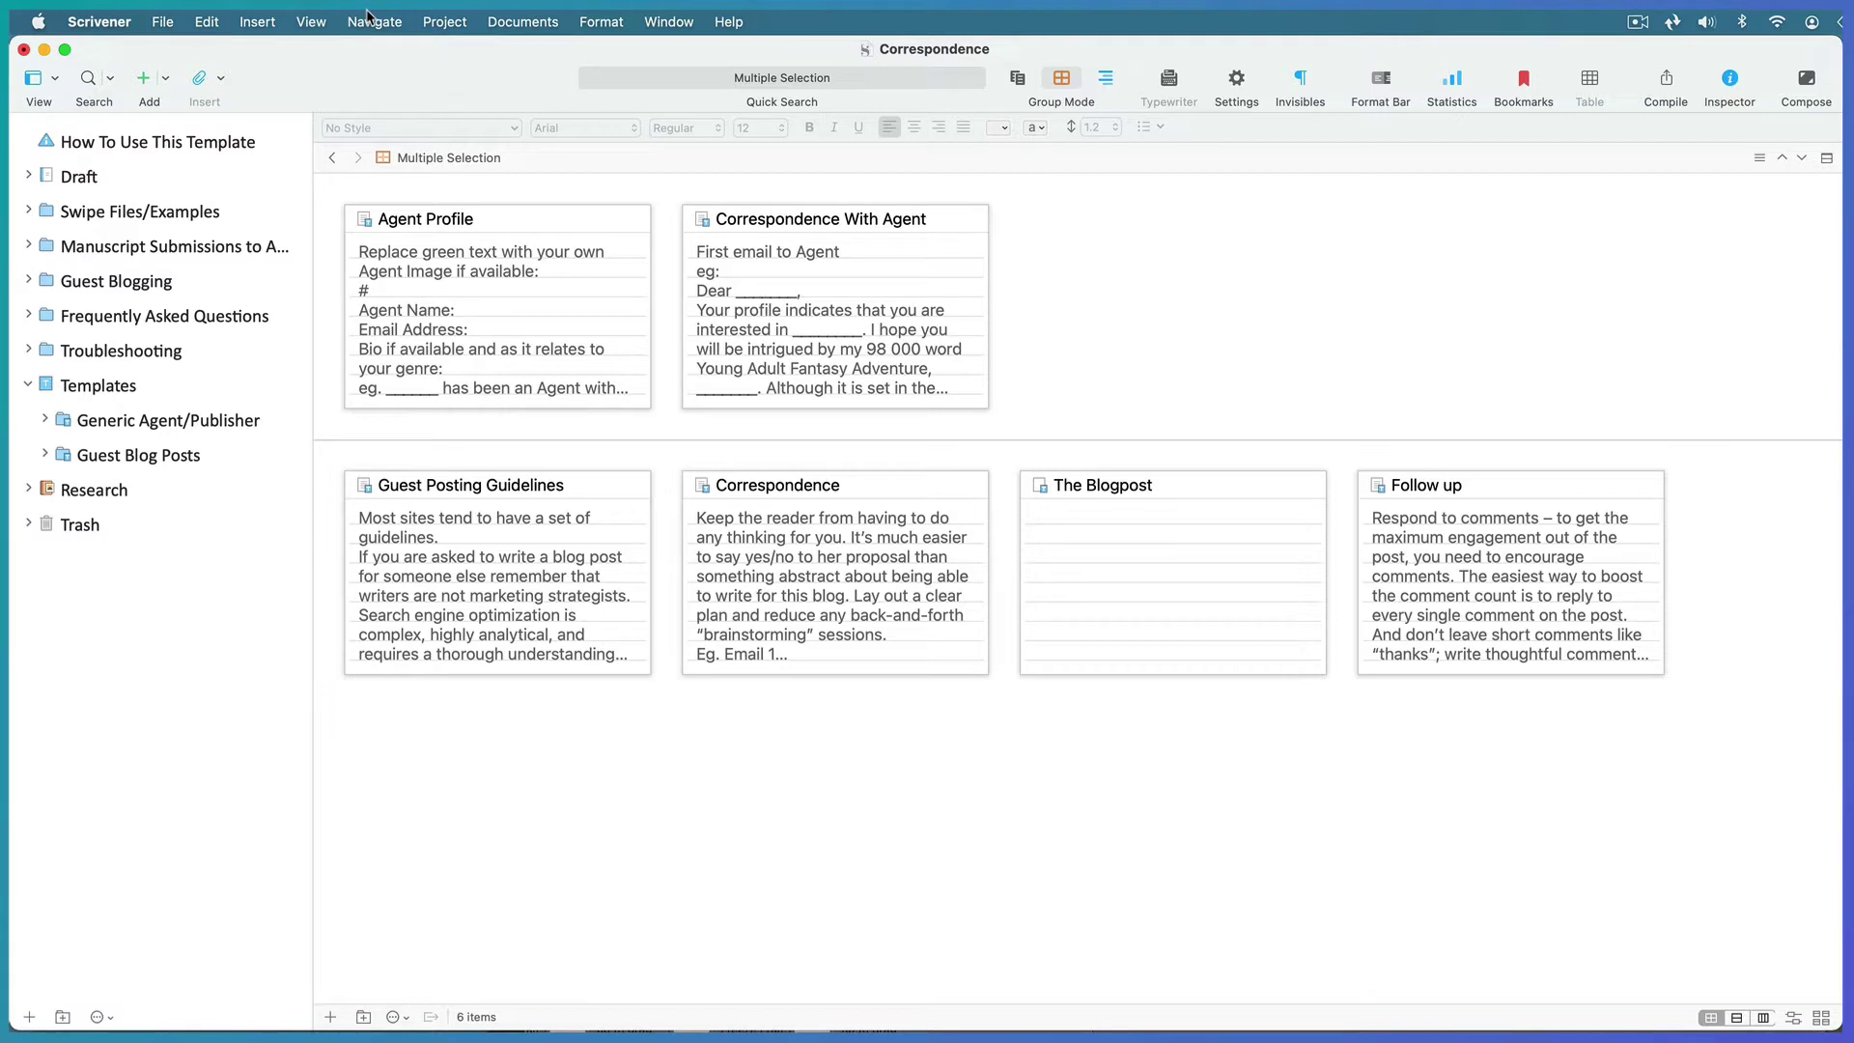
# - Read the Get a connection to tweet and Reject a zoom or phone call swipe-file examples
pyautogui.click(28, 387)
pyautogui.click(29, 212)
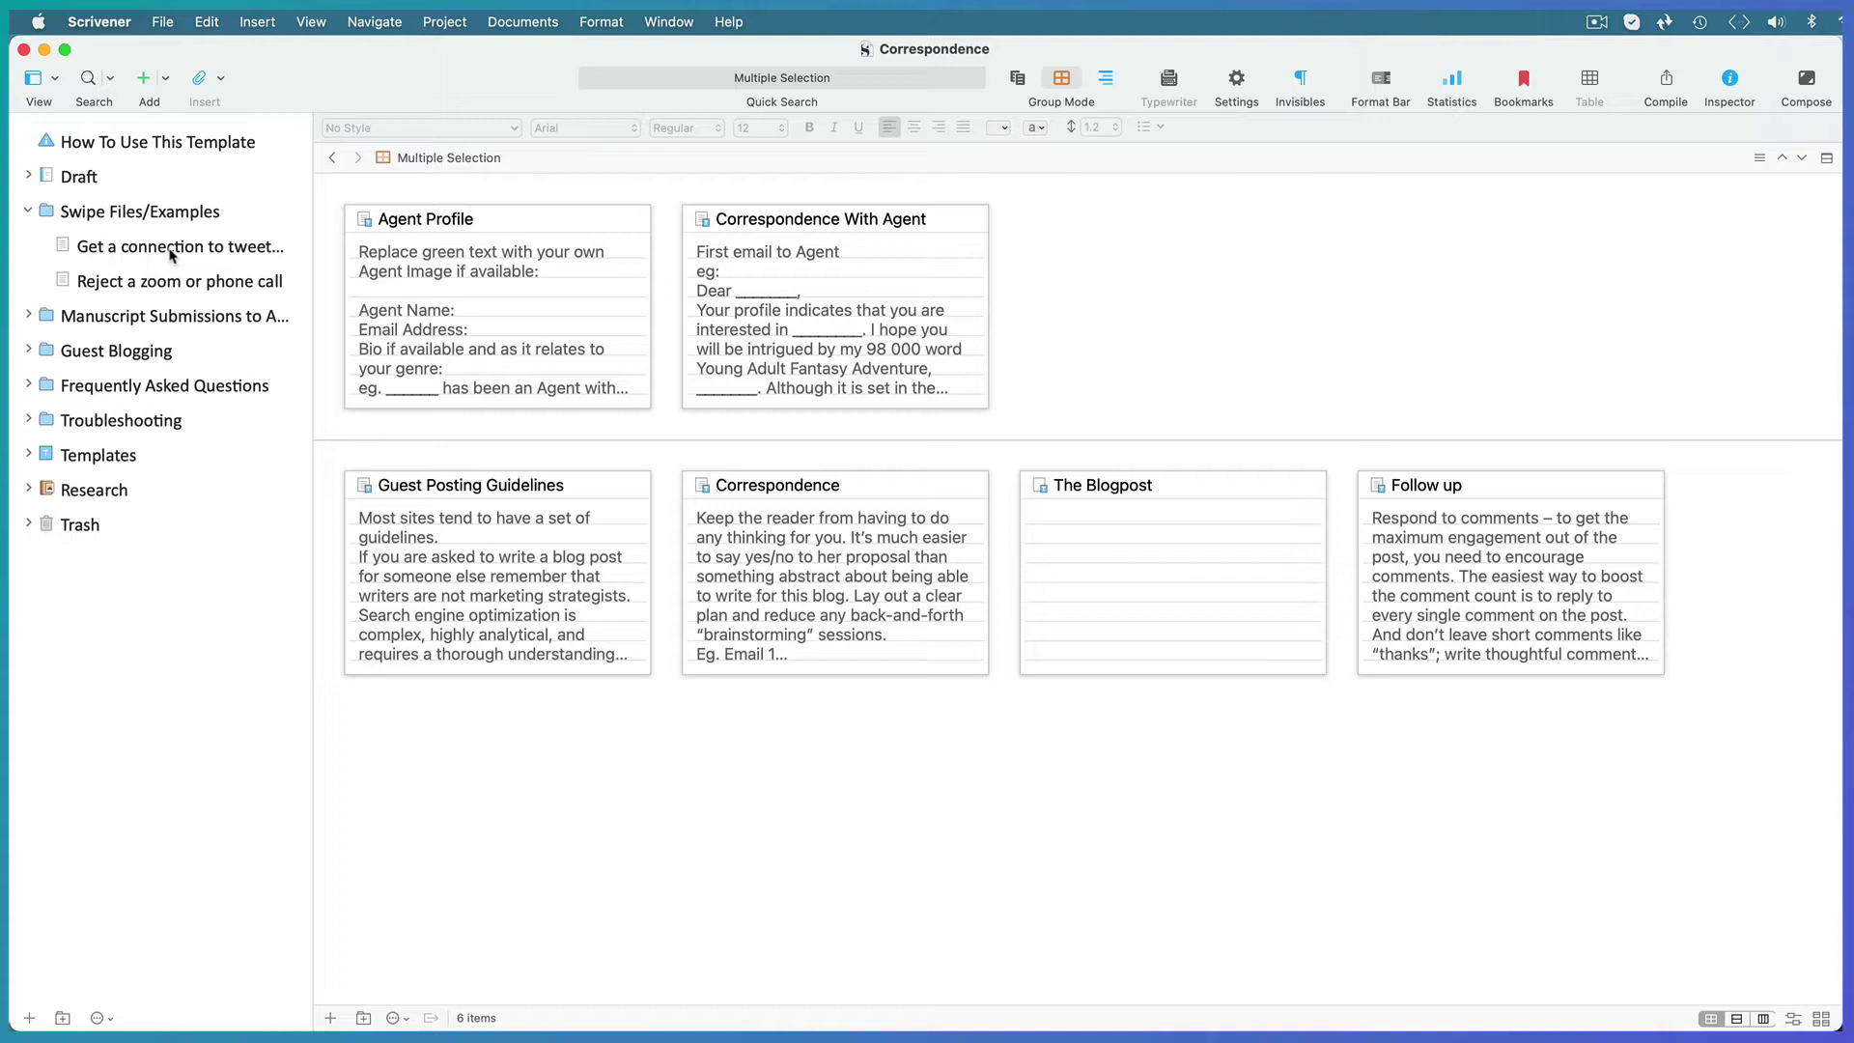
pyautogui.click(172, 253)
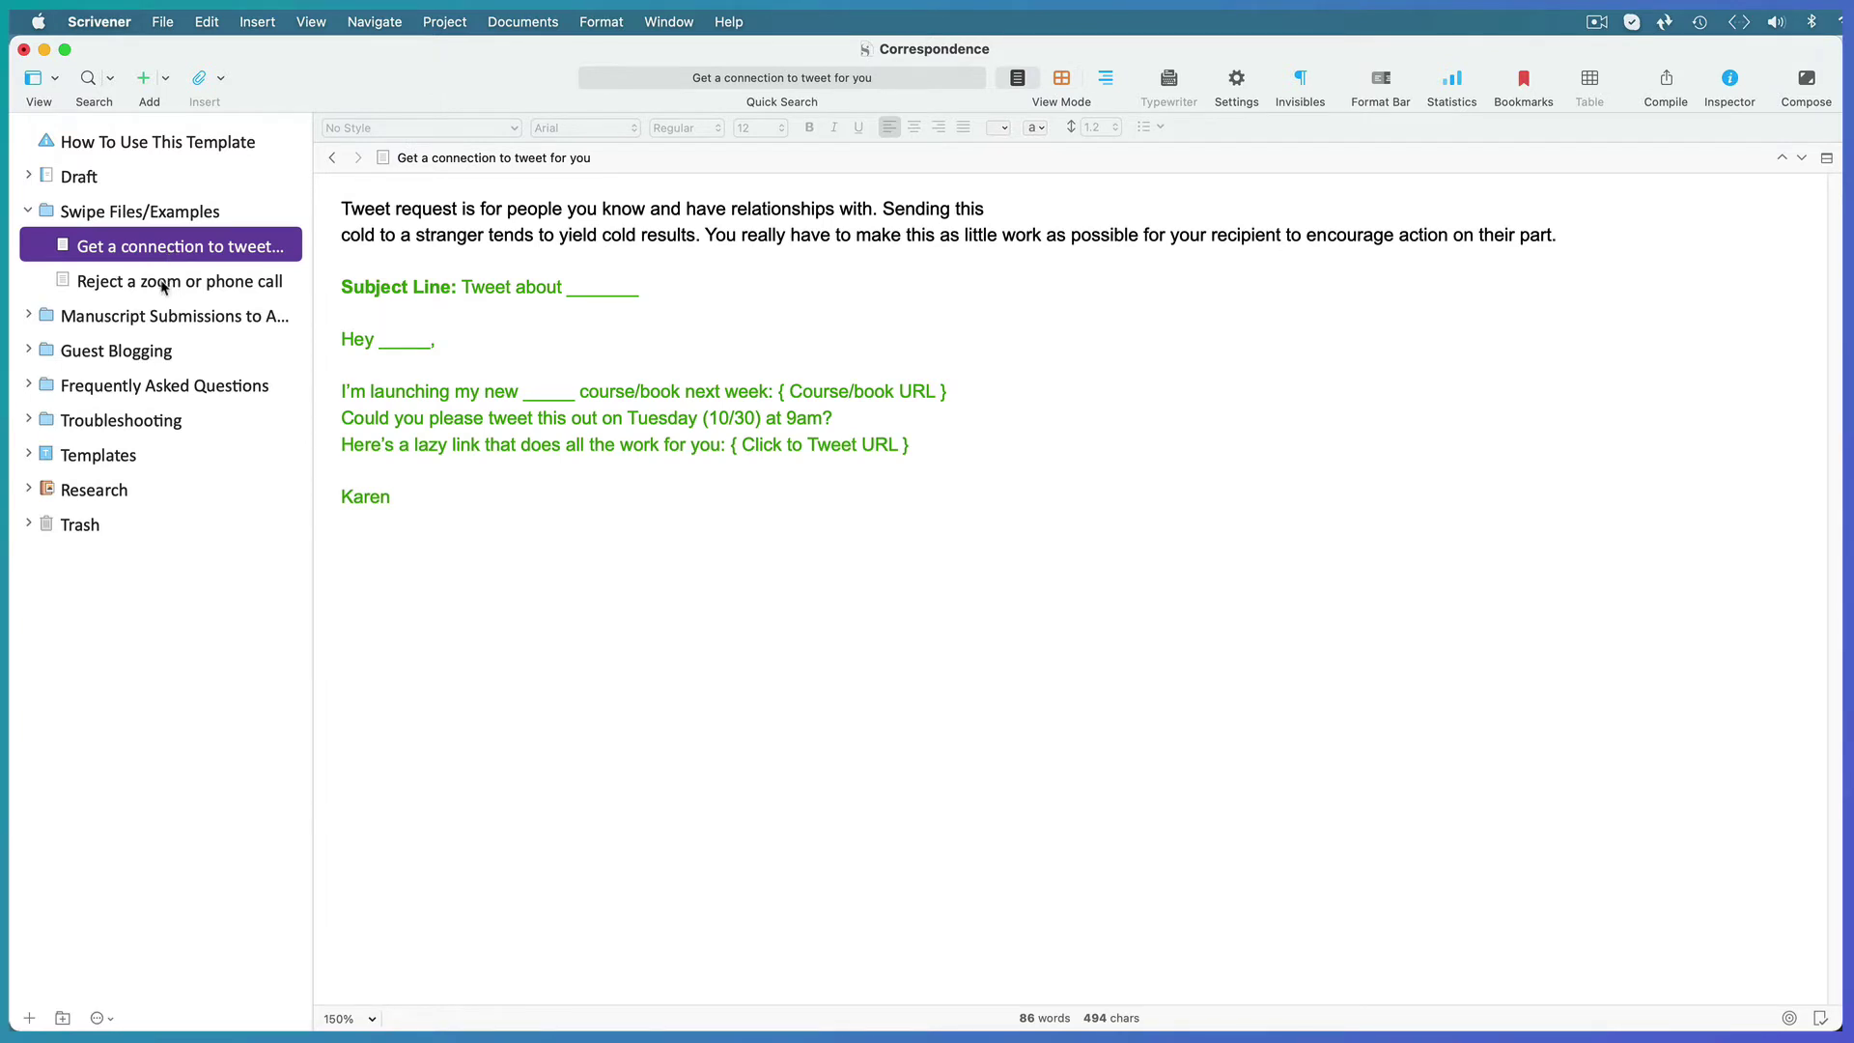
pyautogui.click(163, 284)
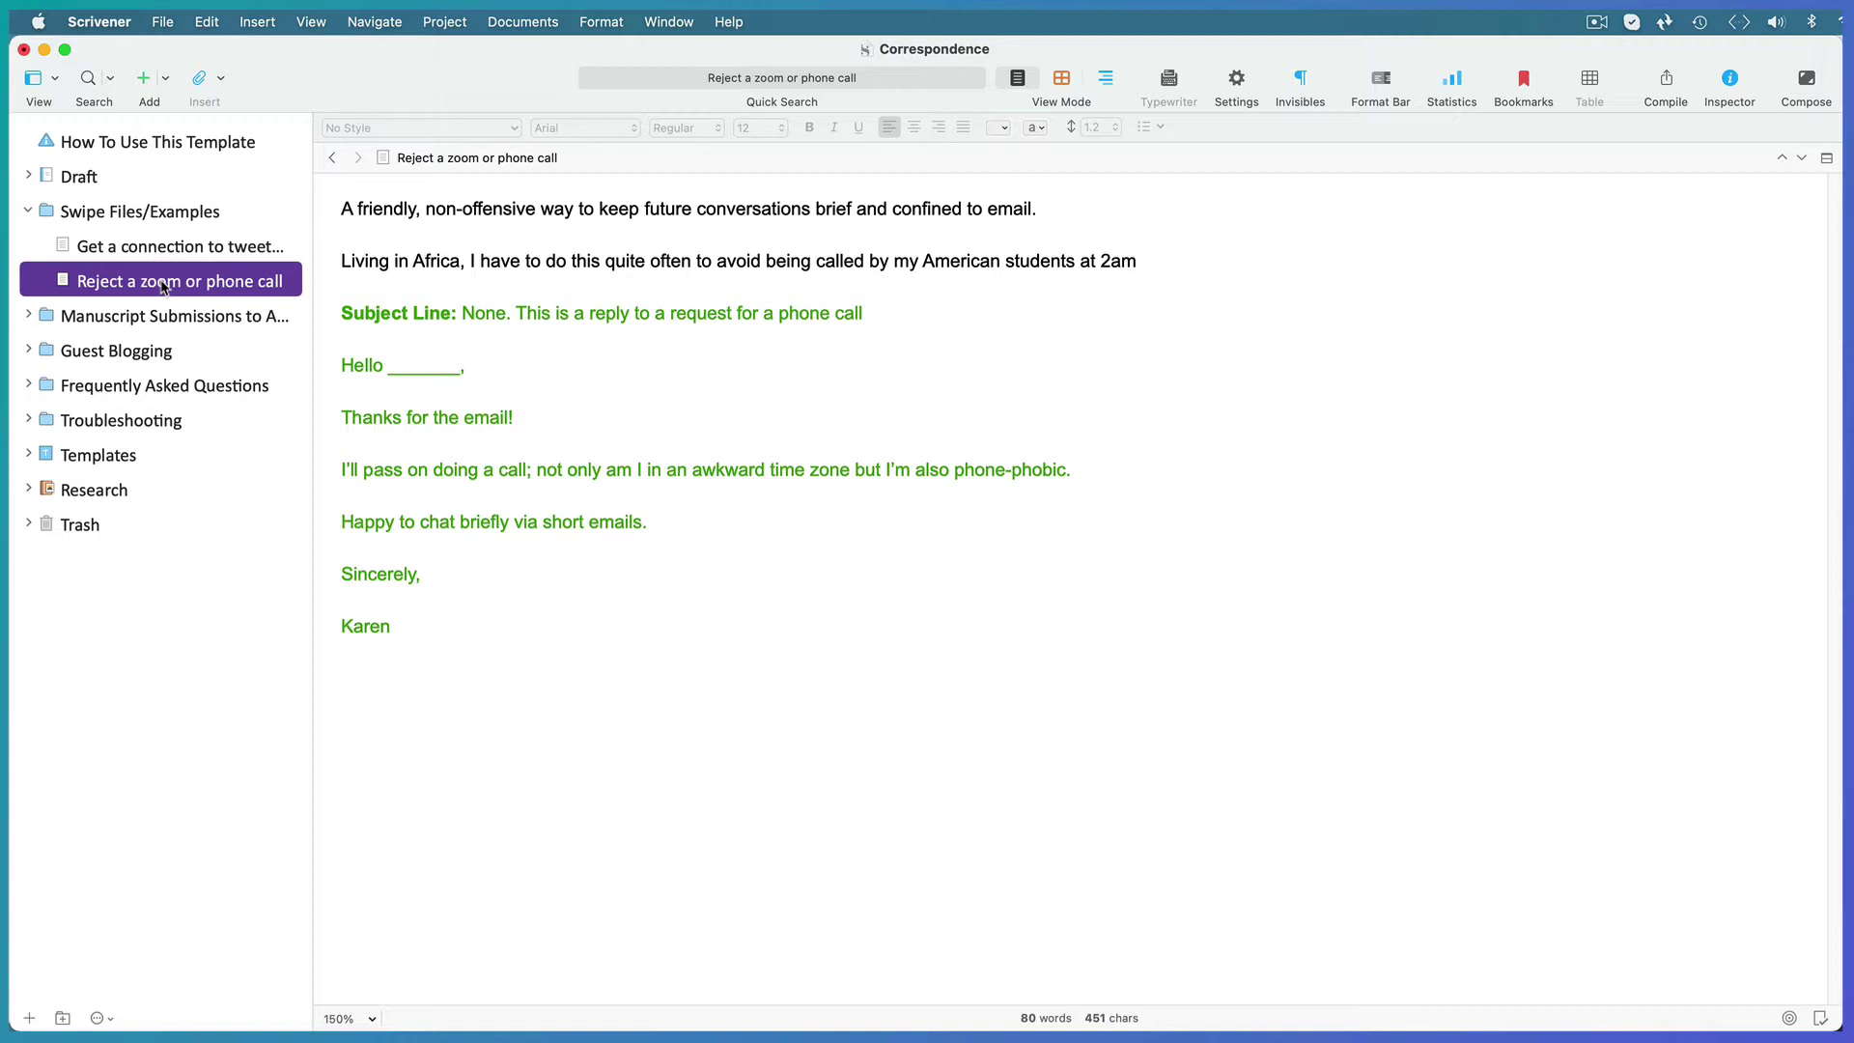
pyautogui.click(28, 215)
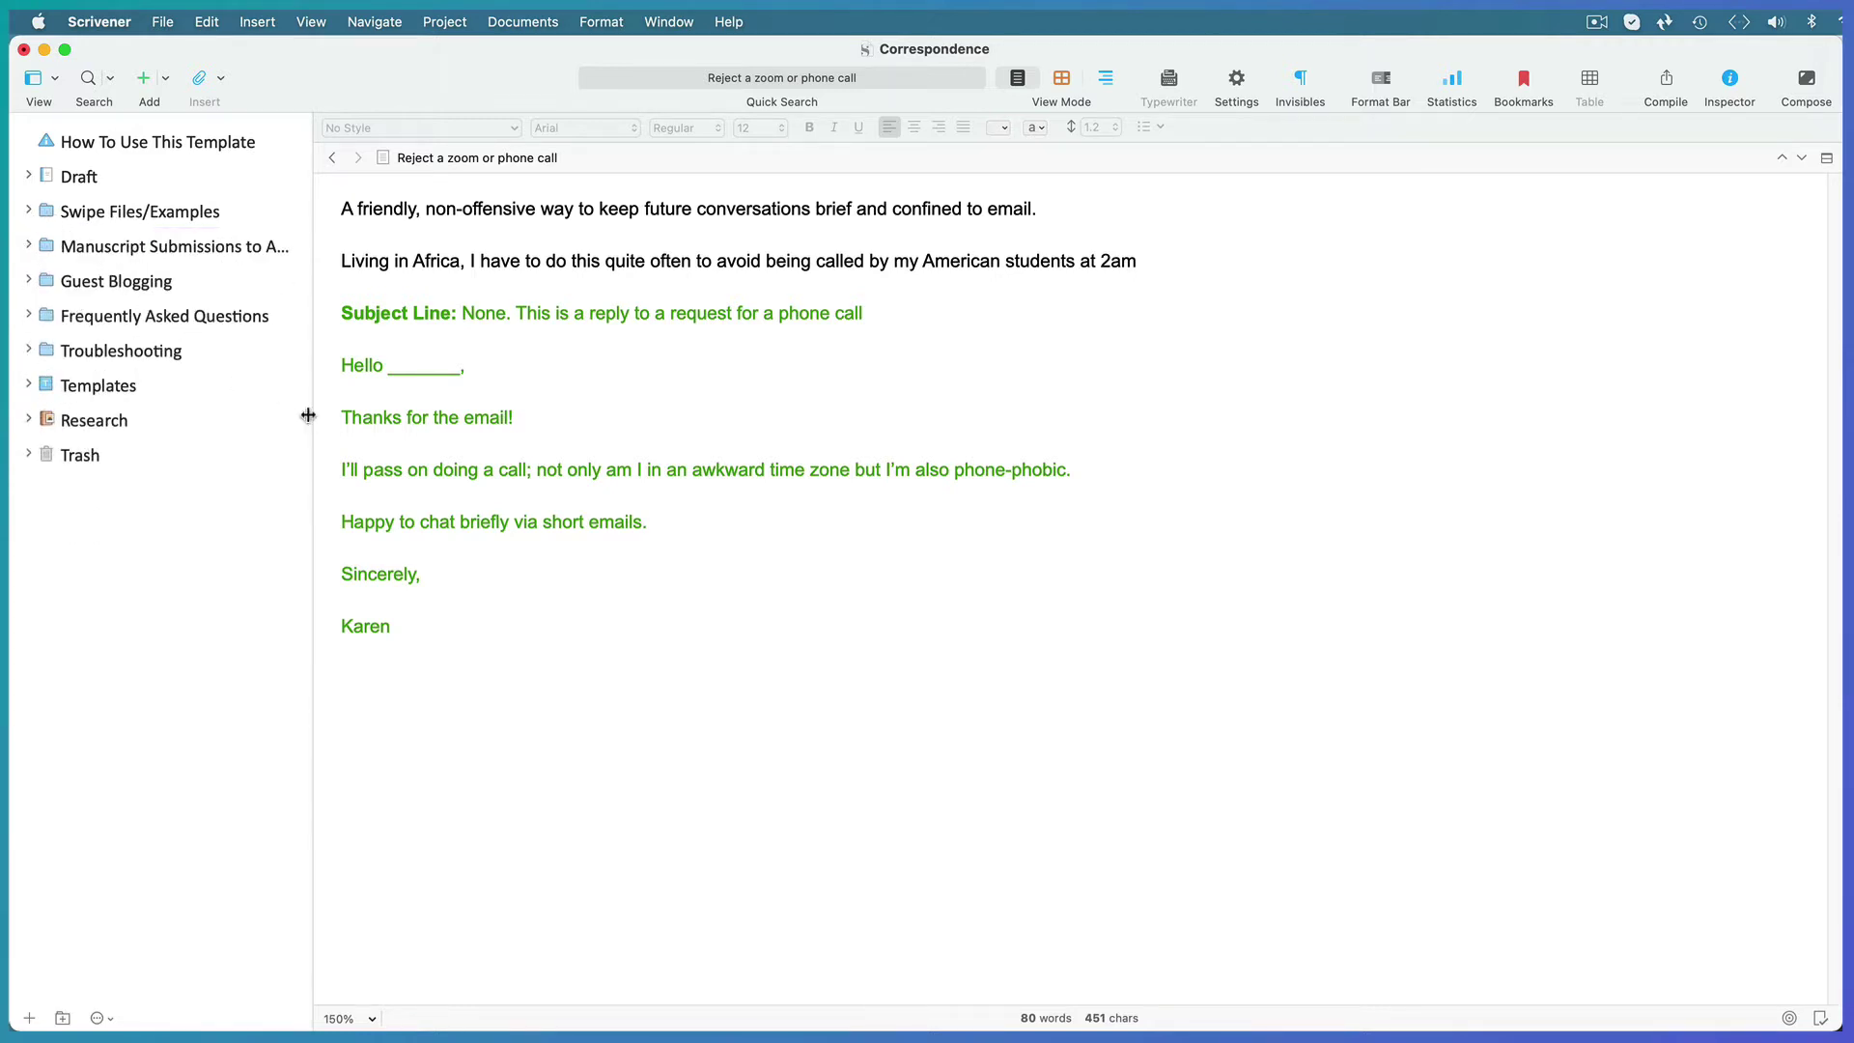
# - Widen the binder and list the Materials to send documents under Manuscript Submissions to Agents
pyautogui.moveTo(306, 421); pyautogui.dragTo(348, 421)
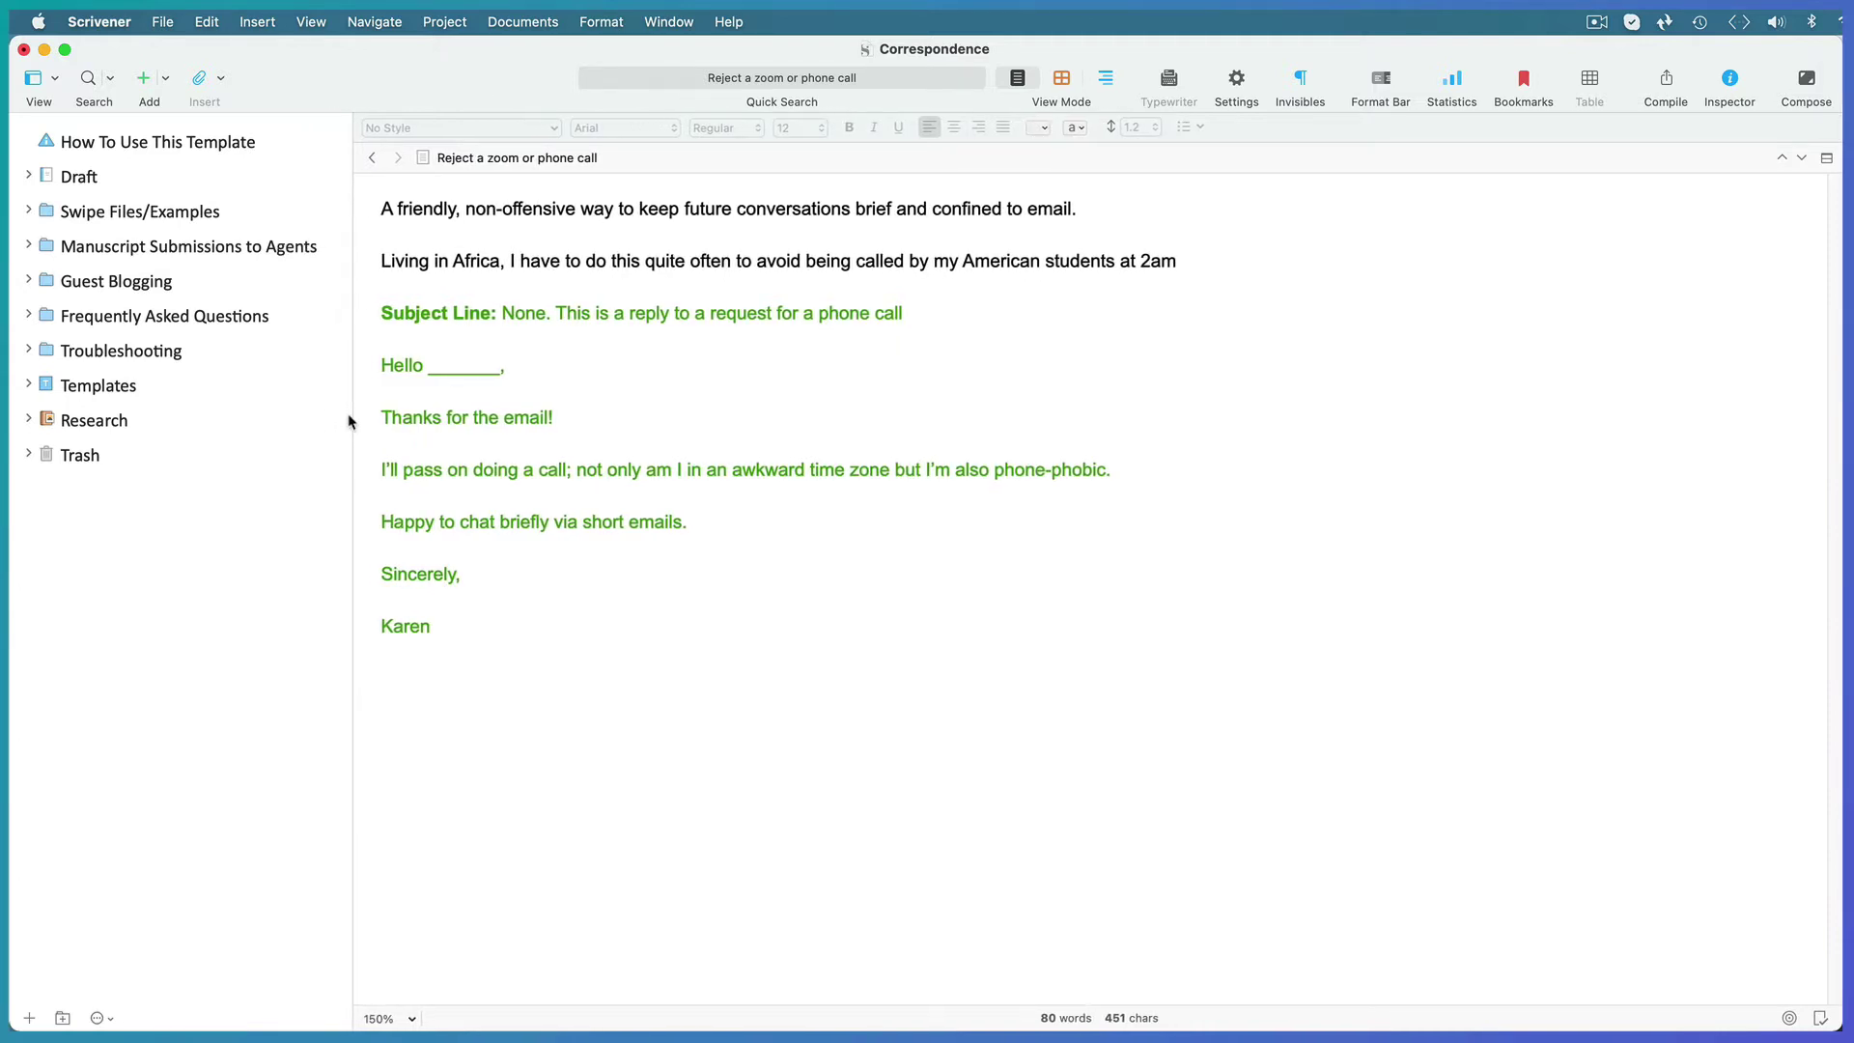
pyautogui.click(29, 247)
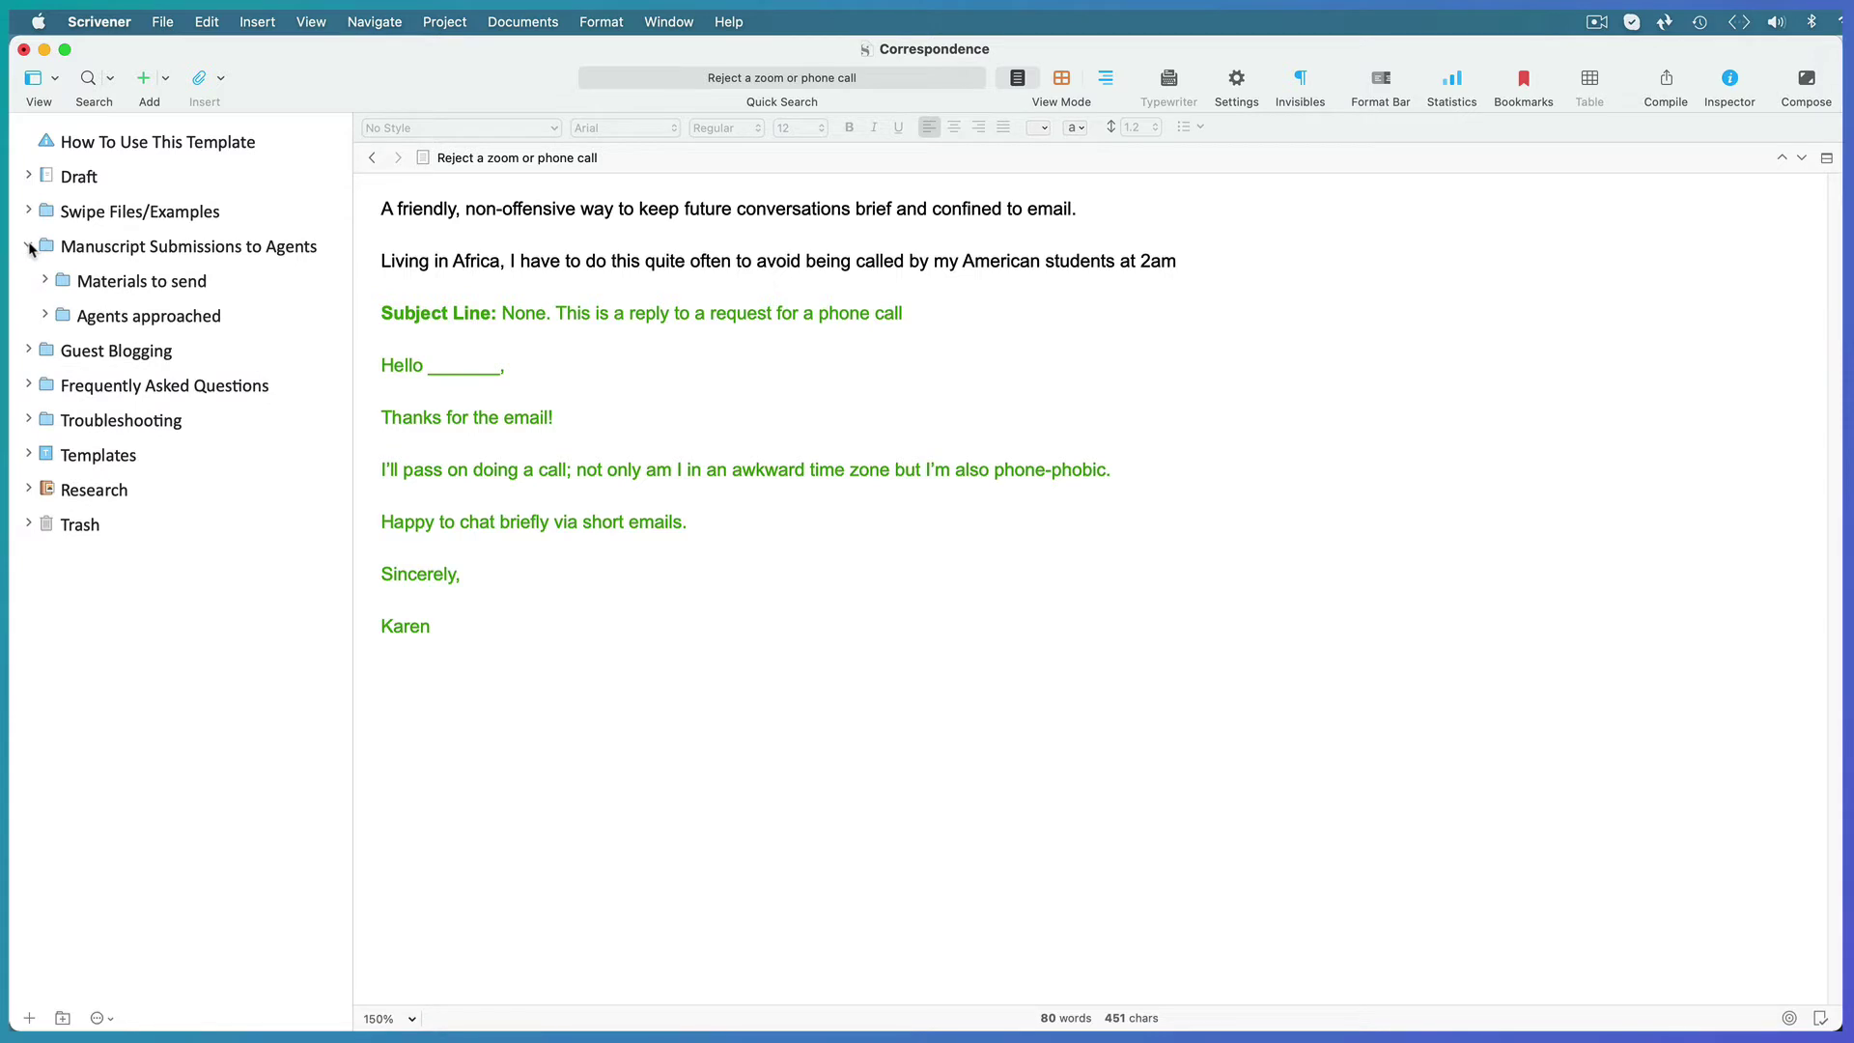
pyautogui.click(44, 281)
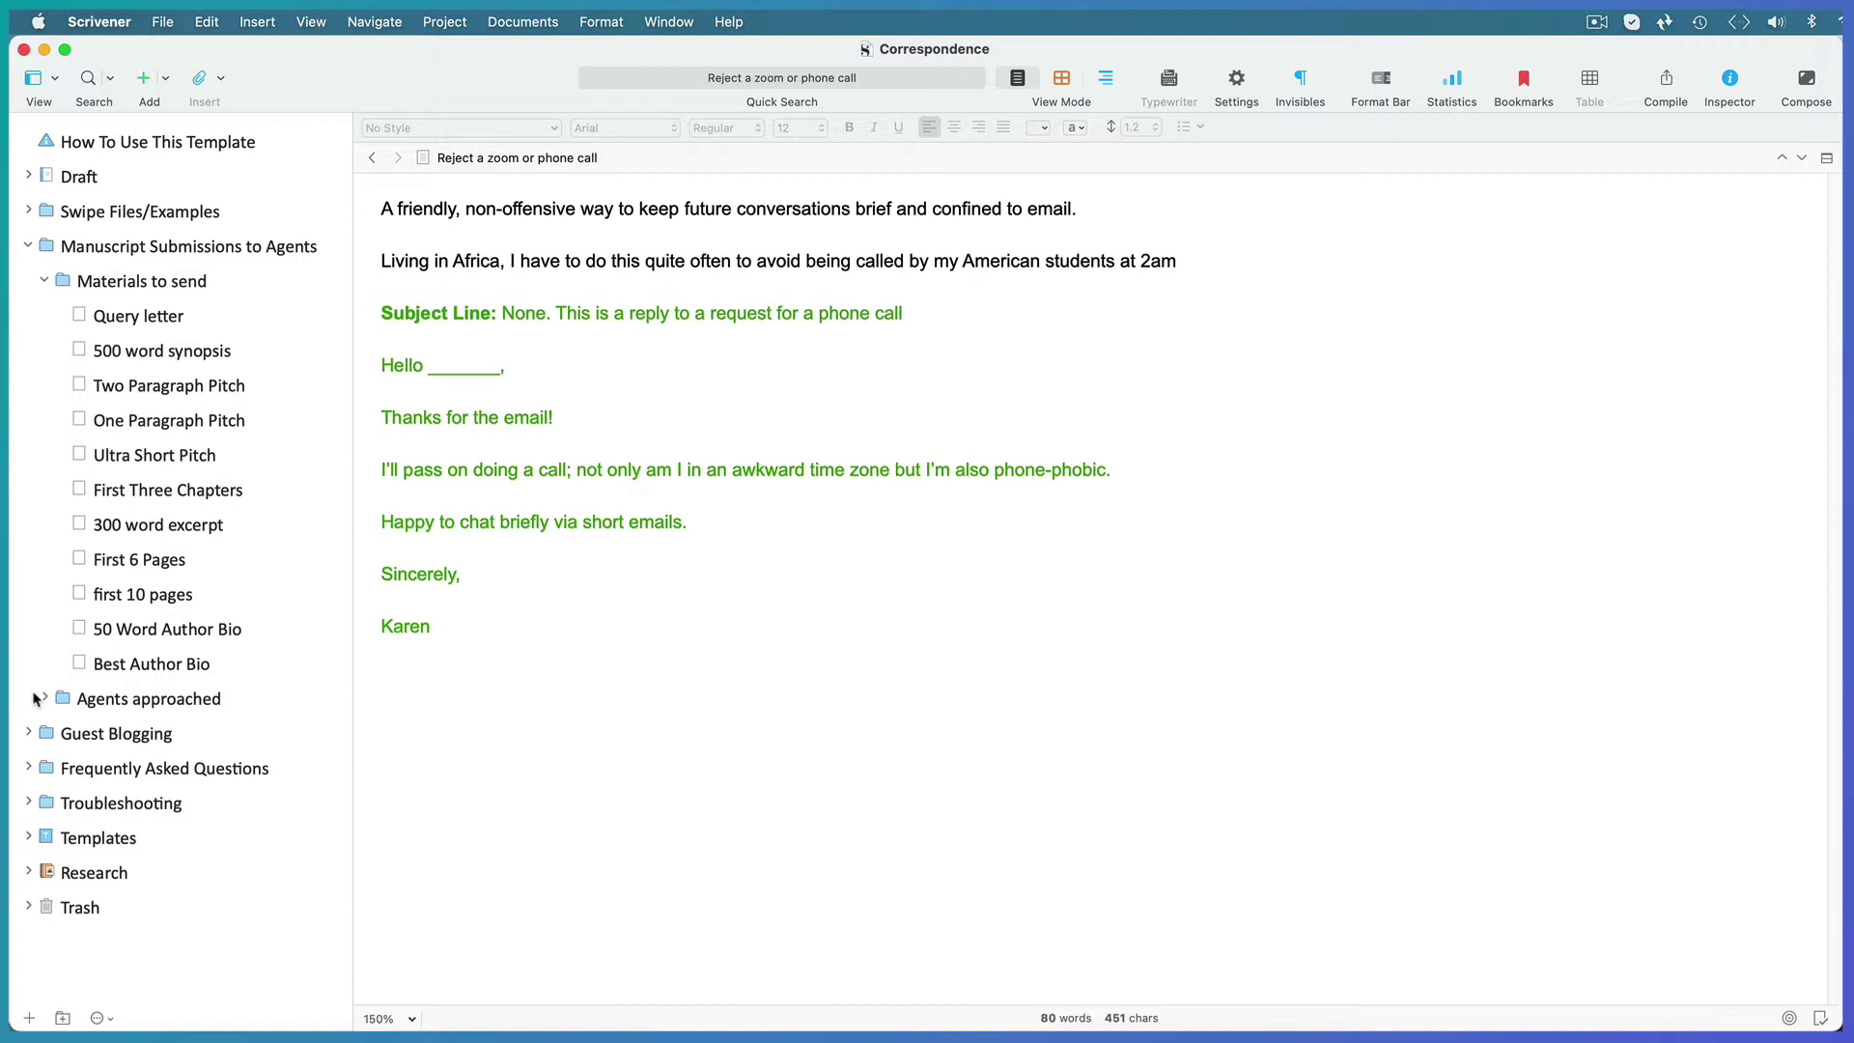
# - Look over the Agent Profile and Correspondence With Agent templates, then select Agents approached
pyautogui.click(29, 840)
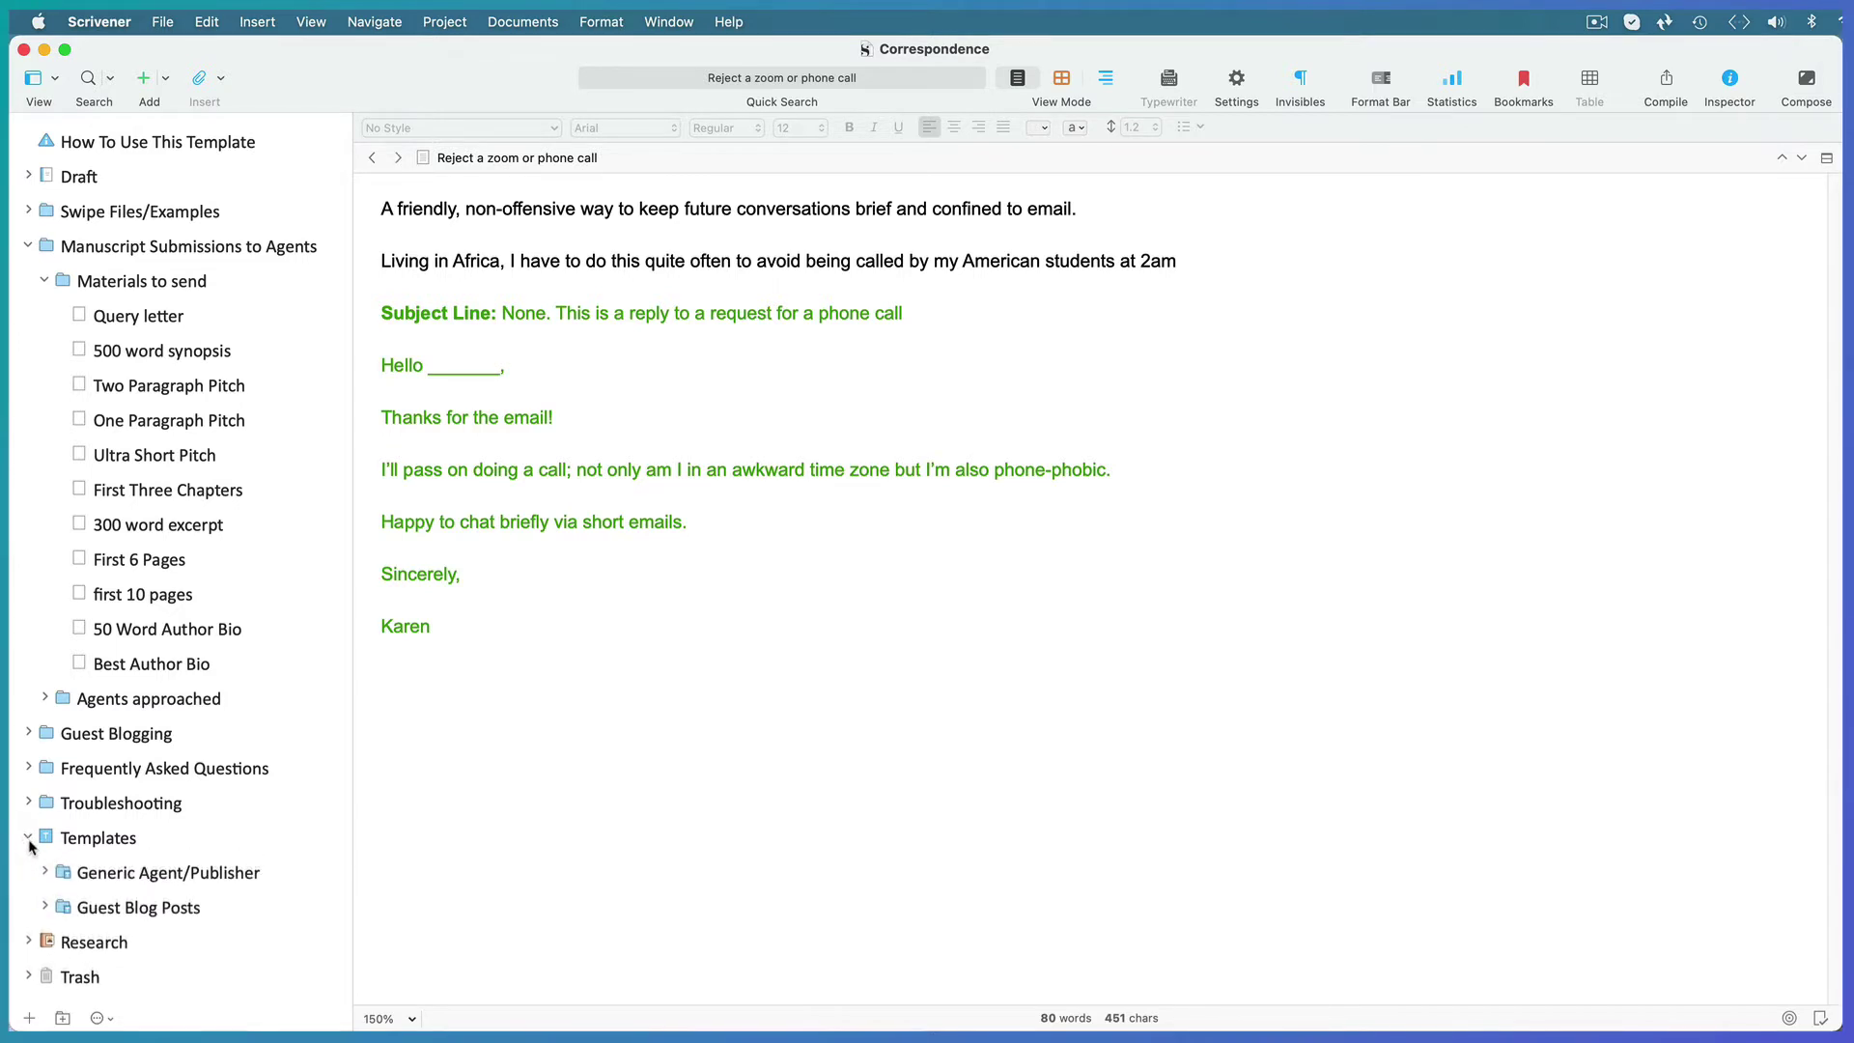
pyautogui.click(45, 871)
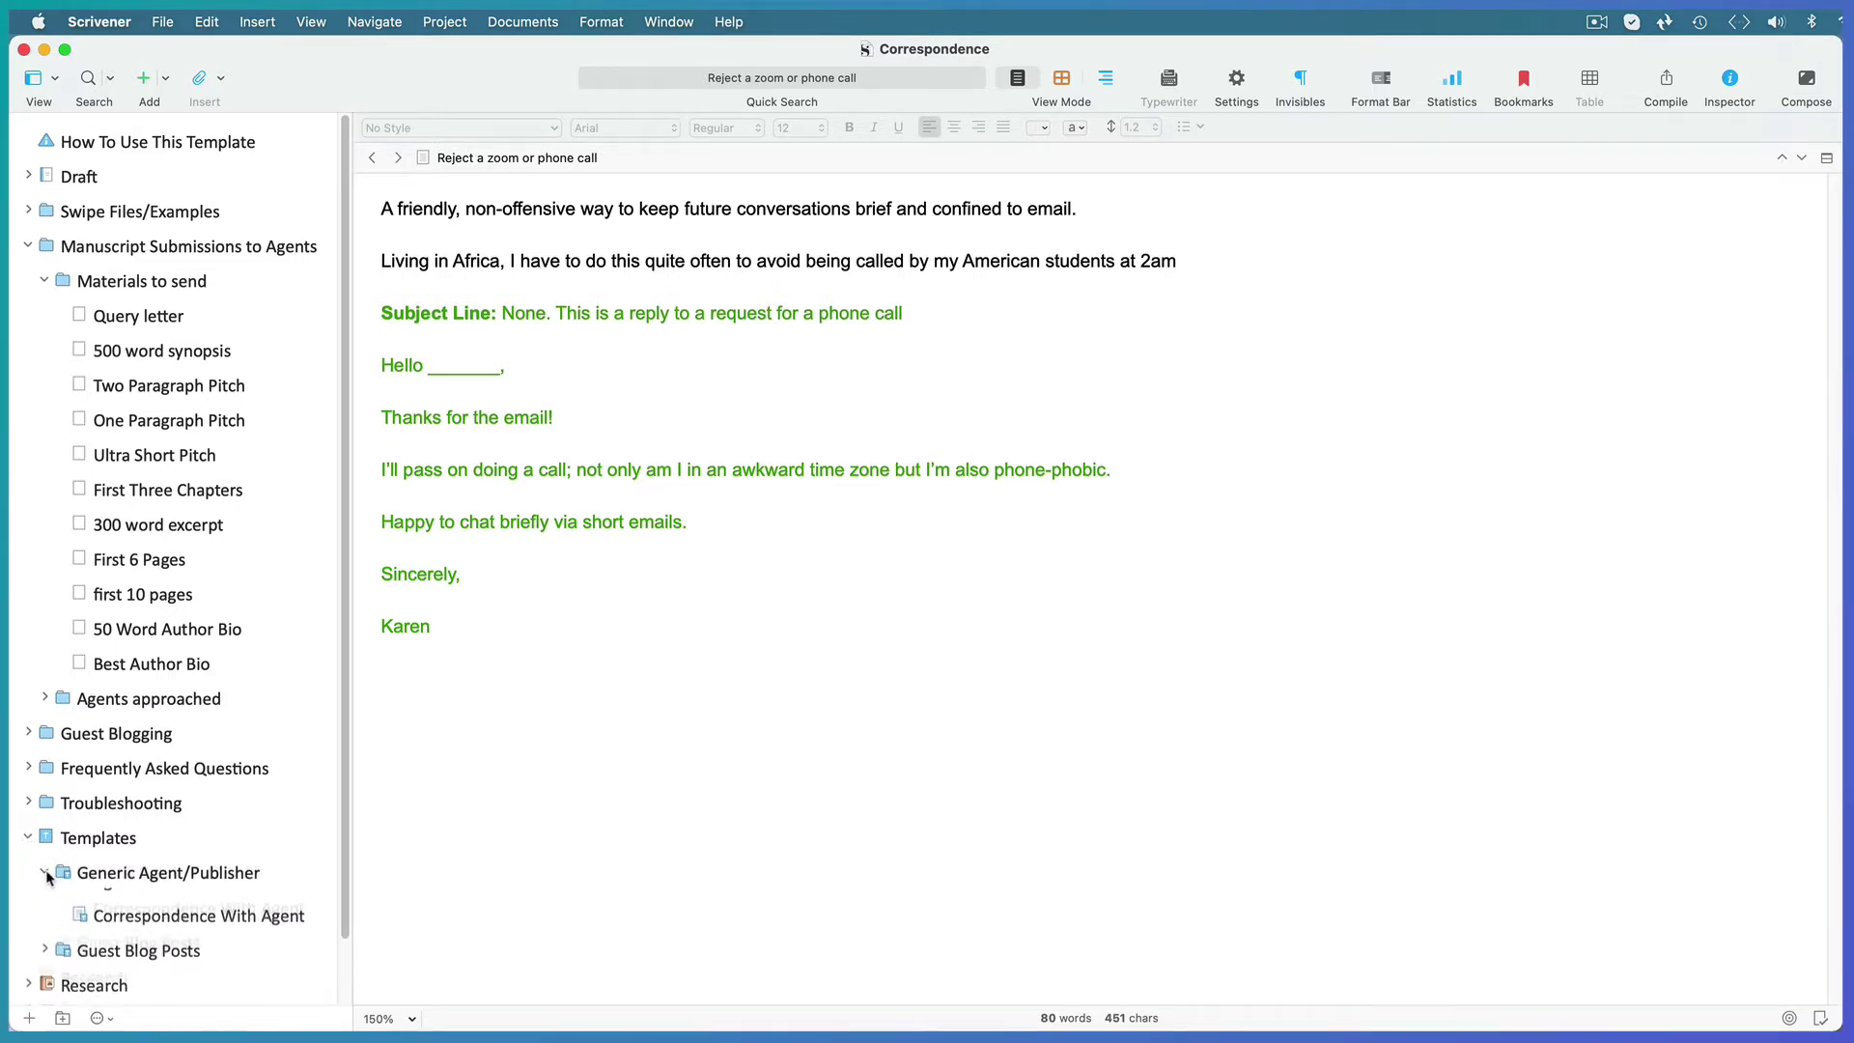
pyautogui.click(141, 906)
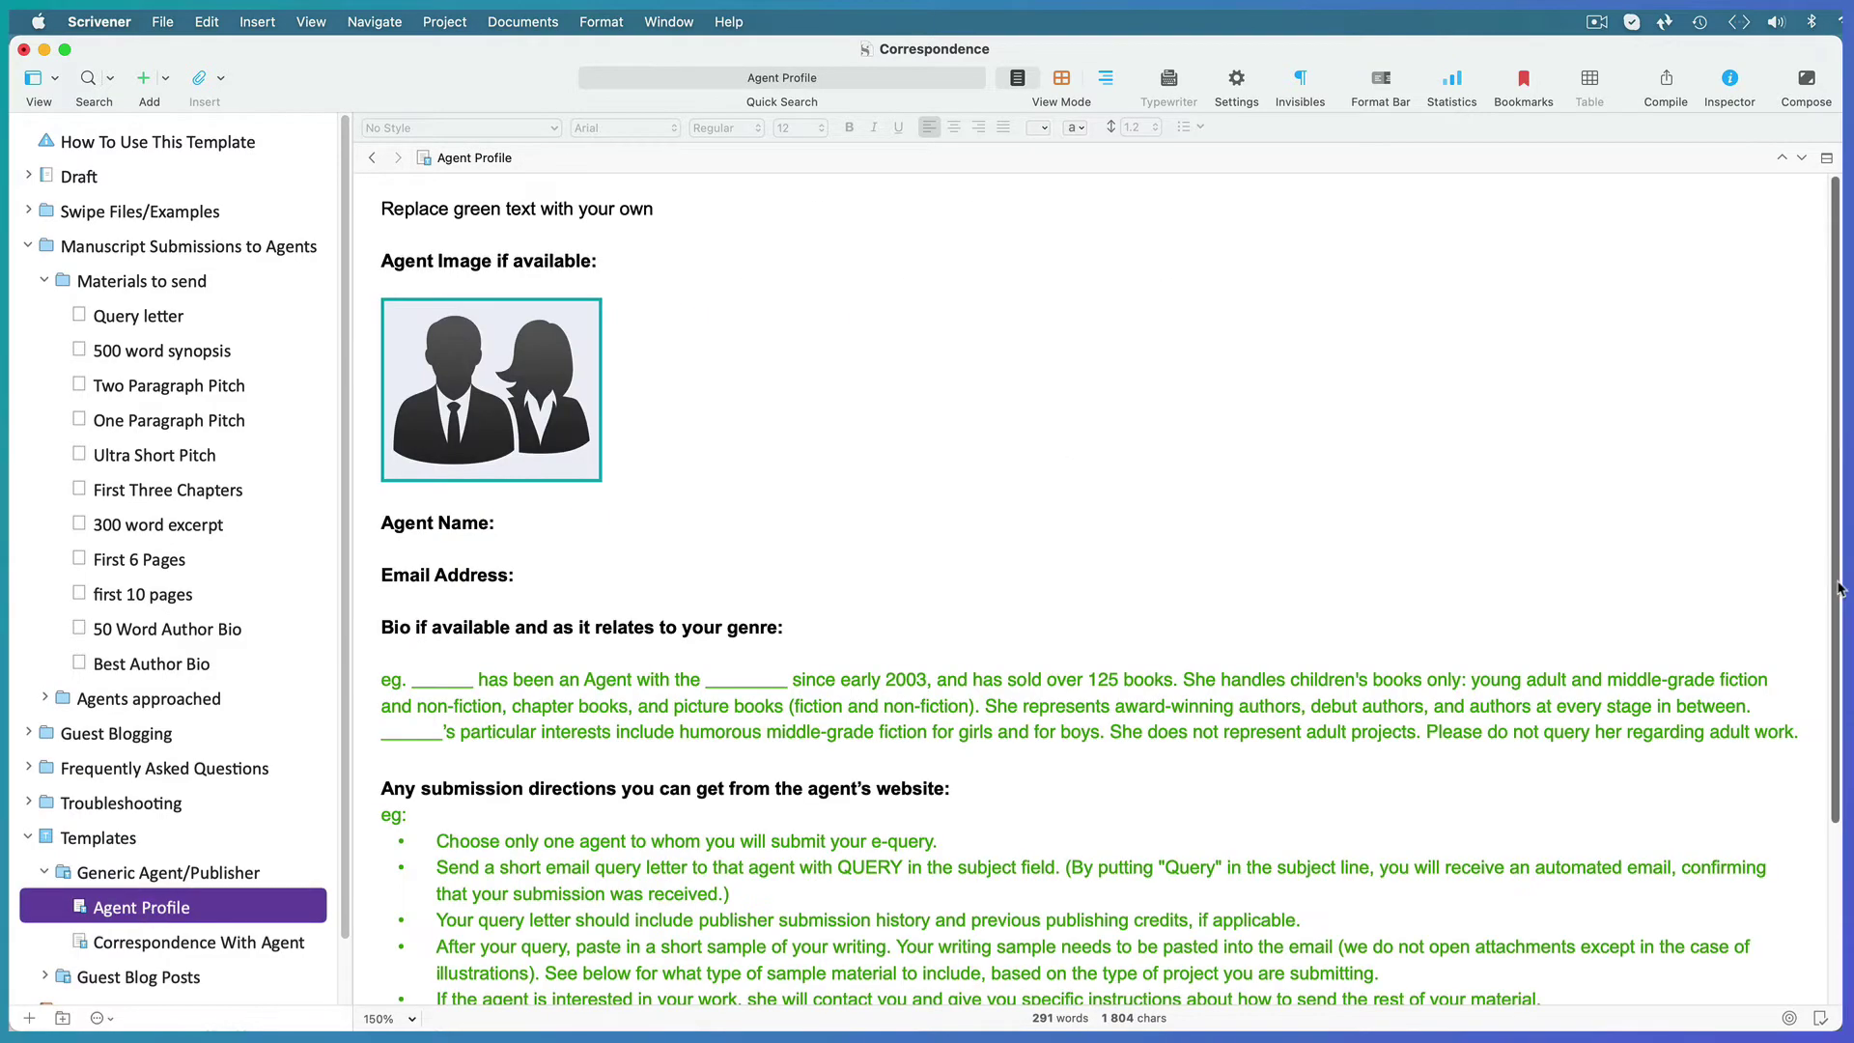
pyautogui.scroll(-5, 1840, 589)
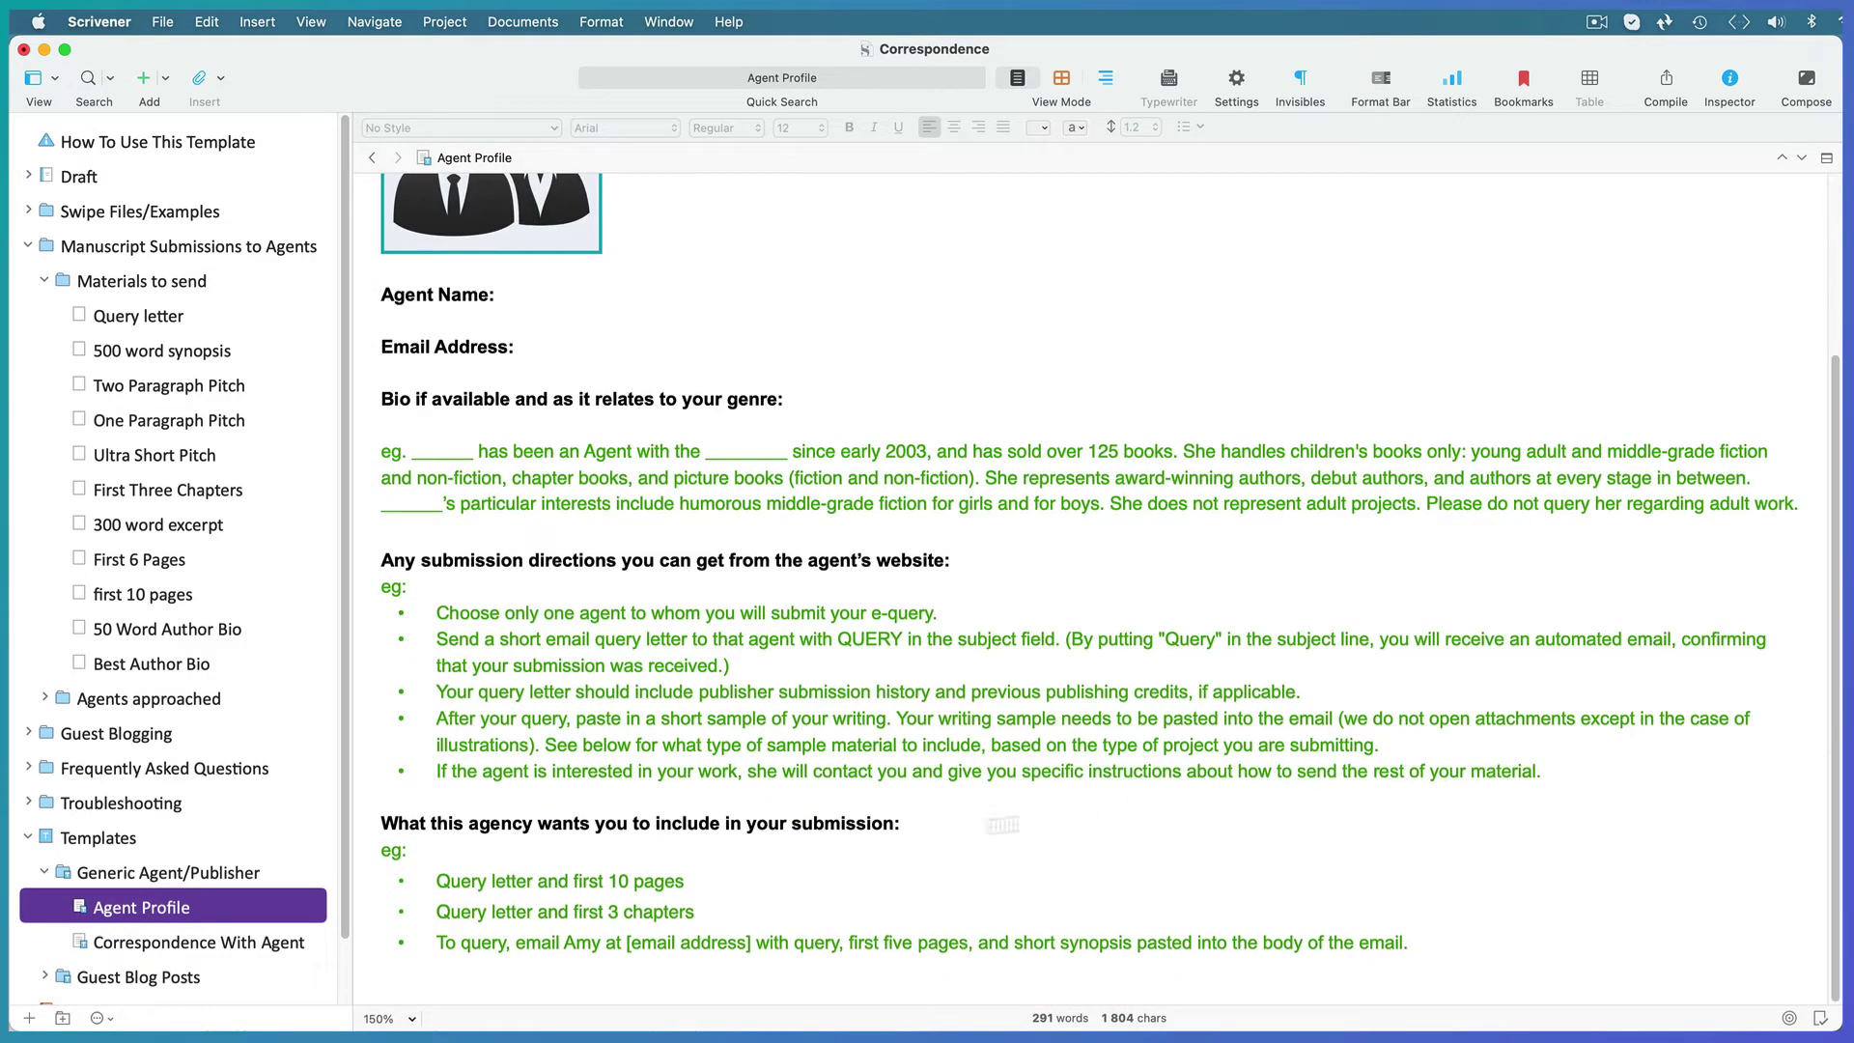
pyautogui.click(154, 944)
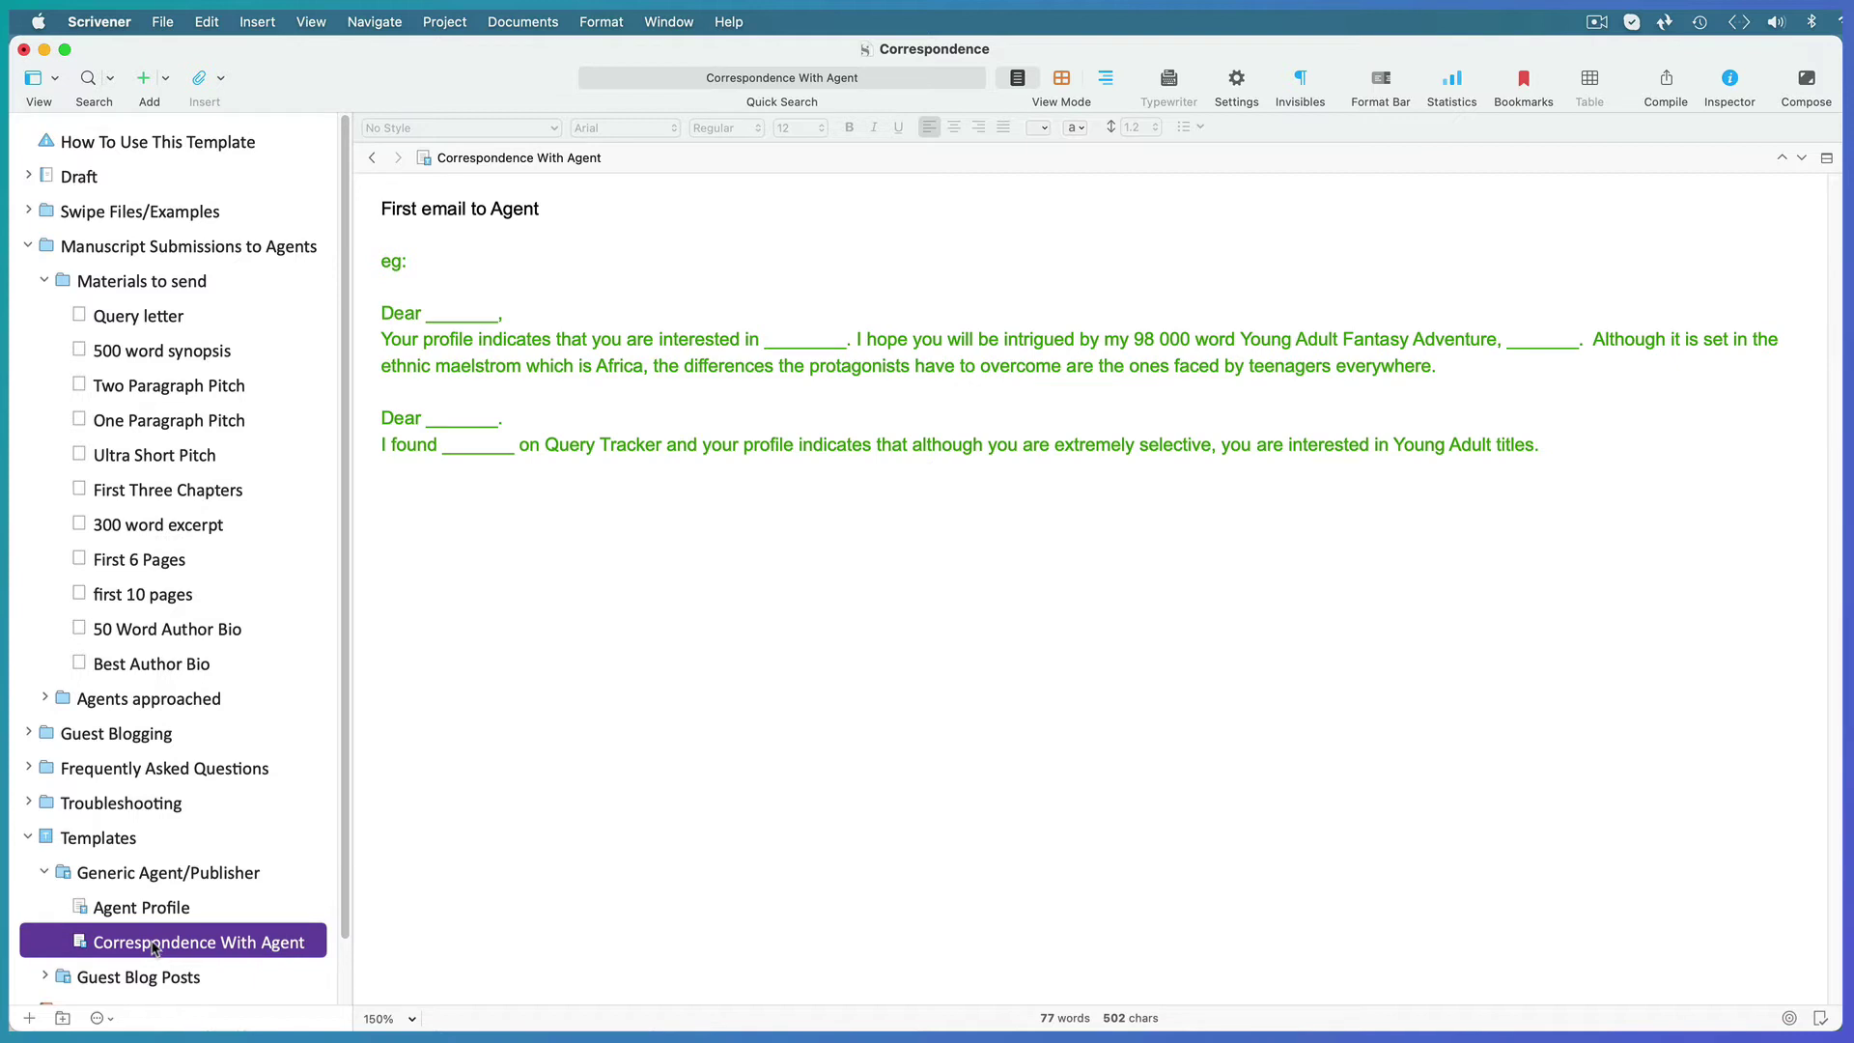
pyautogui.click(184, 701)
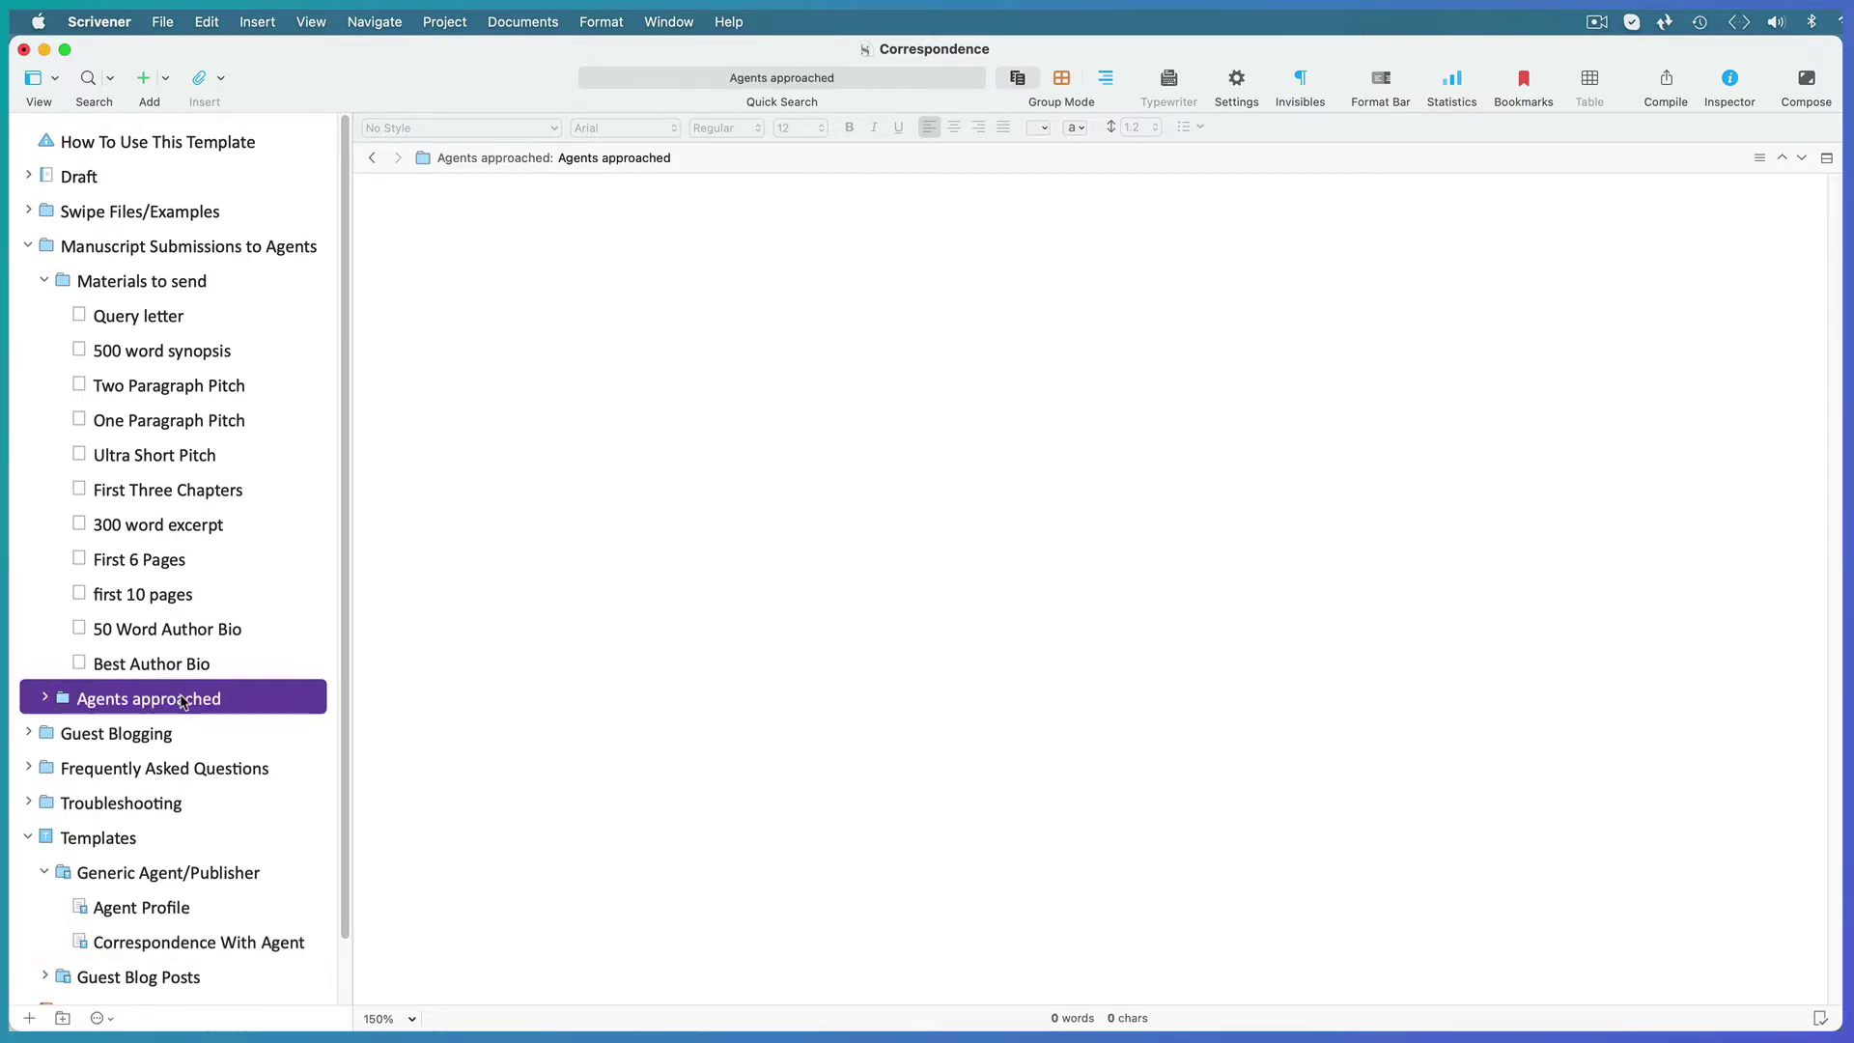
# - Add a Generic Agent/Publisher folder named Dragon Publishers LLC inside Agents approached
pyautogui.click(447, 29)
pyautogui.moveTo(458, 100)
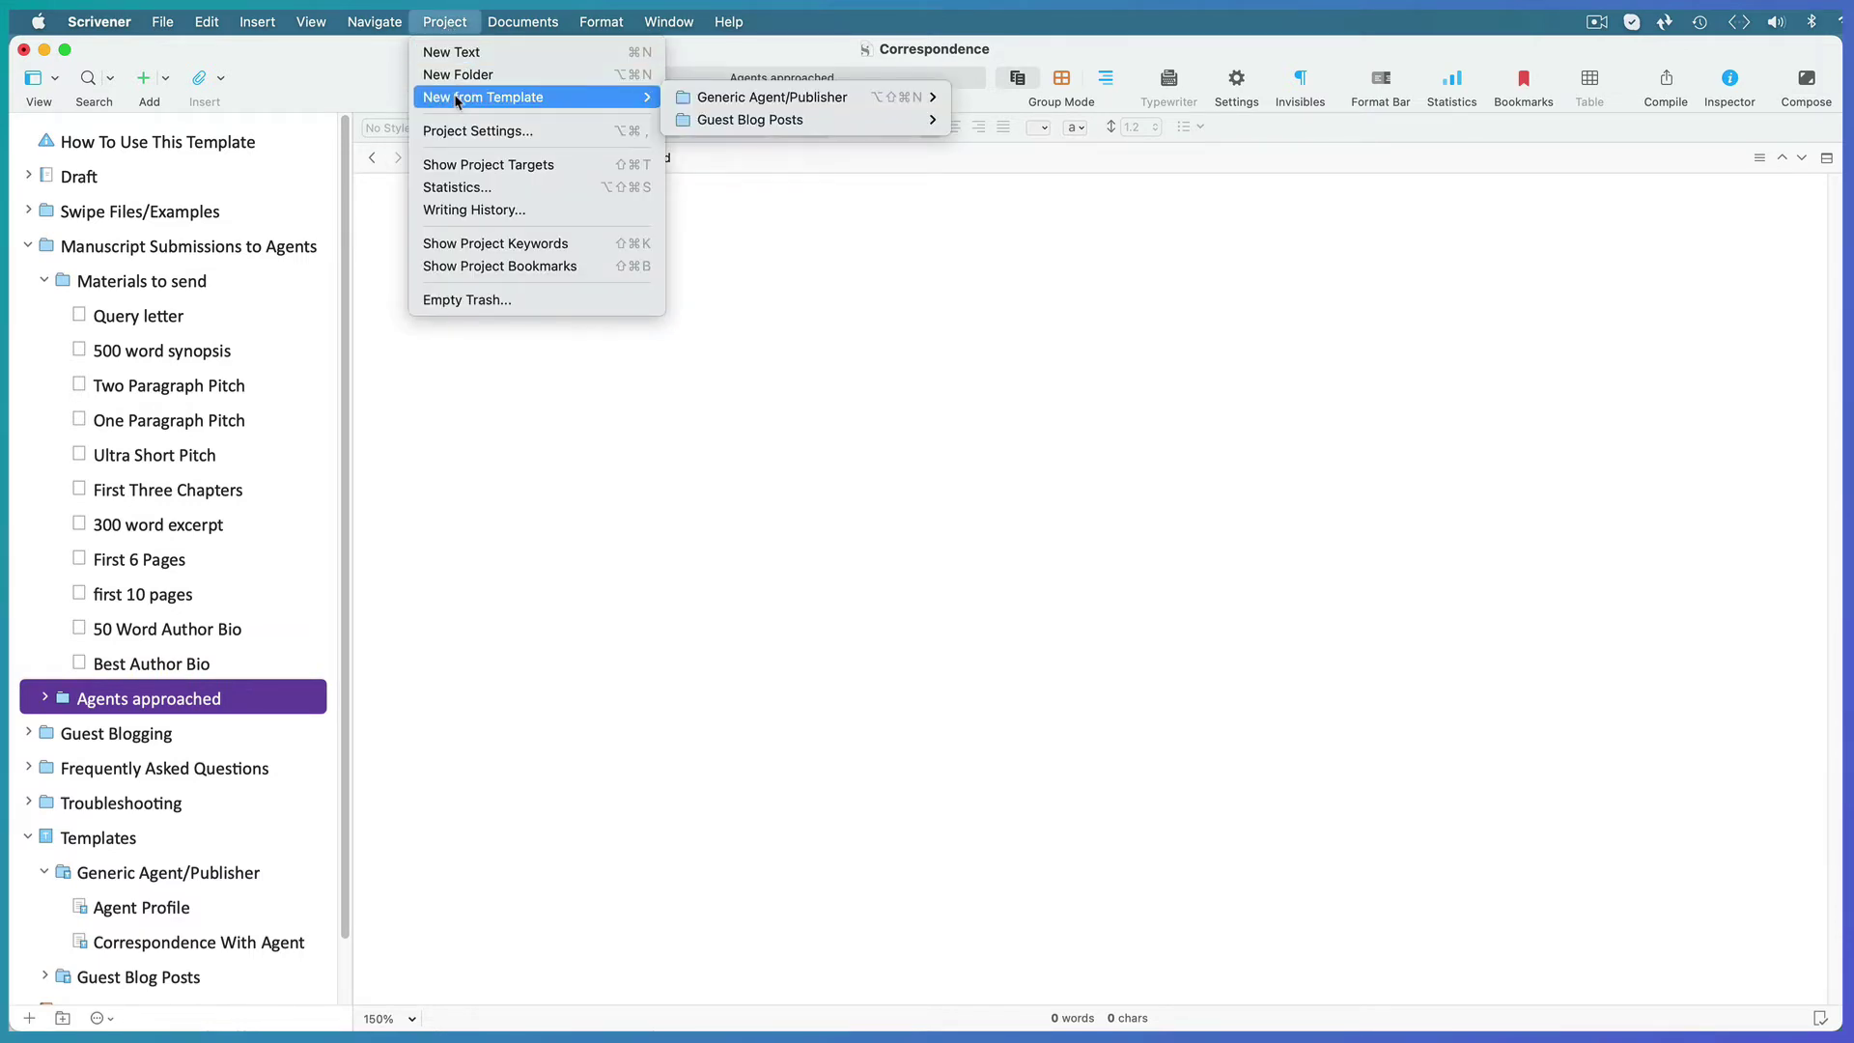
pyautogui.moveTo(719, 103)
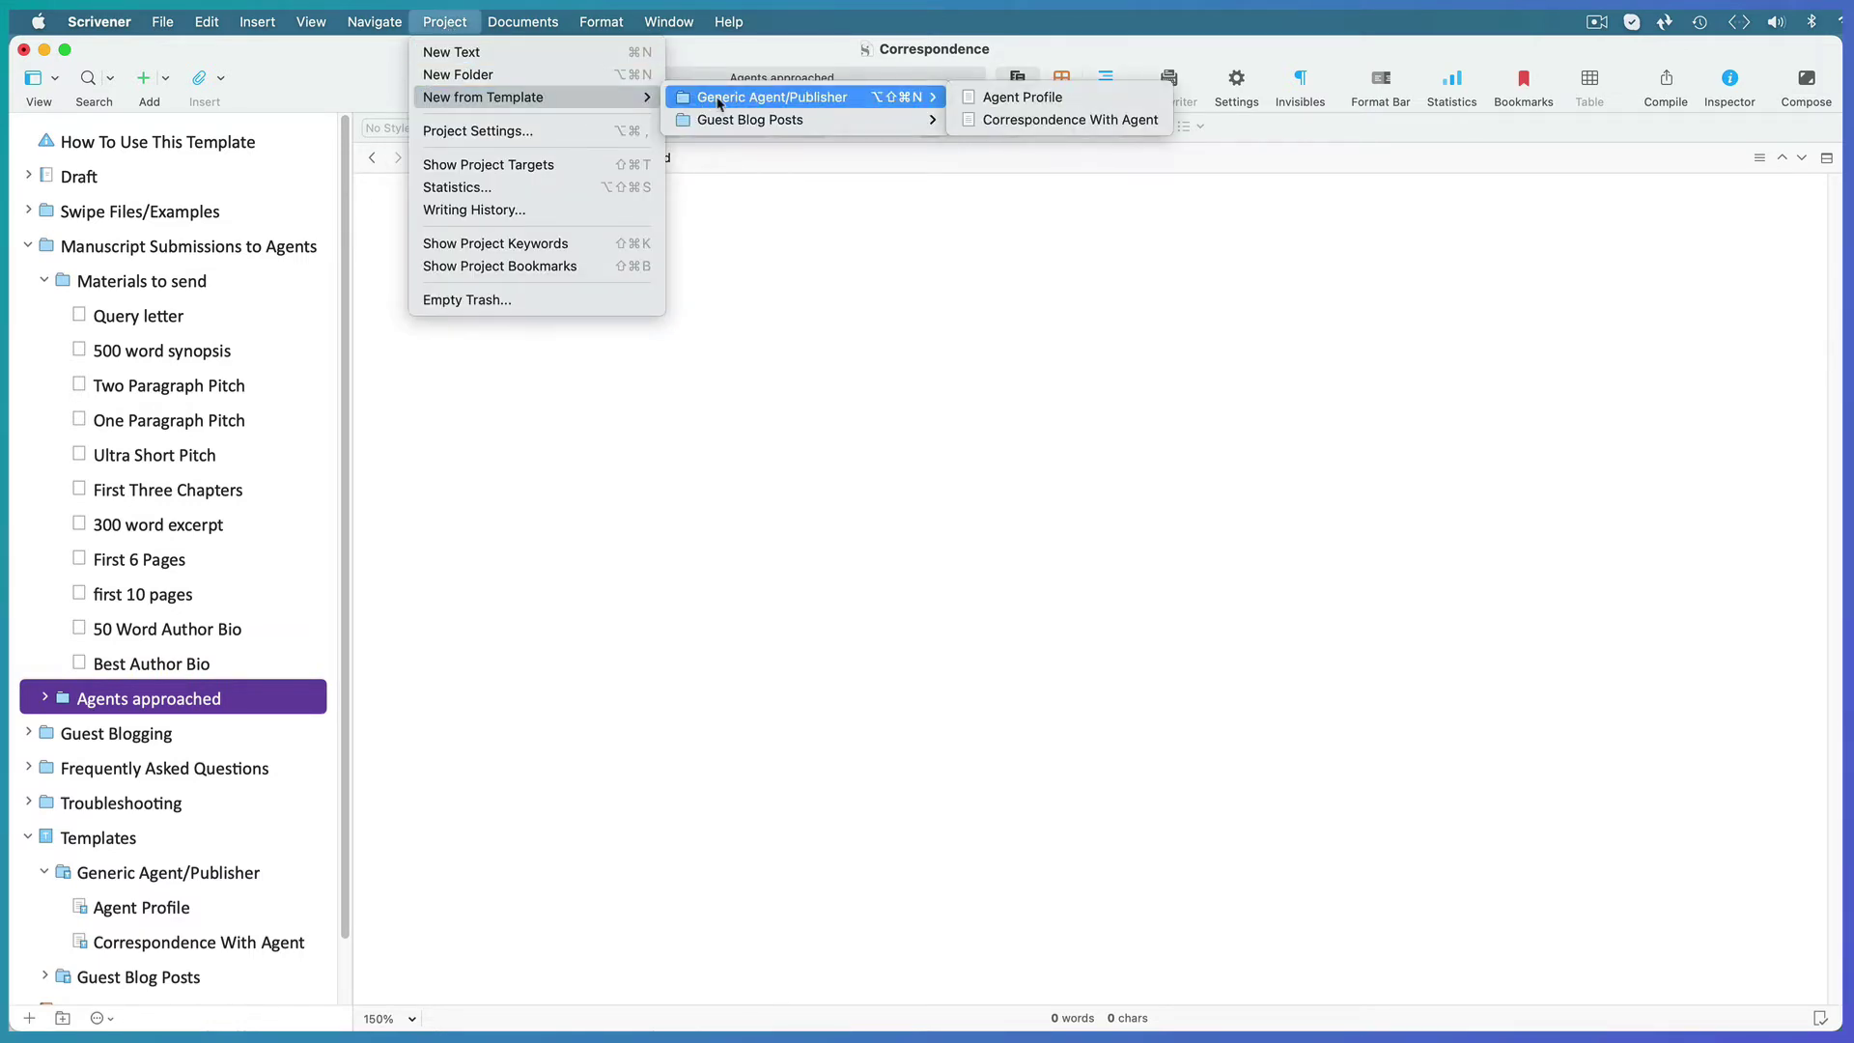
pyautogui.click(720, 101)
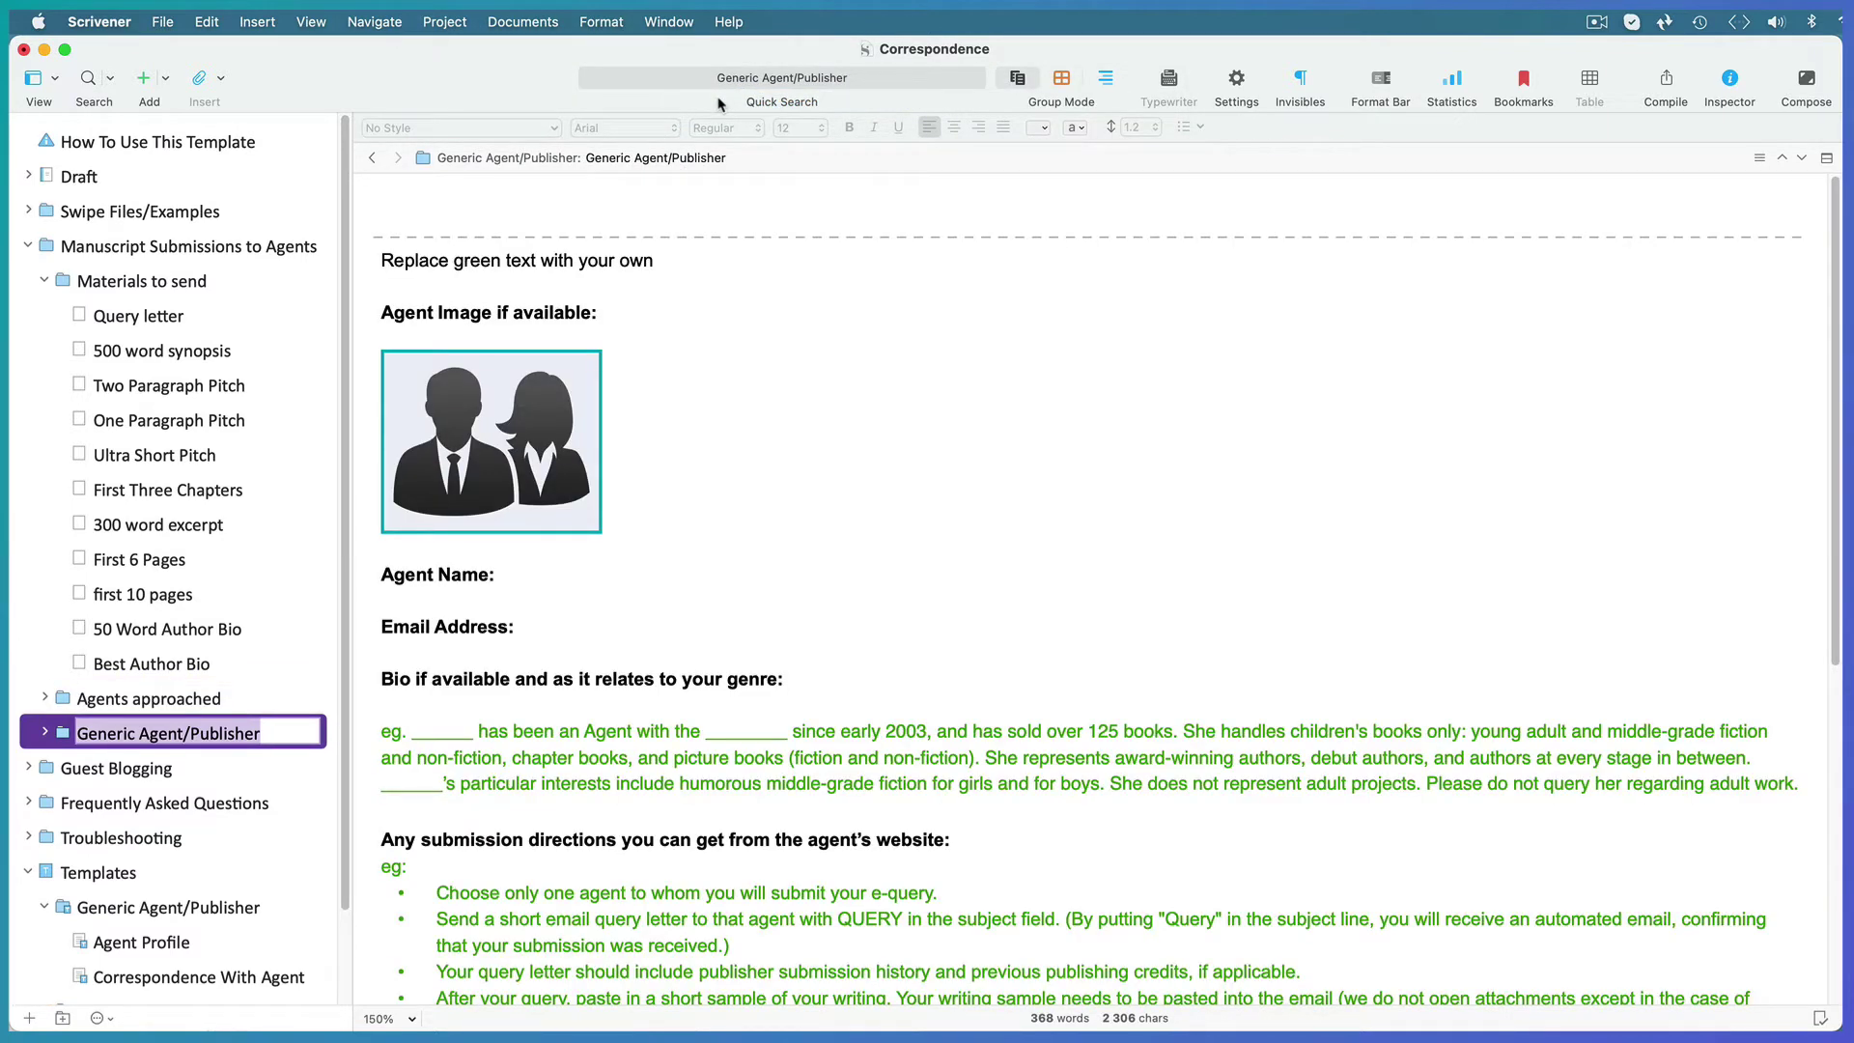
pyautogui.write('Dragon Publishers LLC')
pyautogui.press('Return')
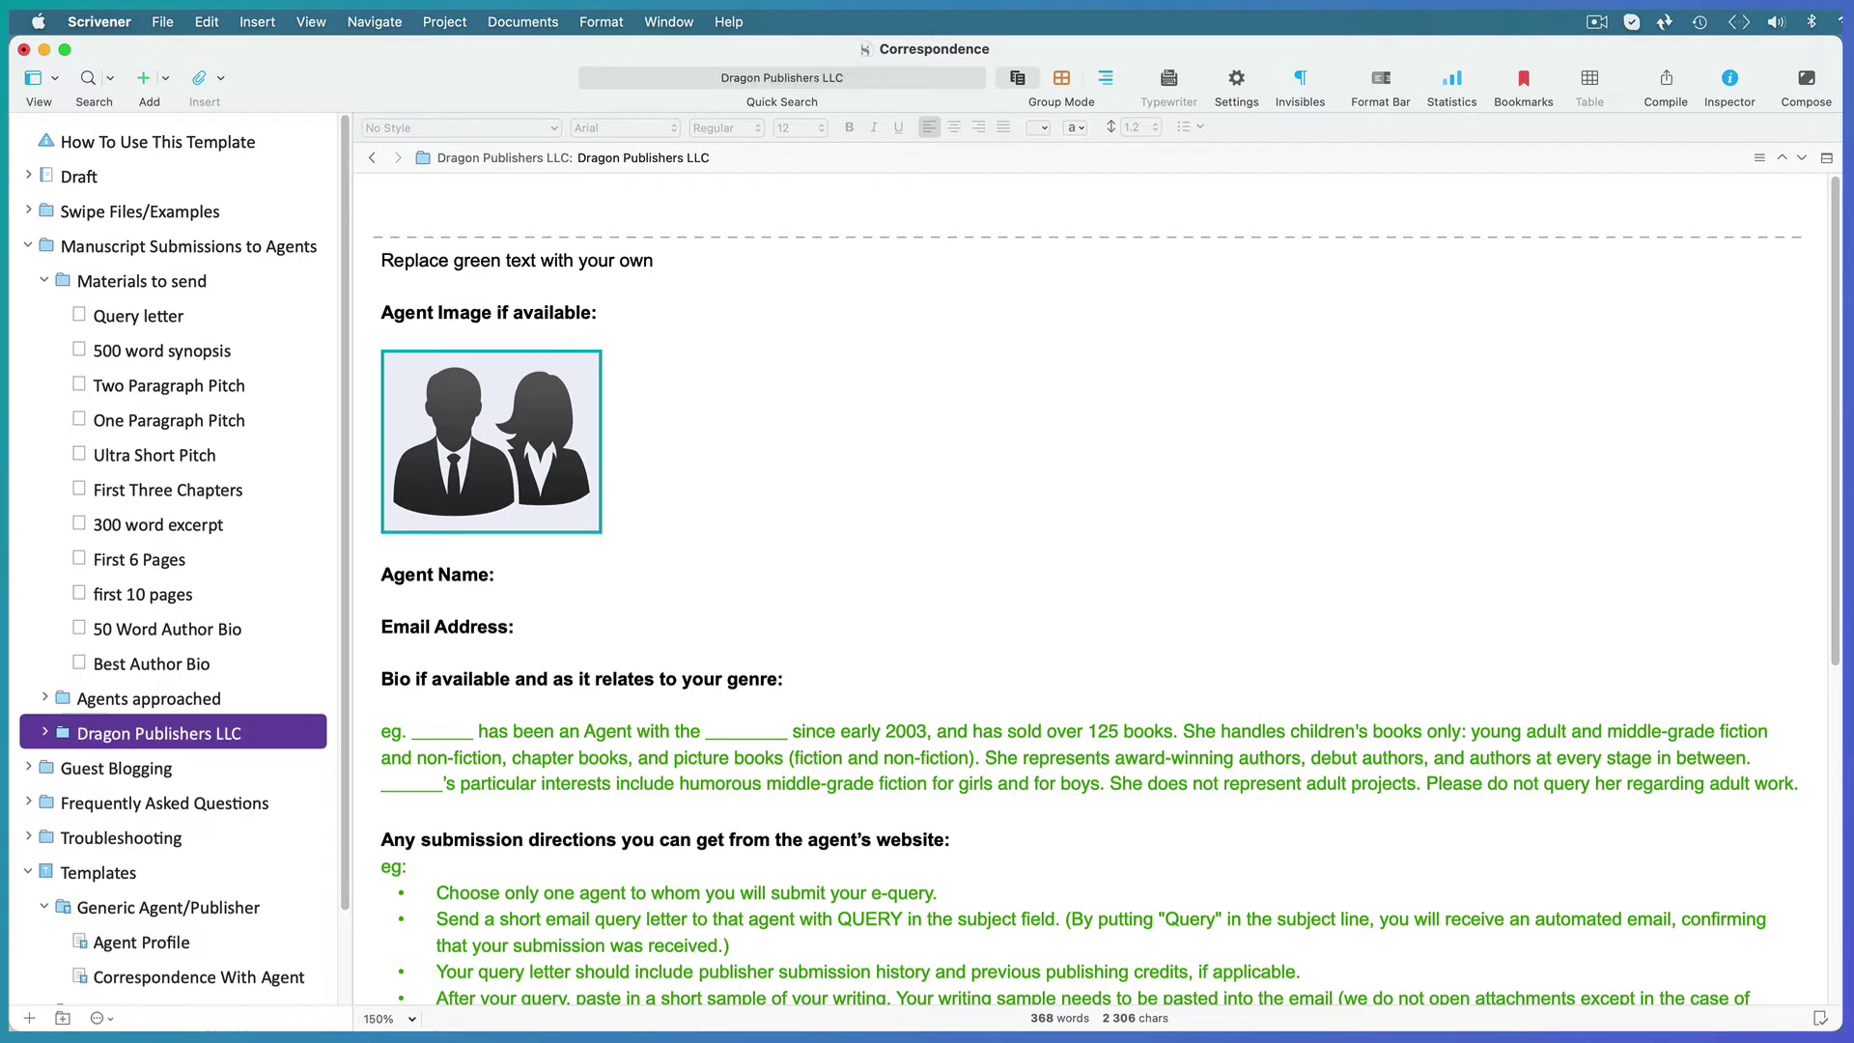
pyautogui.click(44, 733)
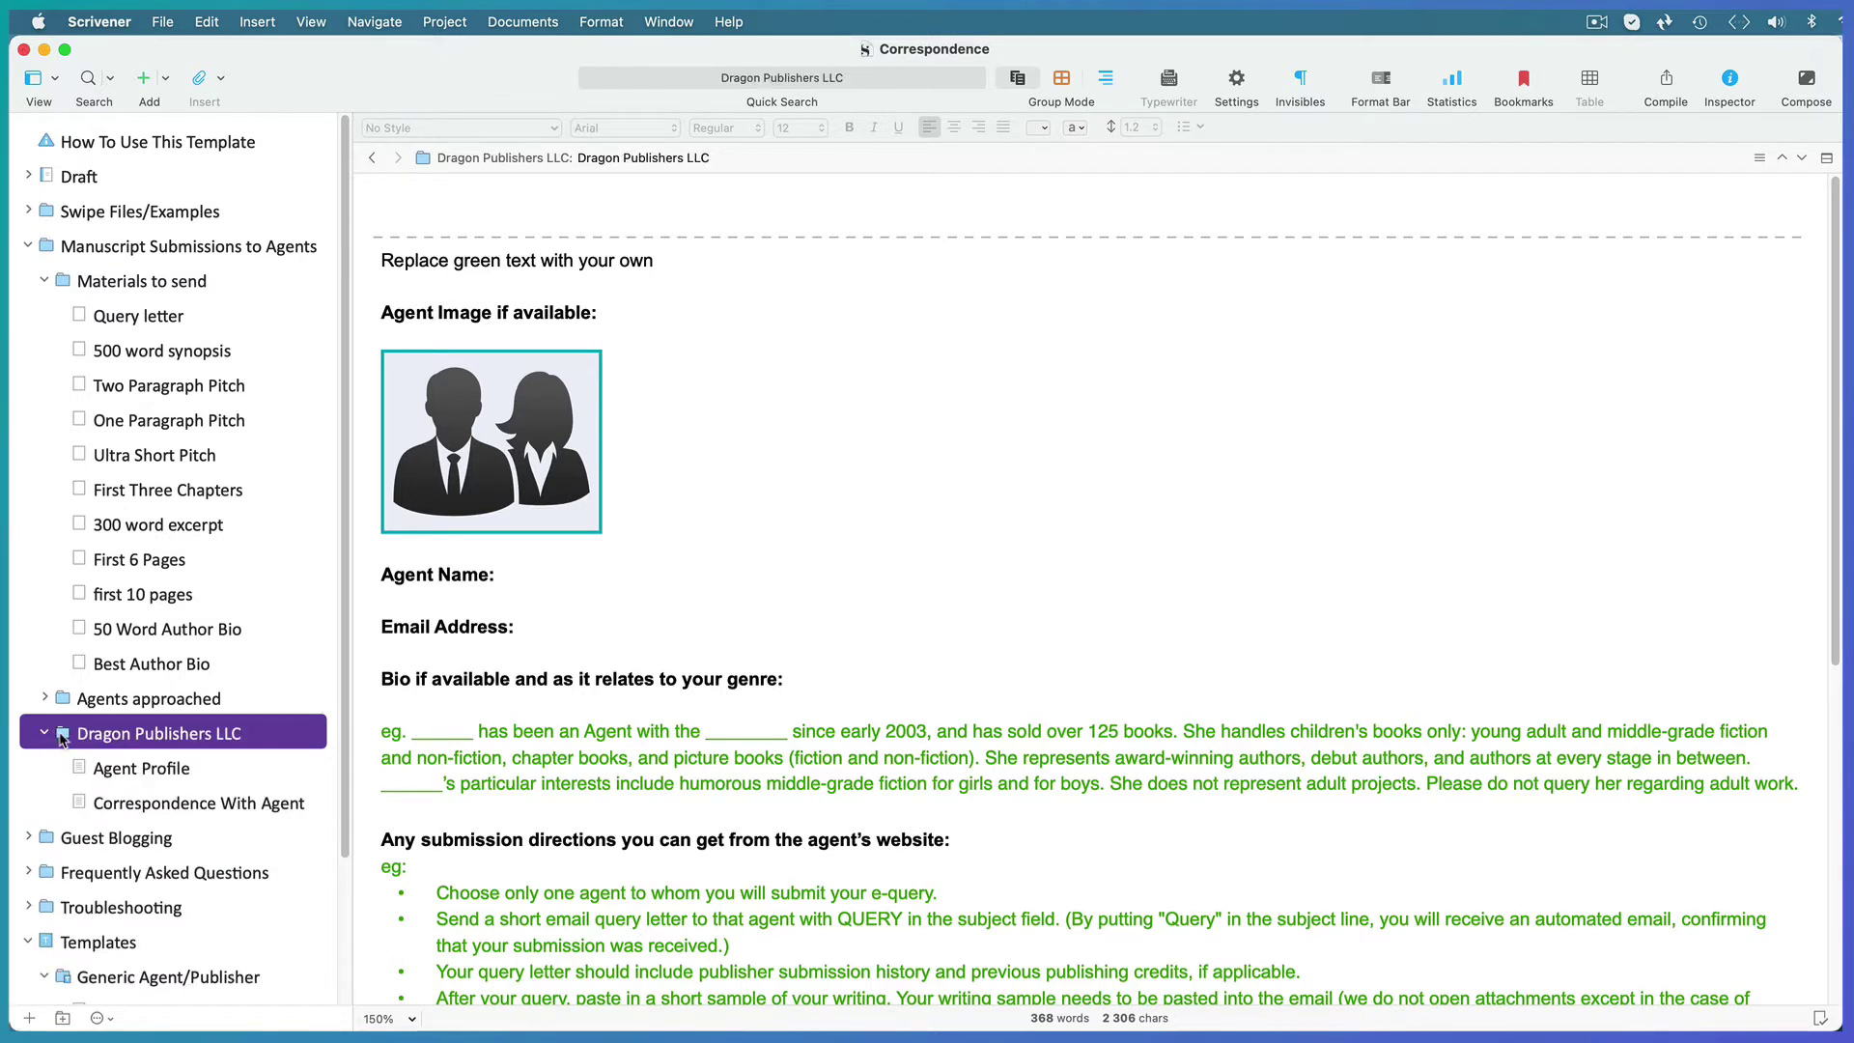
pyautogui.moveTo(61, 739); pyautogui.dragTo(70, 707)
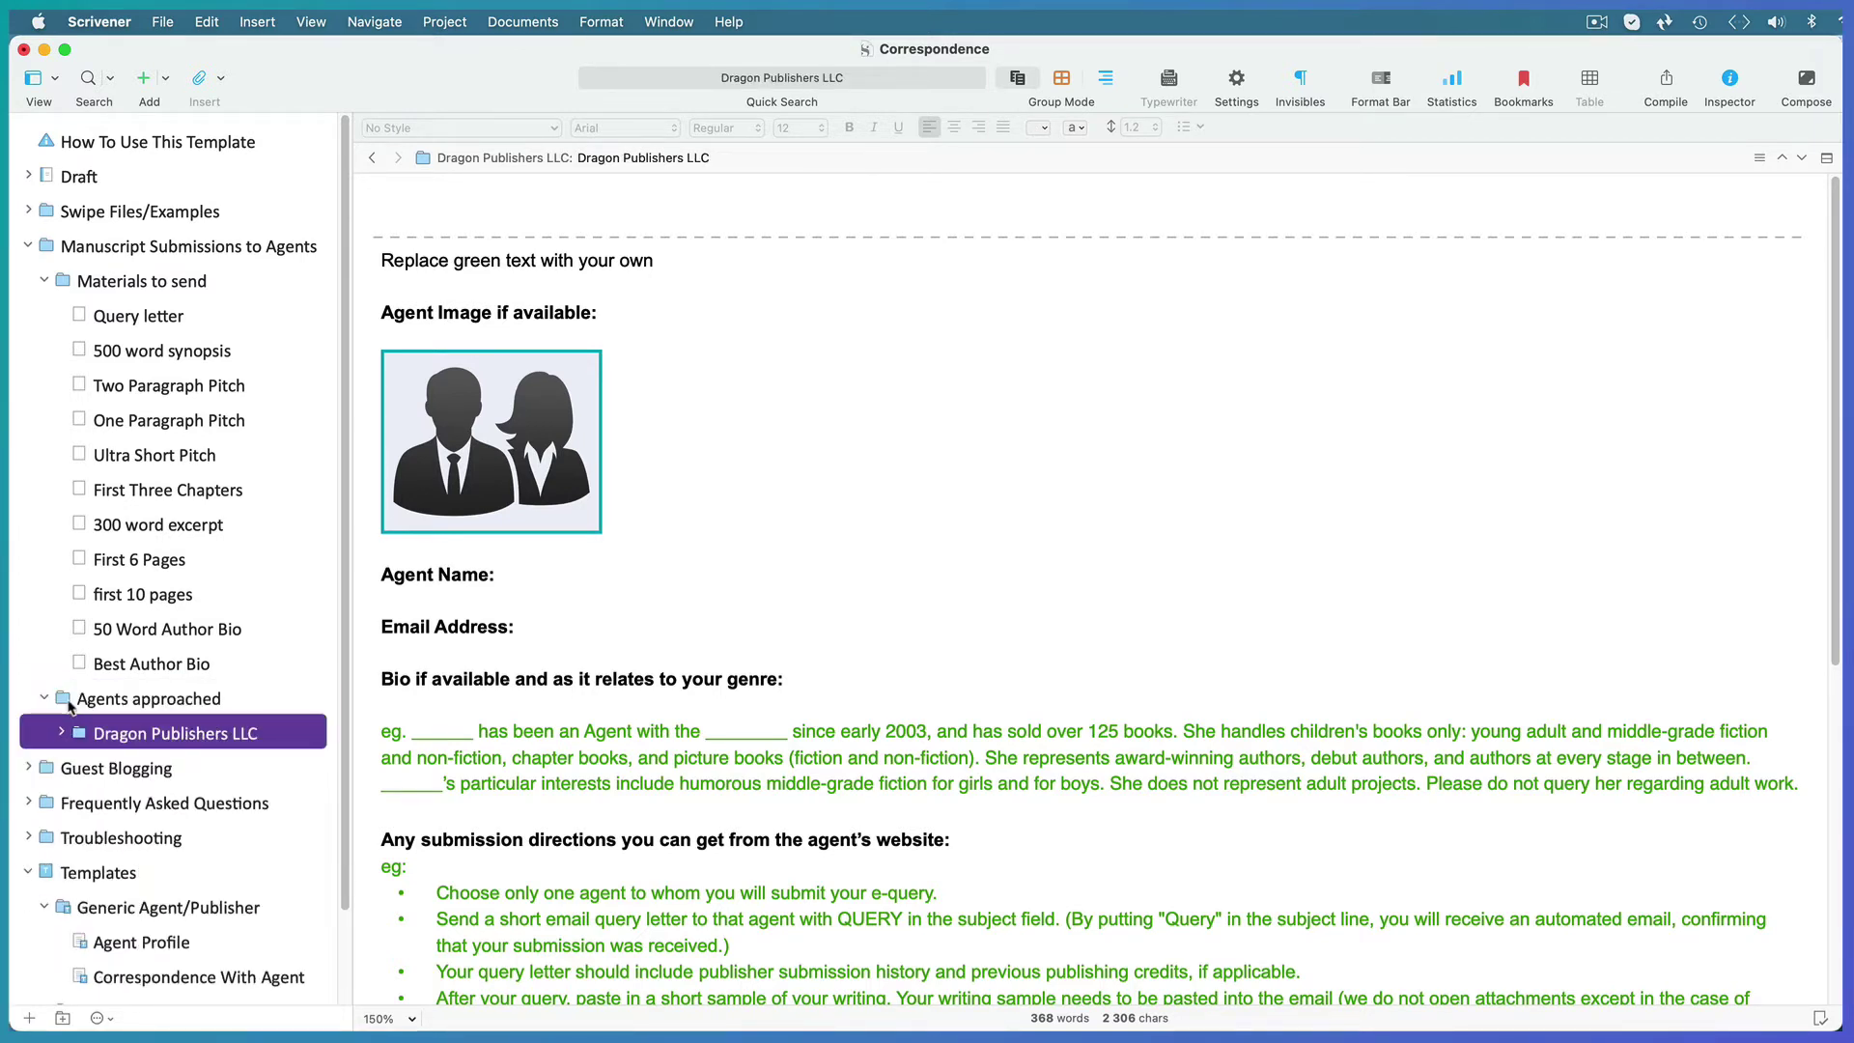
pyautogui.click(60, 734)
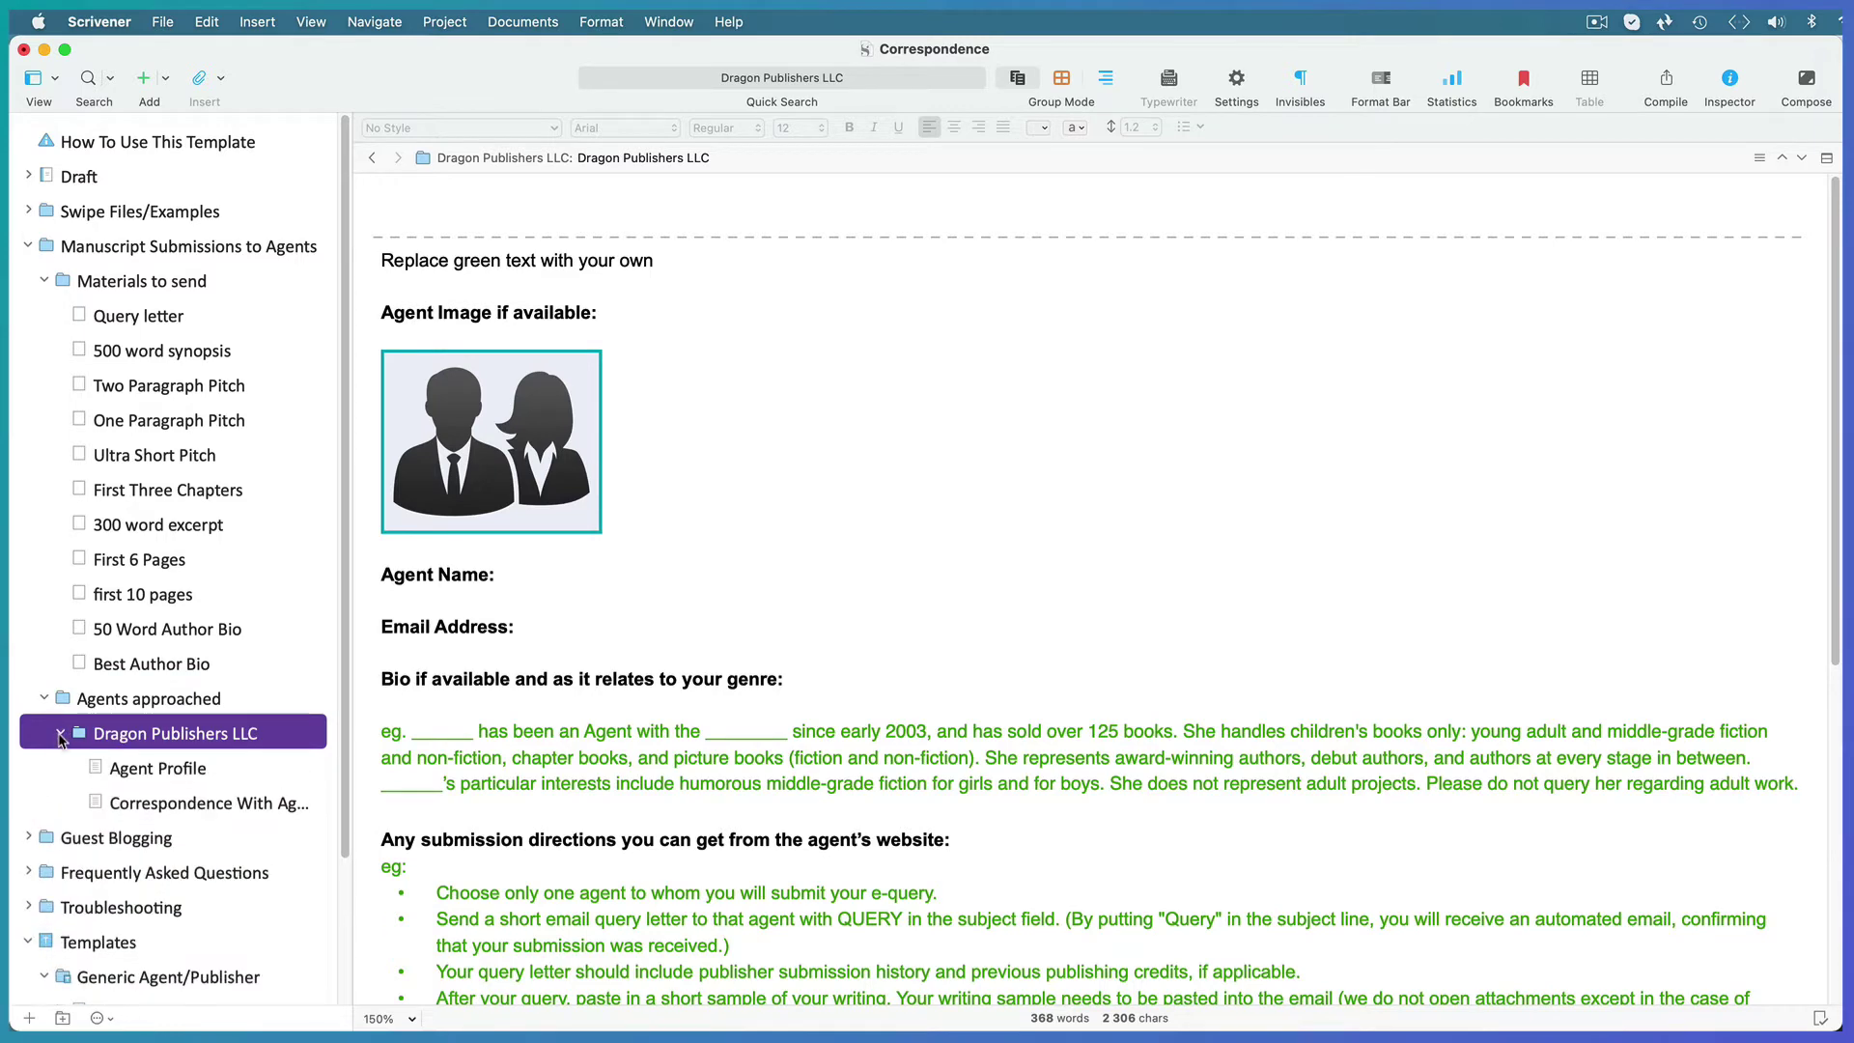
# - Split the editor with Agent Profile on top and Correspondence With Agent below
pyautogui.click(179, 771)
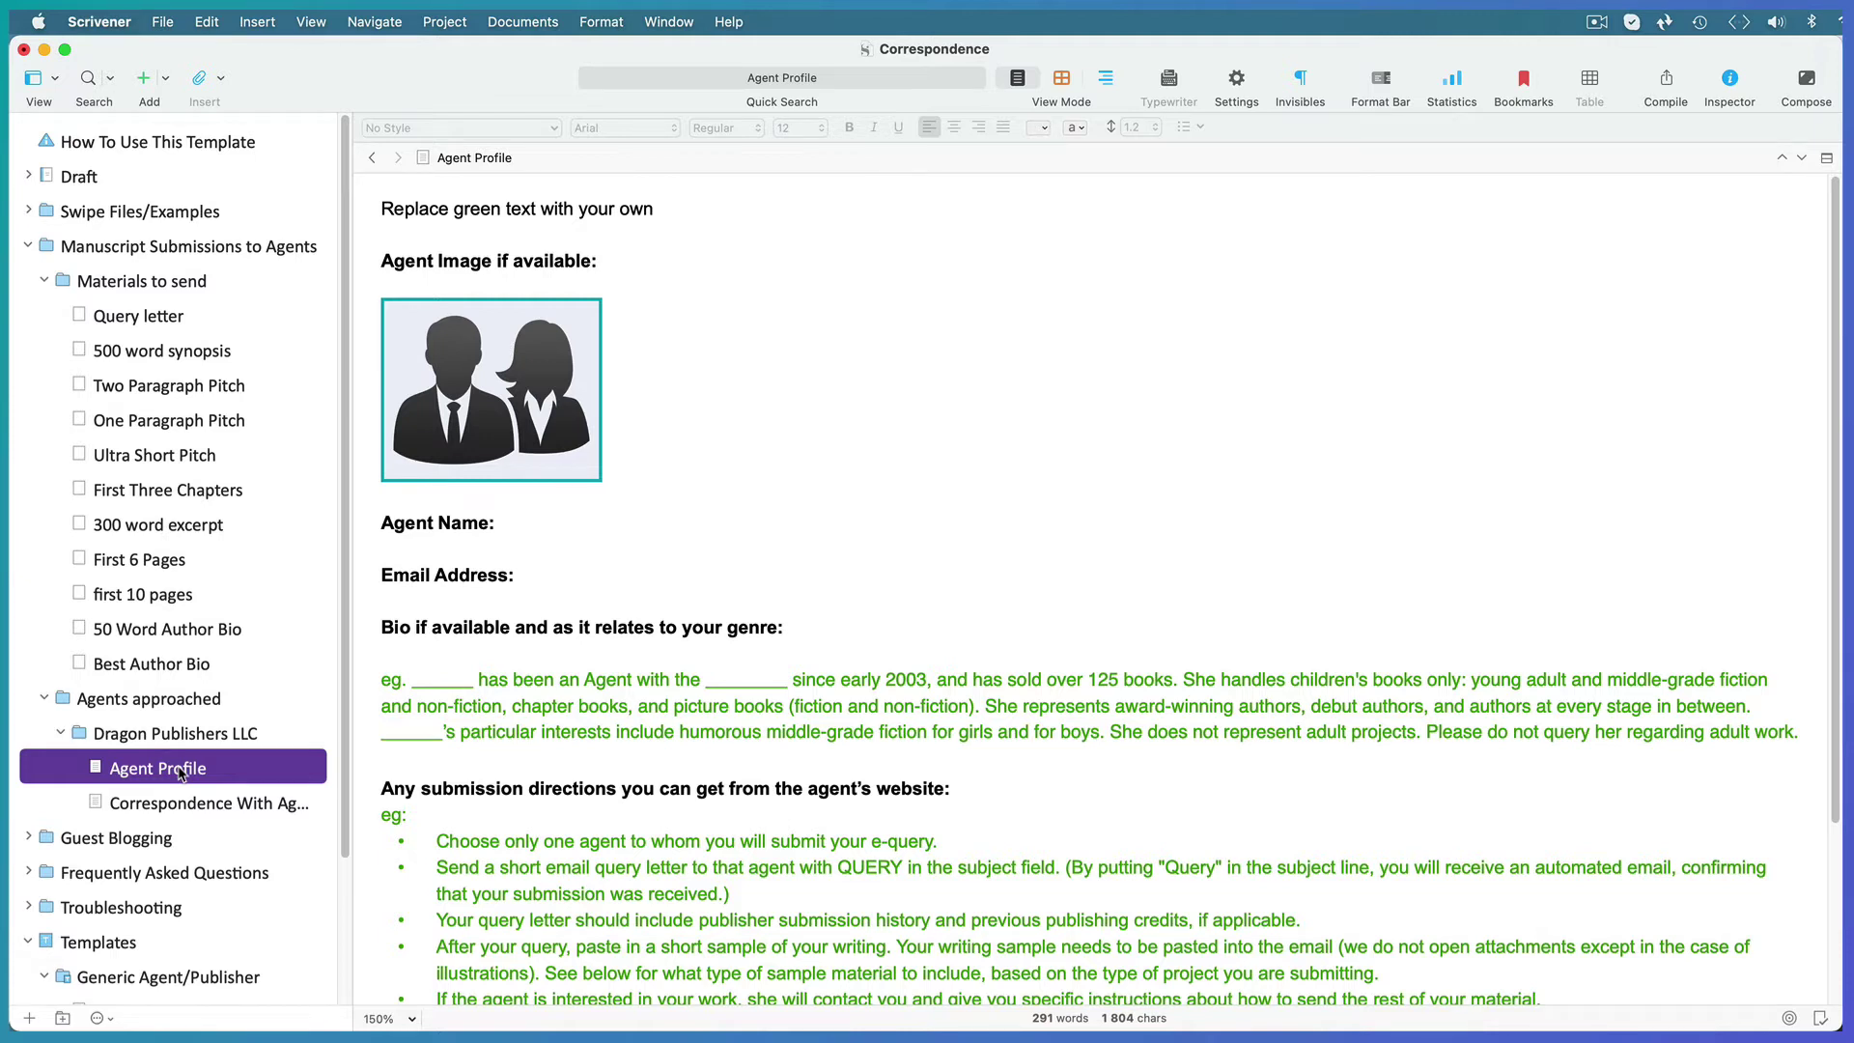
pyautogui.click(1826, 160)
pyautogui.click(987, 720)
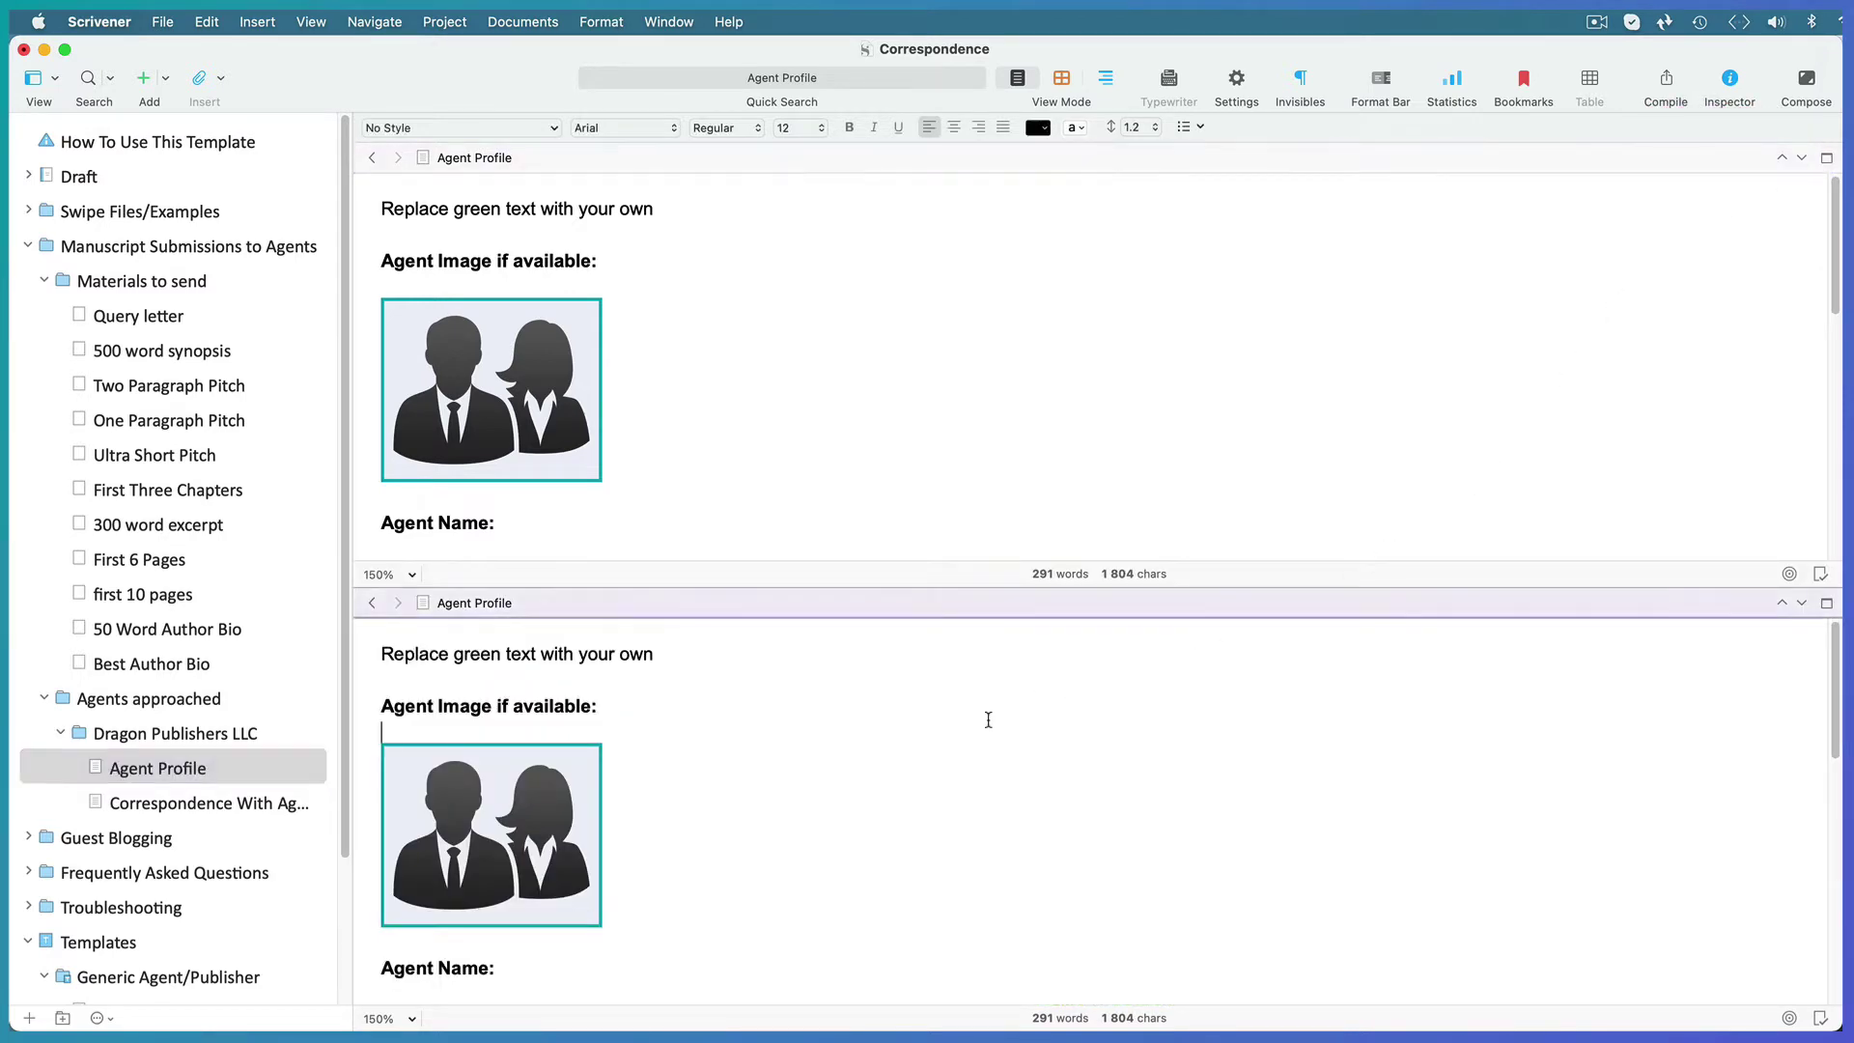
pyautogui.click(211, 805)
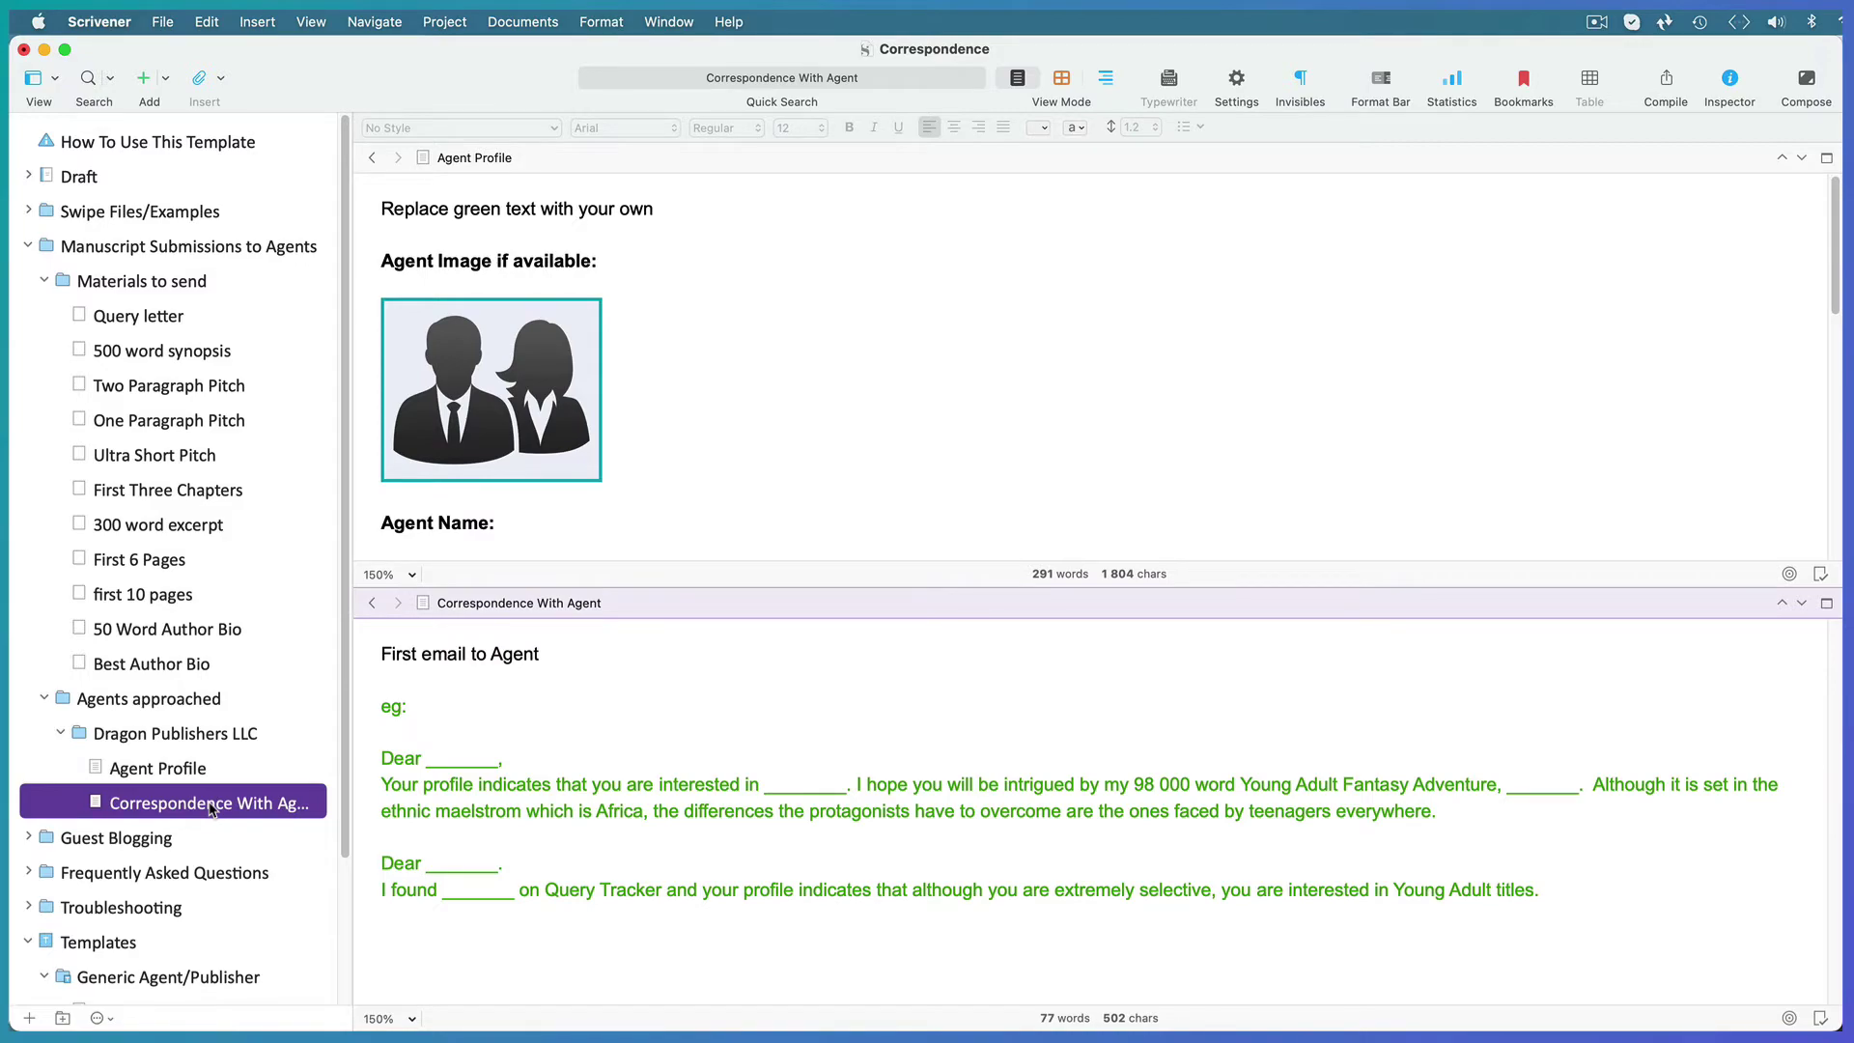
pyautogui.moveTo(1834, 294); pyautogui.dragTo(1813, 507)
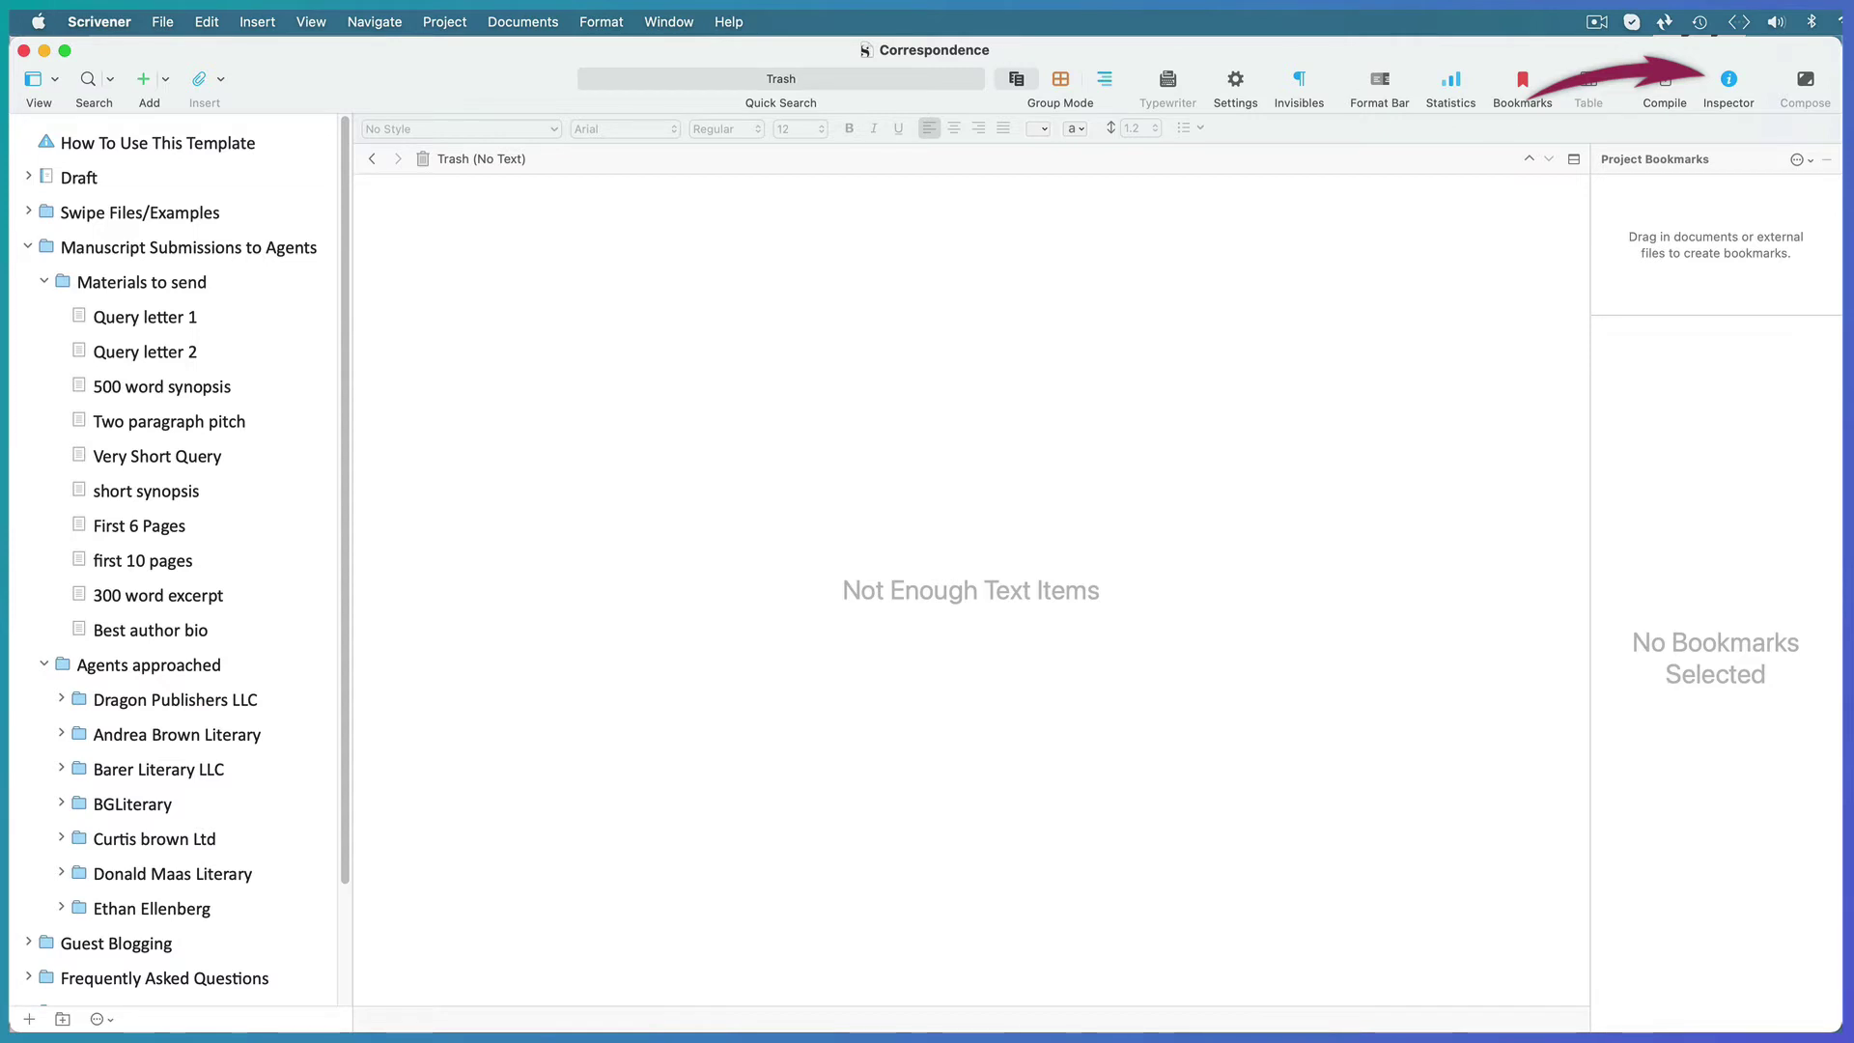
# - Open Query letter 1 and bring up its Label list in the Inspector
pyautogui.click(183, 321)
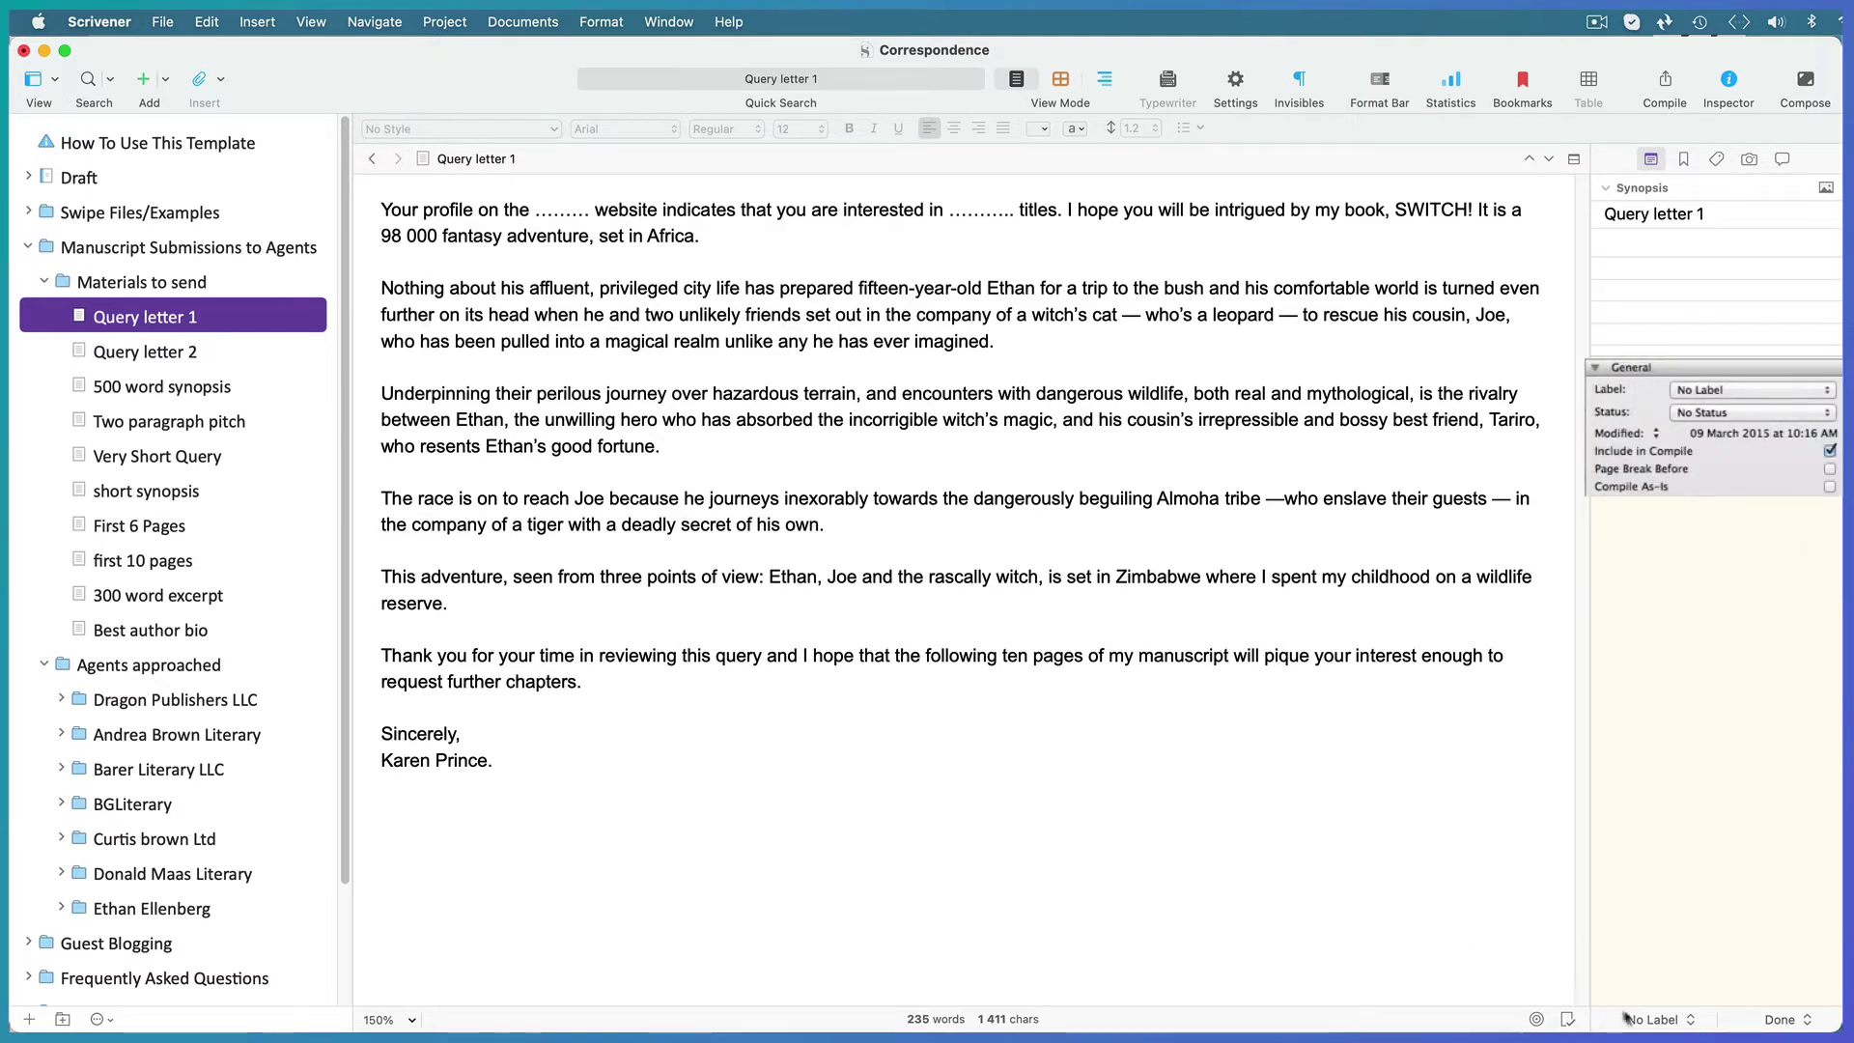
pyautogui.click(1688, 1022)
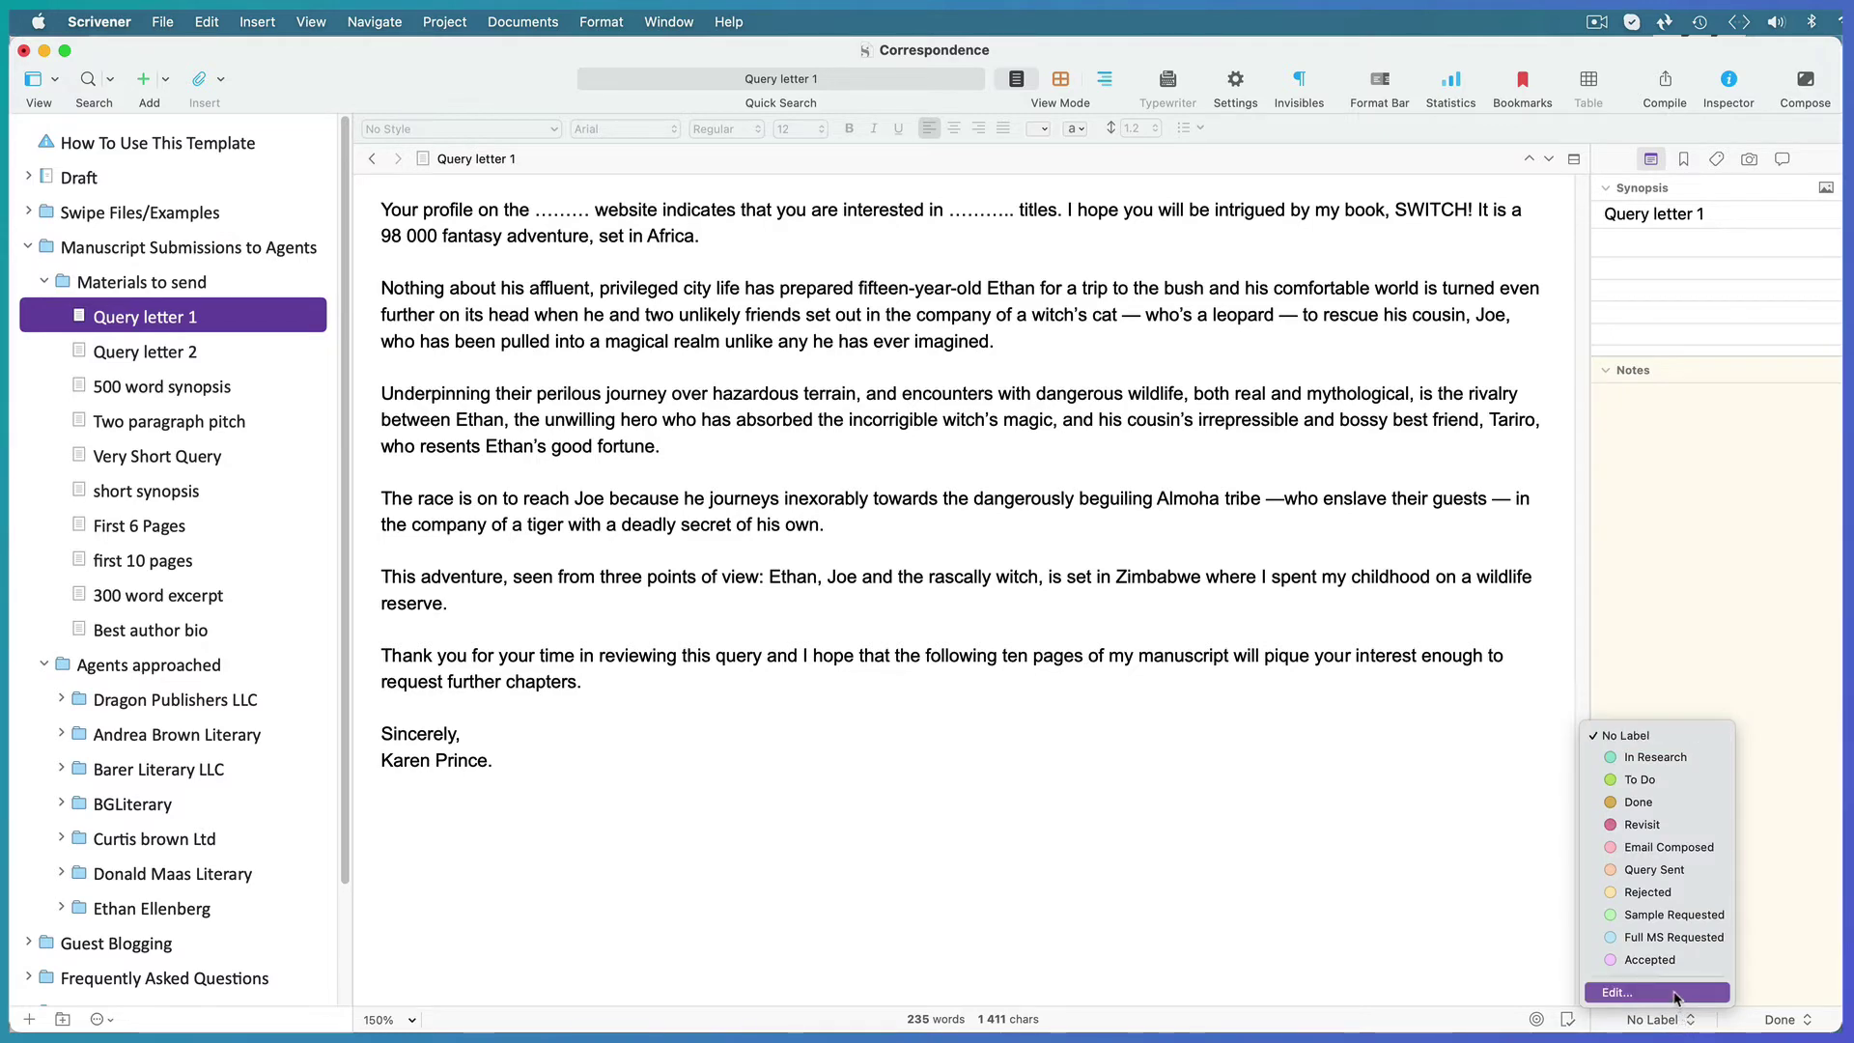
pyautogui.click(1675, 992)
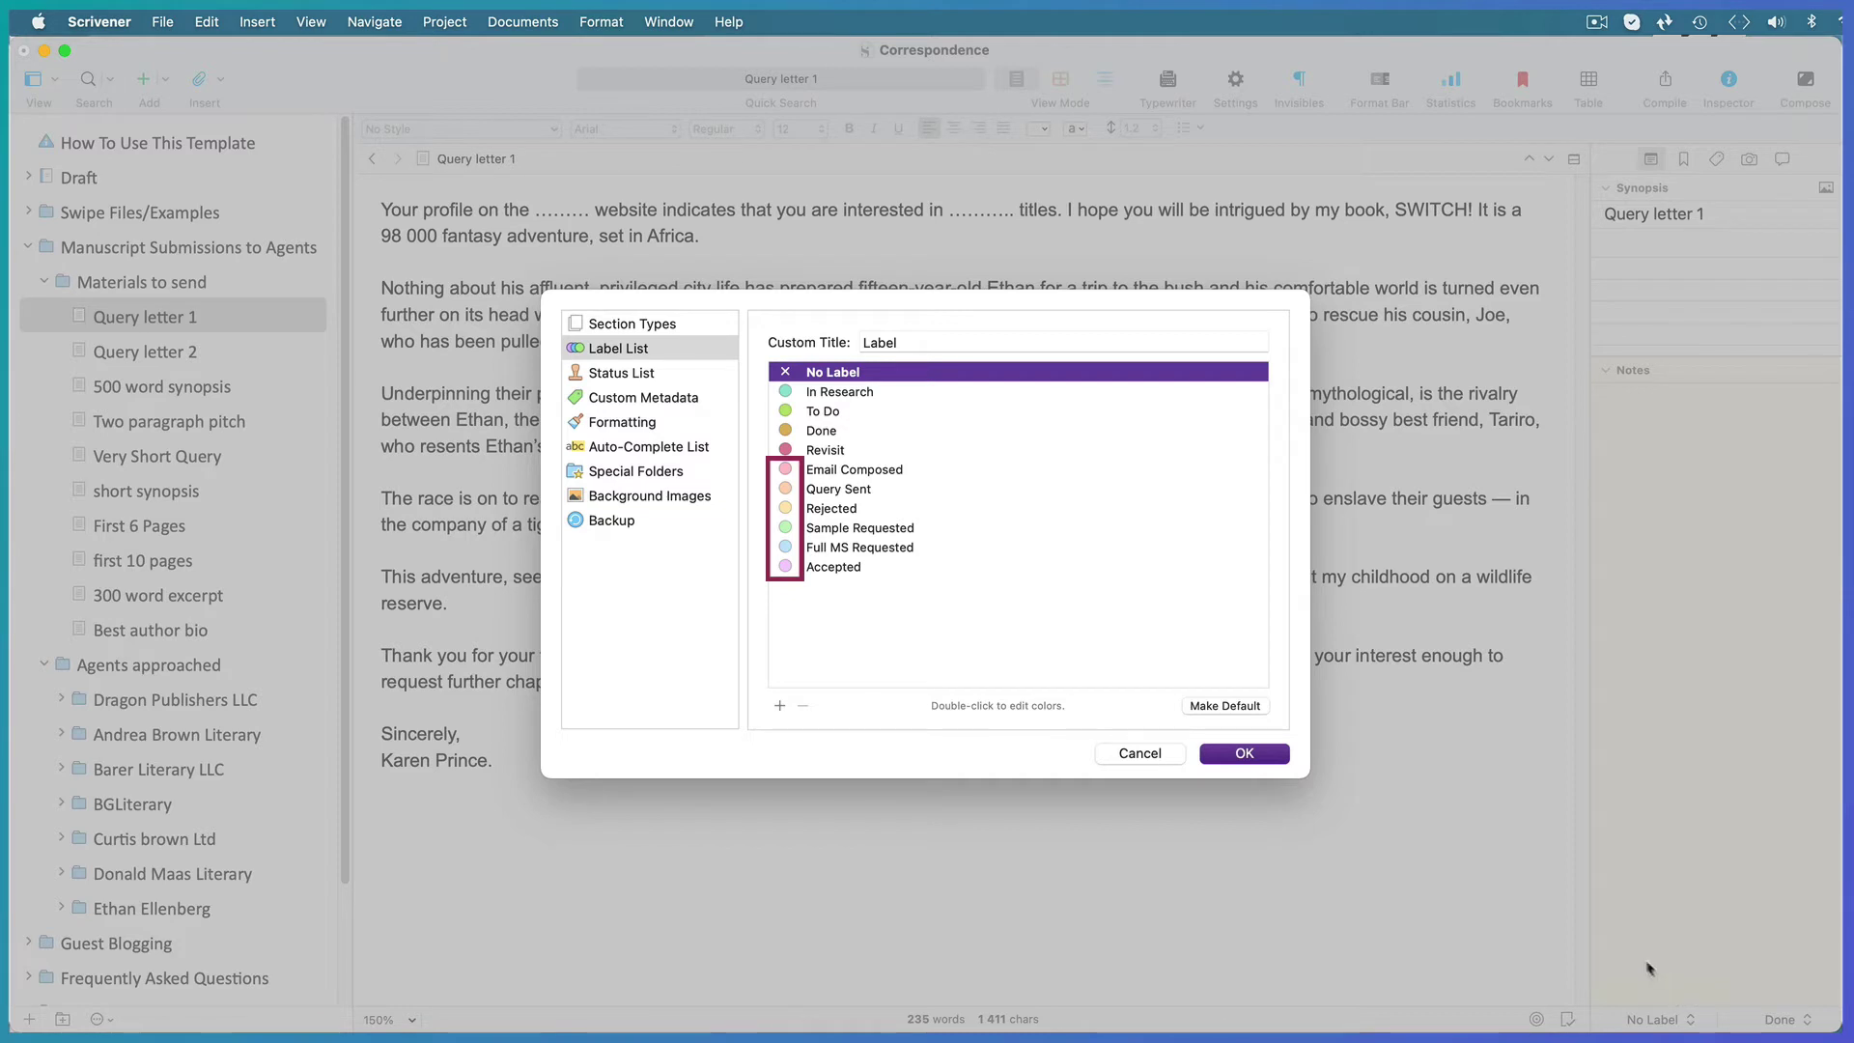
pyautogui.doubleClick(785, 569)
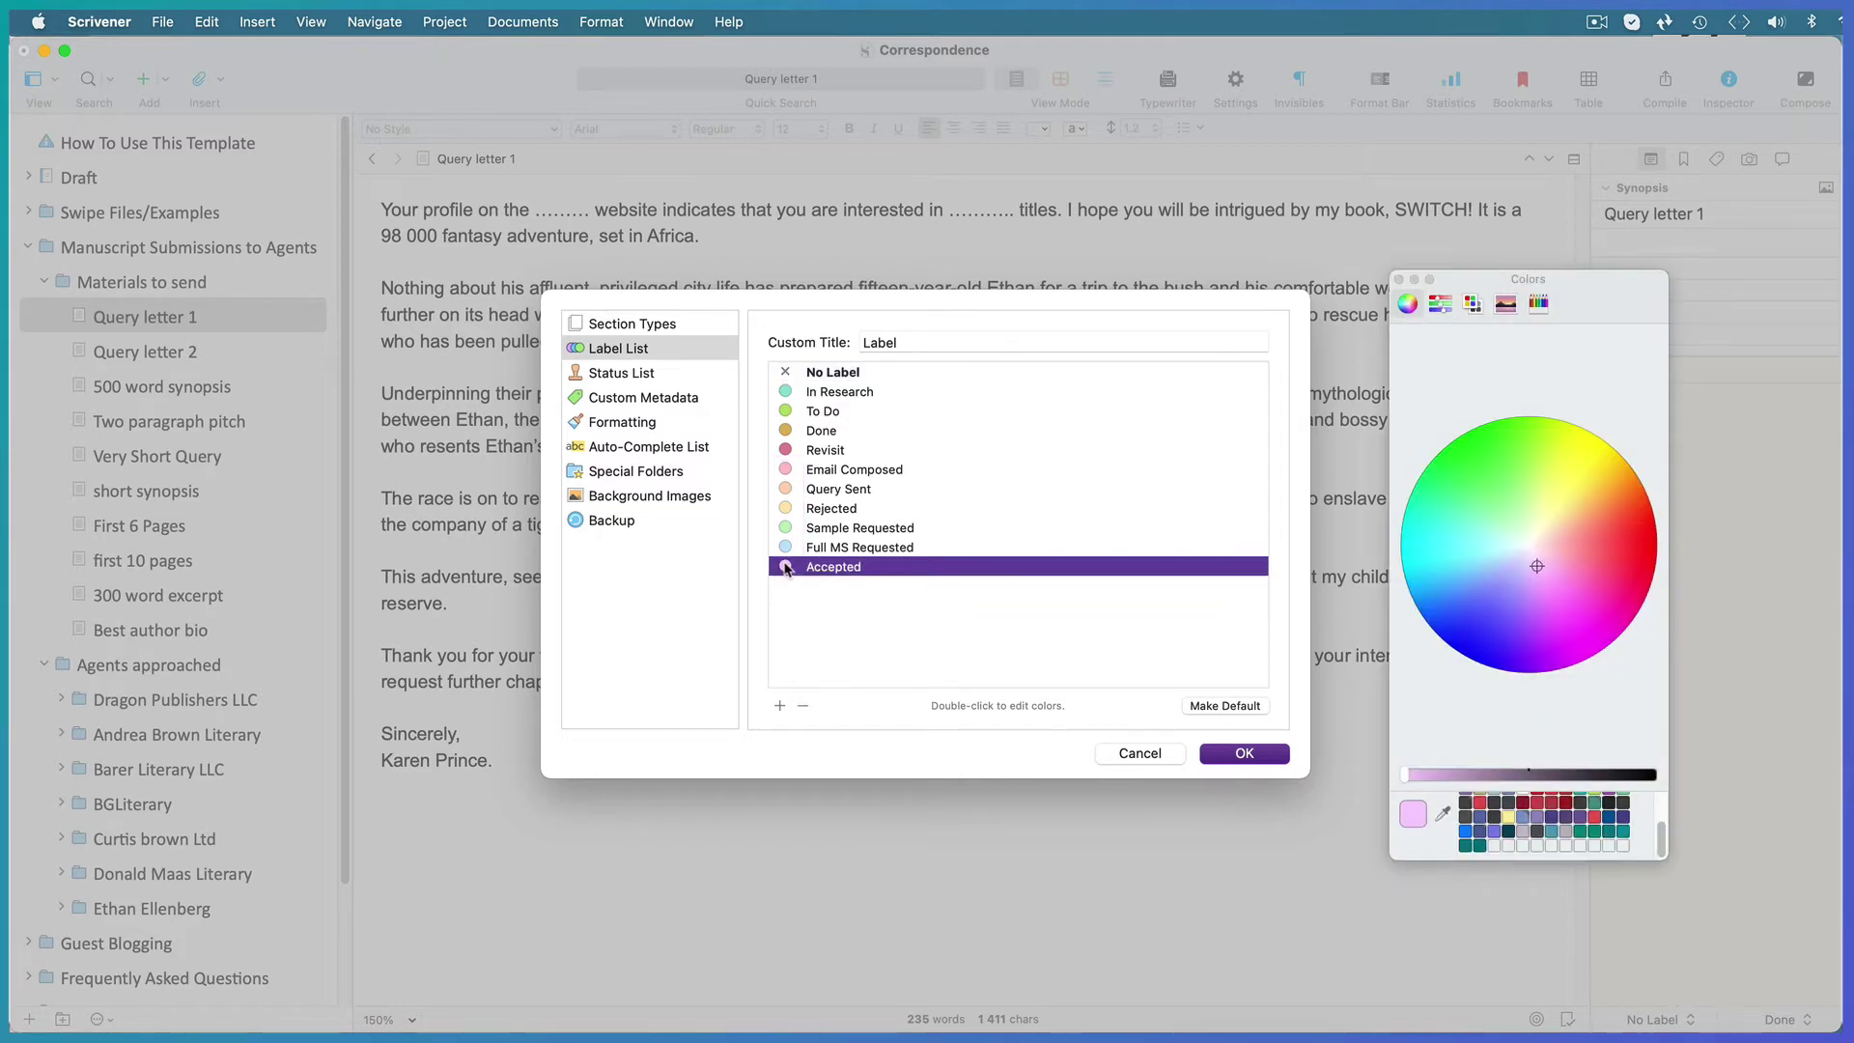
pyautogui.click(1399, 280)
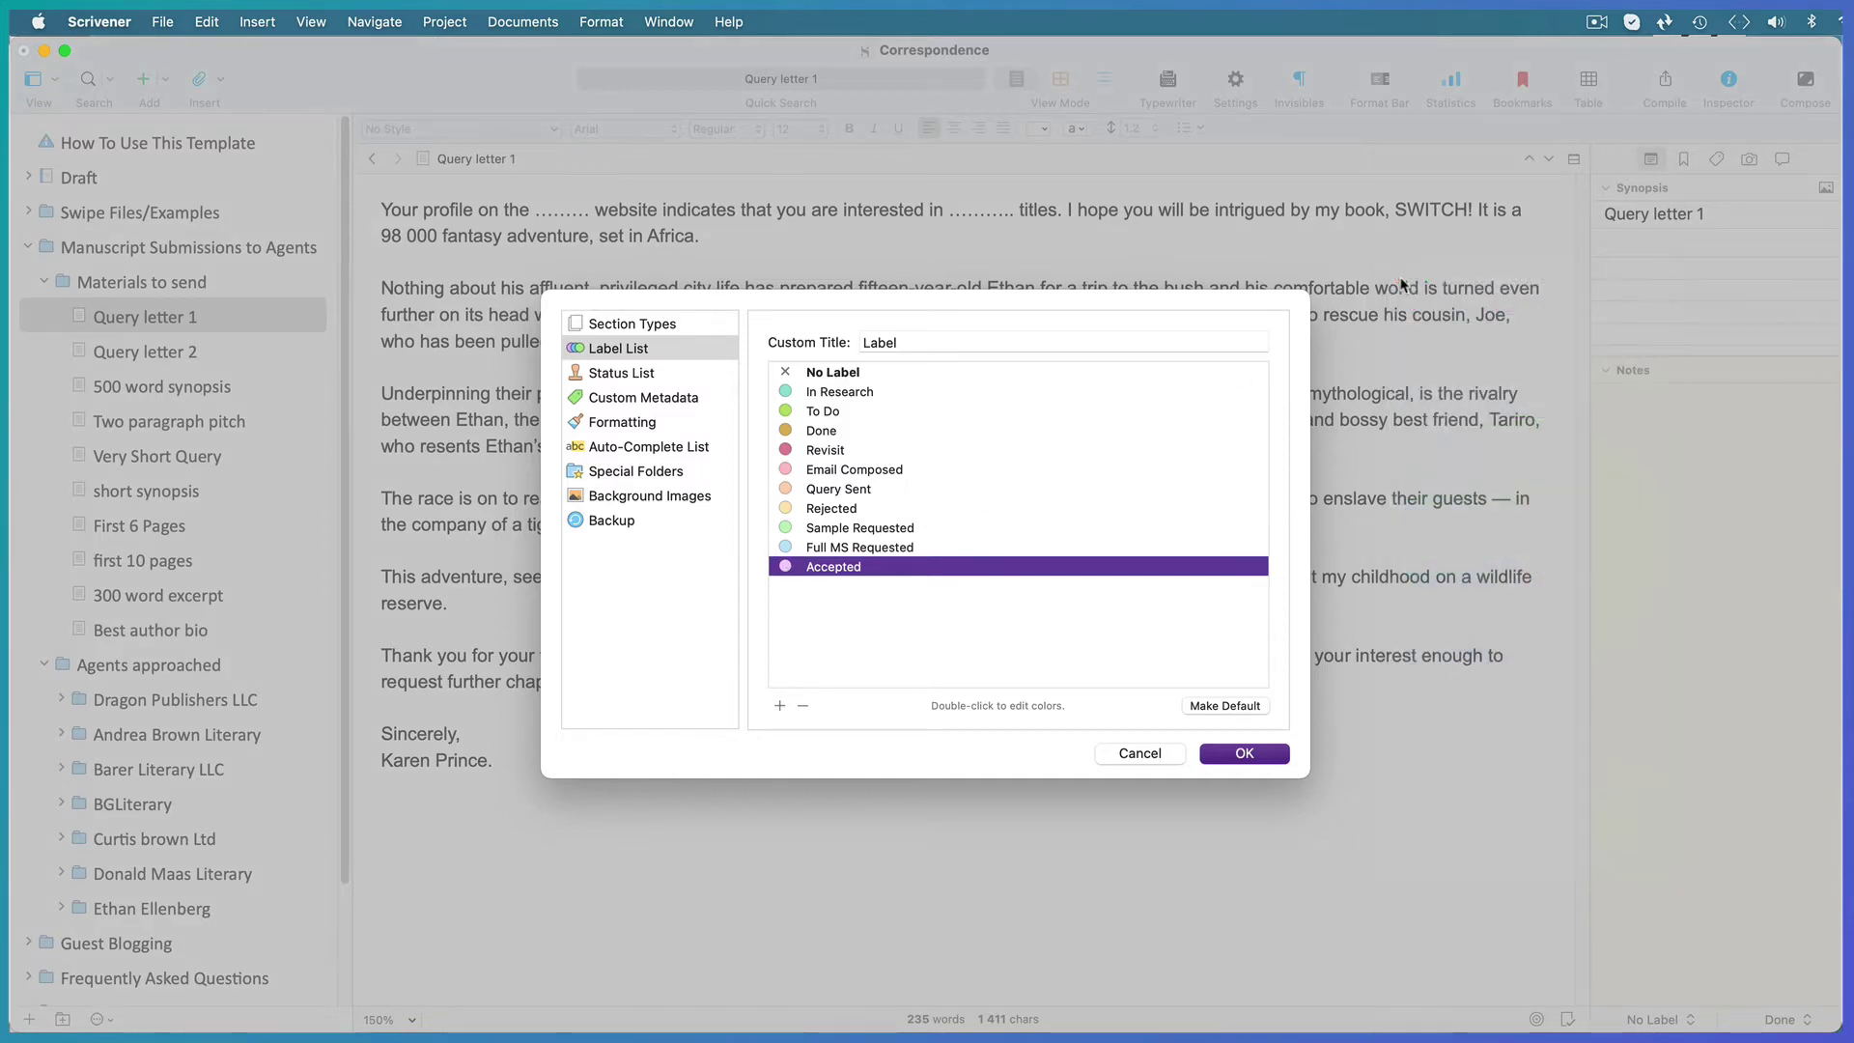
pyautogui.doubleClick(845, 569)
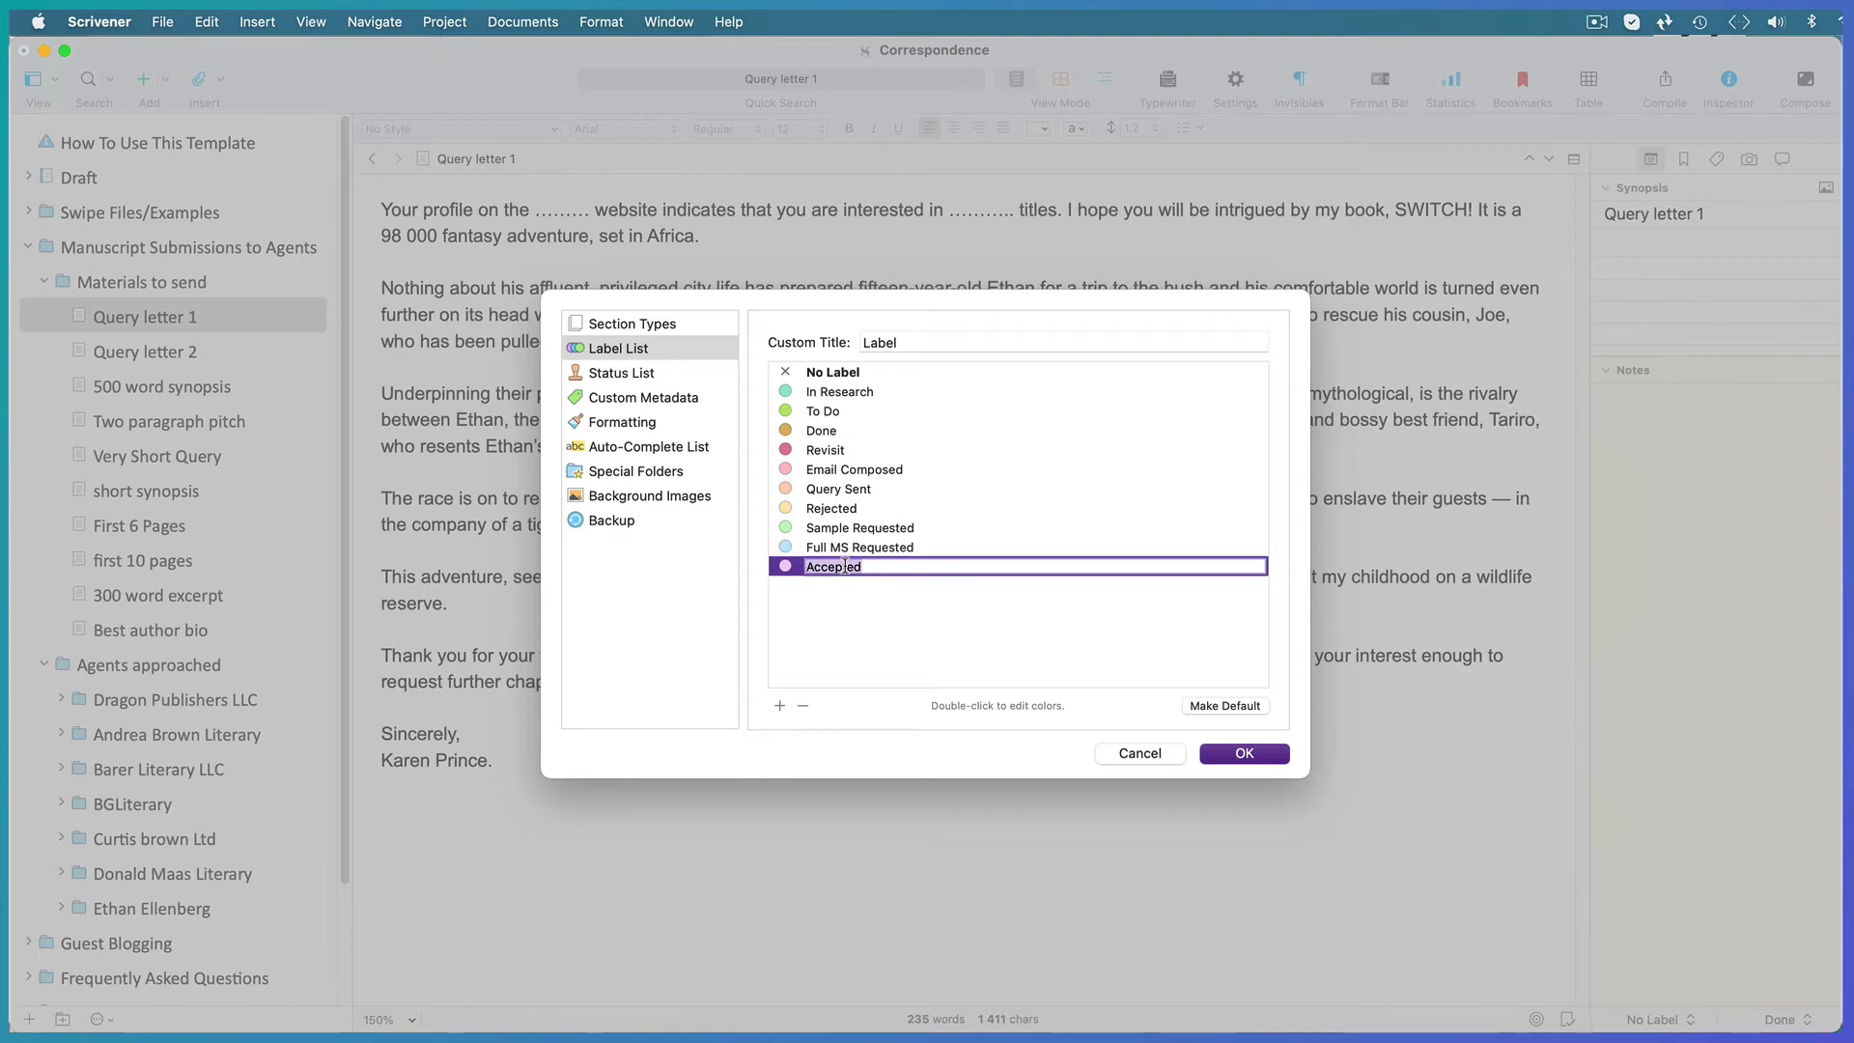
pyautogui.click(840, 591)
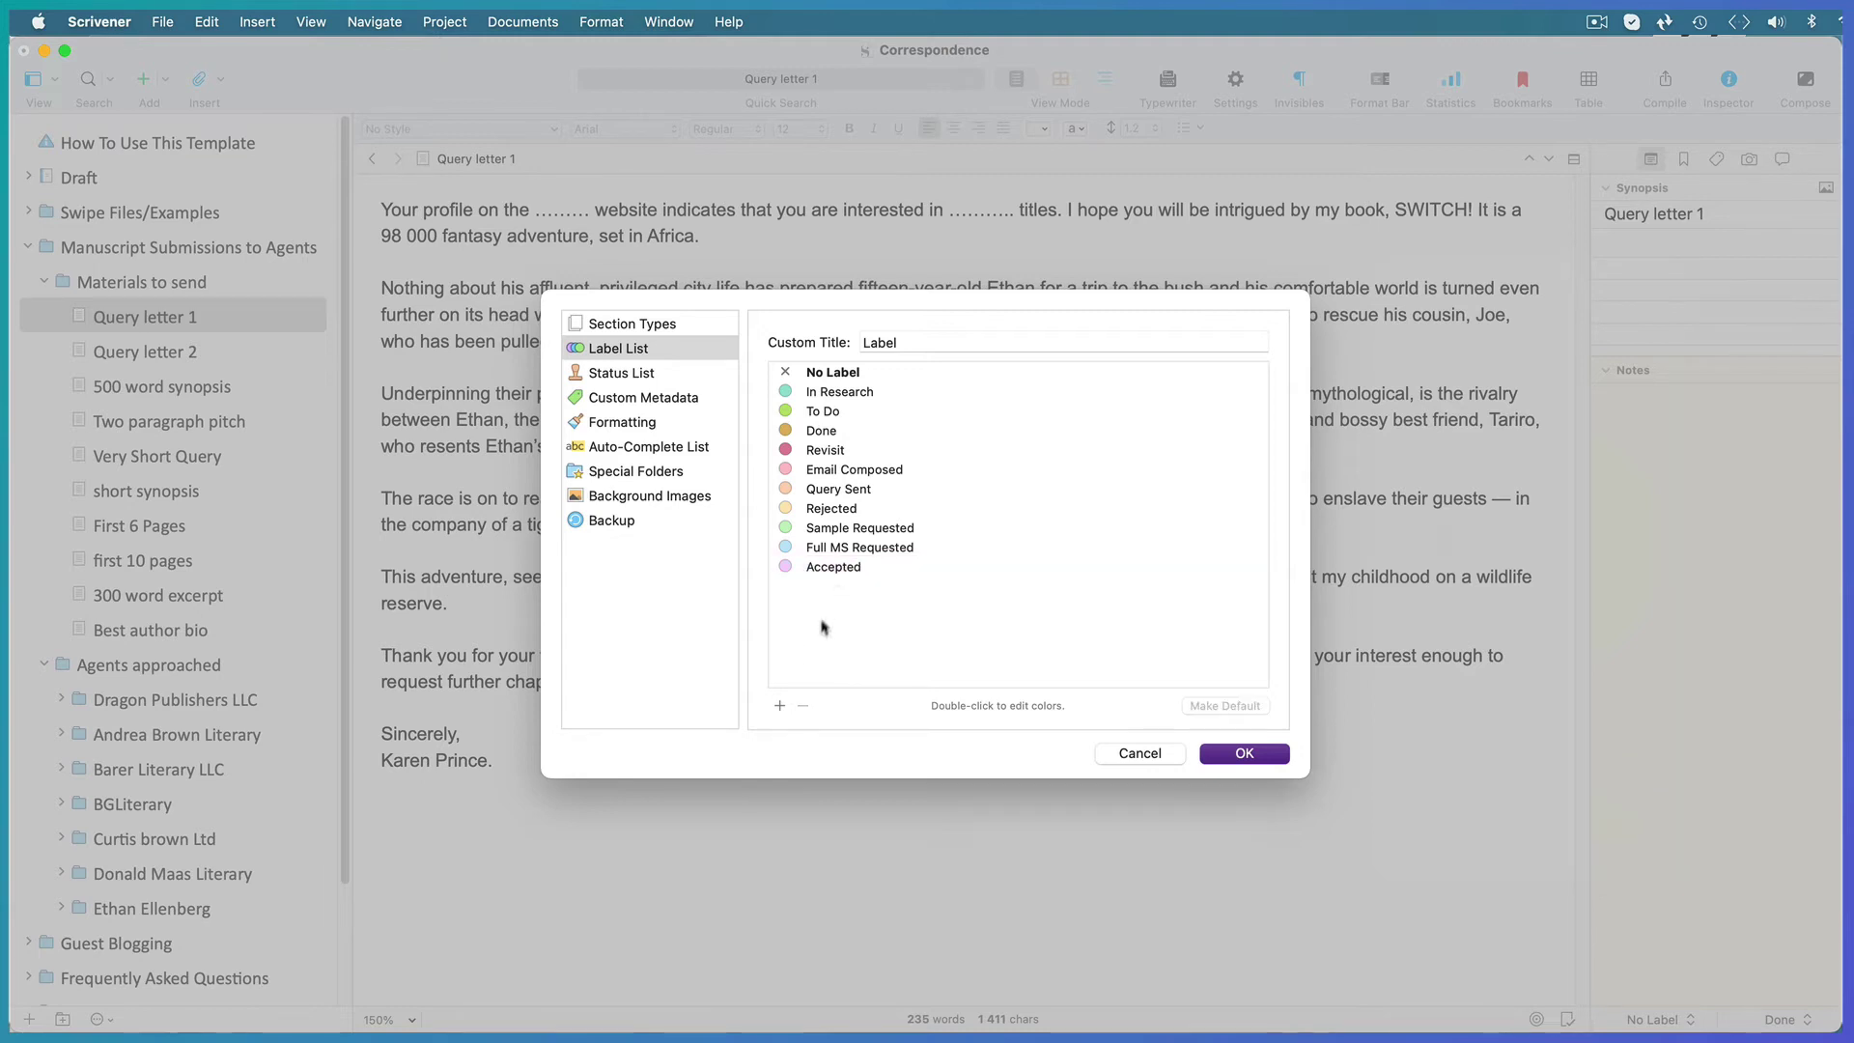
pyautogui.click(780, 705)
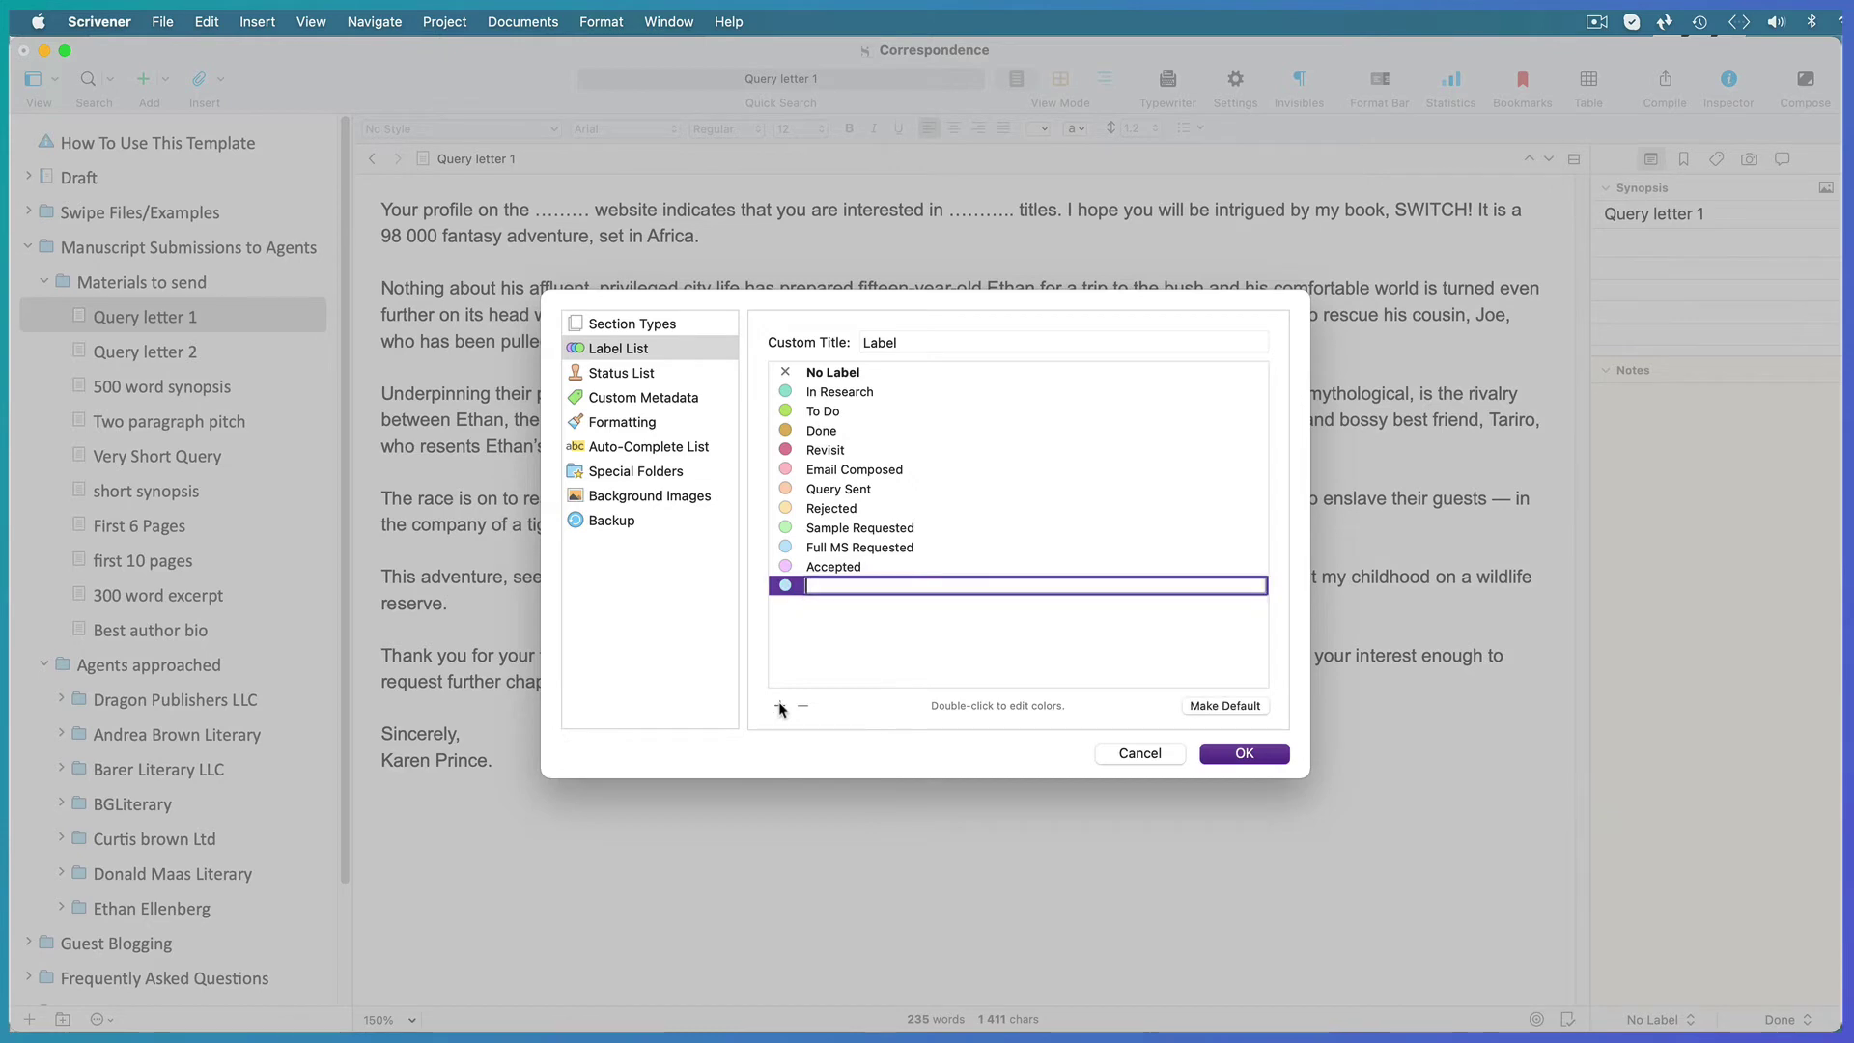
pyautogui.click(862, 650)
pyautogui.click(814, 586)
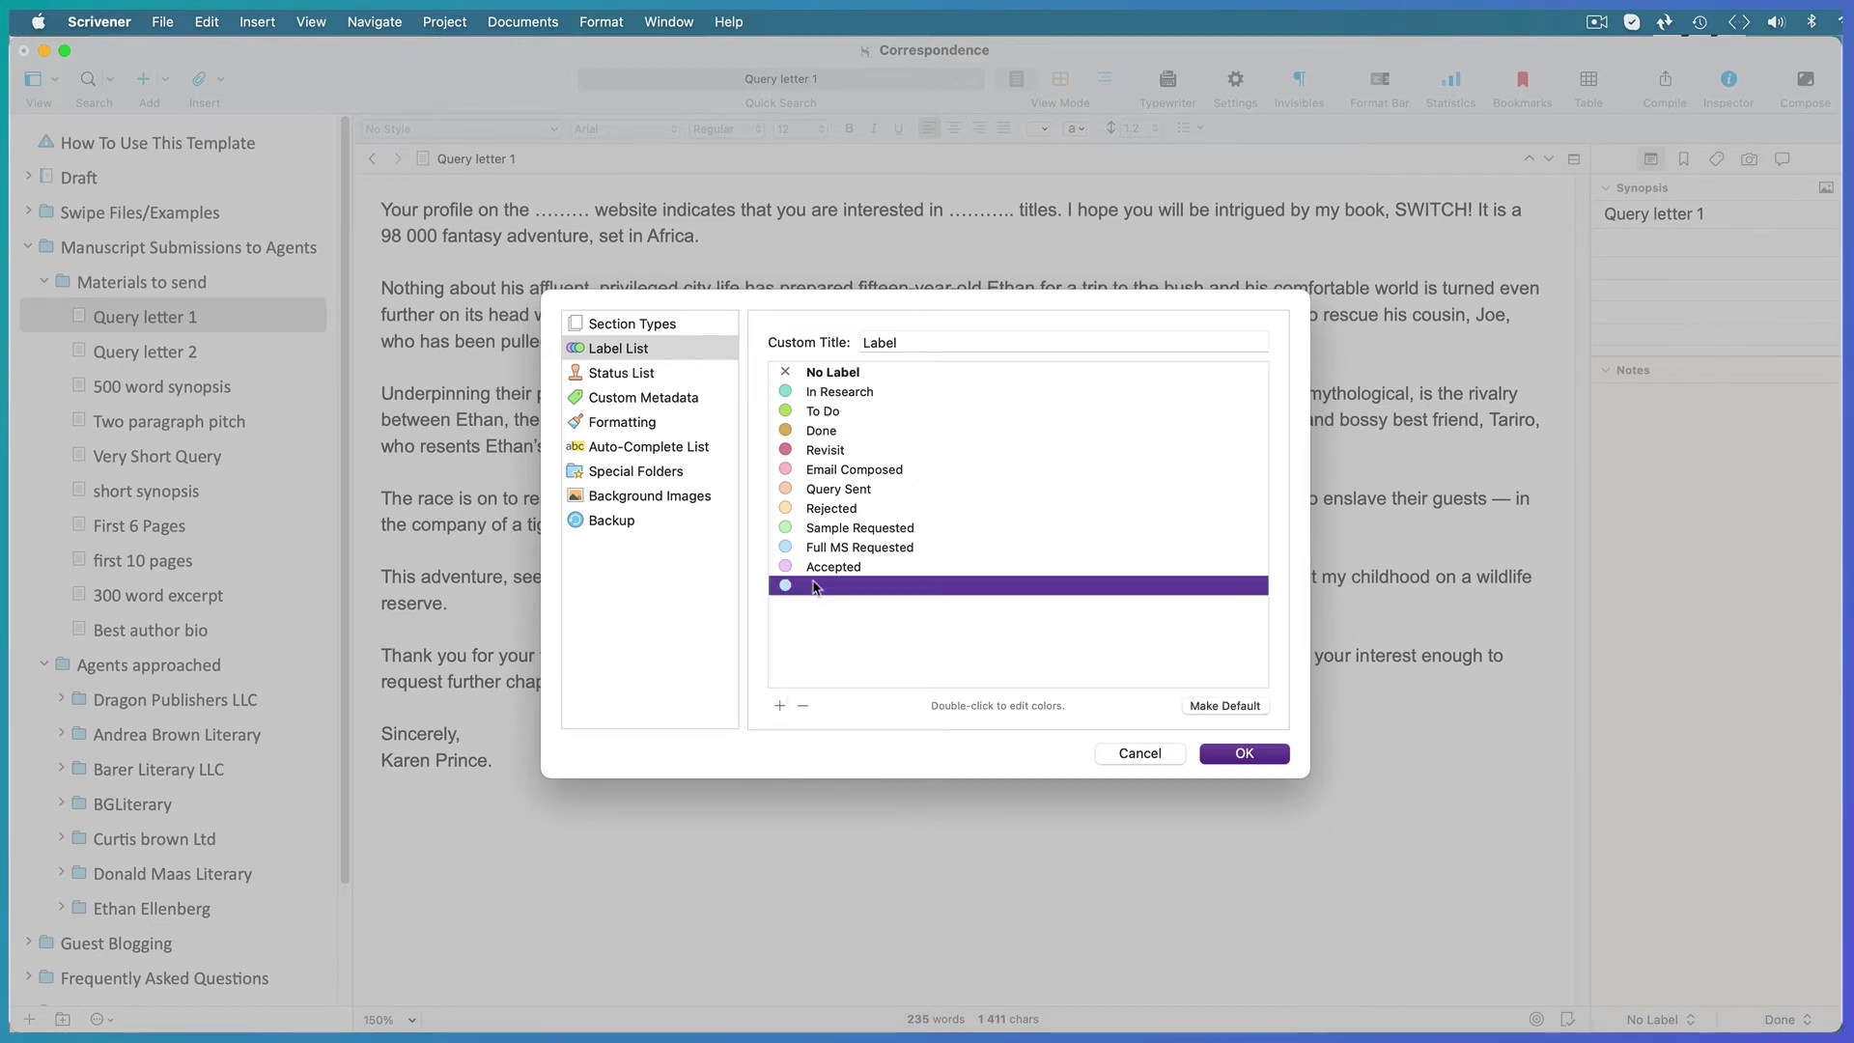
pyautogui.click(804, 707)
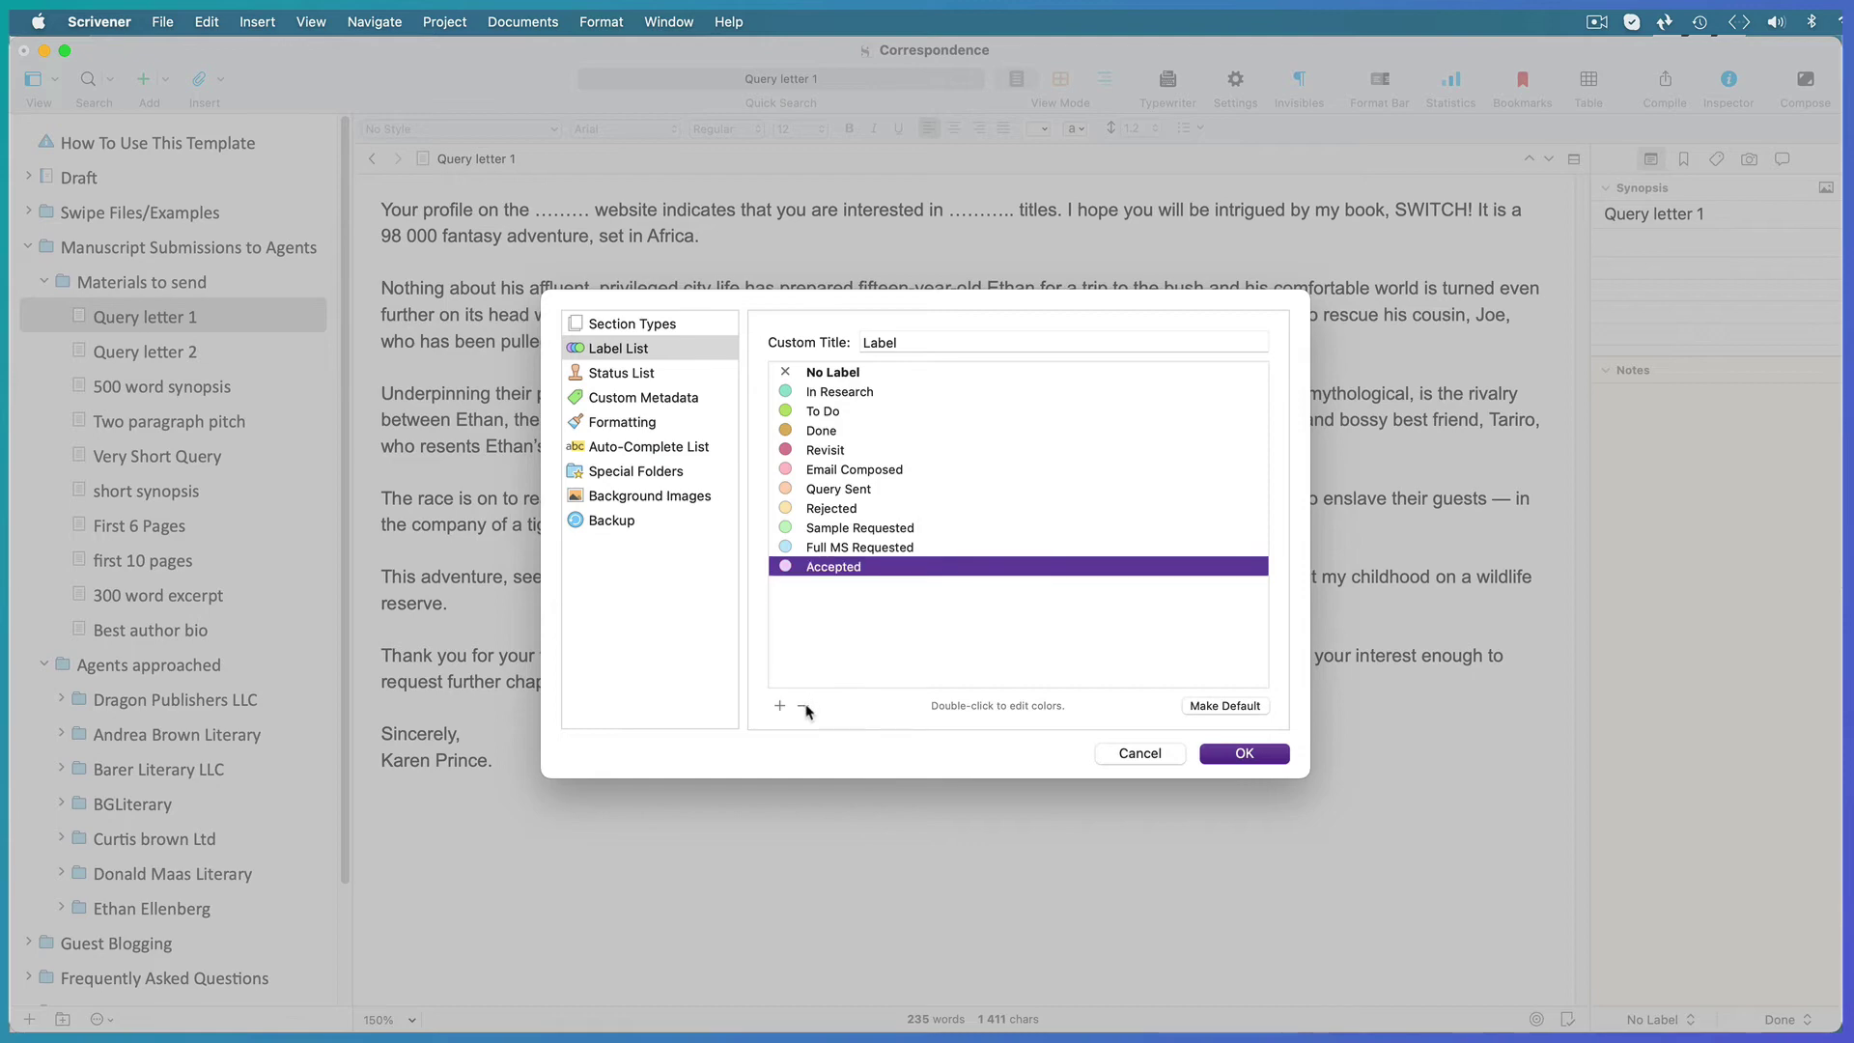
pyautogui.click(828, 666)
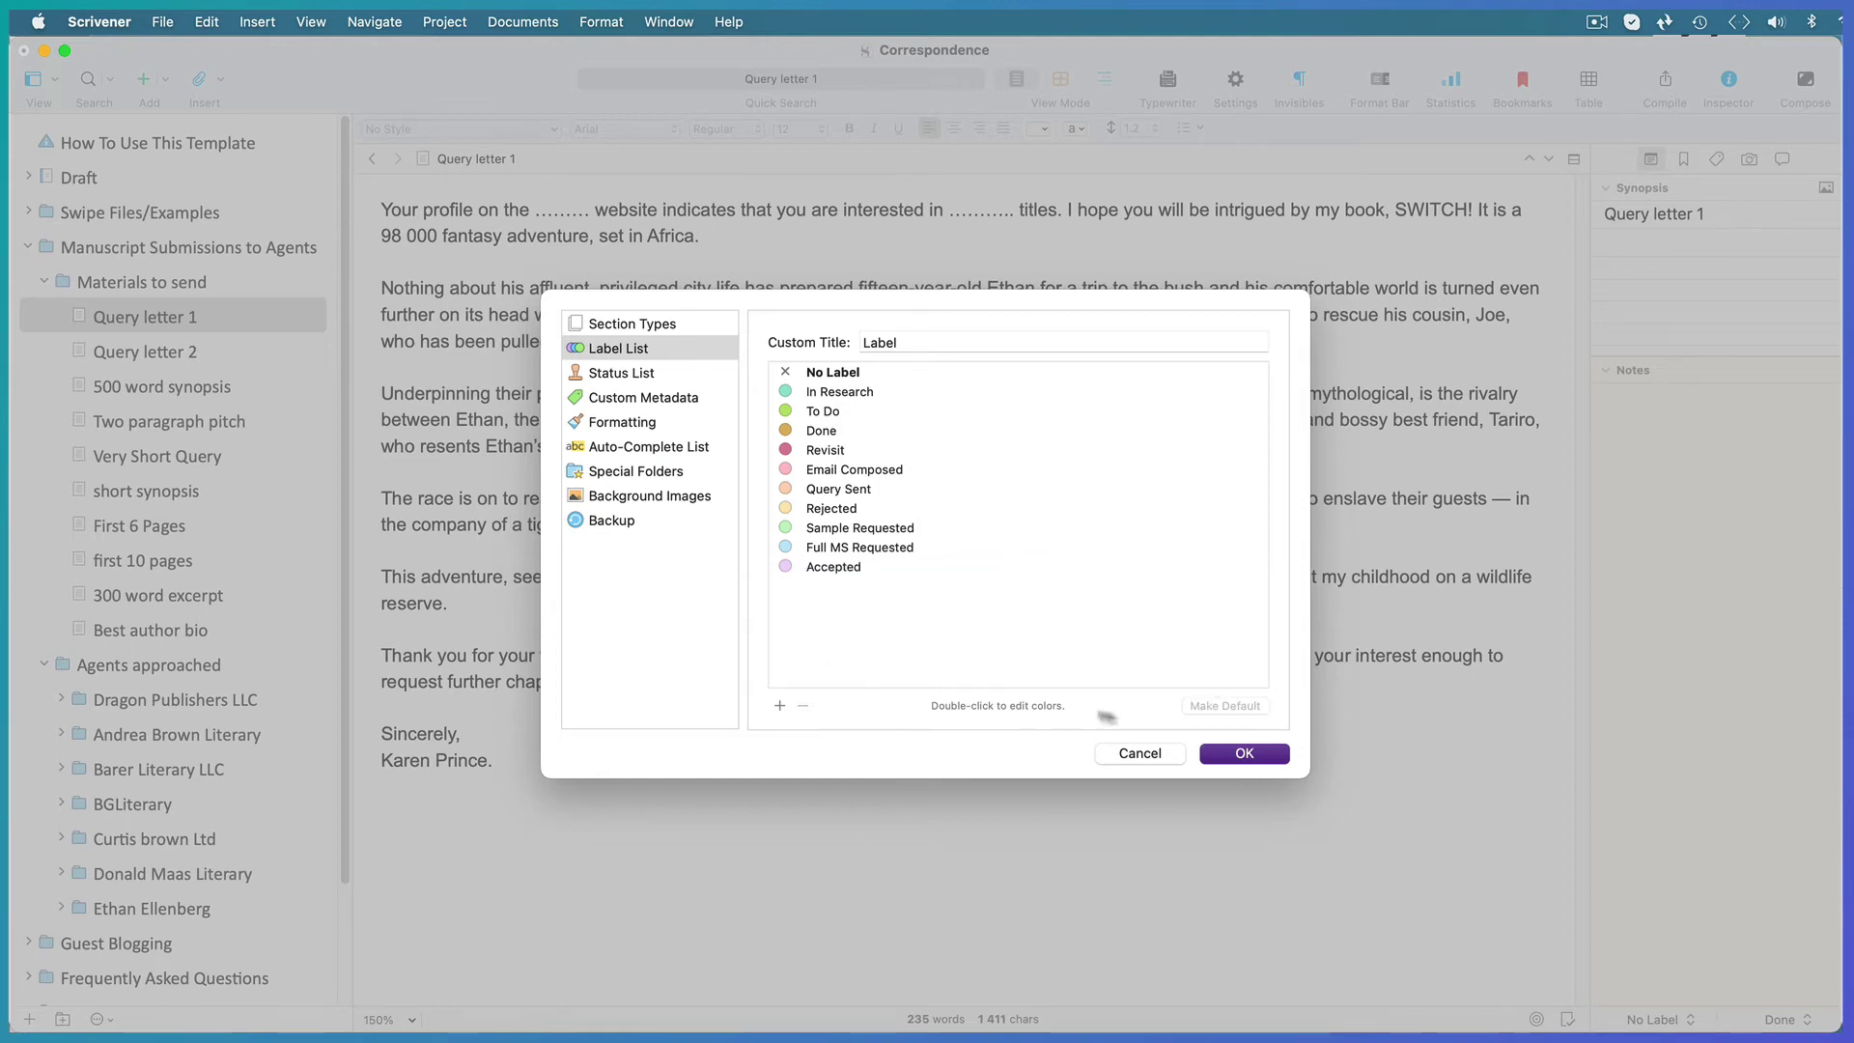
pyautogui.click(1244, 753)
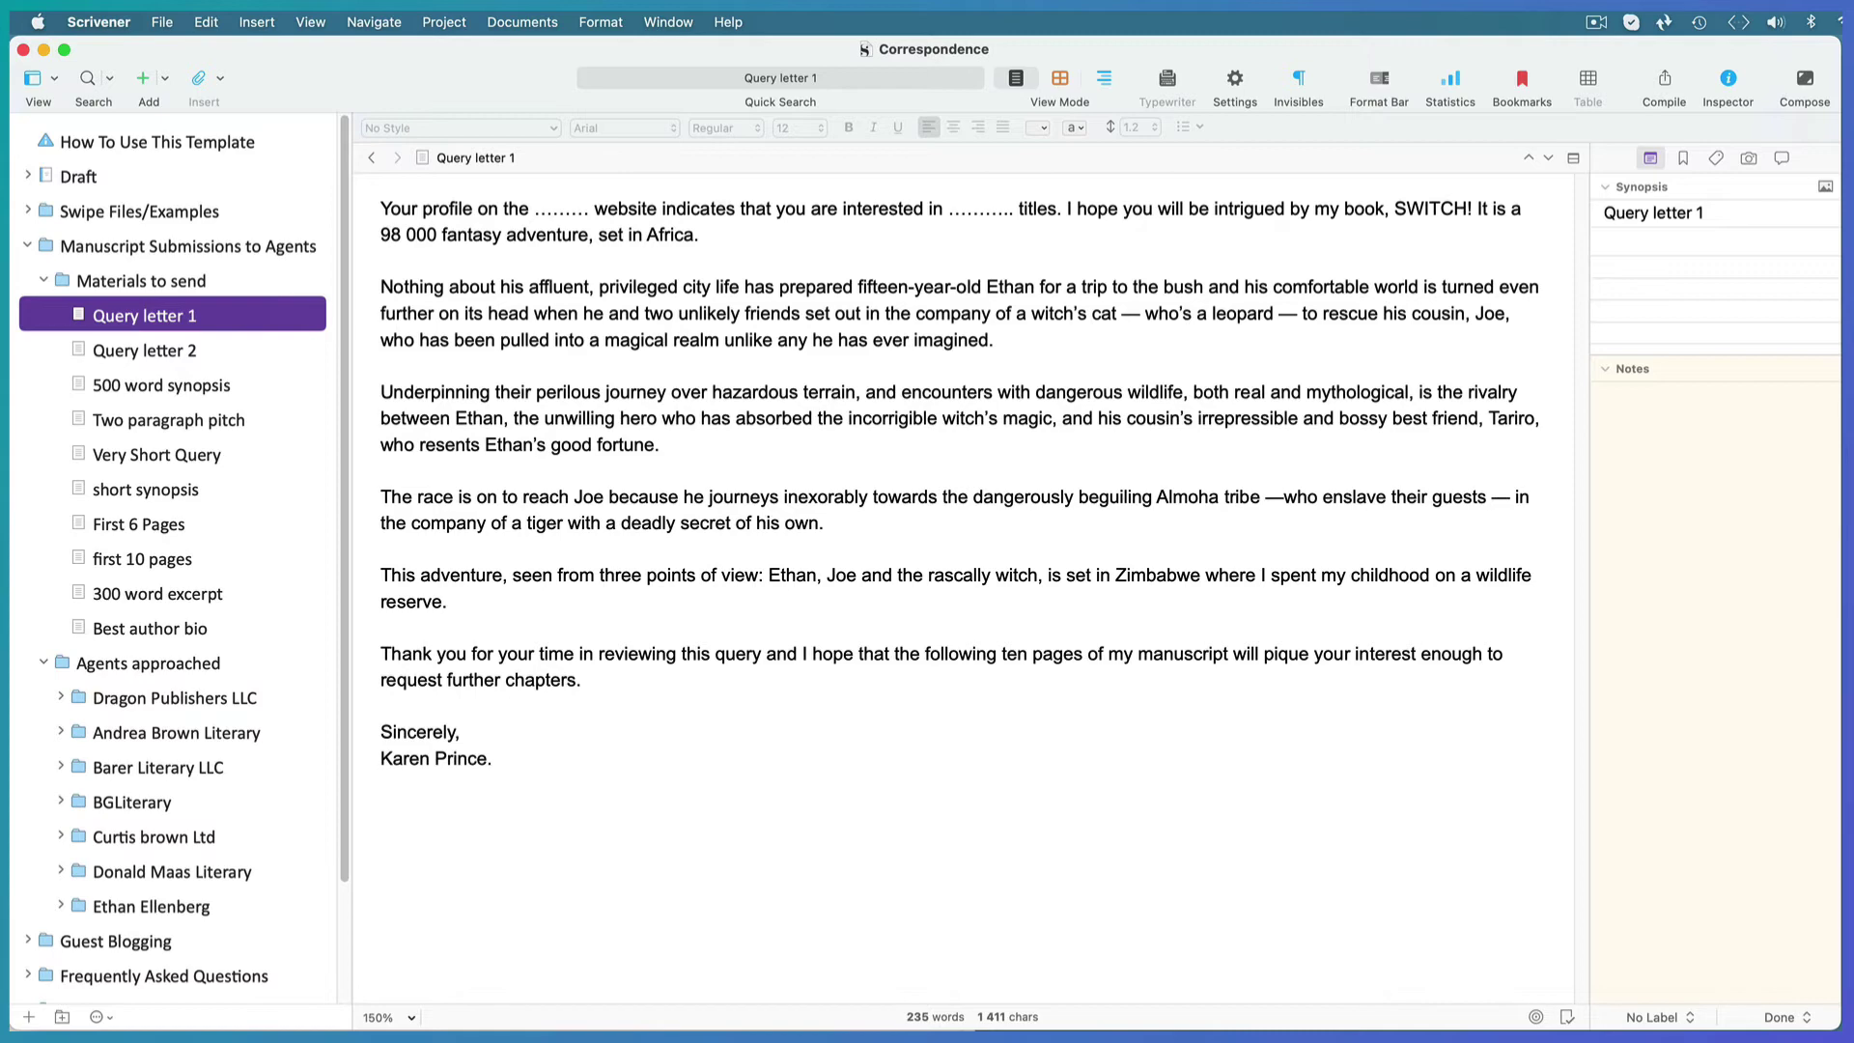
# - Turn on label colours for both the Binder and Outliner Rows under View > Use Label Color In
pyautogui.click(311, 22)
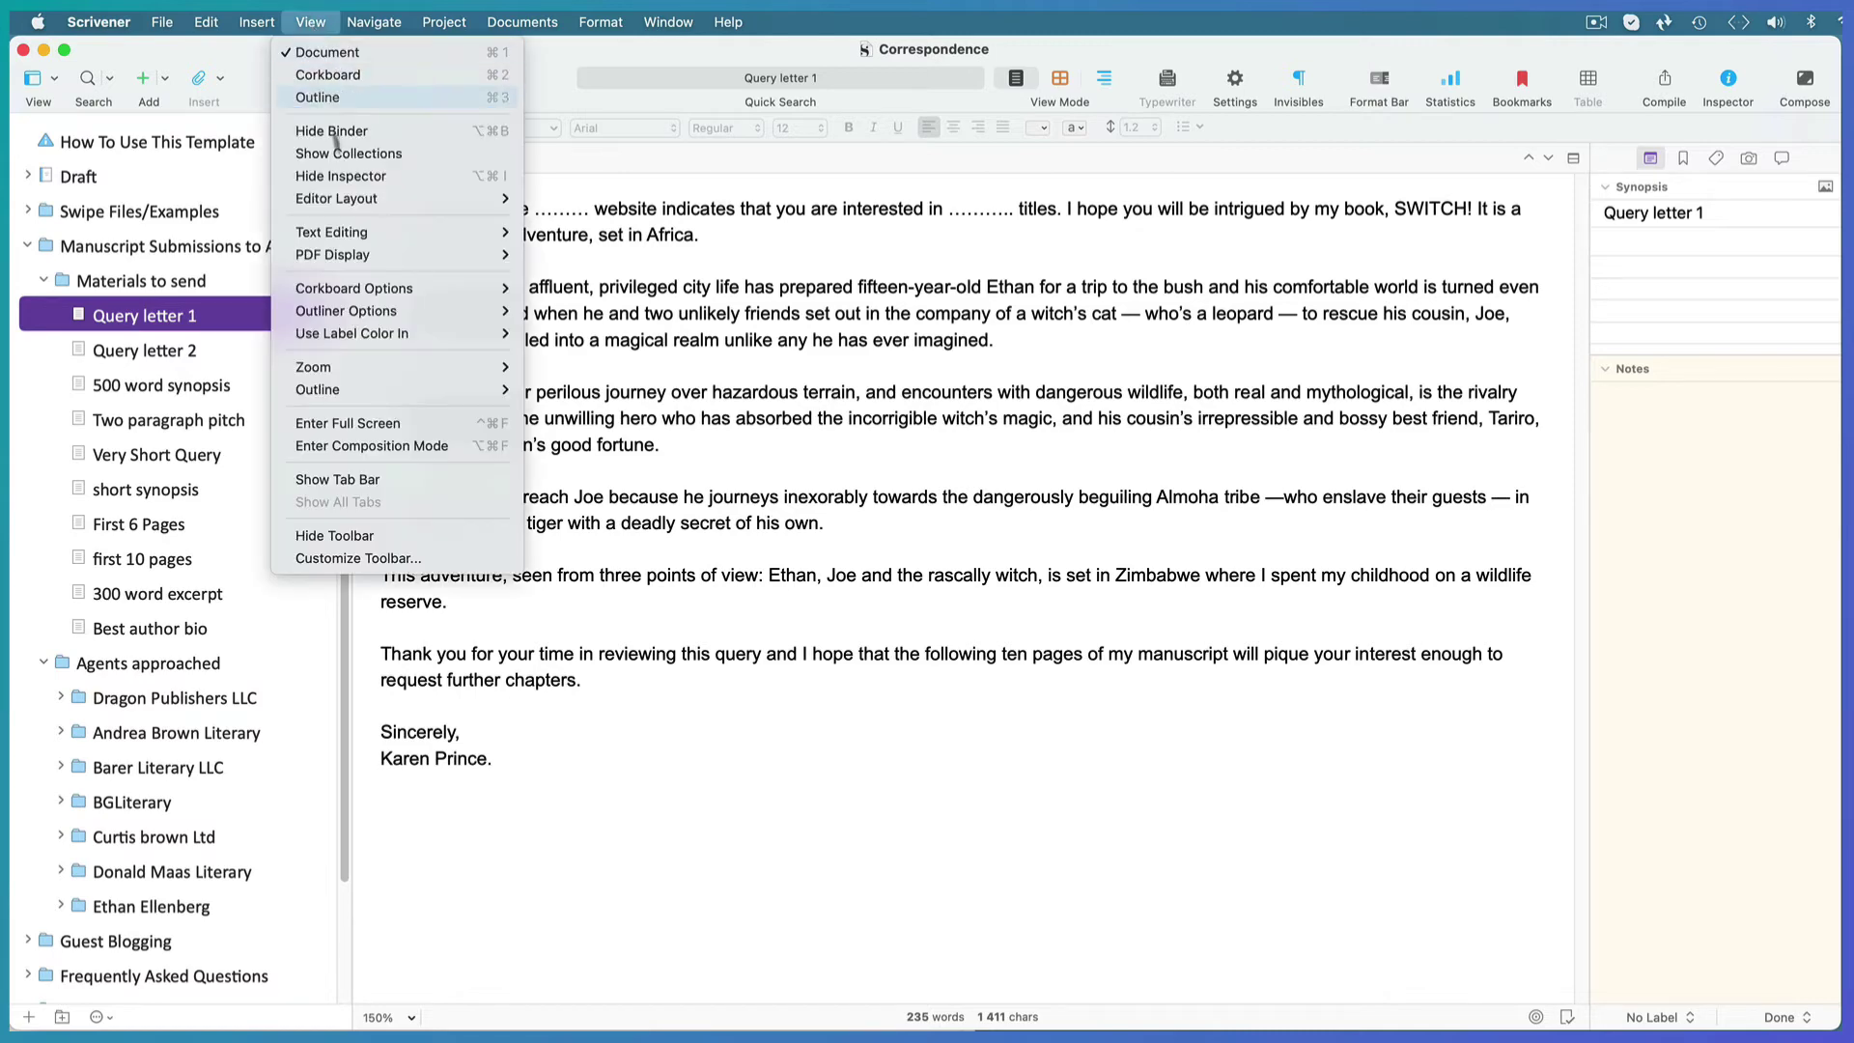
pyautogui.moveTo(391, 337)
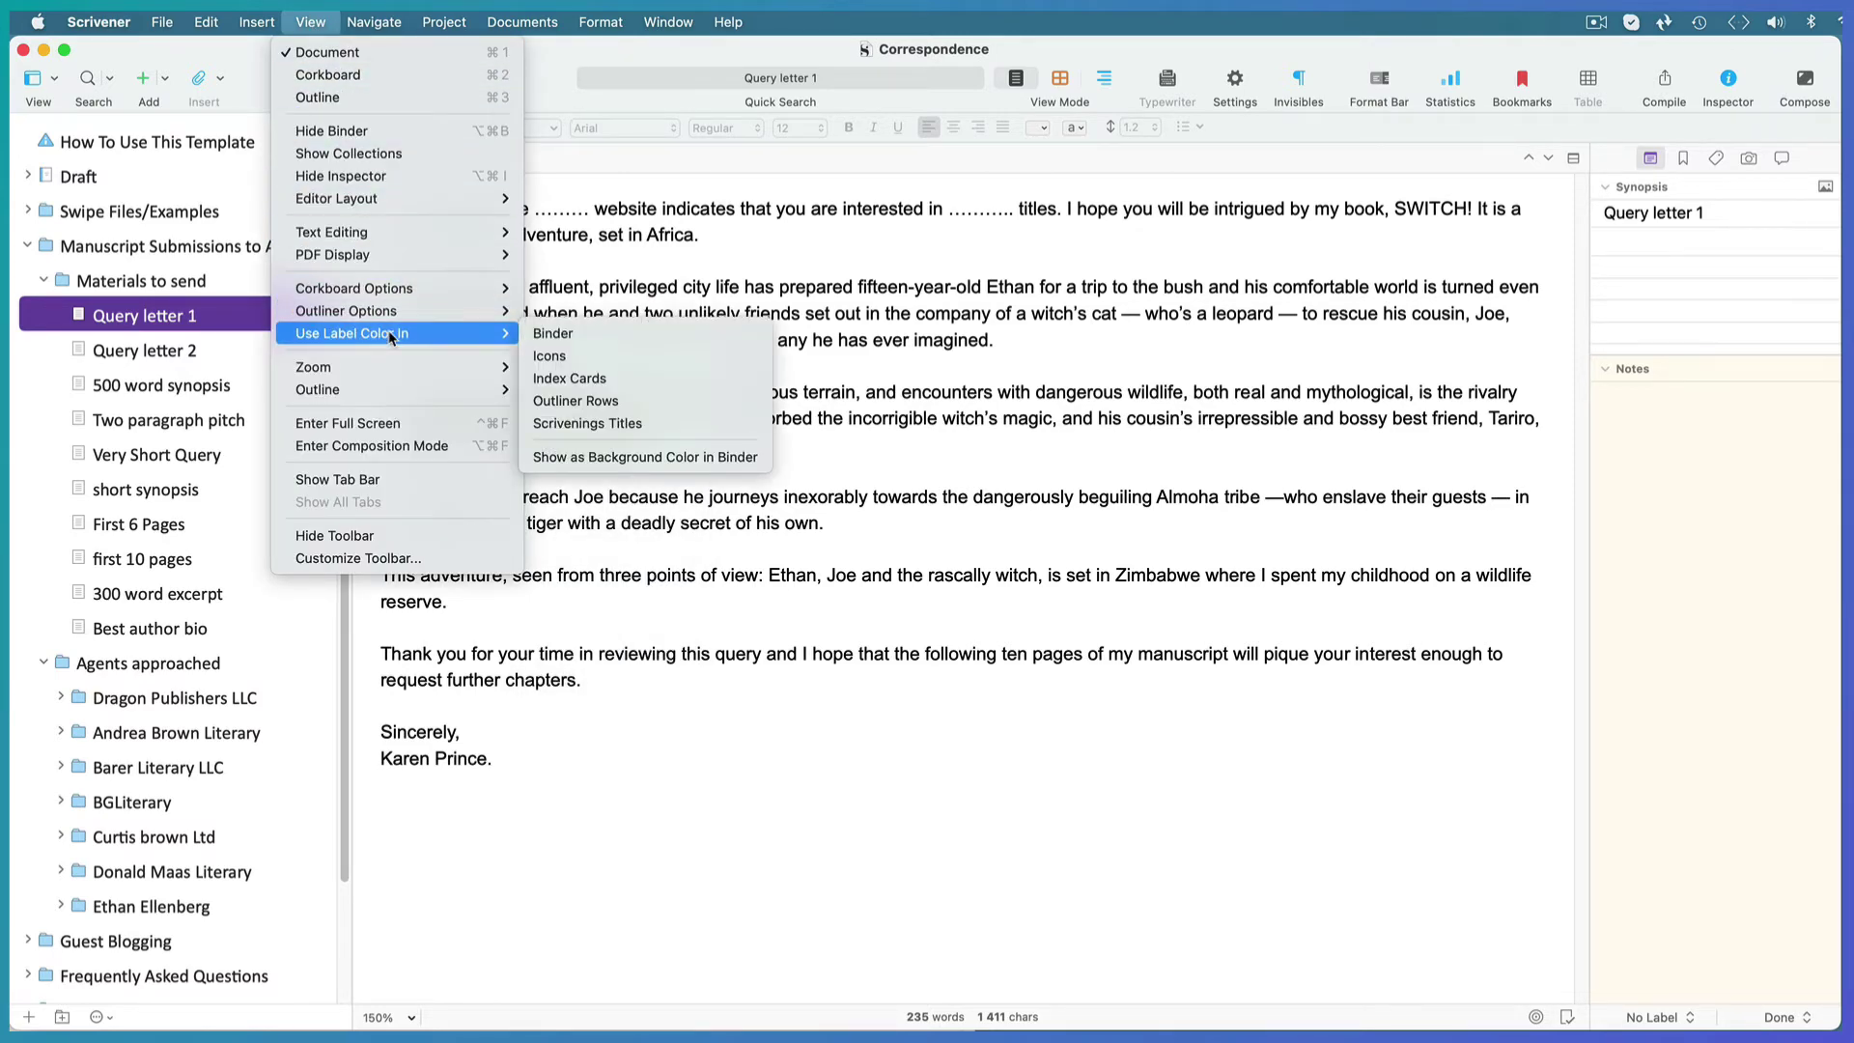
pyautogui.click(555, 334)
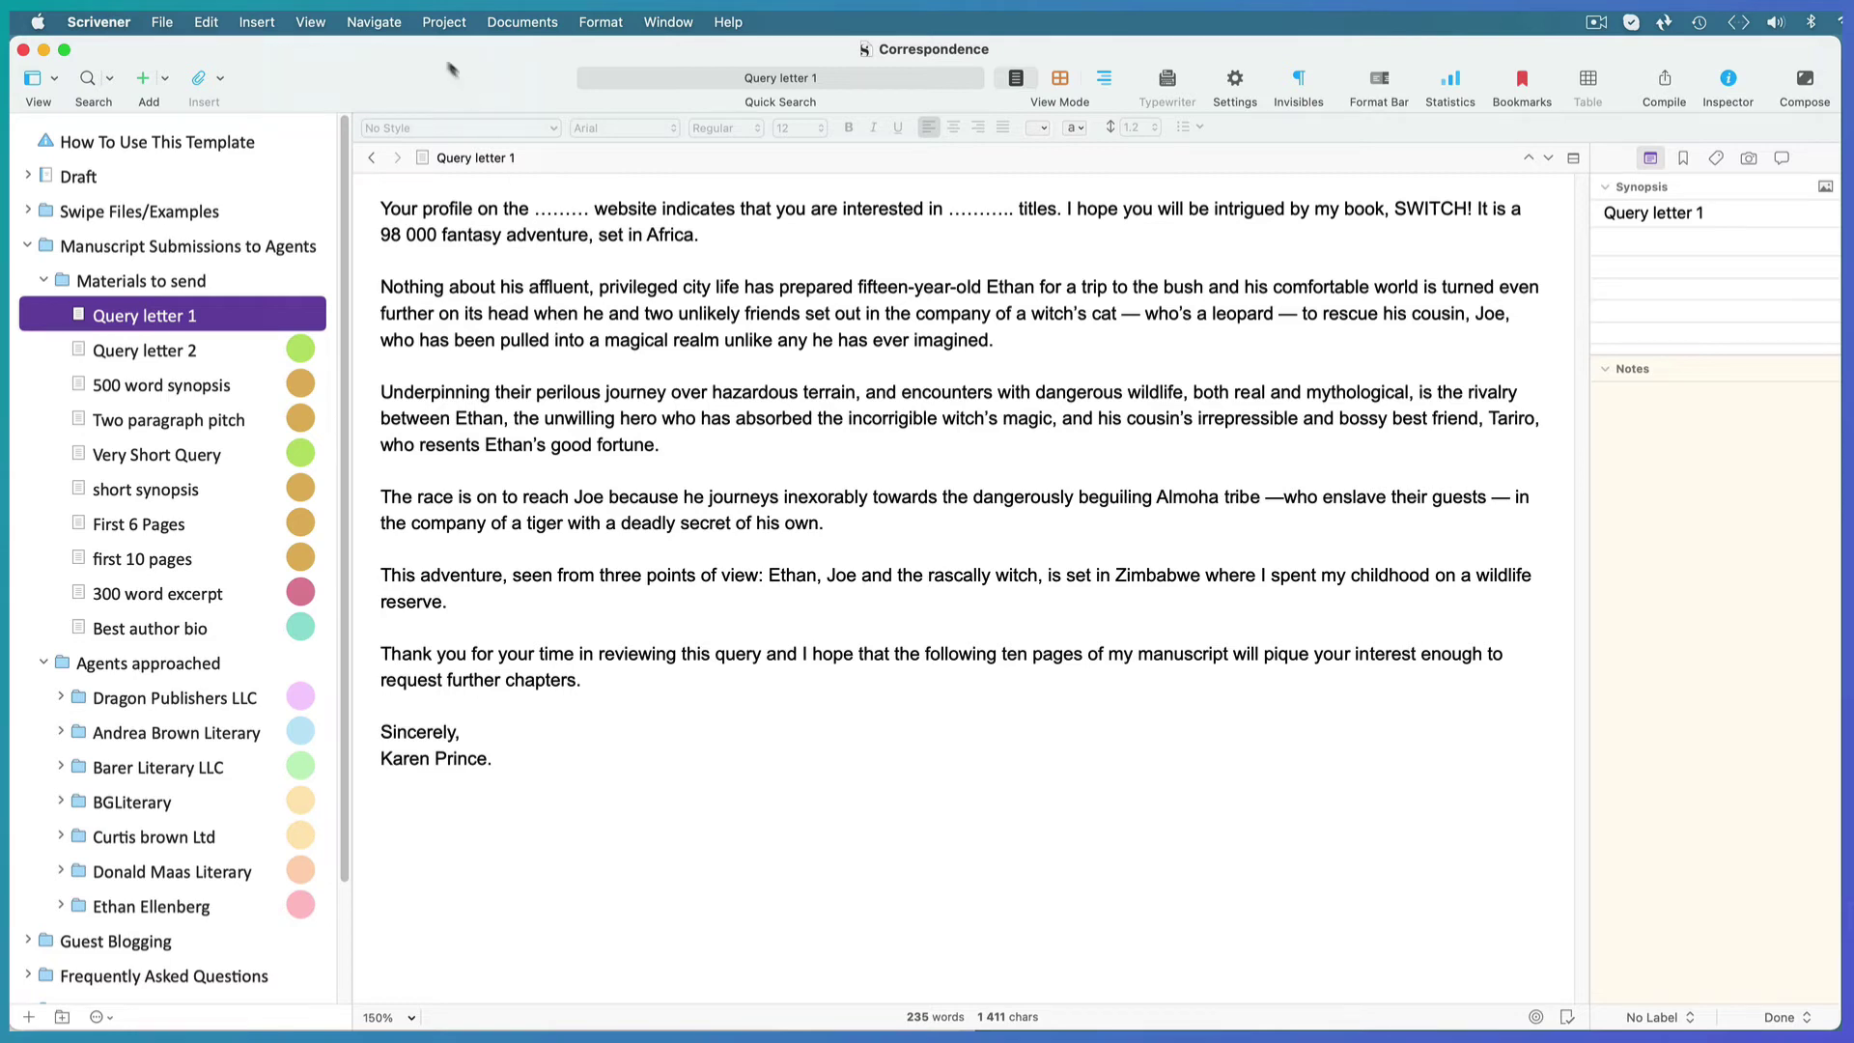
pyautogui.click(310, 22)
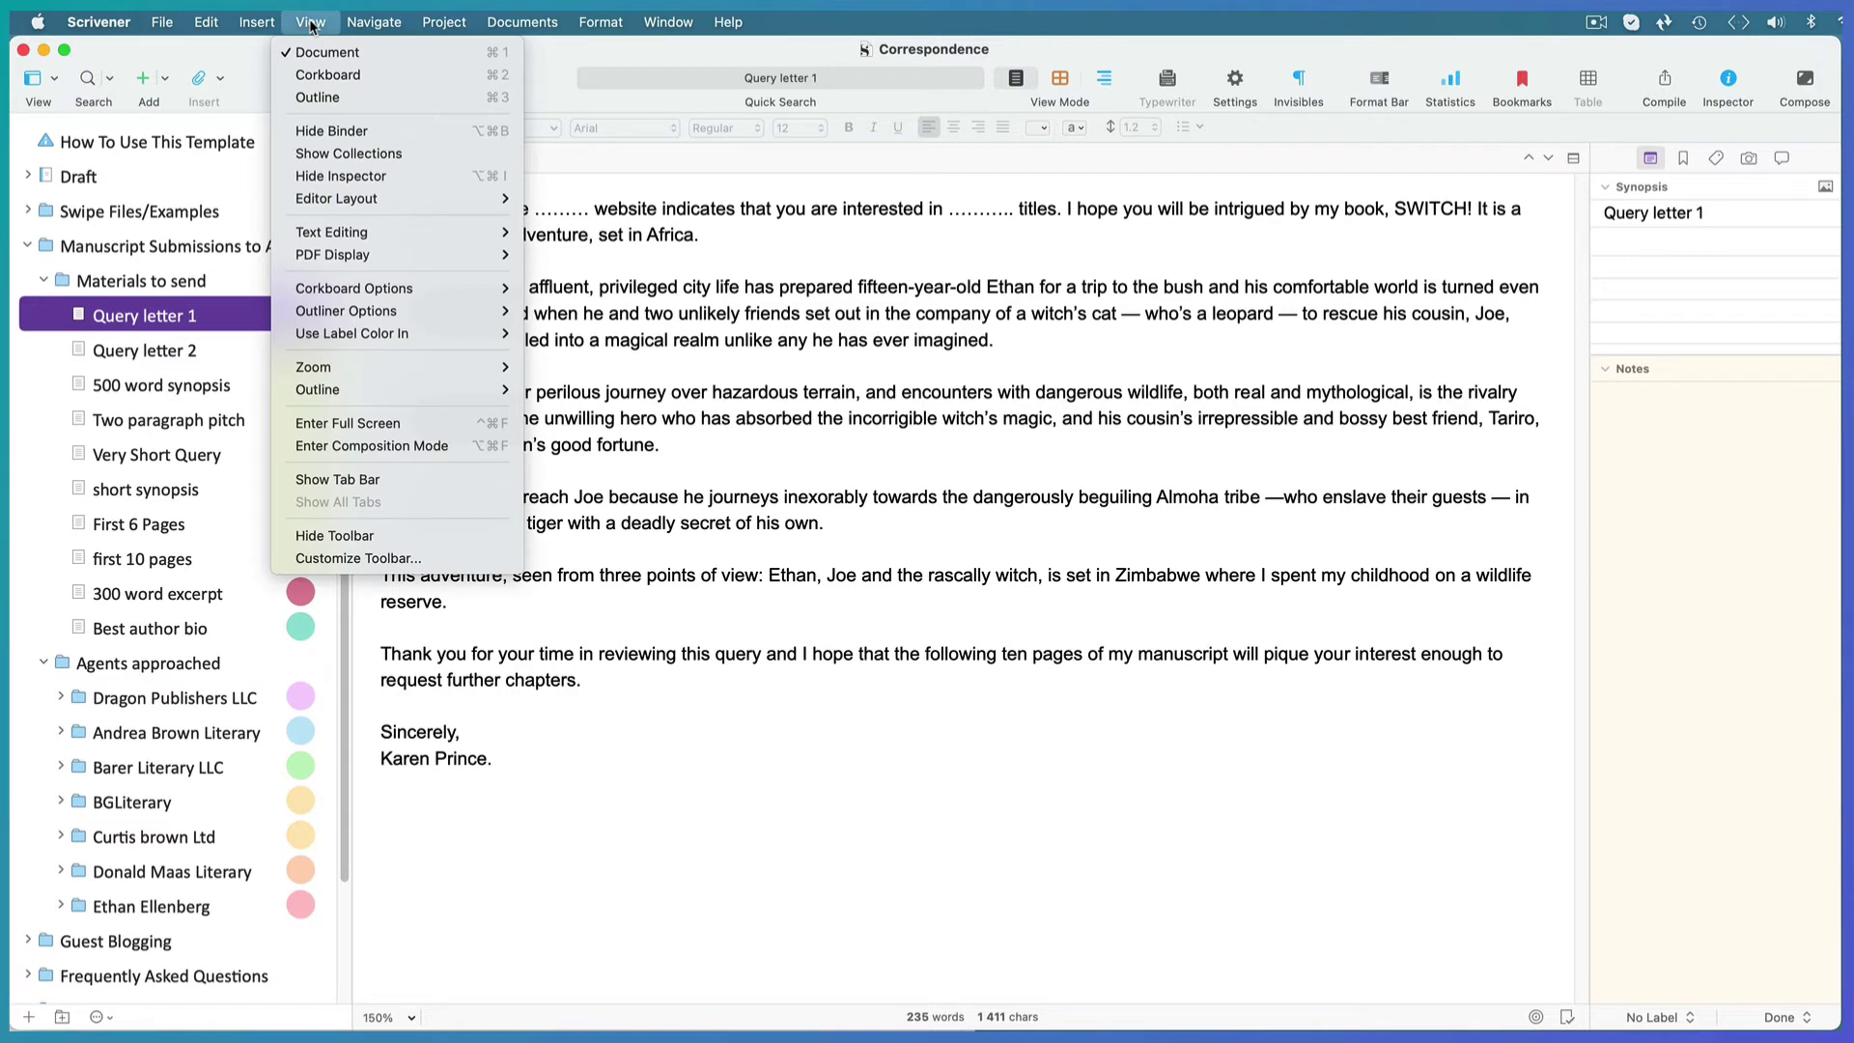
pyautogui.moveTo(415, 333)
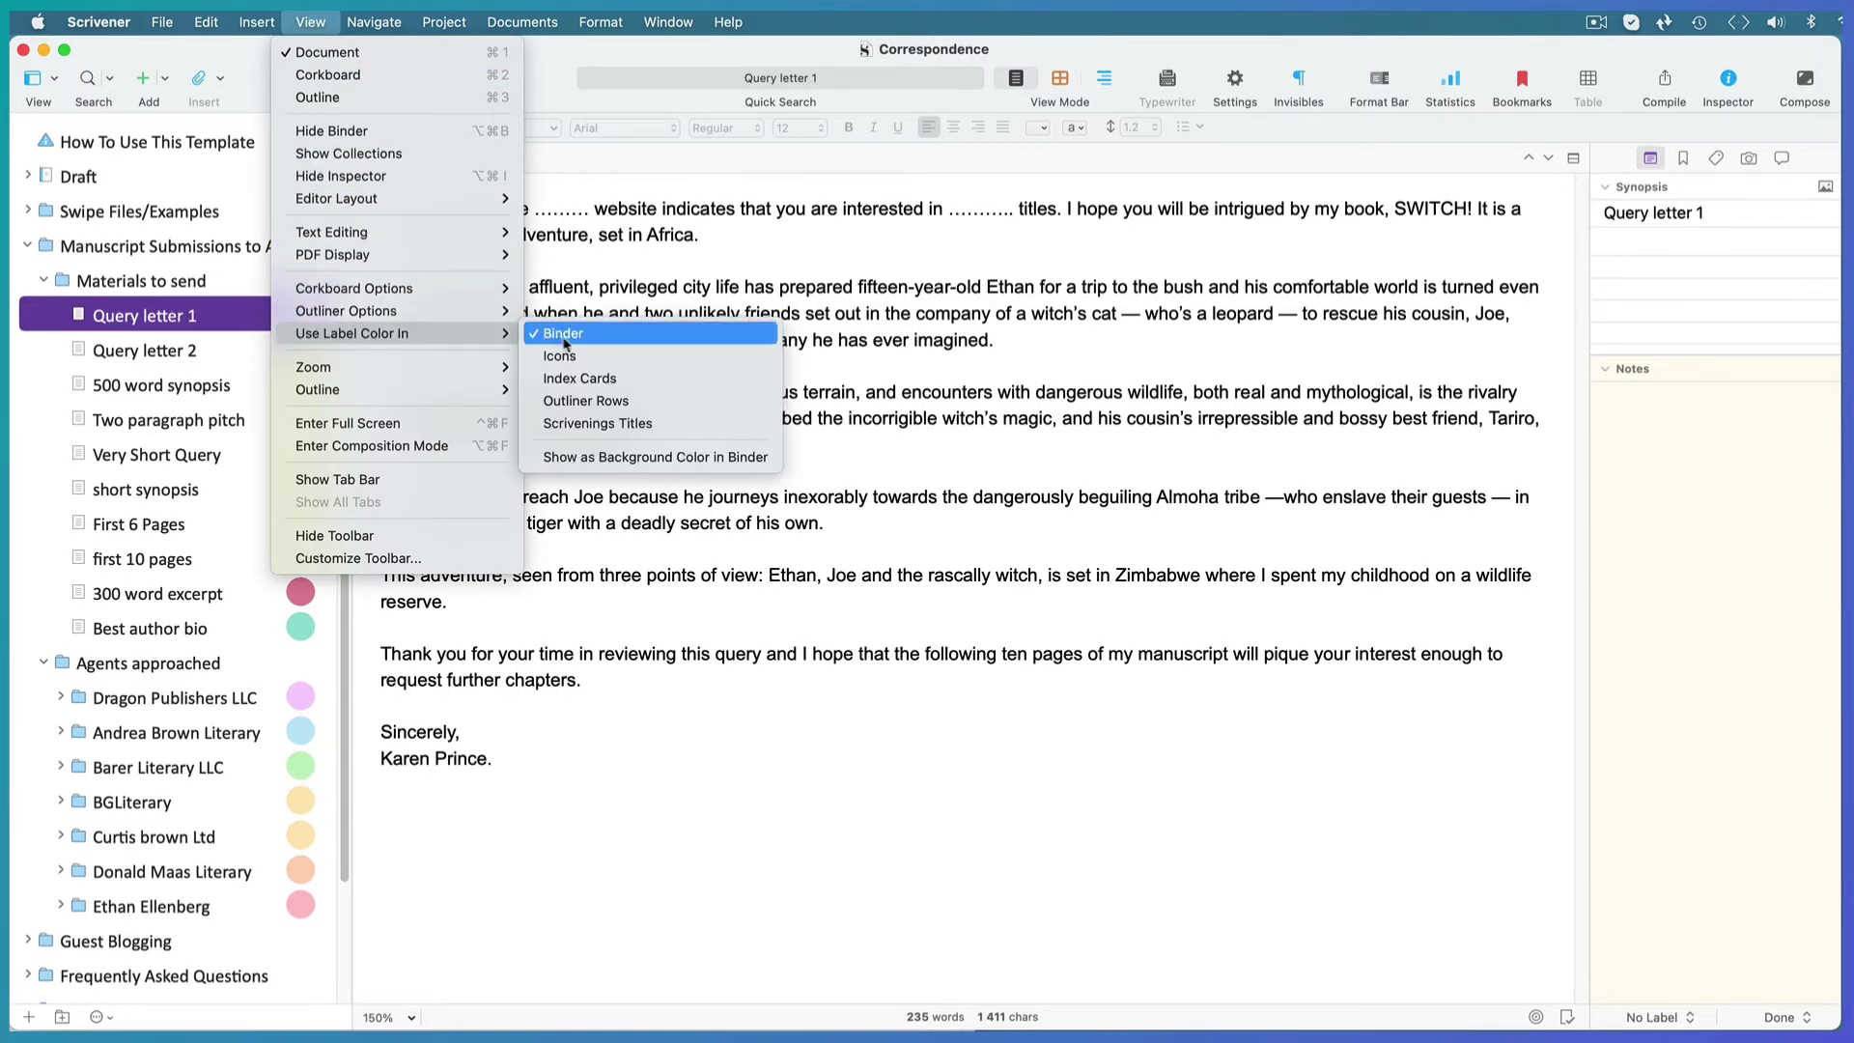
pyautogui.click(584, 401)
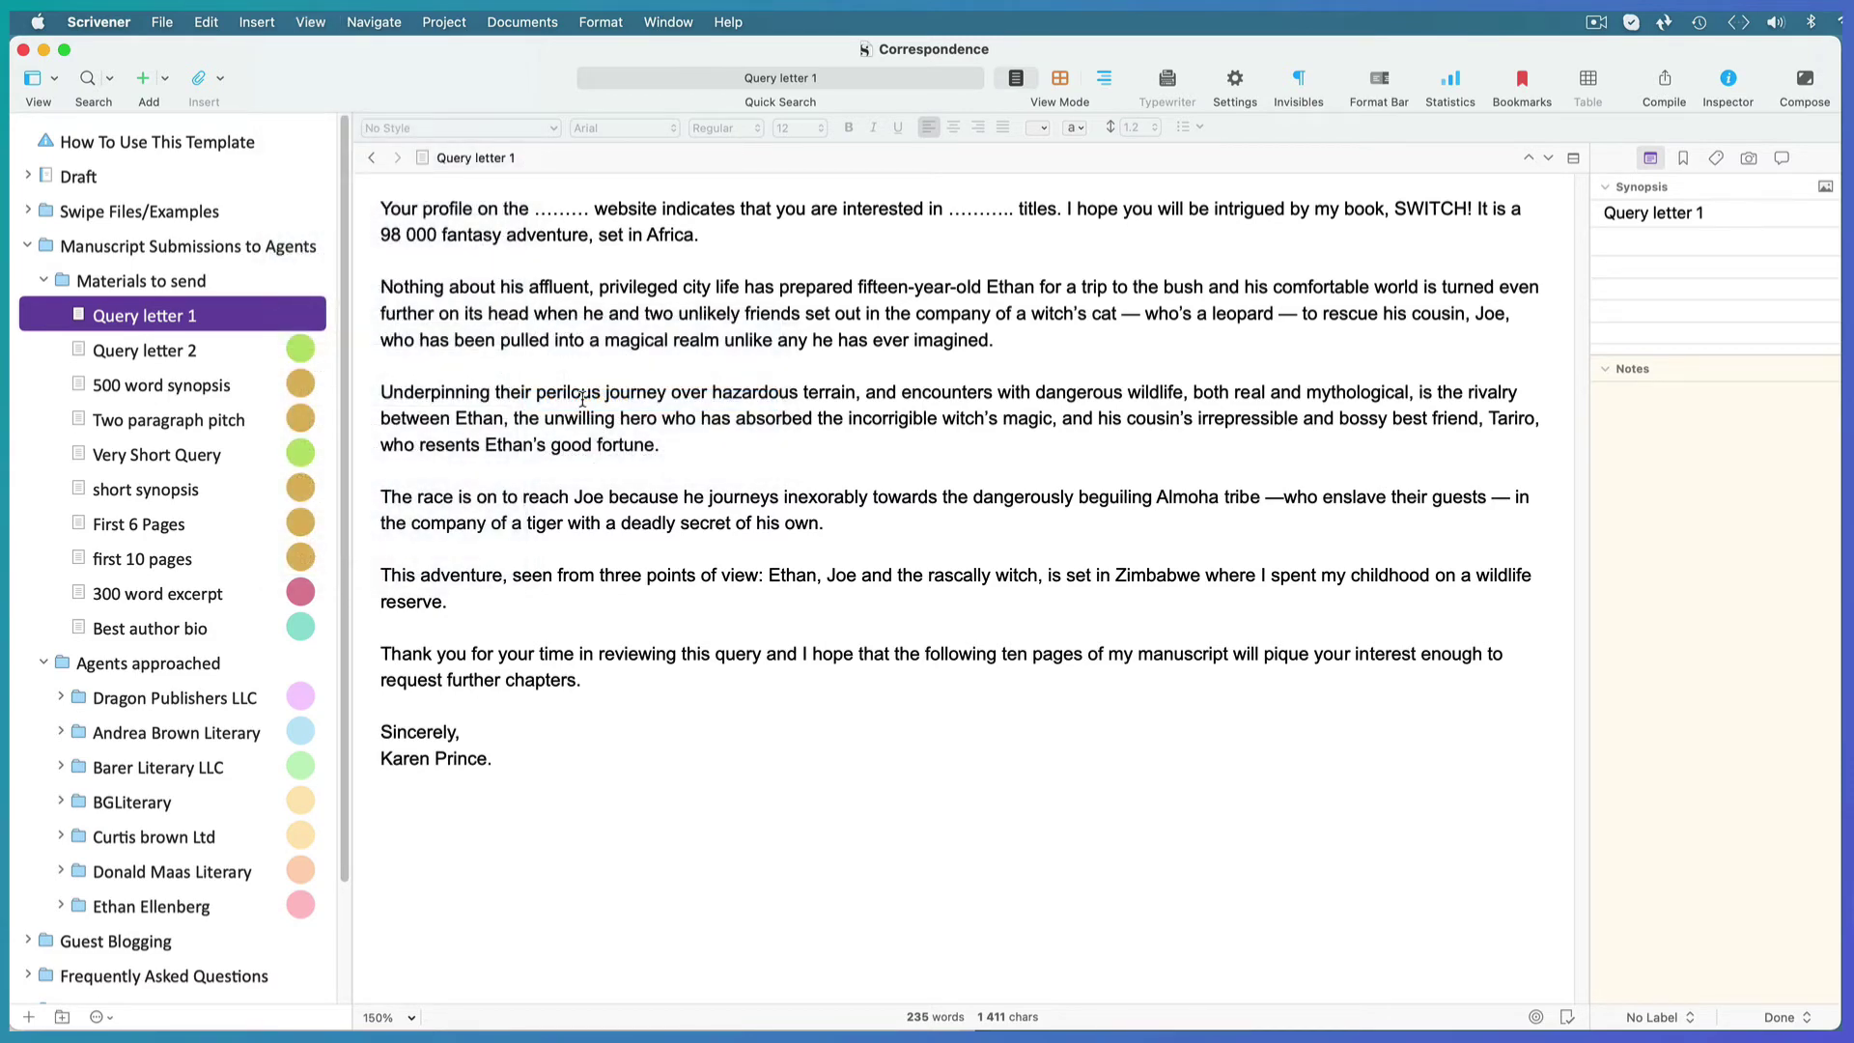
# - Label Query letter 1 as Revisit, then view Agents approached as an outline
pyautogui.rightClick(240, 317)
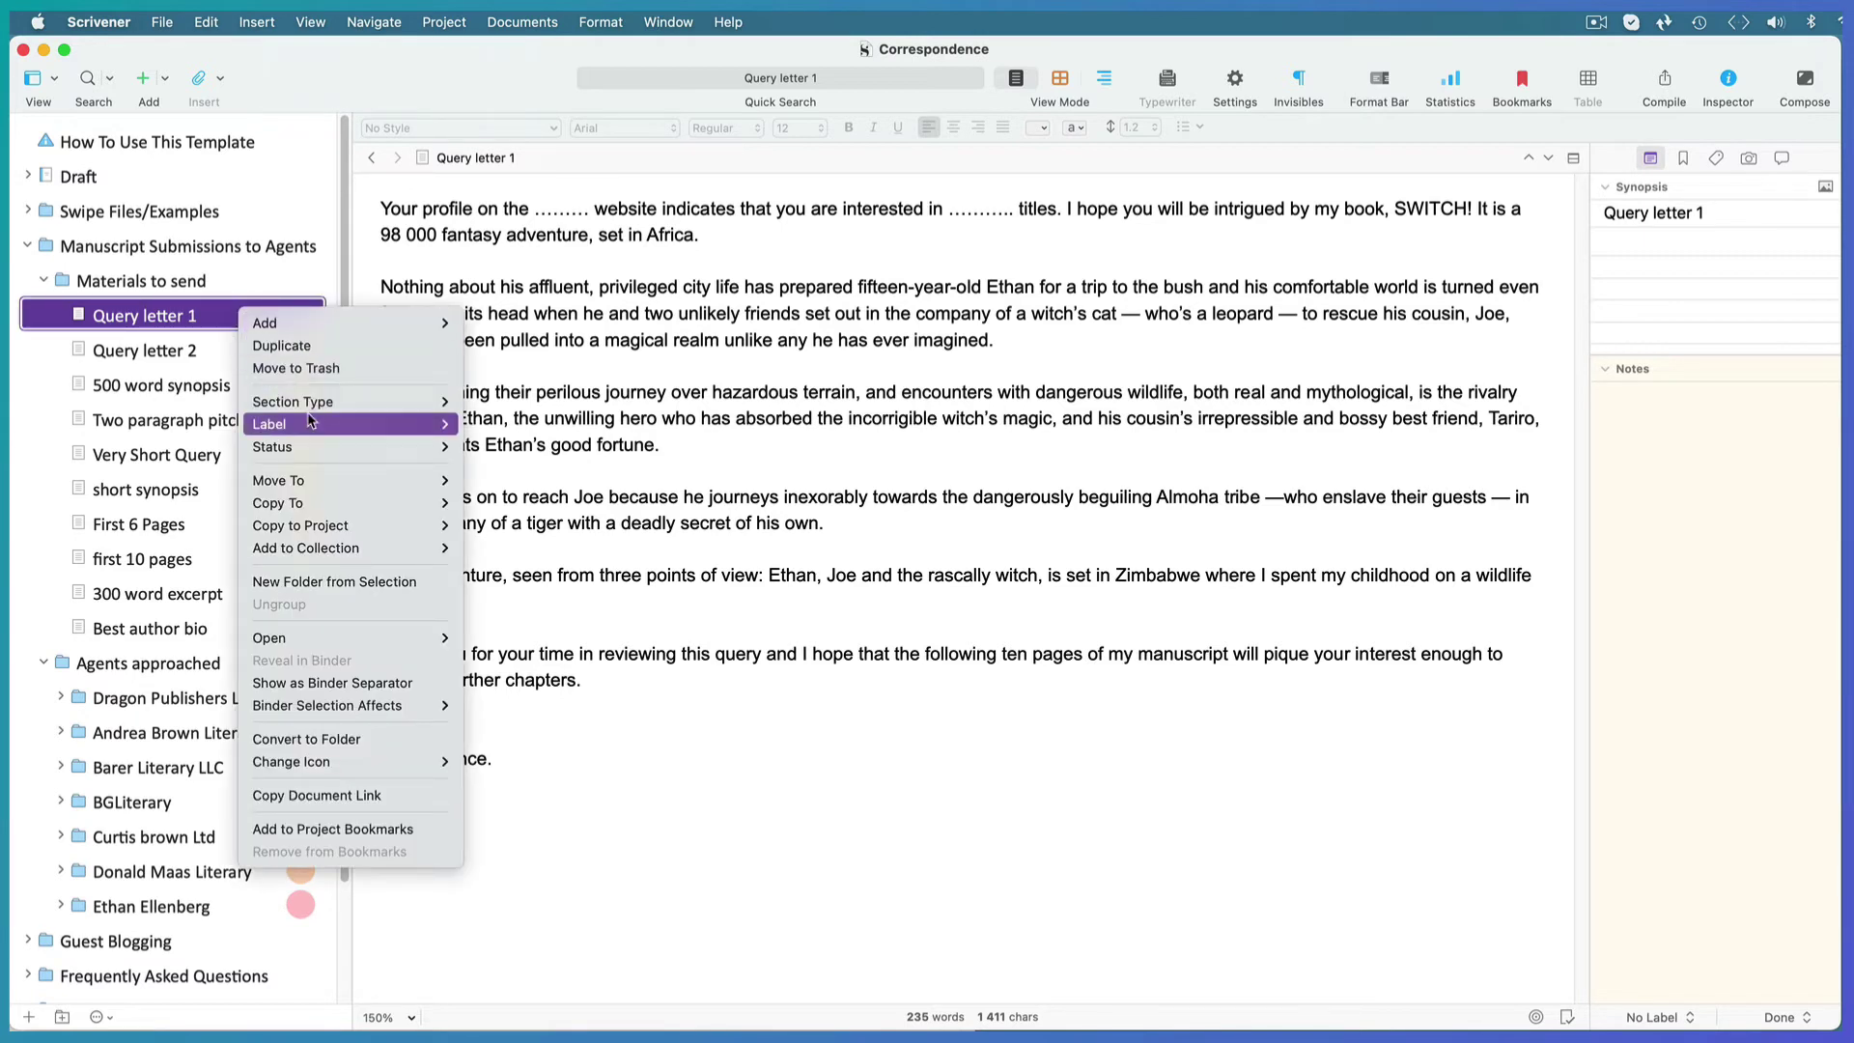
pyautogui.moveTo(315, 425)
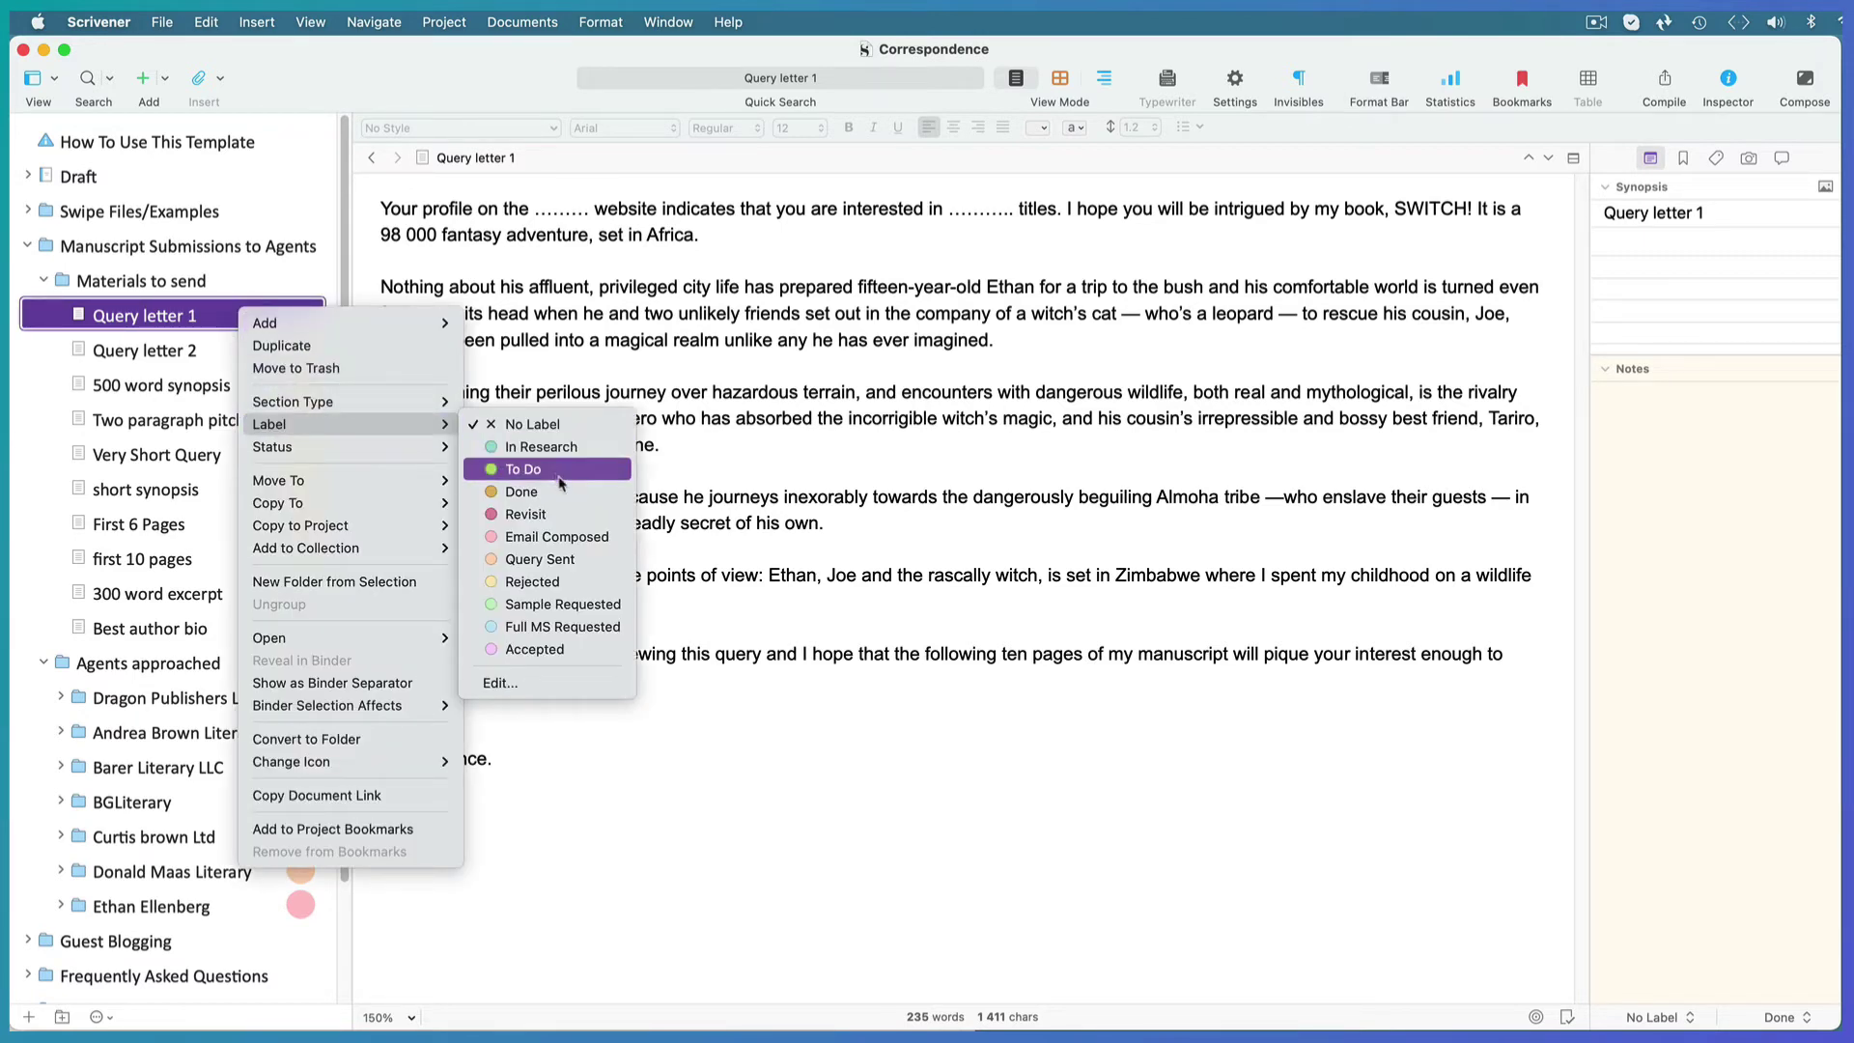
pyautogui.click(557, 518)
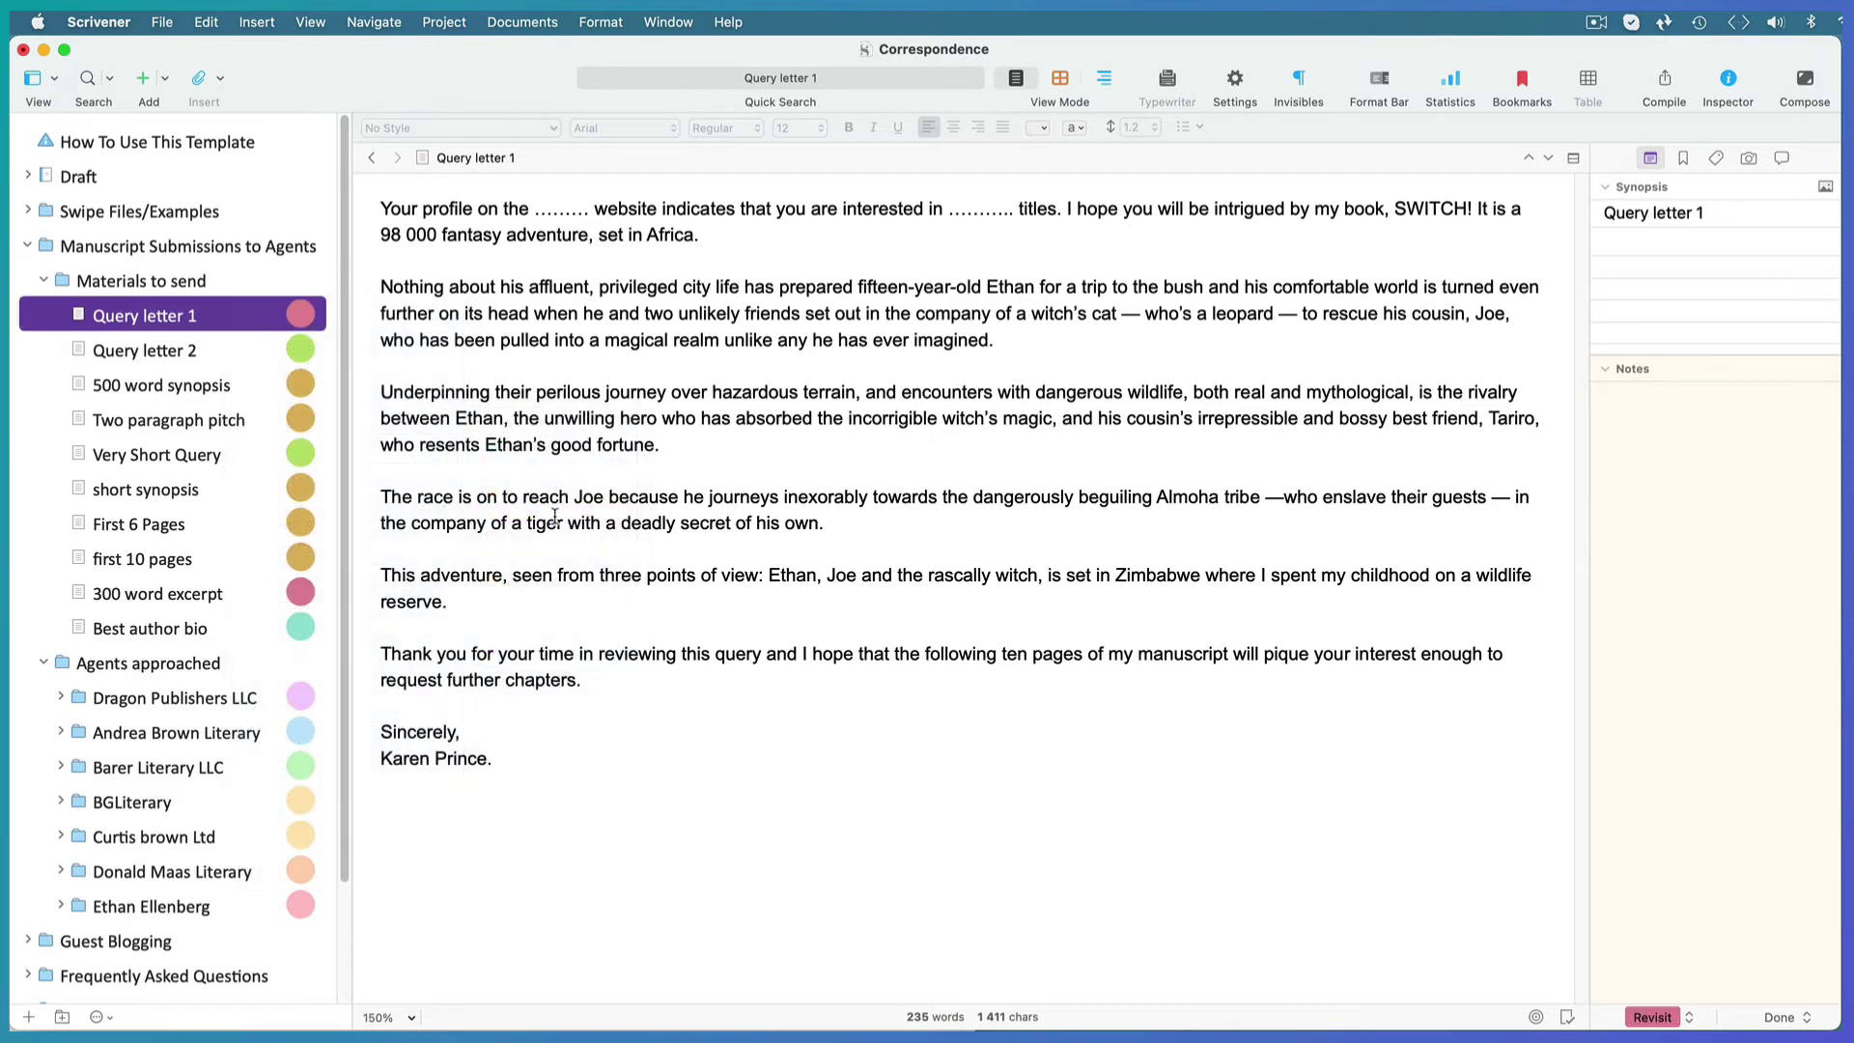
pyautogui.click(1108, 82)
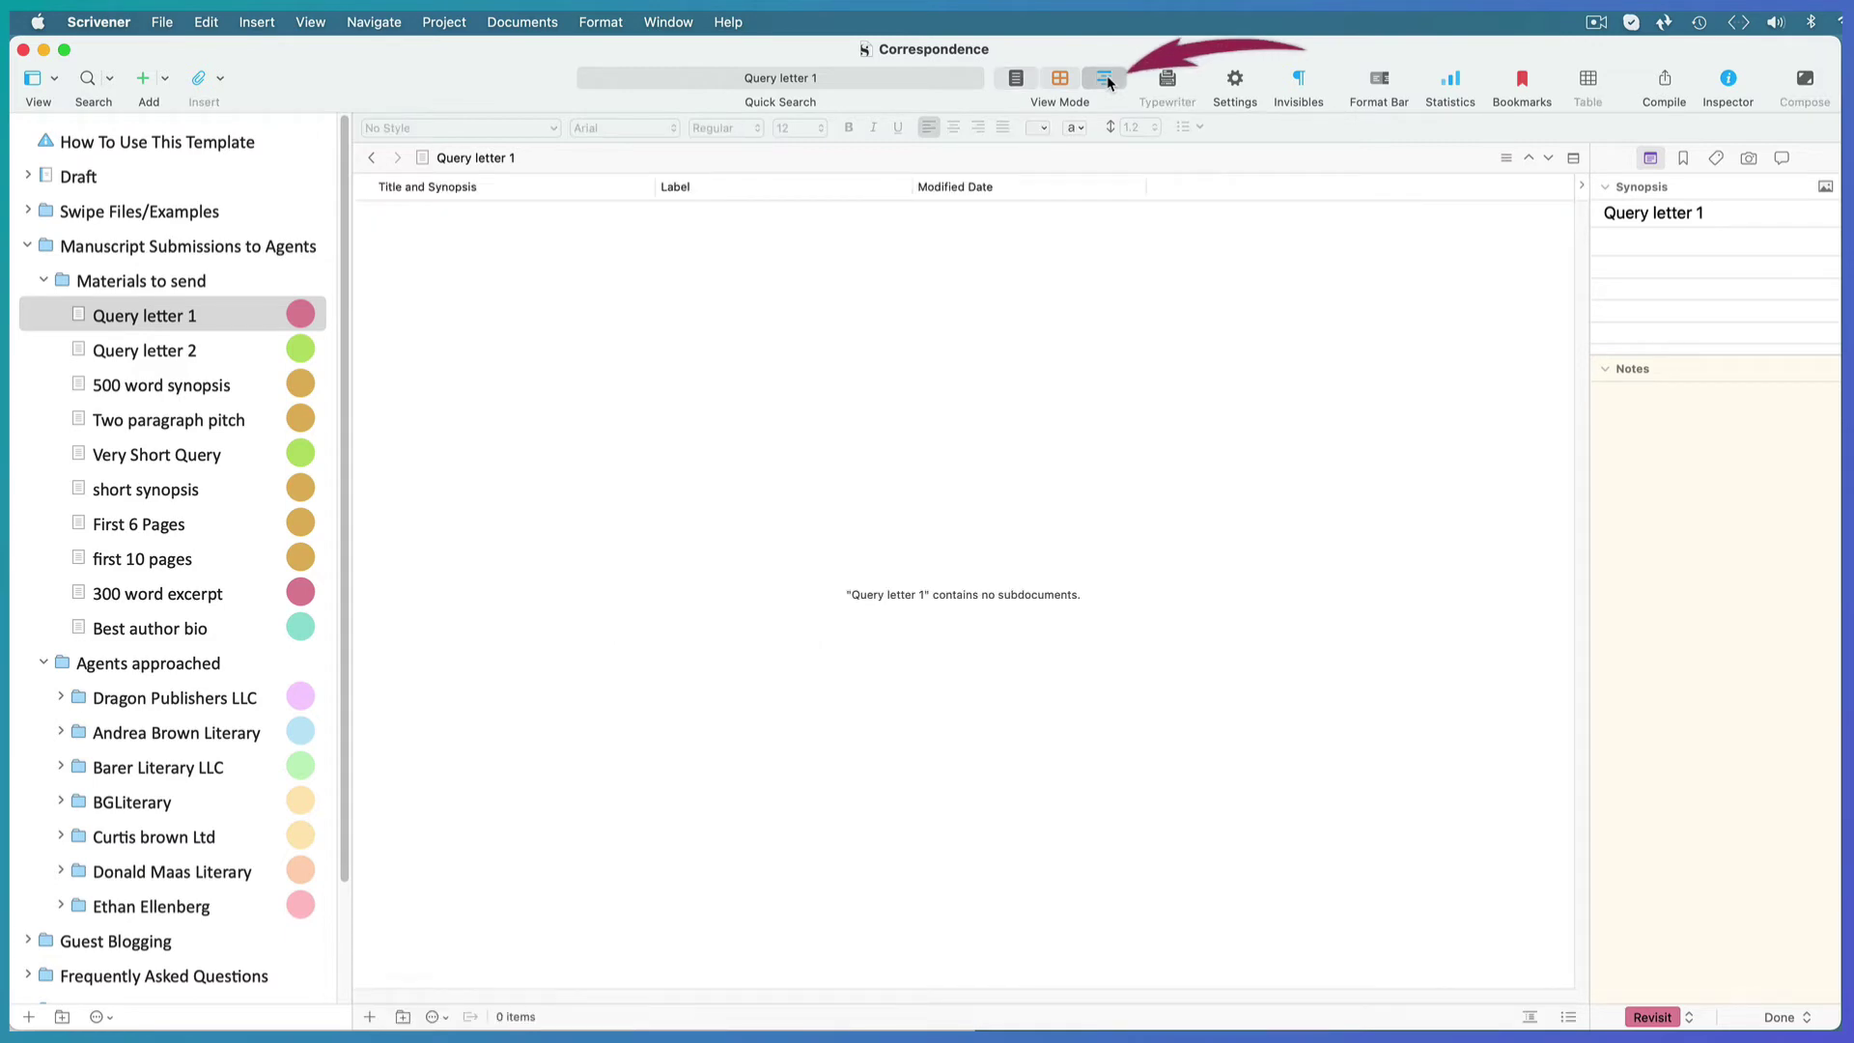
pyautogui.click(181, 671)
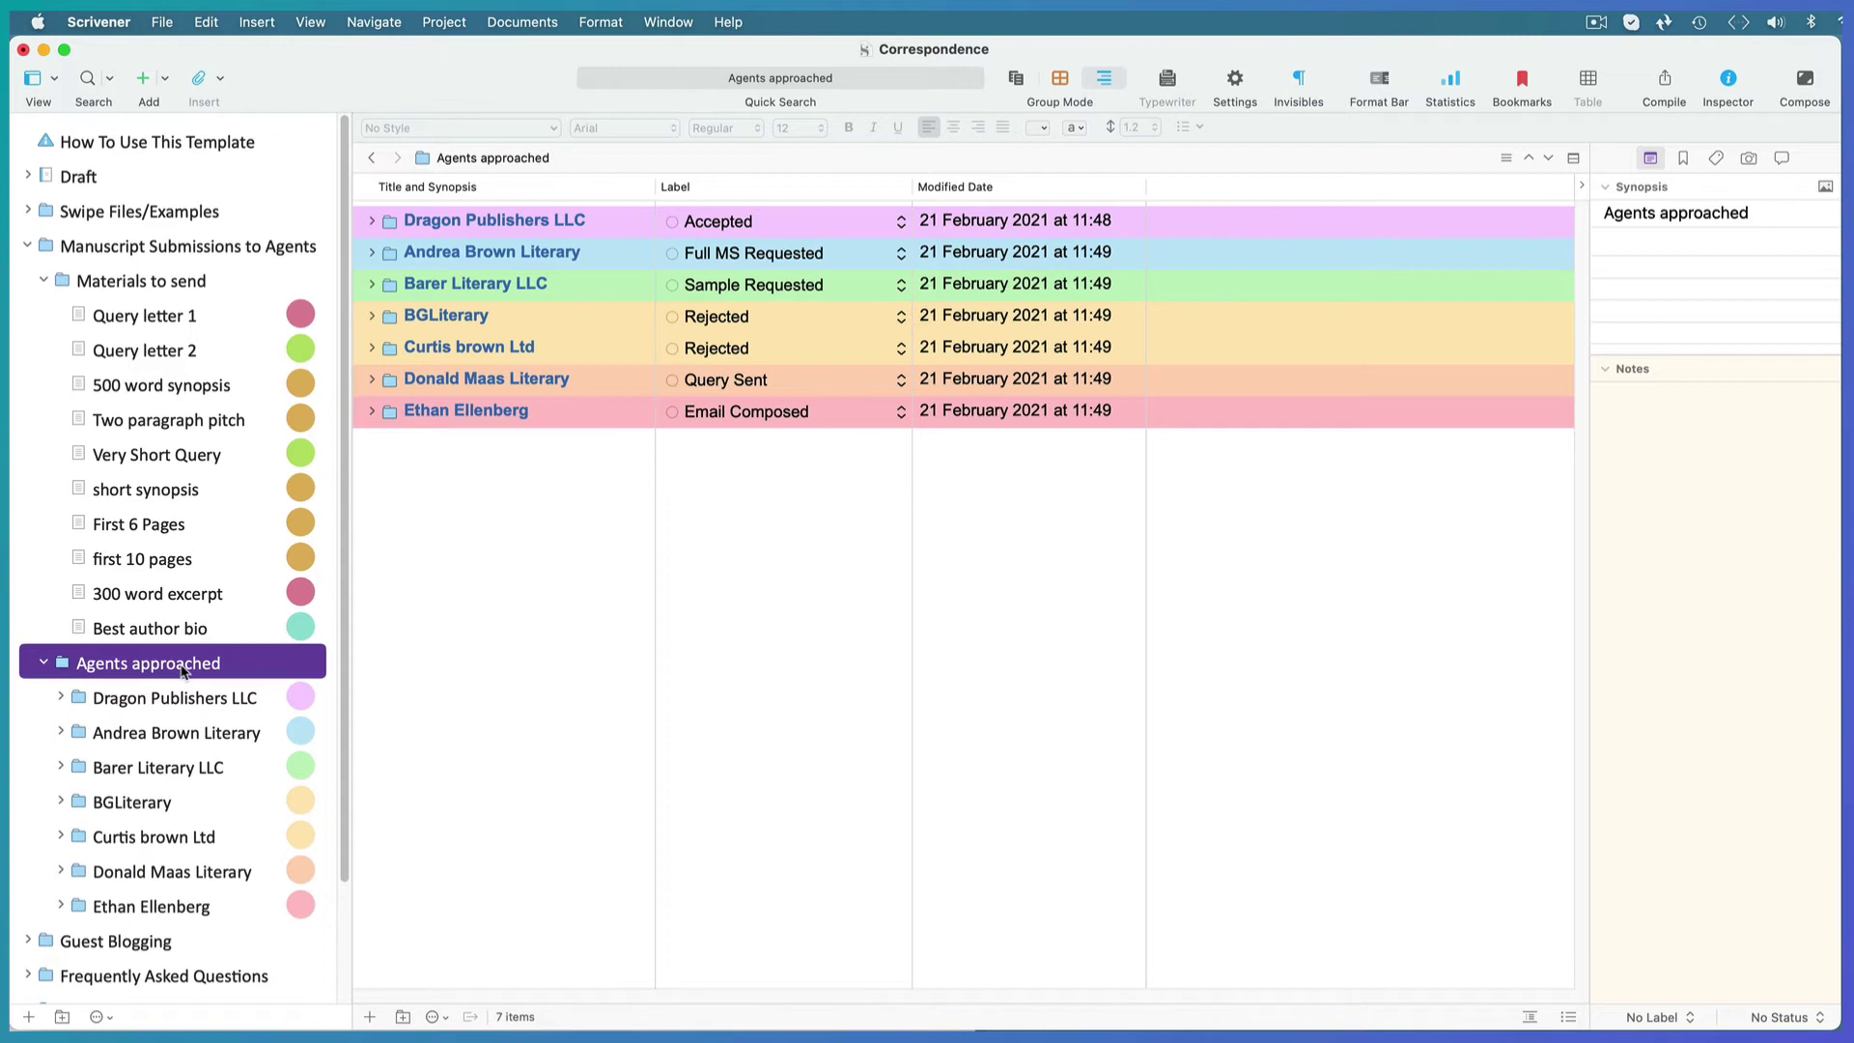
# - Turn off Use Label Color In > Outliner Rows so rows show only small label dots
pyautogui.click(311, 22)
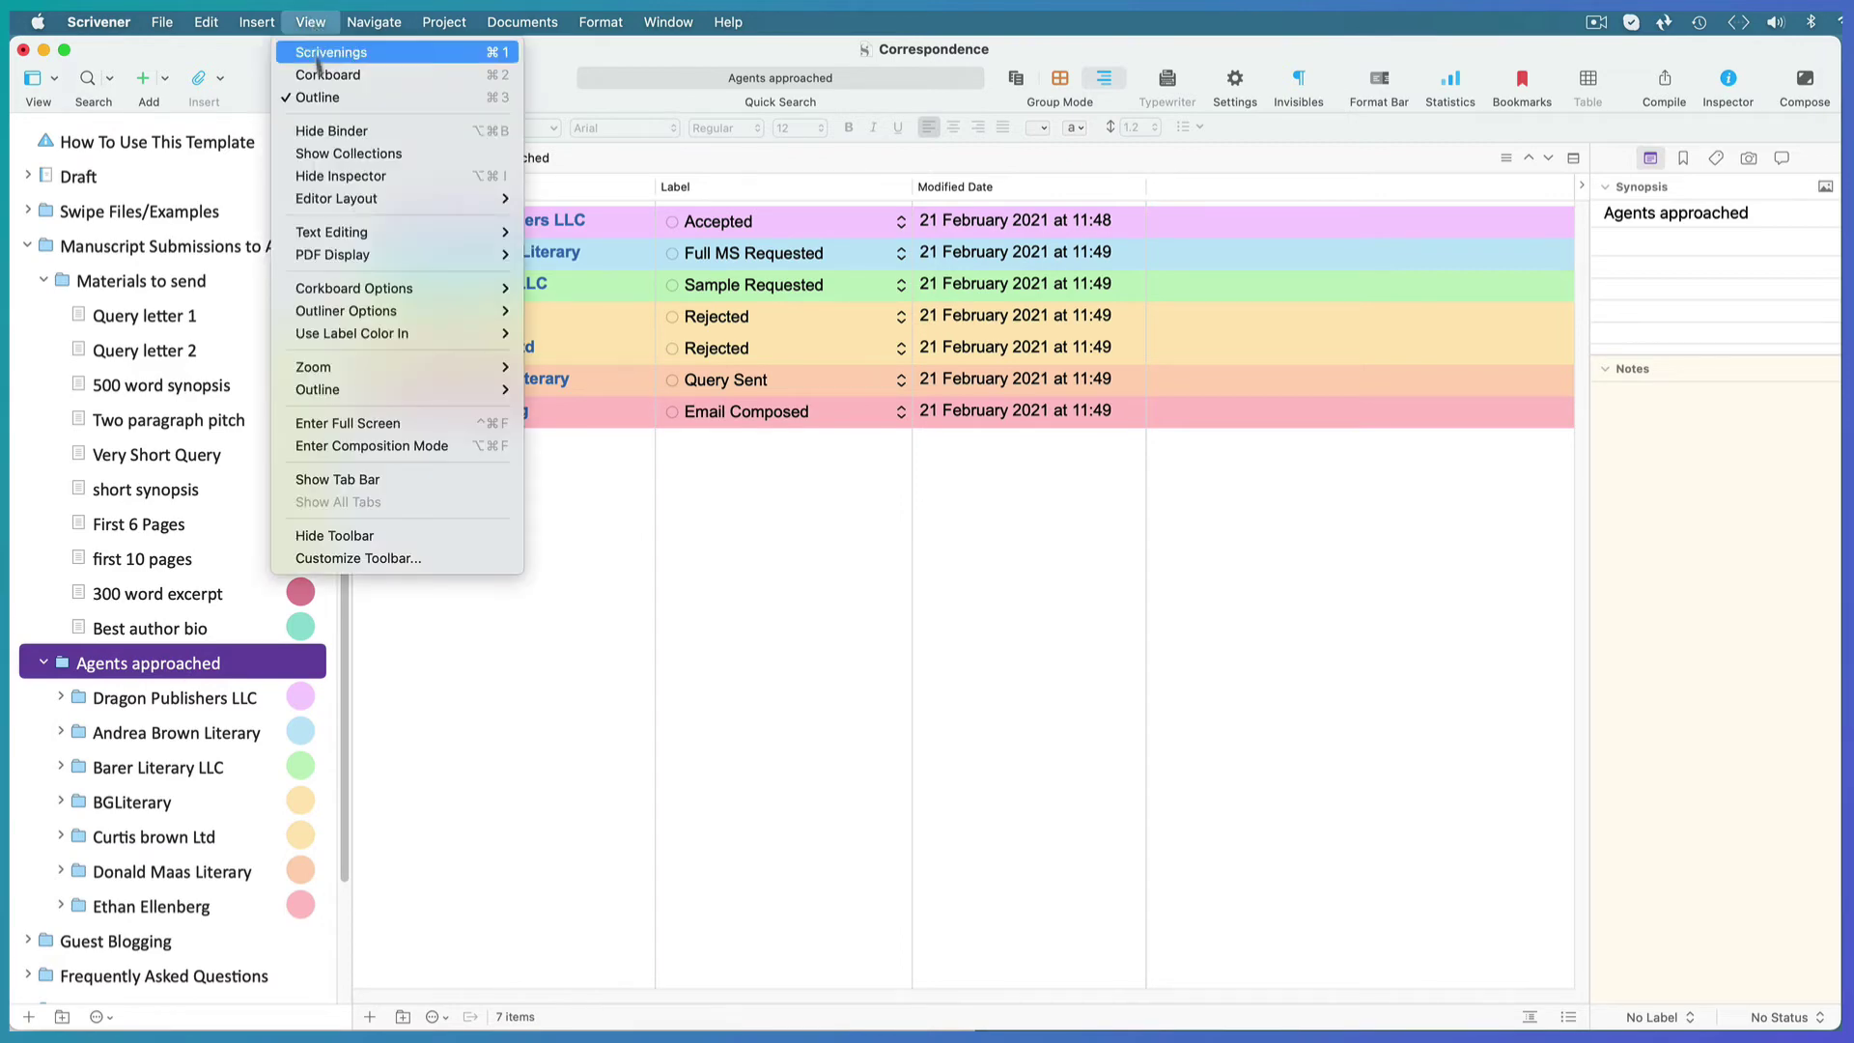
pyautogui.moveTo(386, 333)
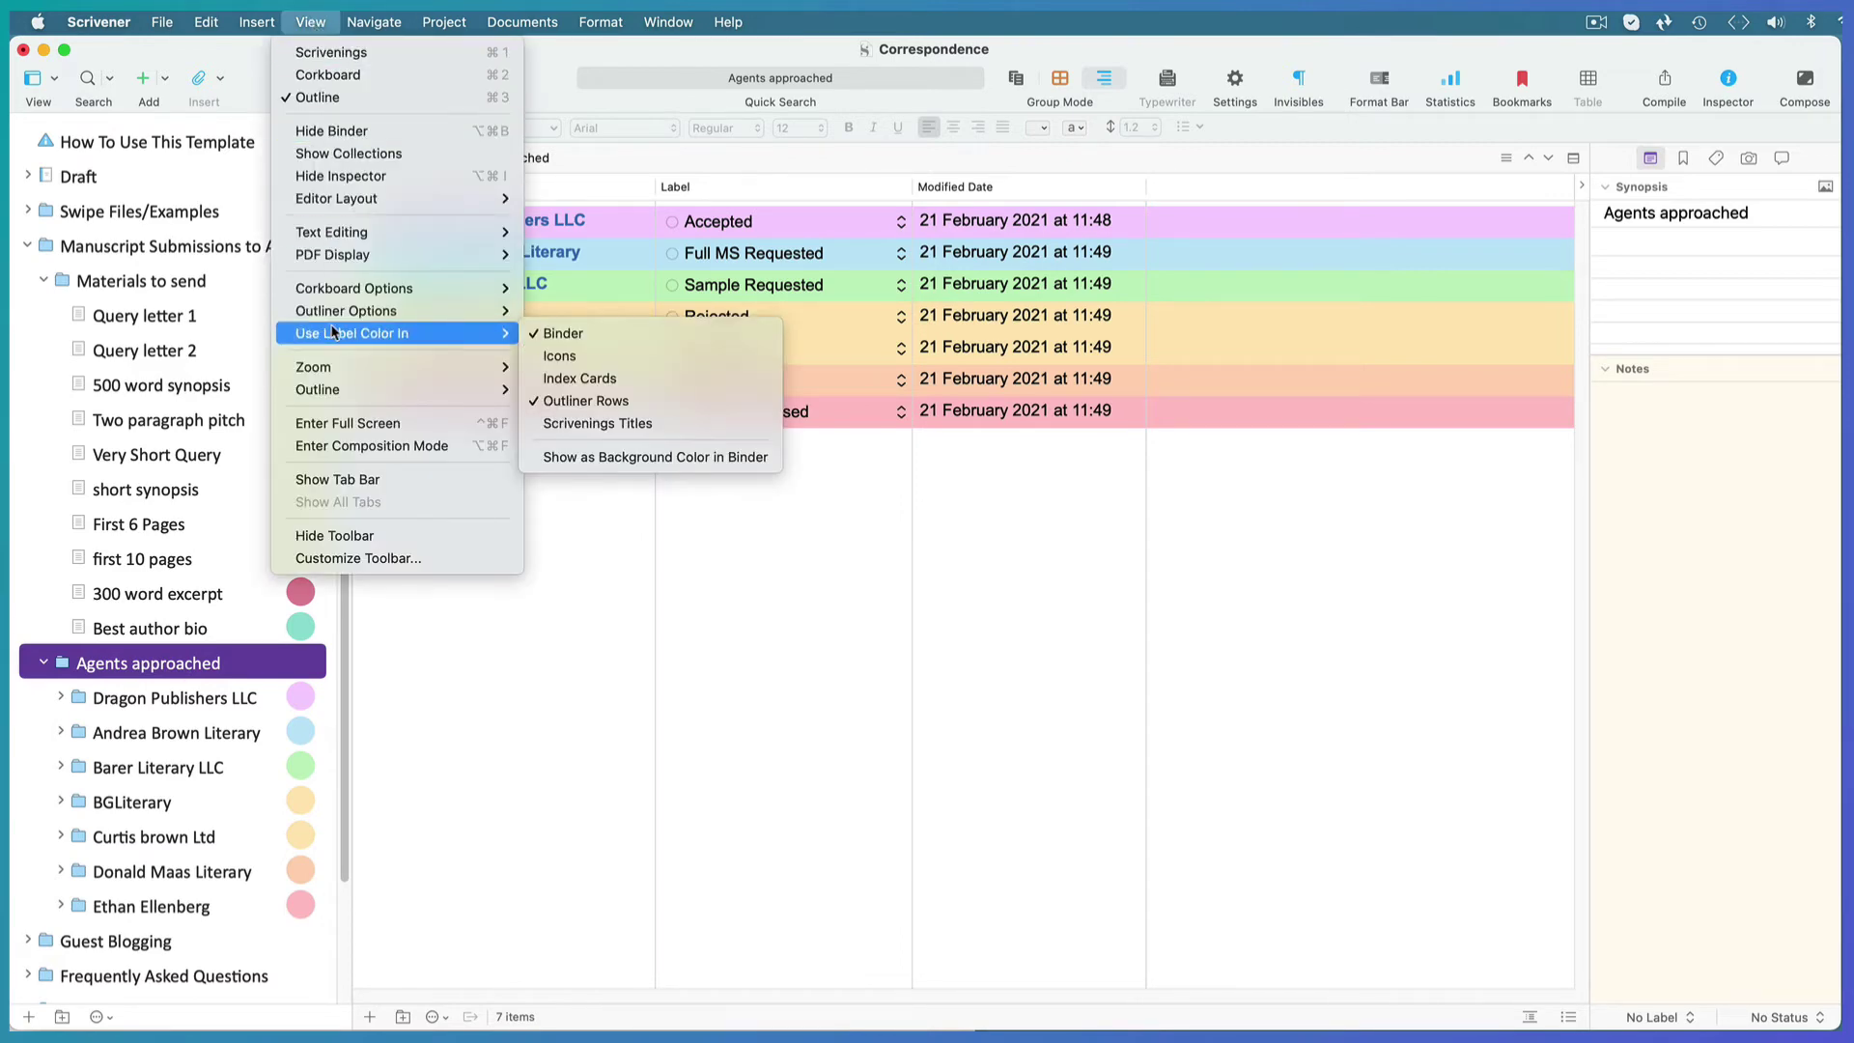
pyautogui.click(565, 400)
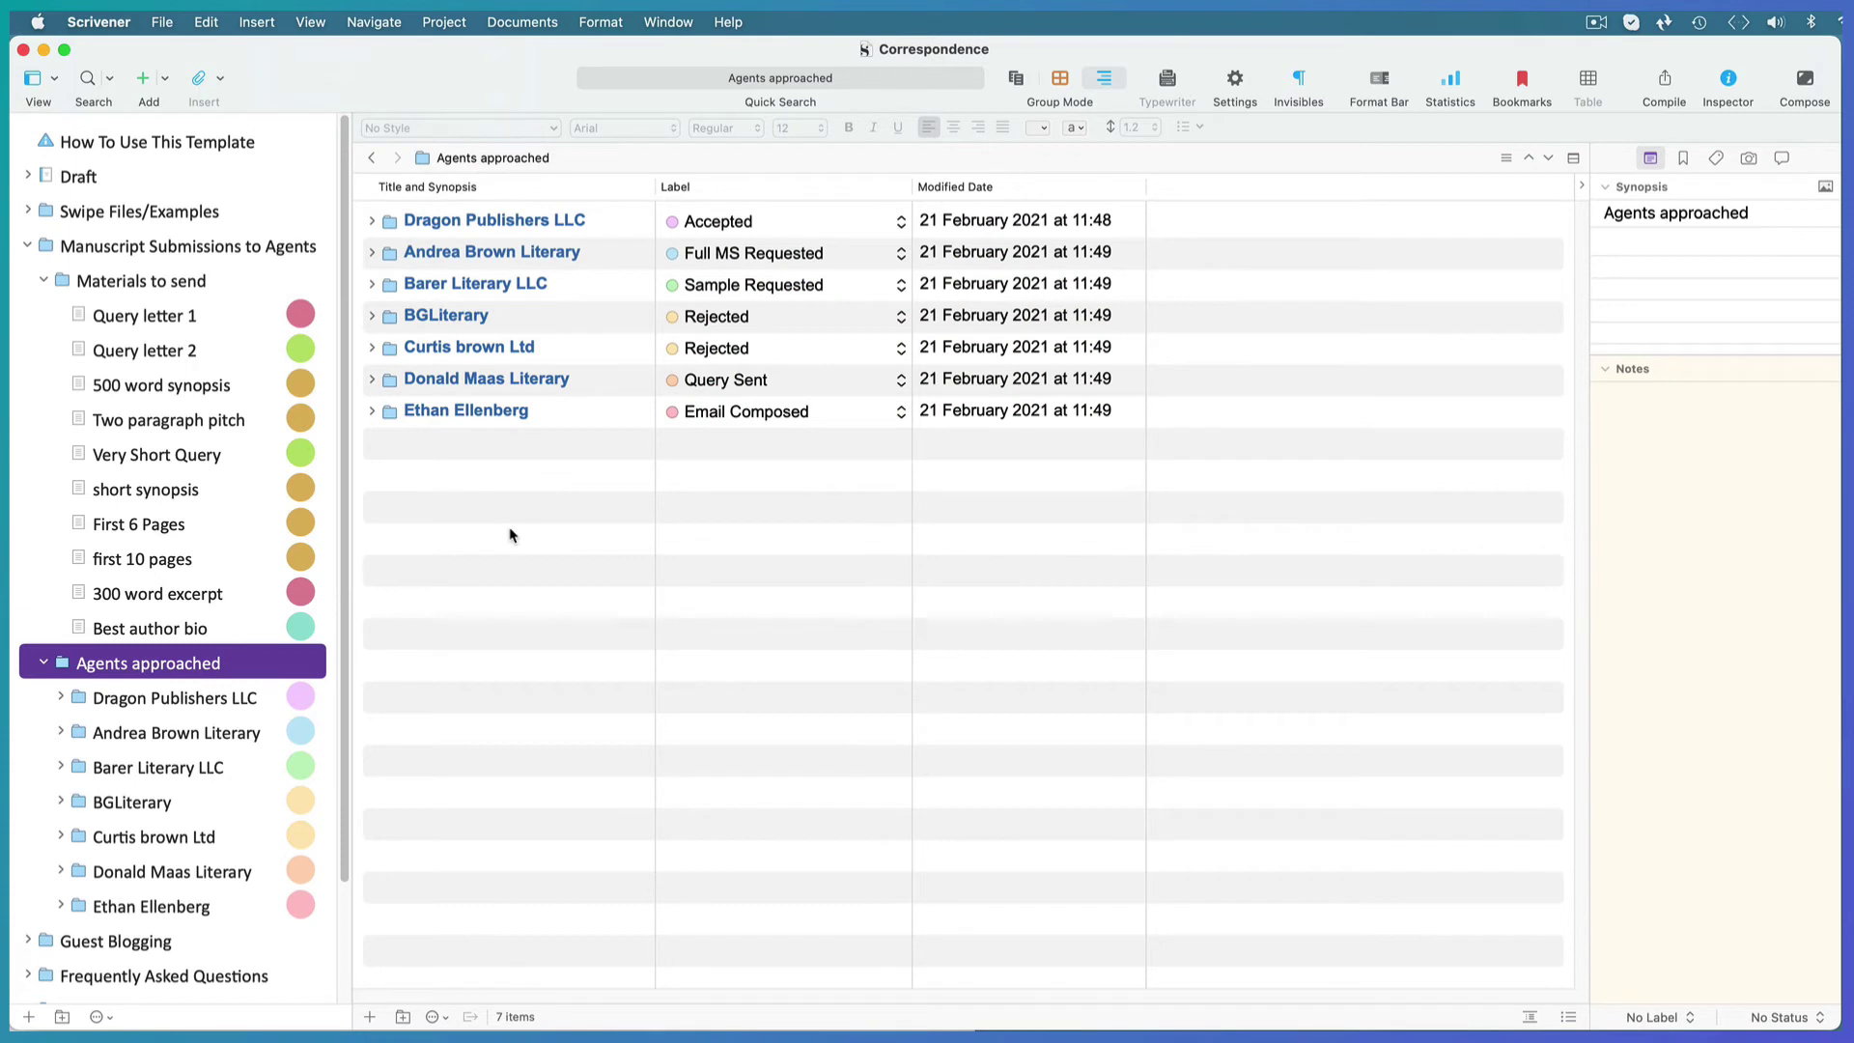
pyautogui.press('super+shift+2')
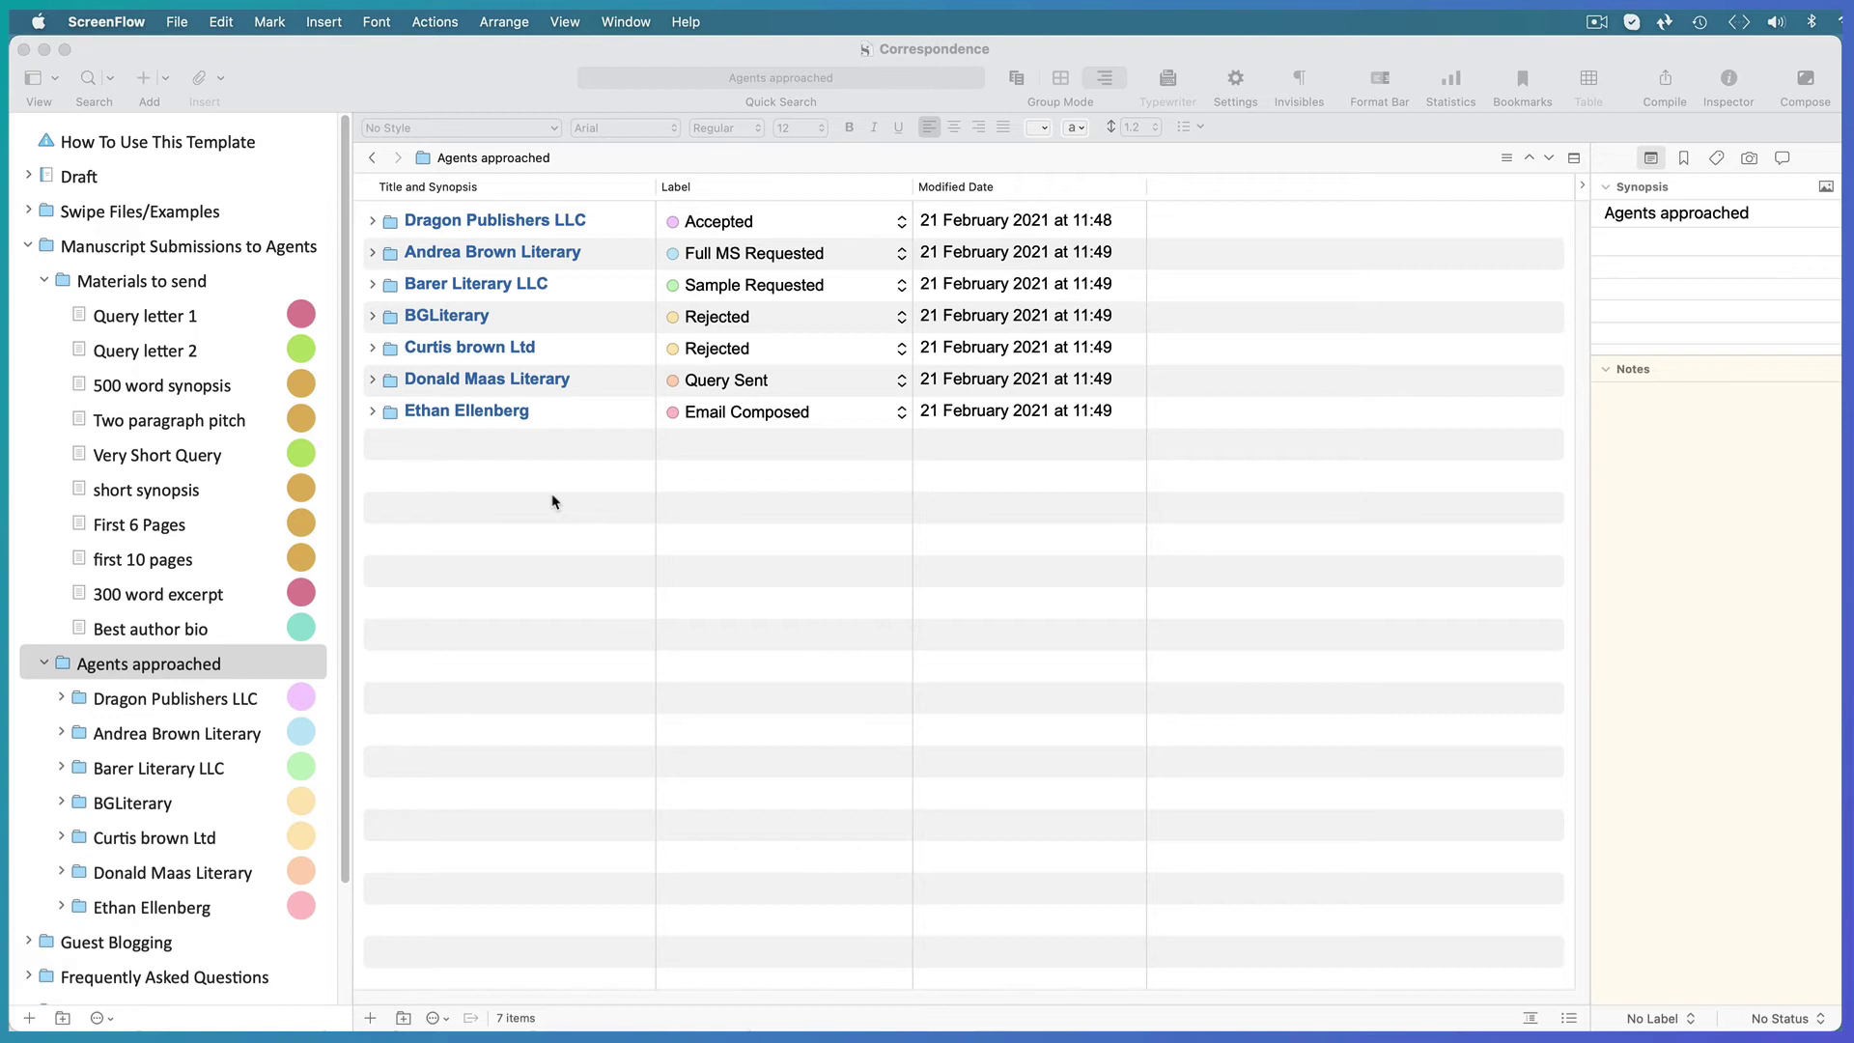
# - Check Ethan Ellenberg's label choices and the outline column chooser, leaving Email Composed and columns unchanged
pyautogui.click(901, 413)
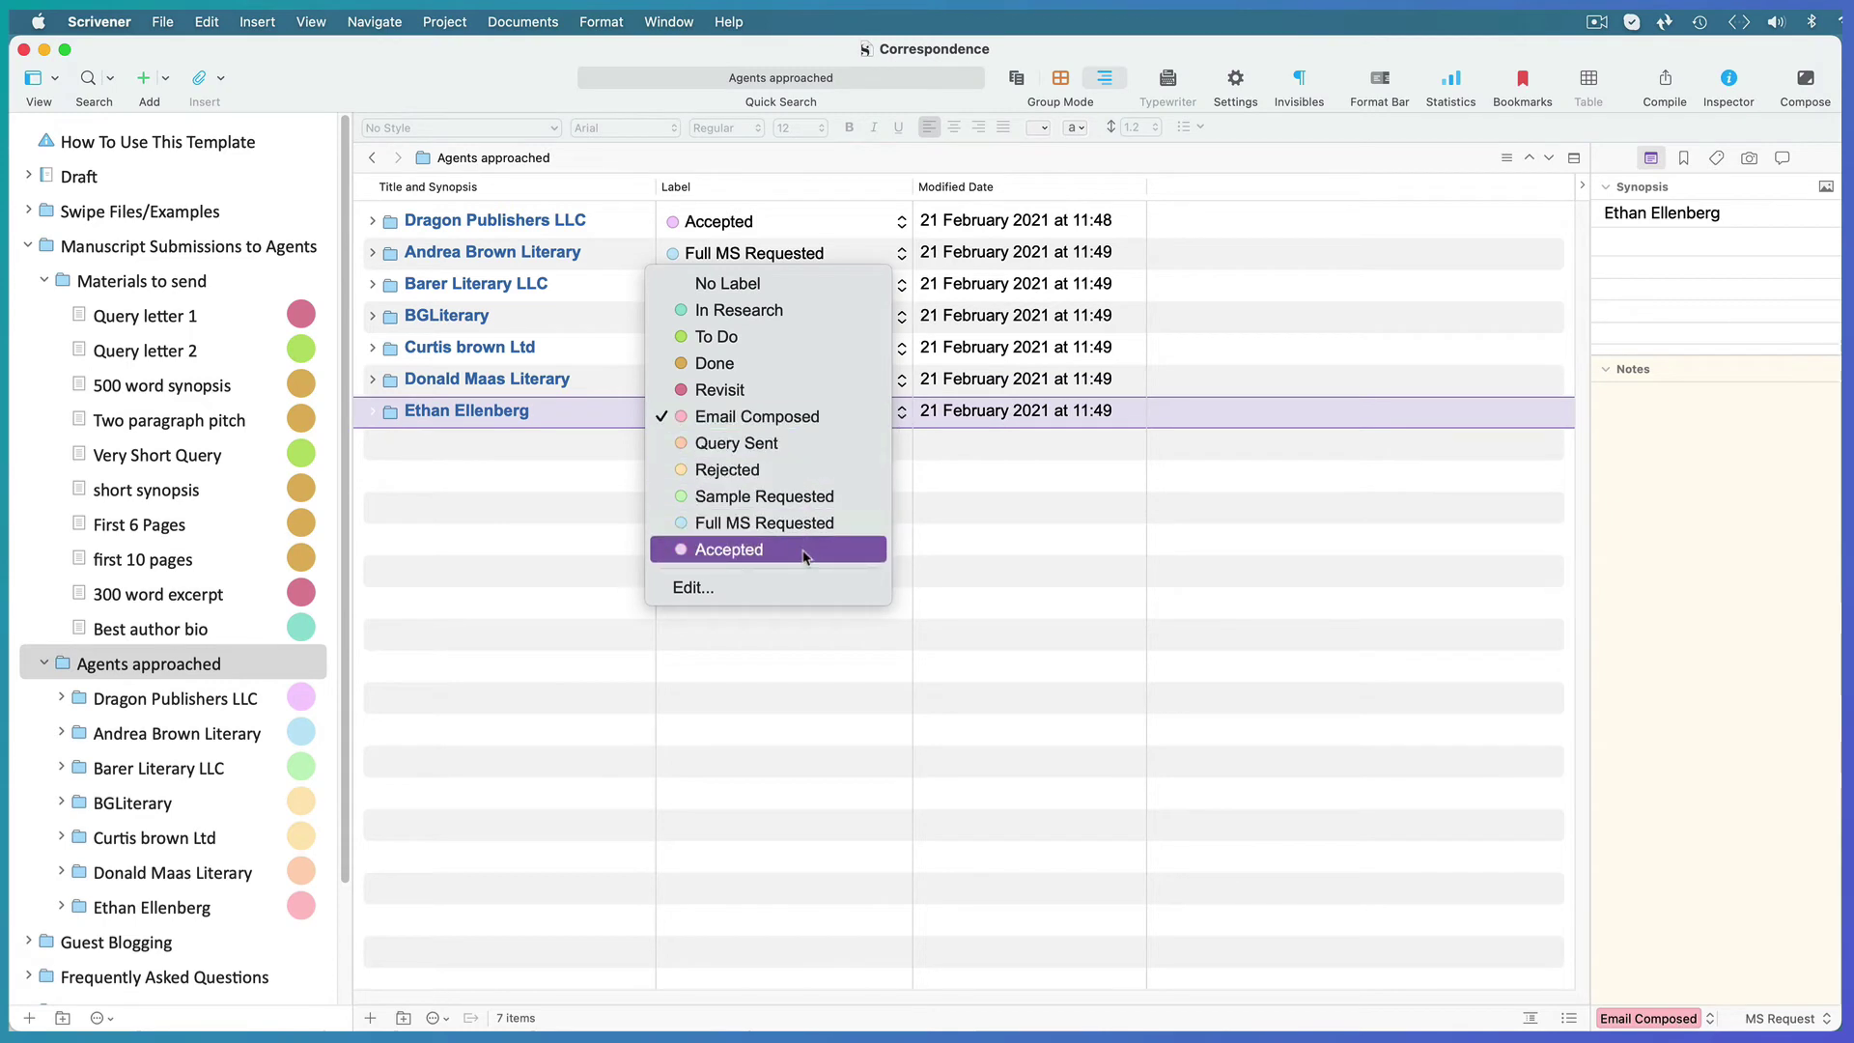
pyautogui.click(1056, 477)
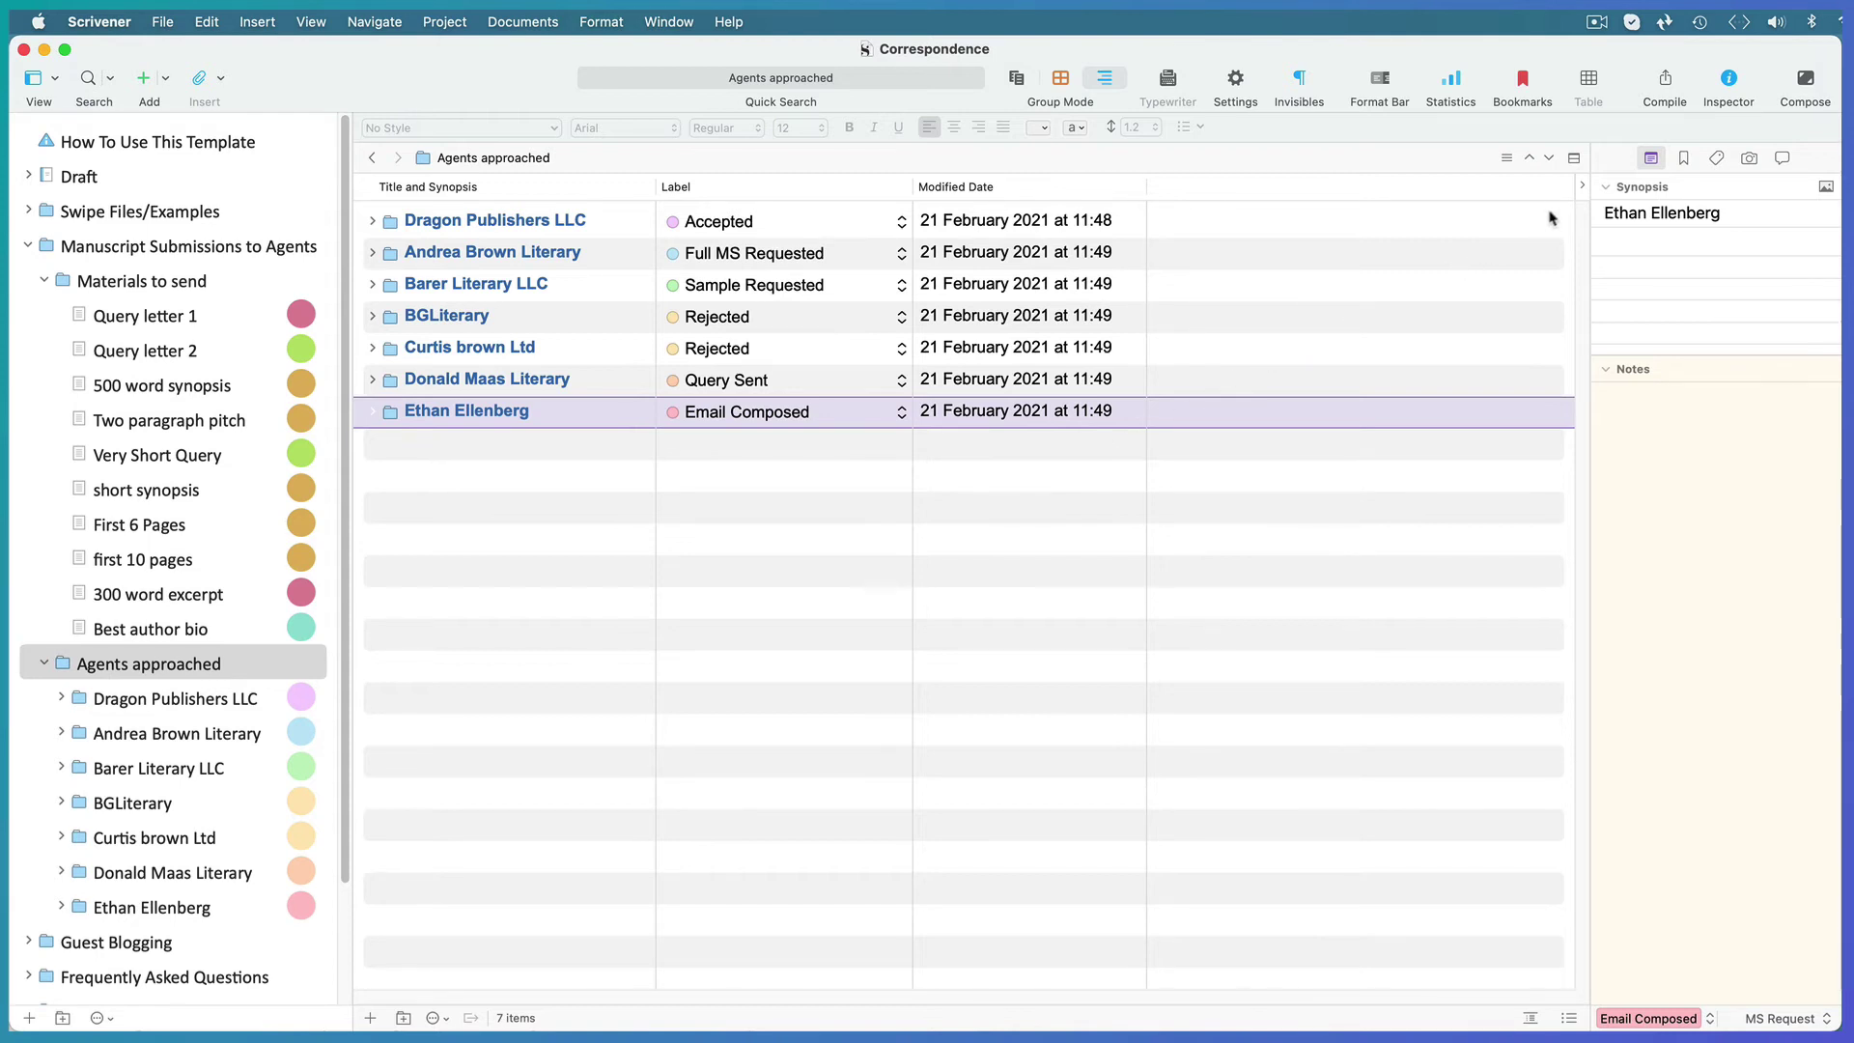
pyautogui.click(1584, 189)
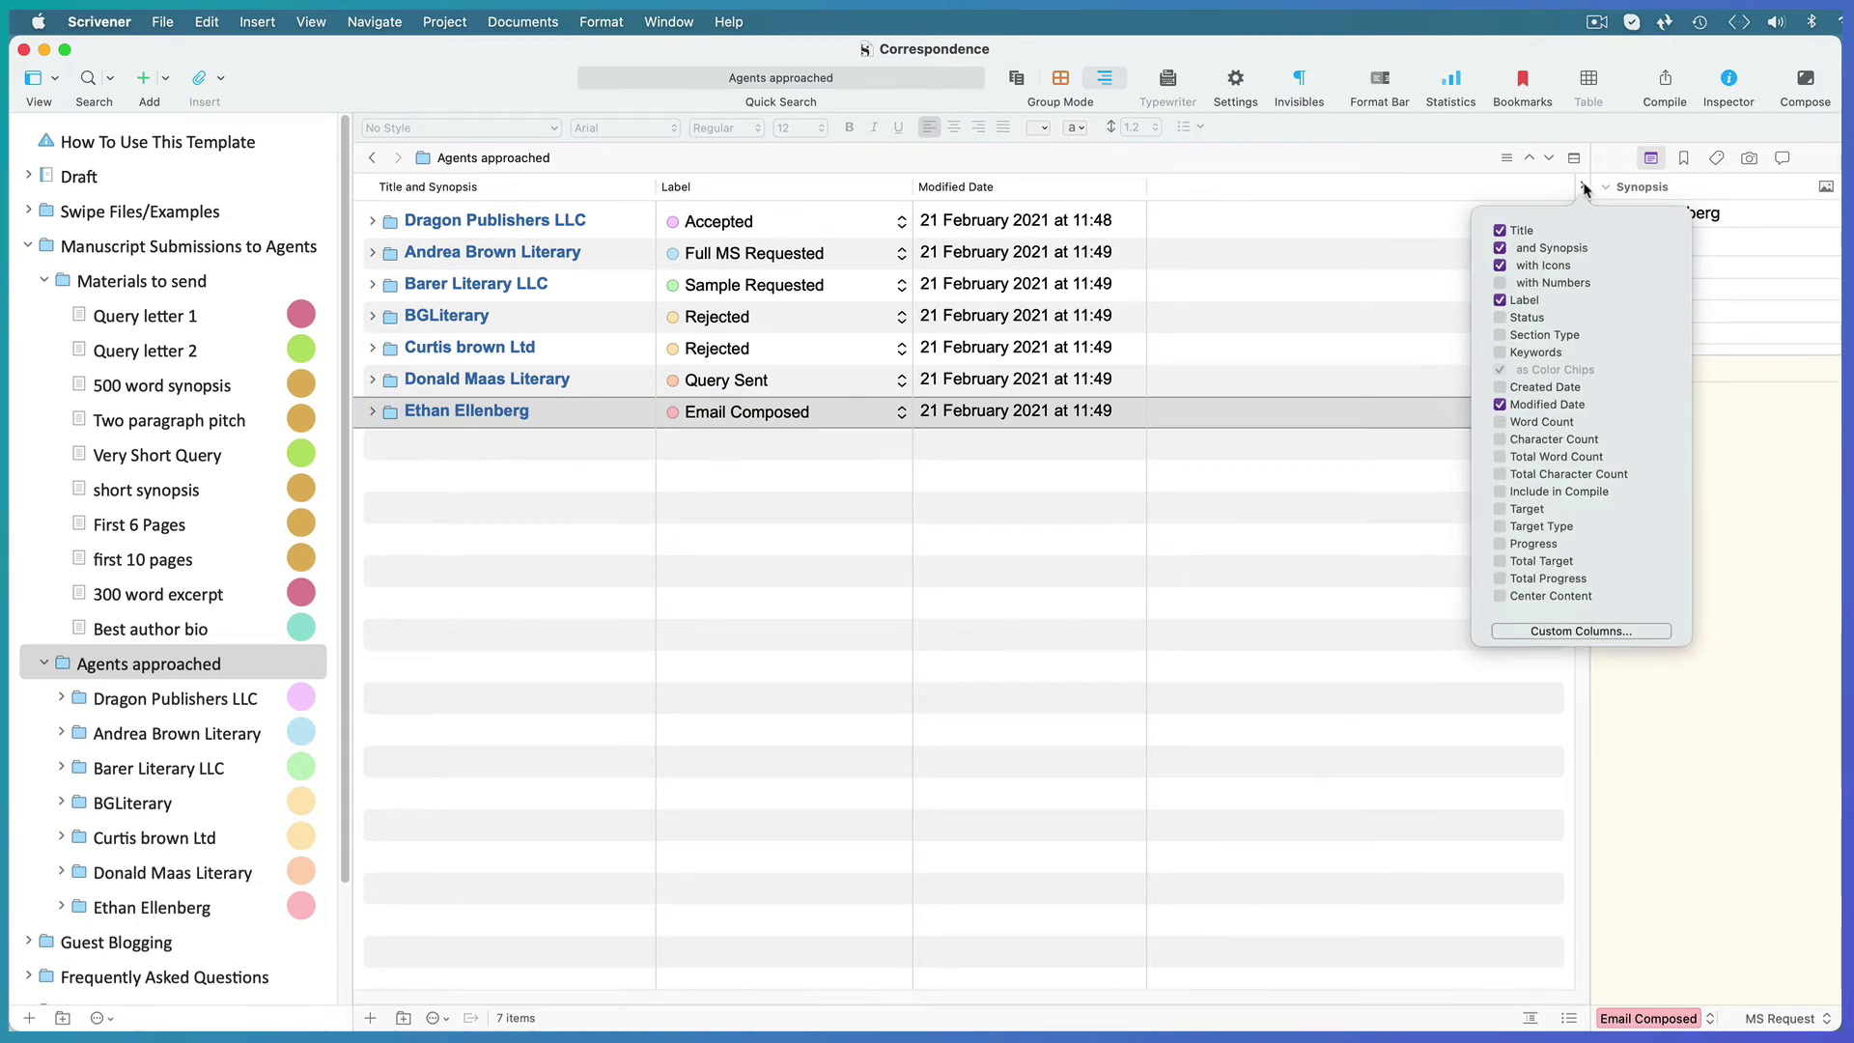
pyautogui.click(1584, 189)
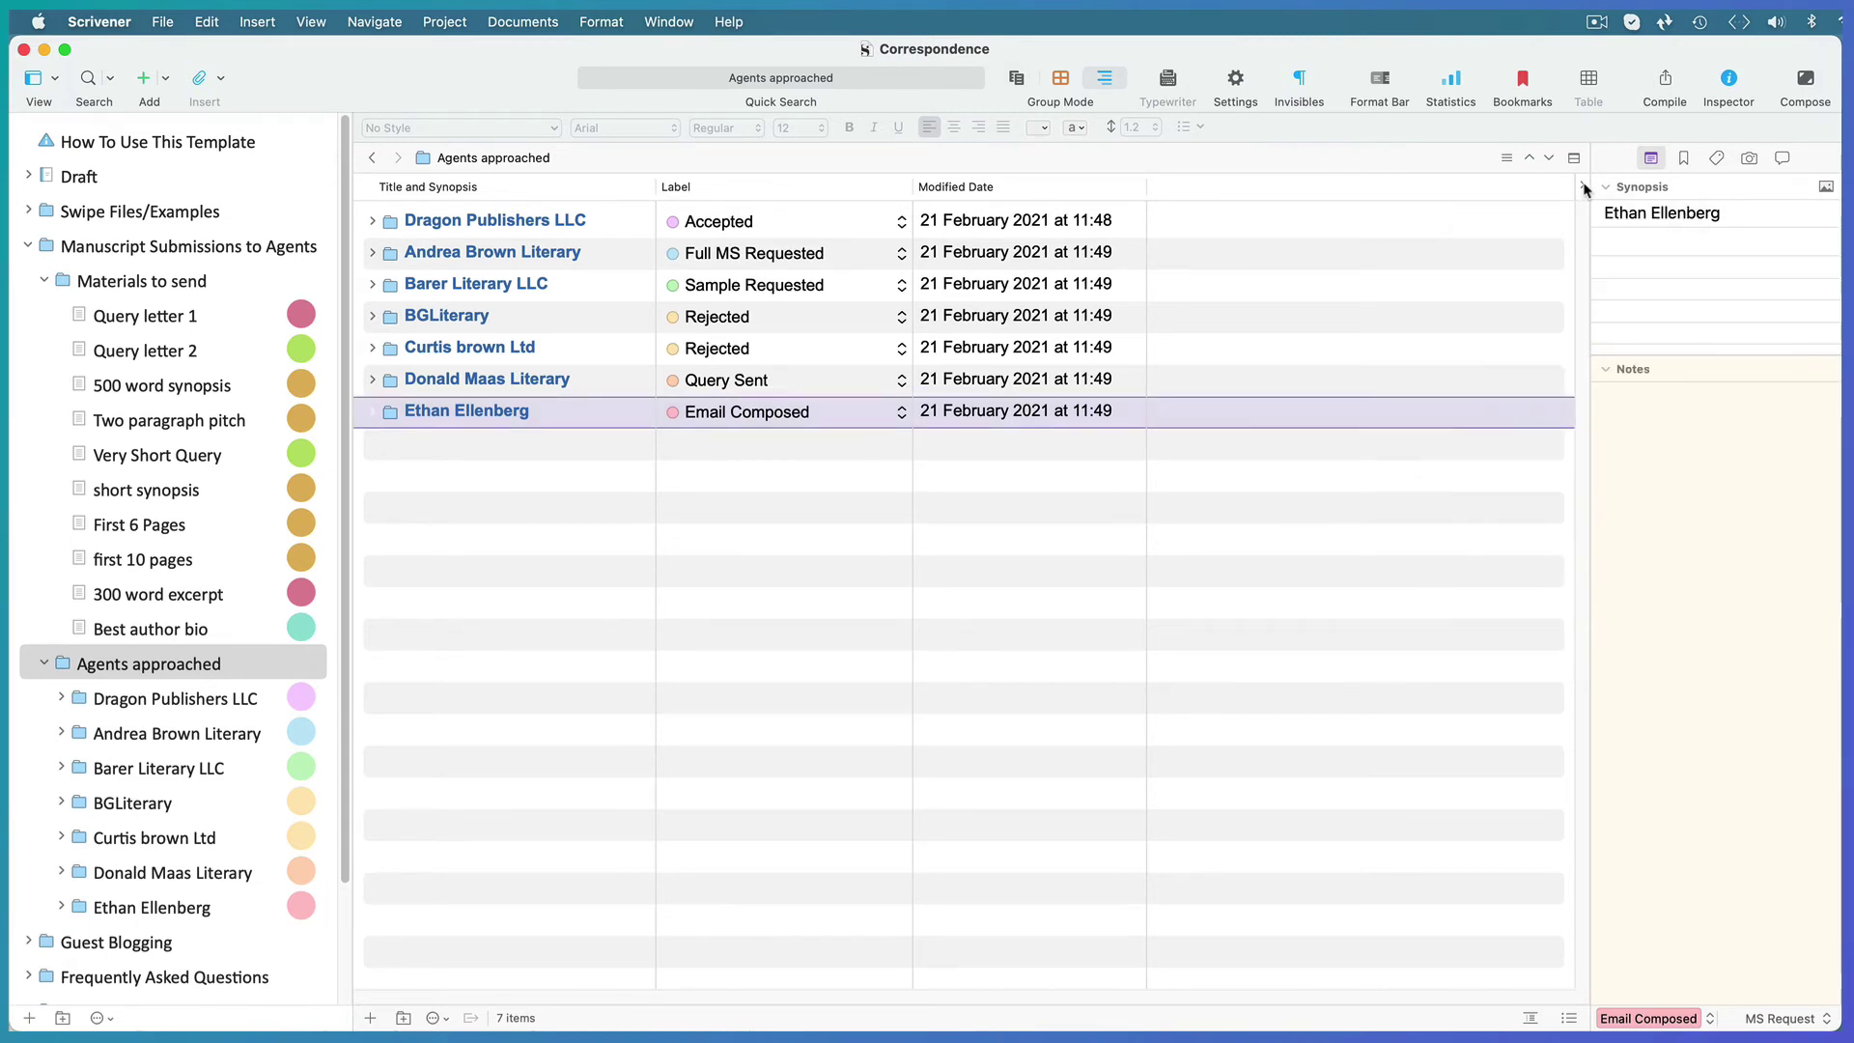
# - Collapse Manuscript Submissions to Agents and view Websites approached as combined Scrivenings text
pyautogui.click(28, 247)
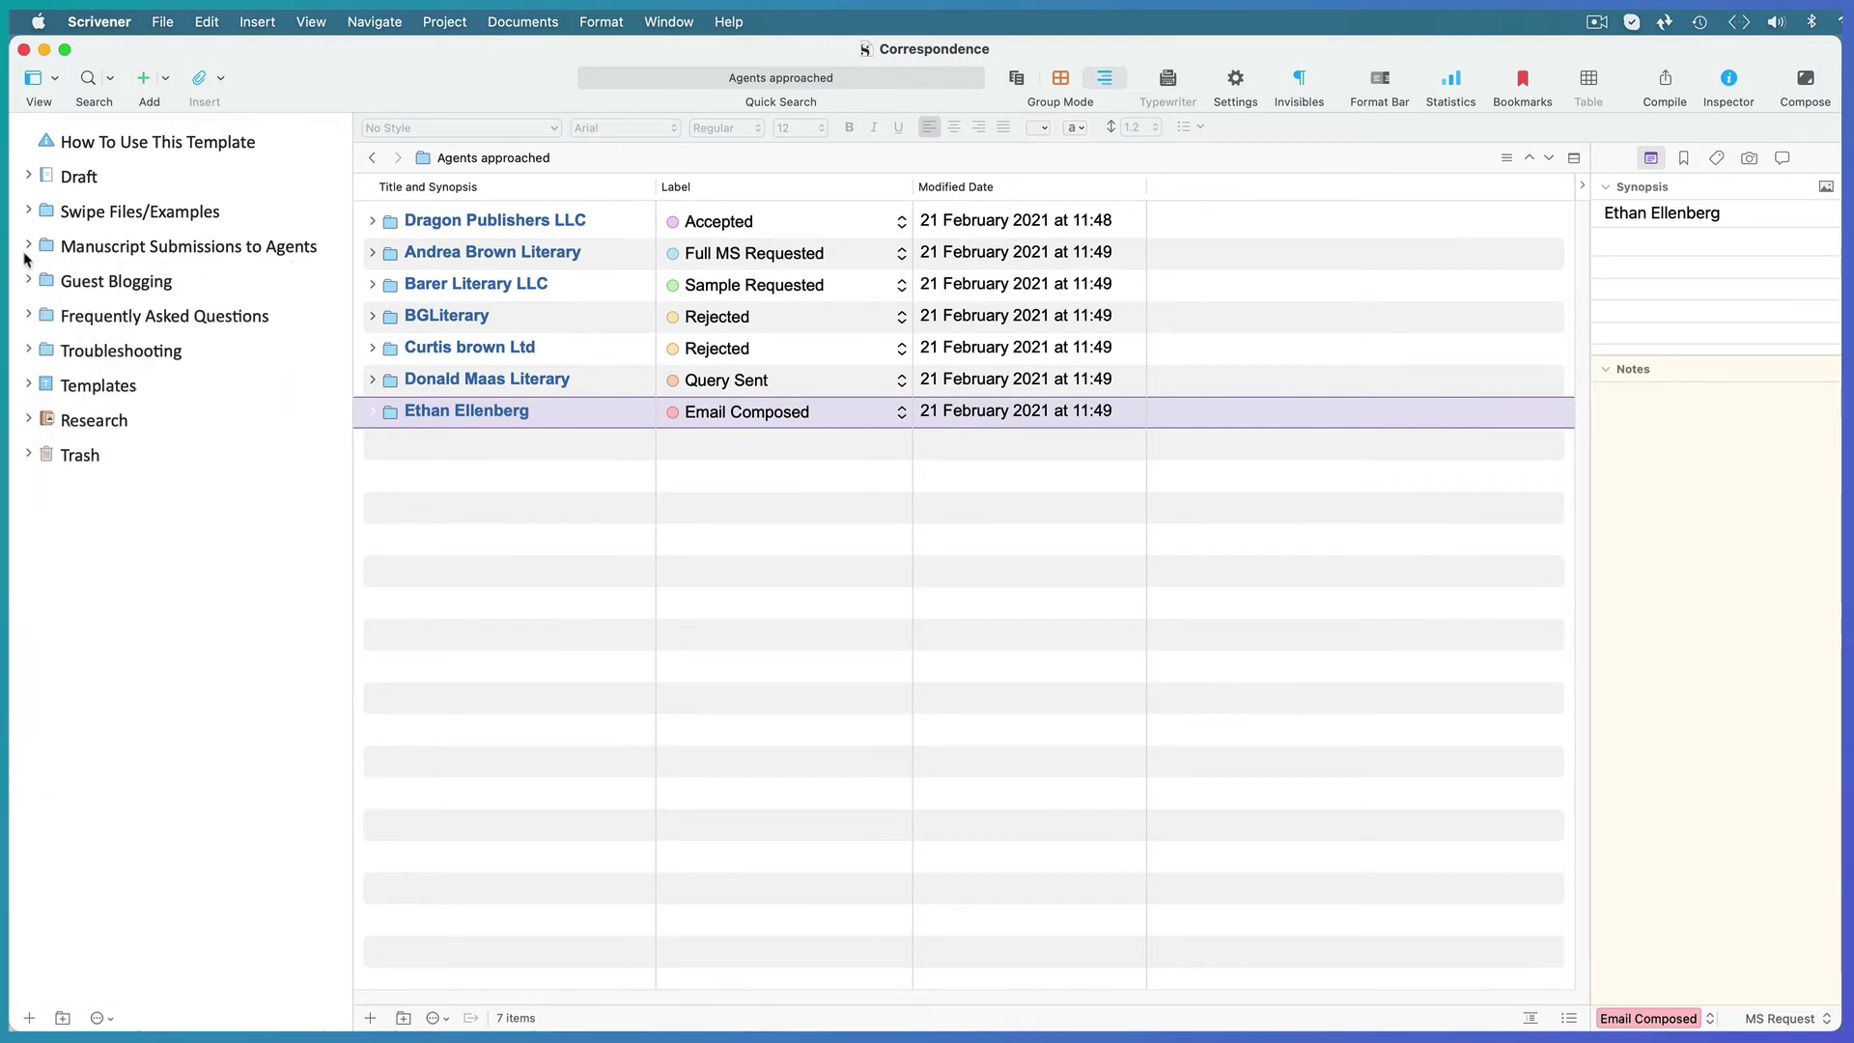
pyautogui.click(28, 281)
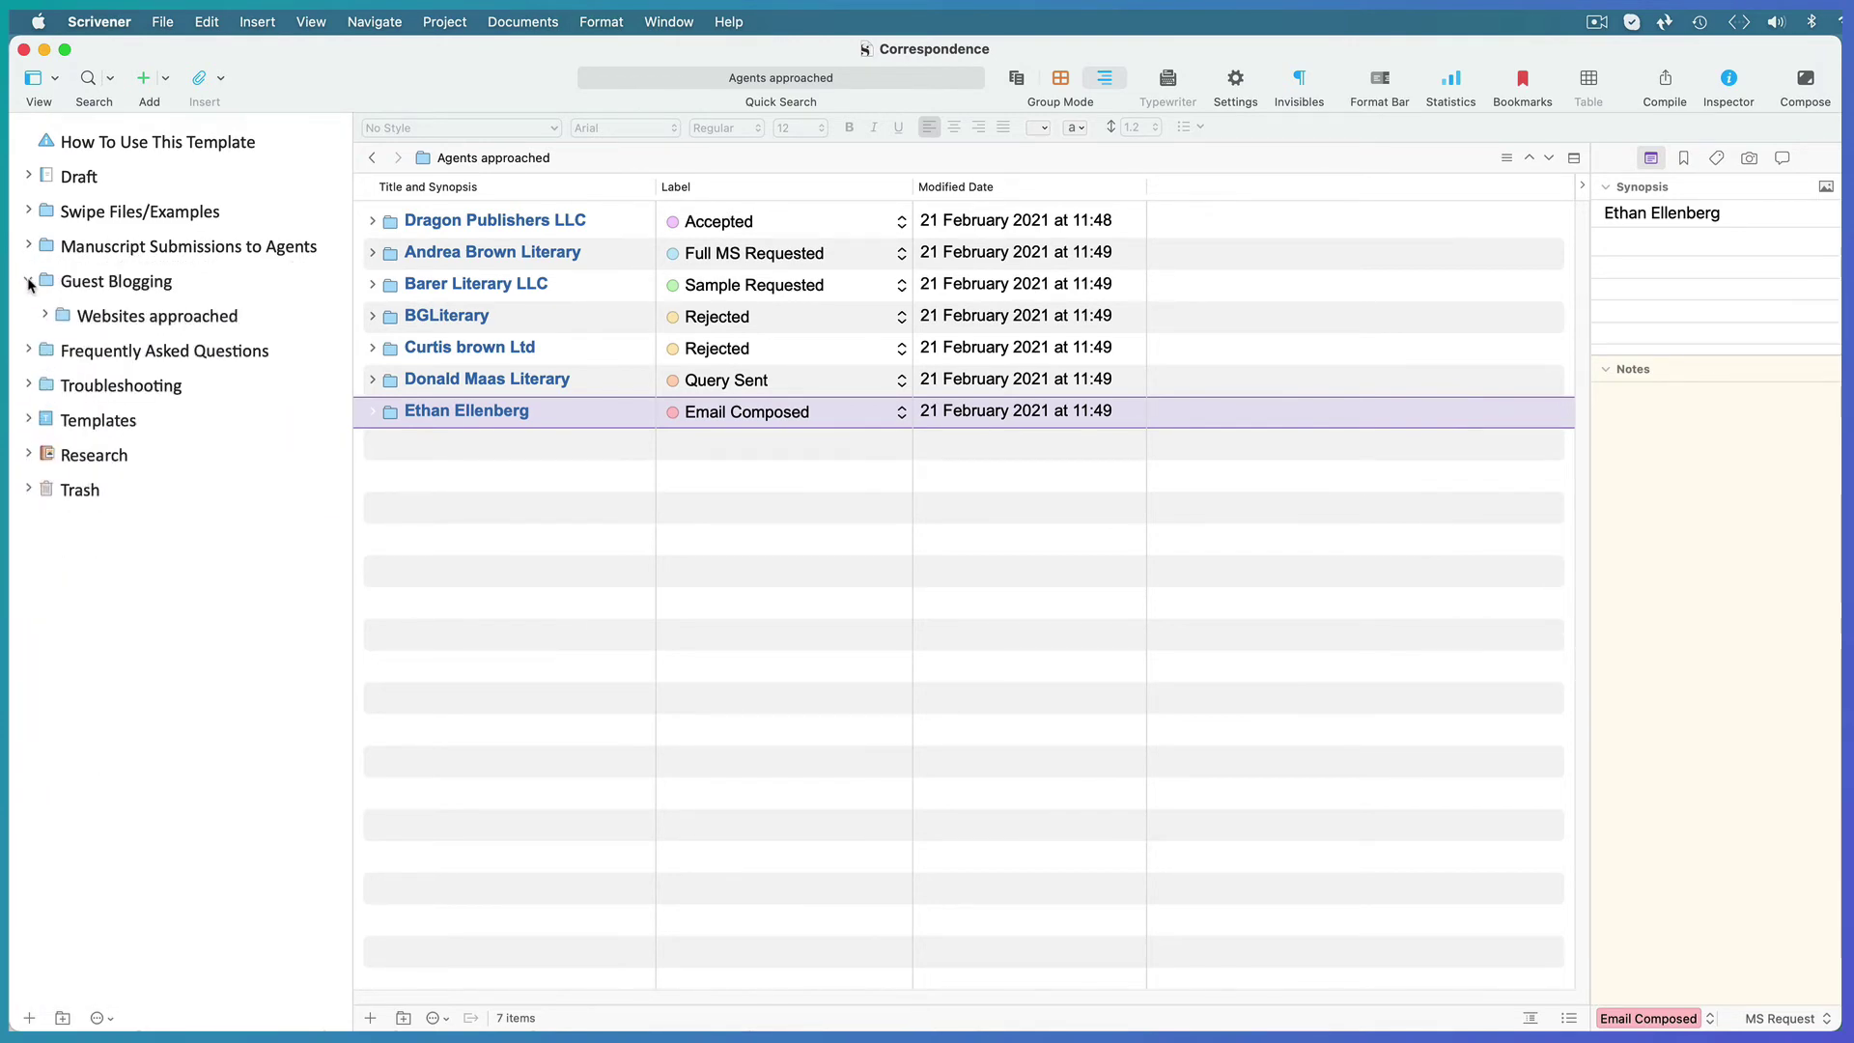
pyautogui.click(123, 322)
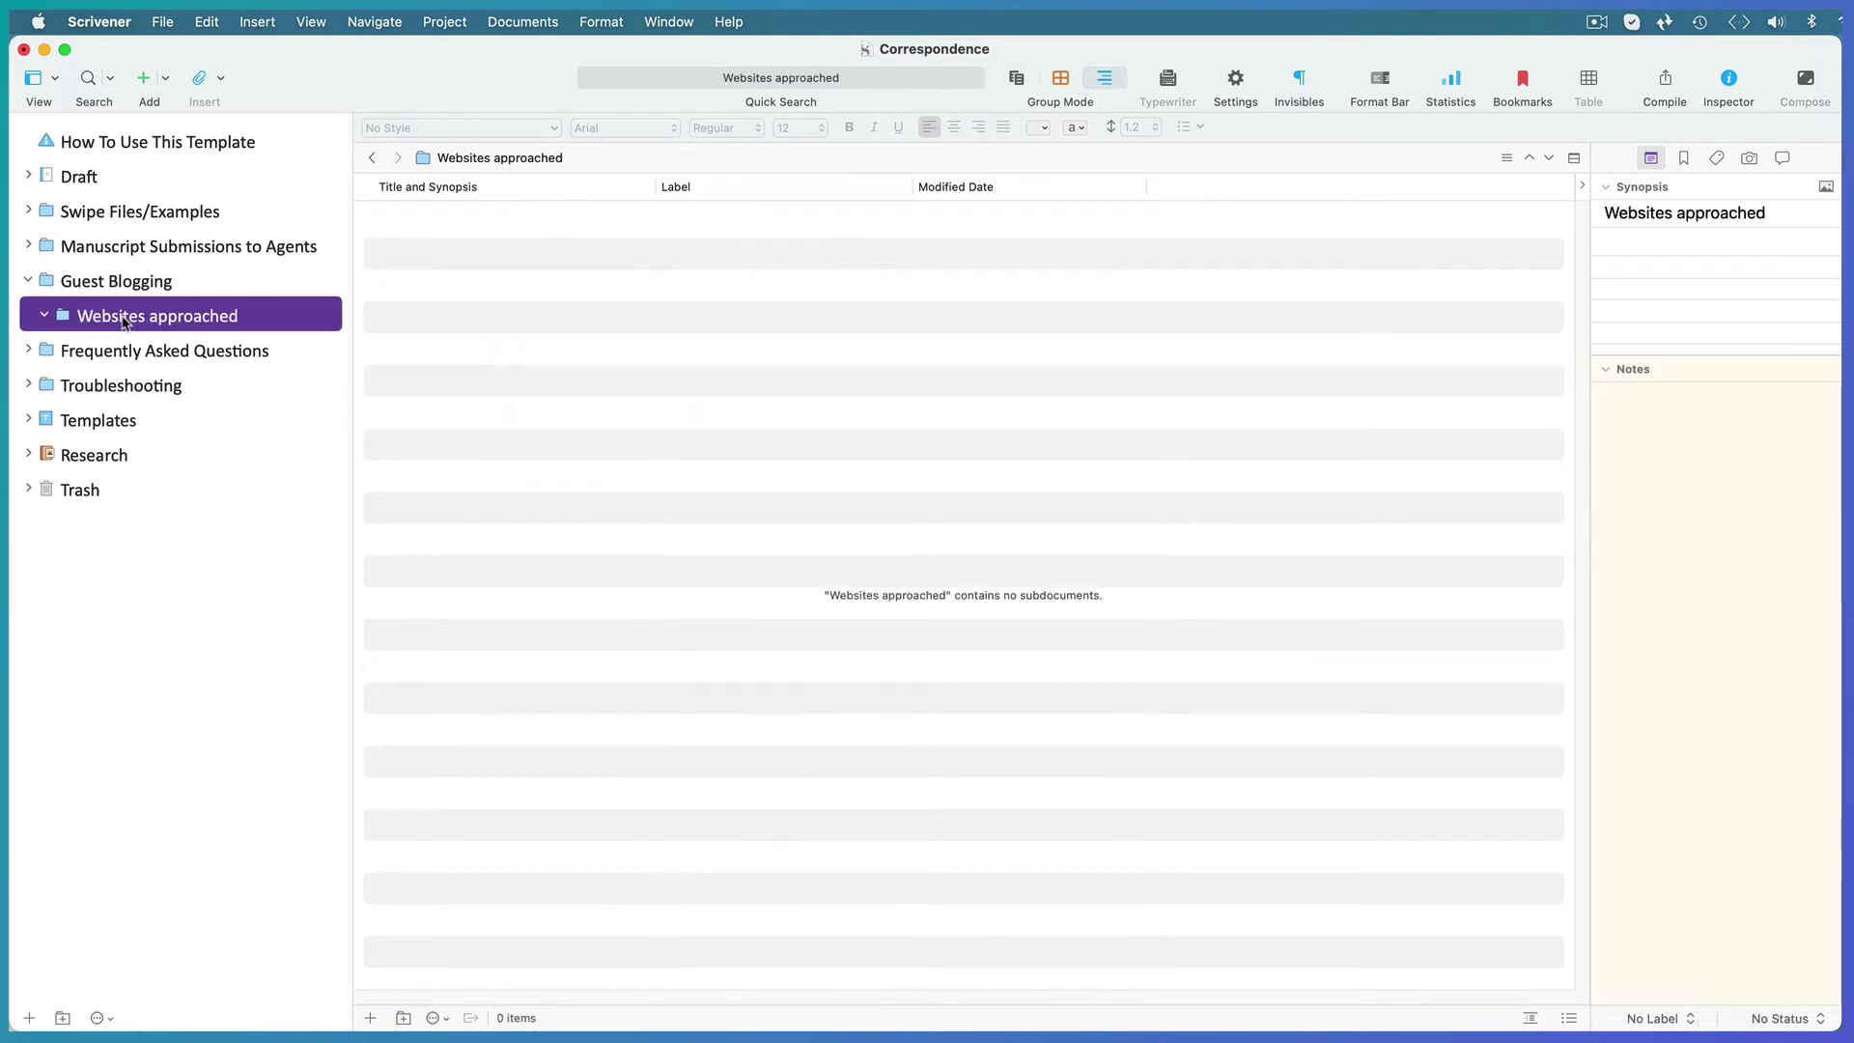
pyautogui.click(1018, 81)
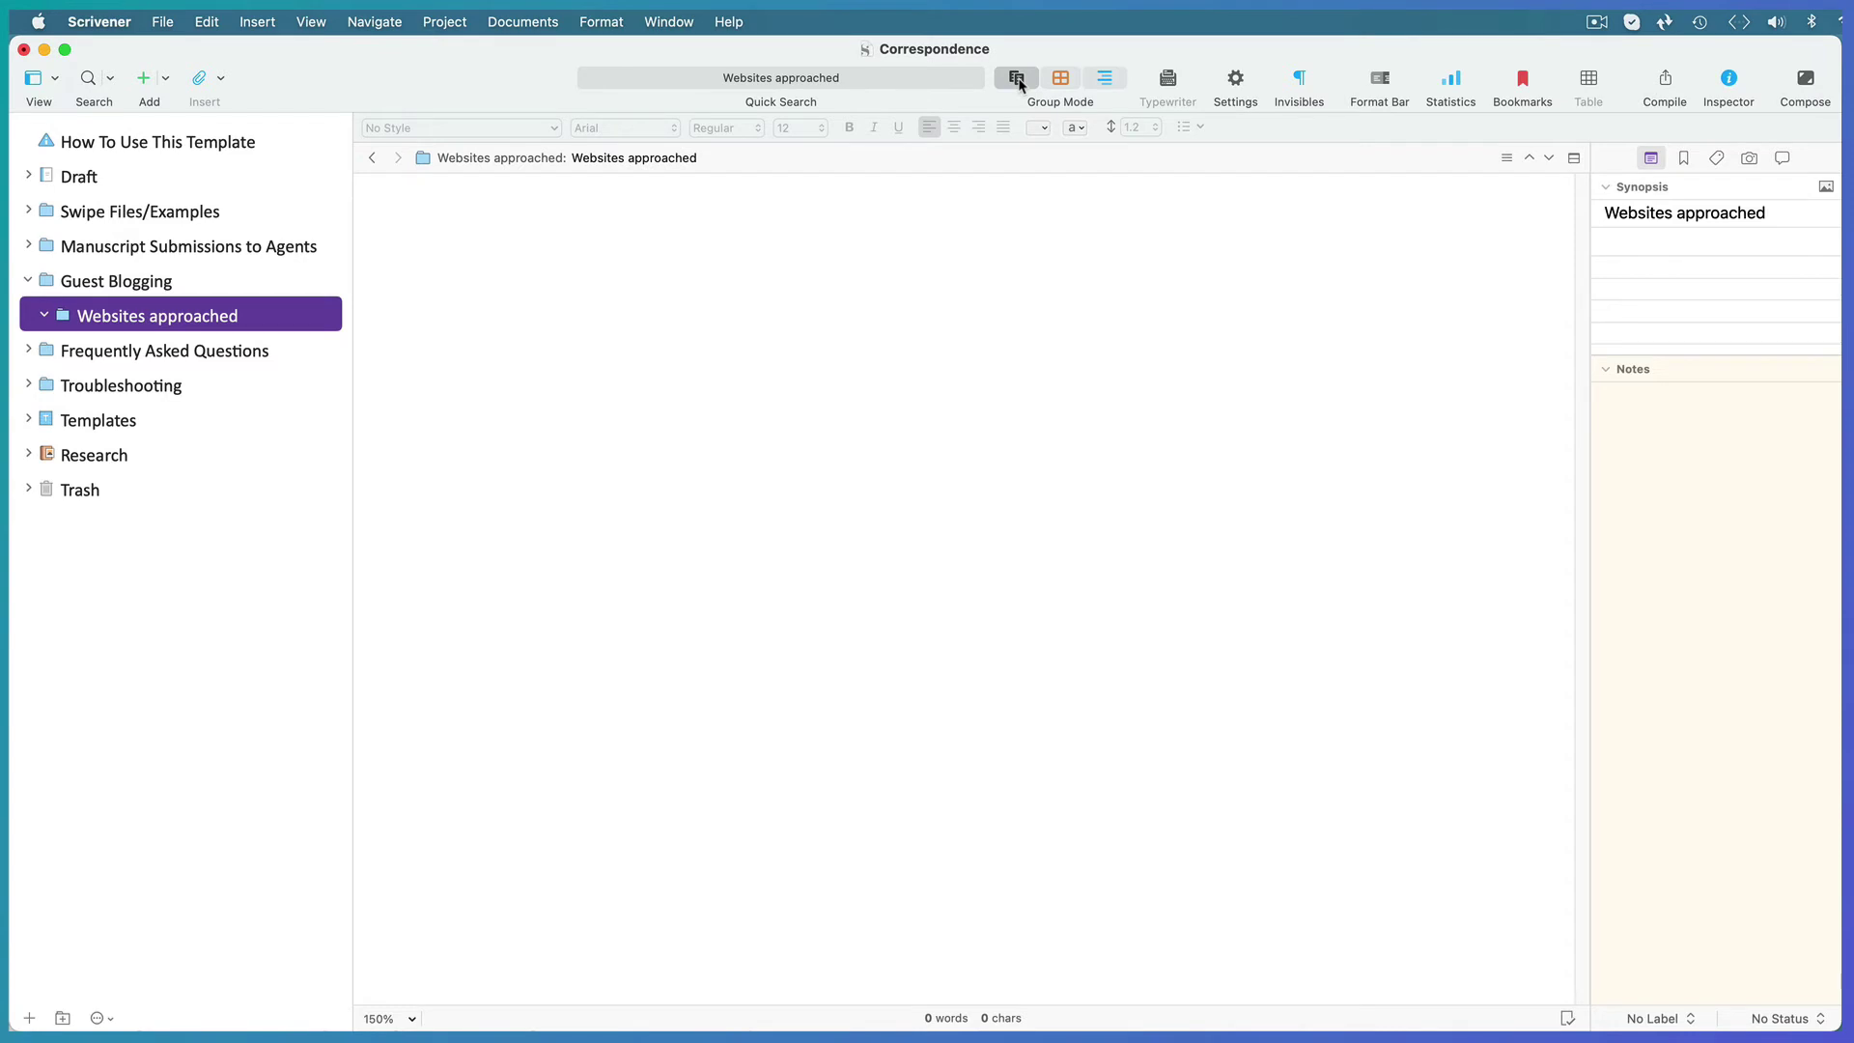
# - Inspect the documents in the Guest Blog Posts template, then fold the Templates folder away
pyautogui.click(29, 421)
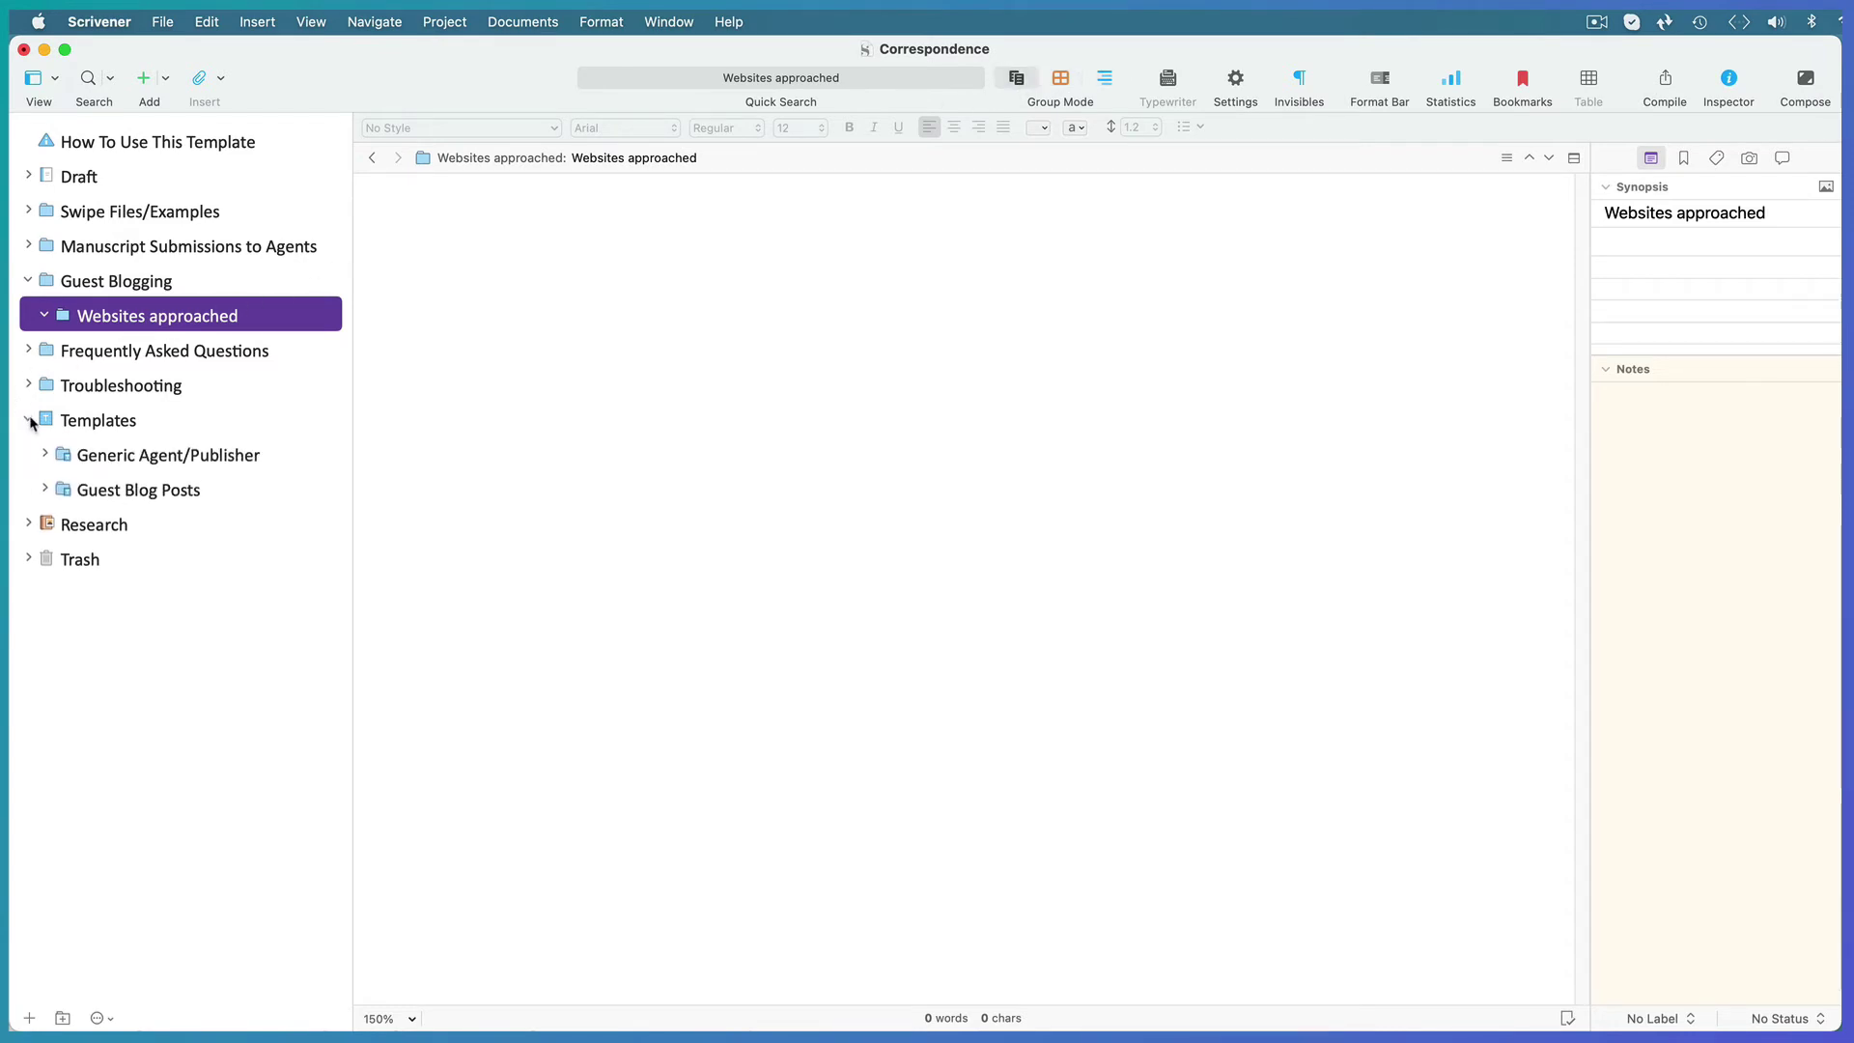
pyautogui.click(44, 489)
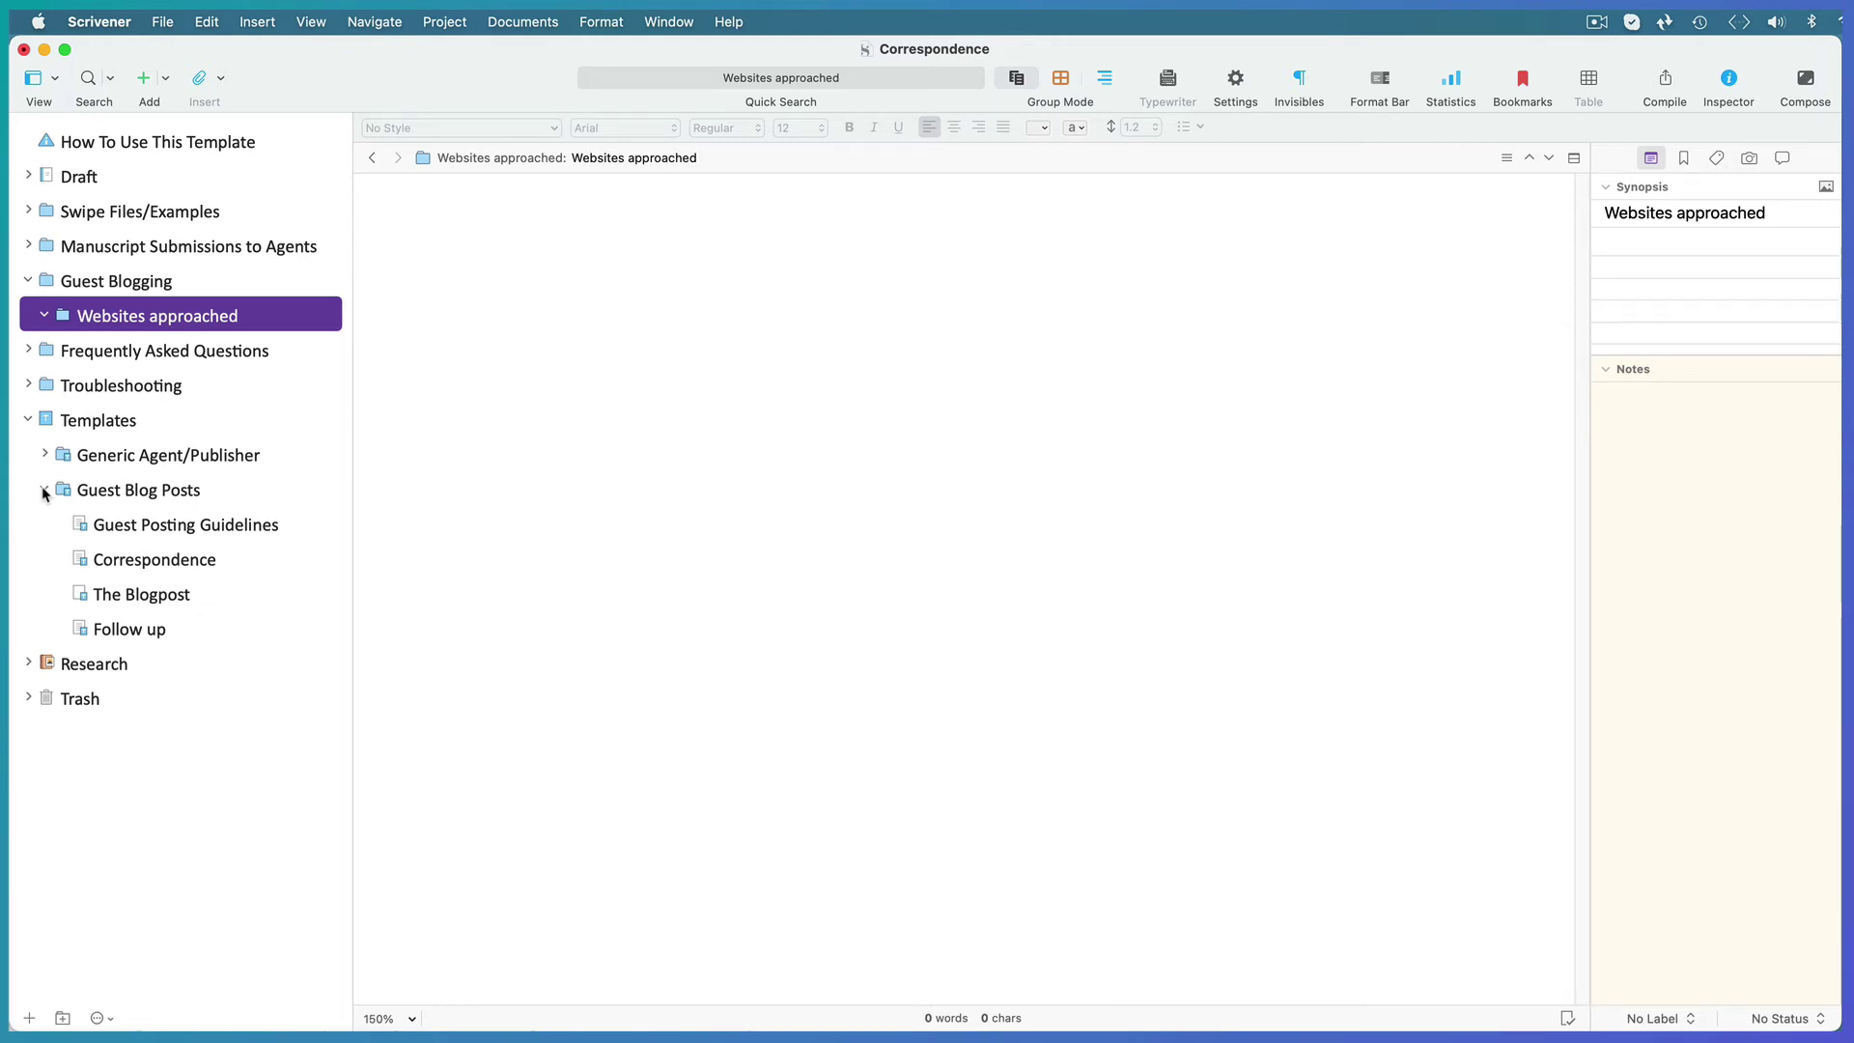
pyautogui.click(44, 491)
pyautogui.click(29, 419)
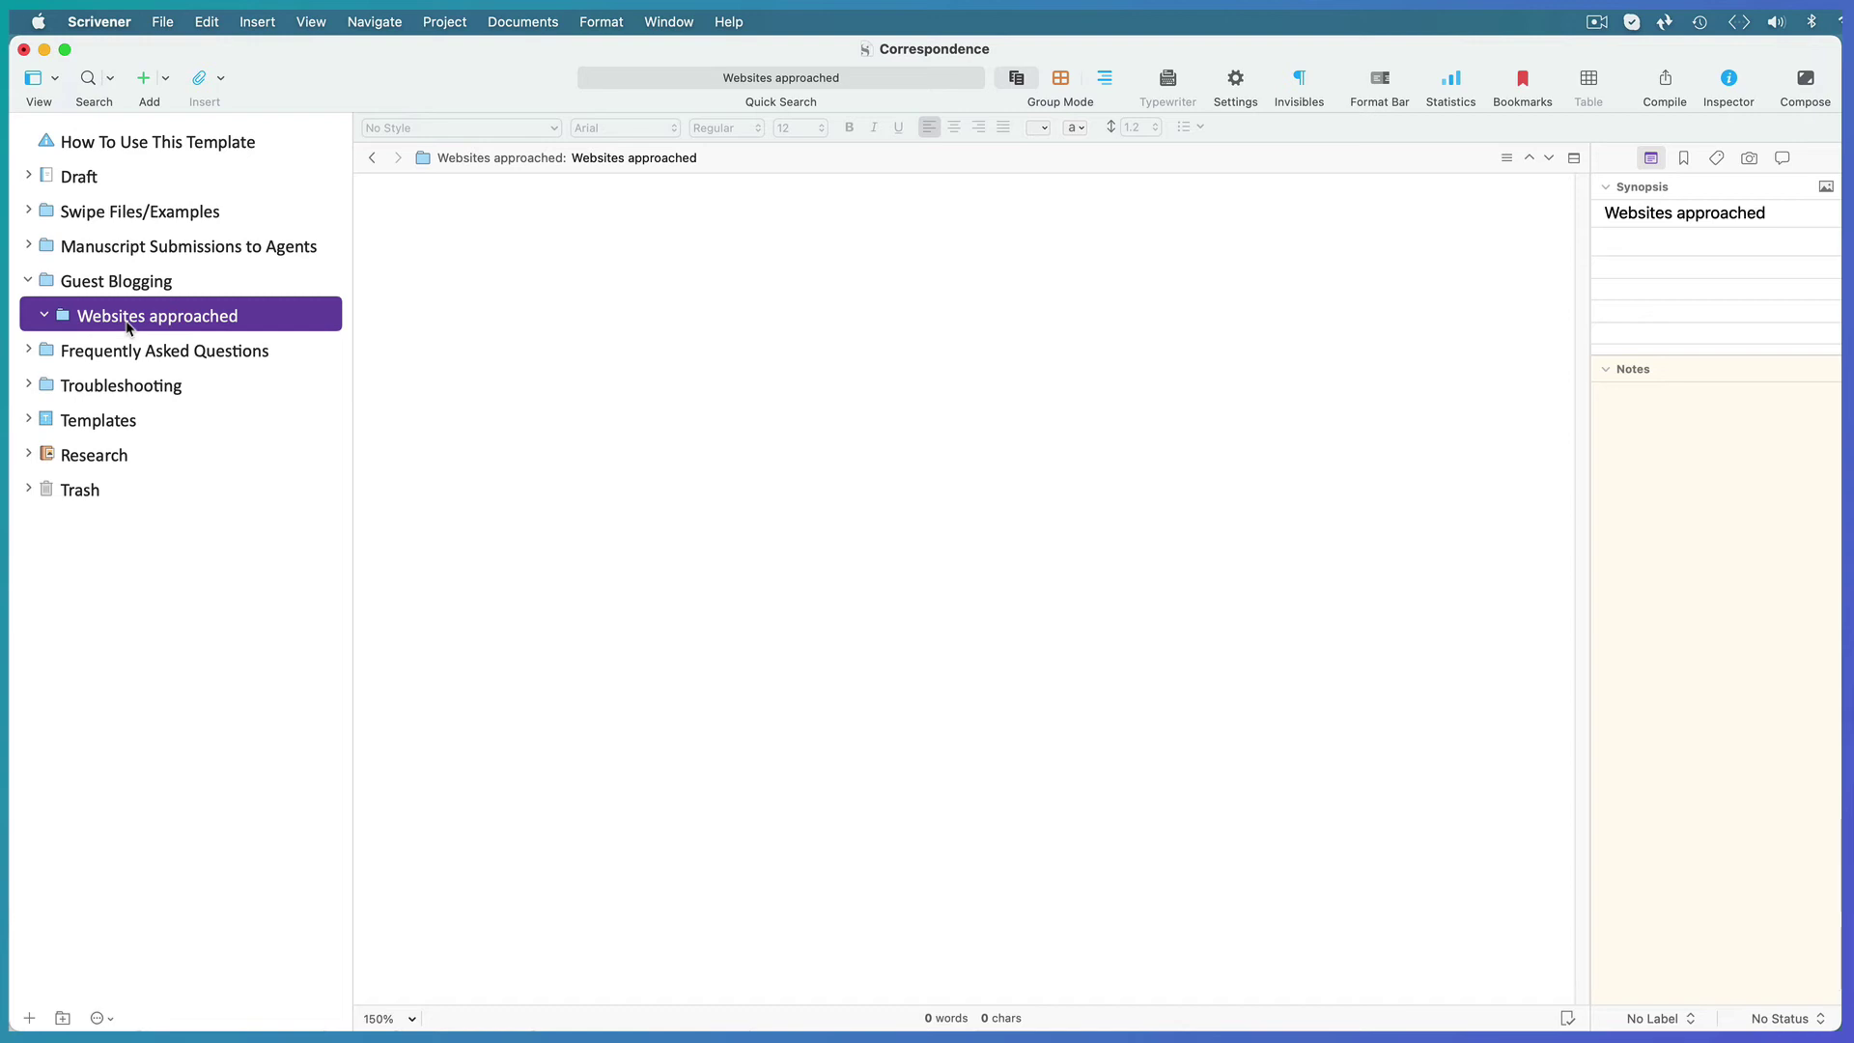
# - Add a For Design INC folder from the Guest Blog Posts template inside Websites approached
pyautogui.click(445, 23)
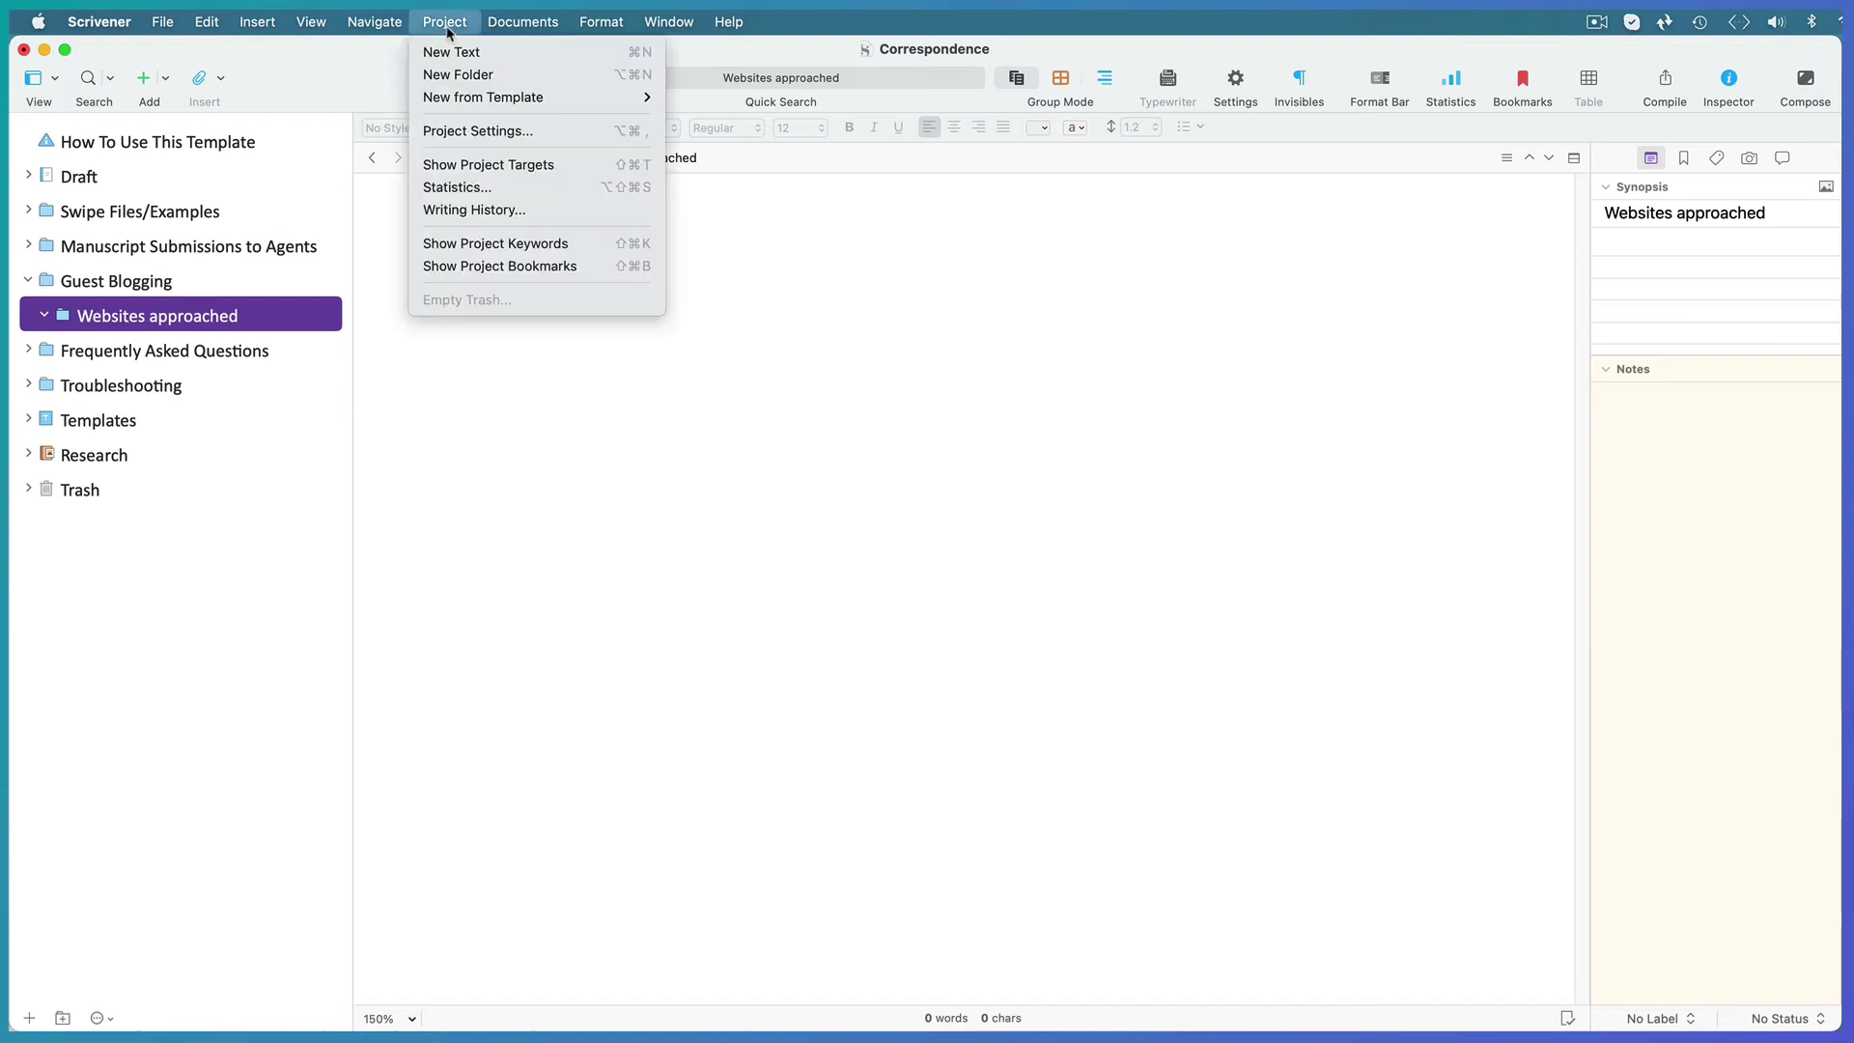
pyautogui.moveTo(463, 98)
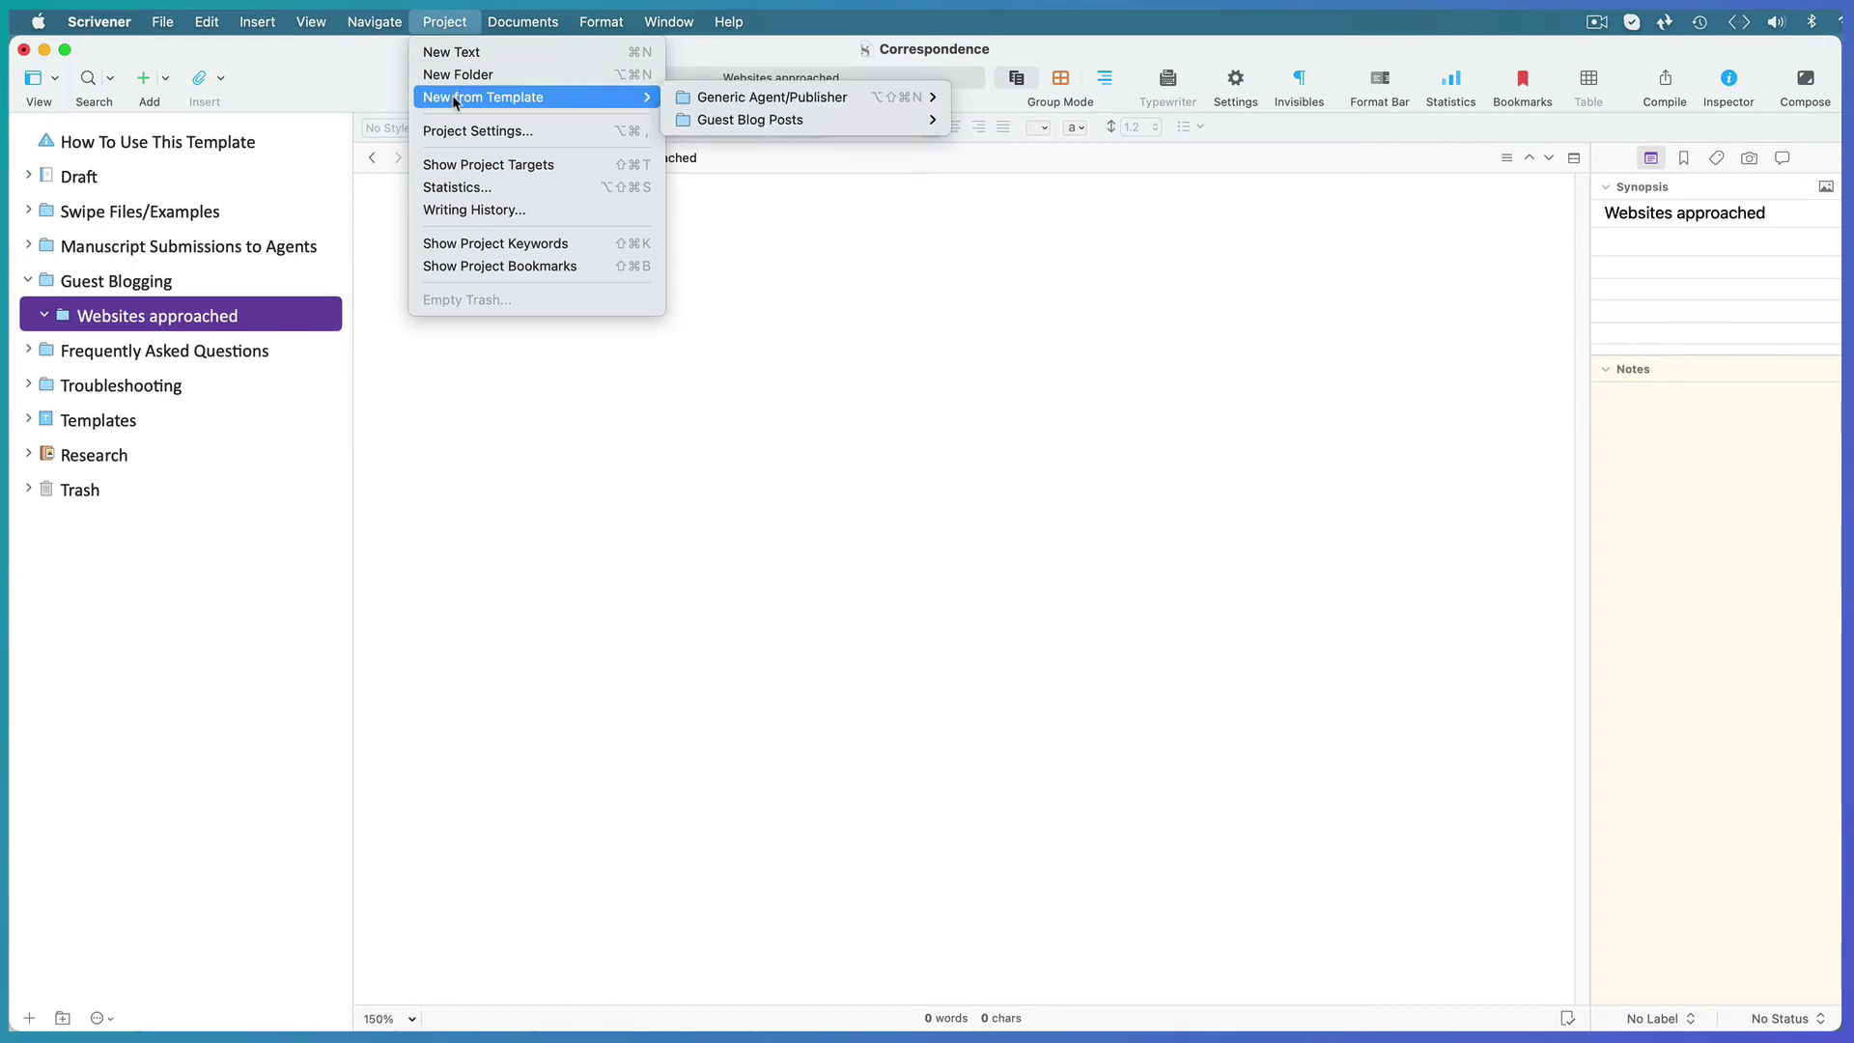
pyautogui.moveTo(718, 101)
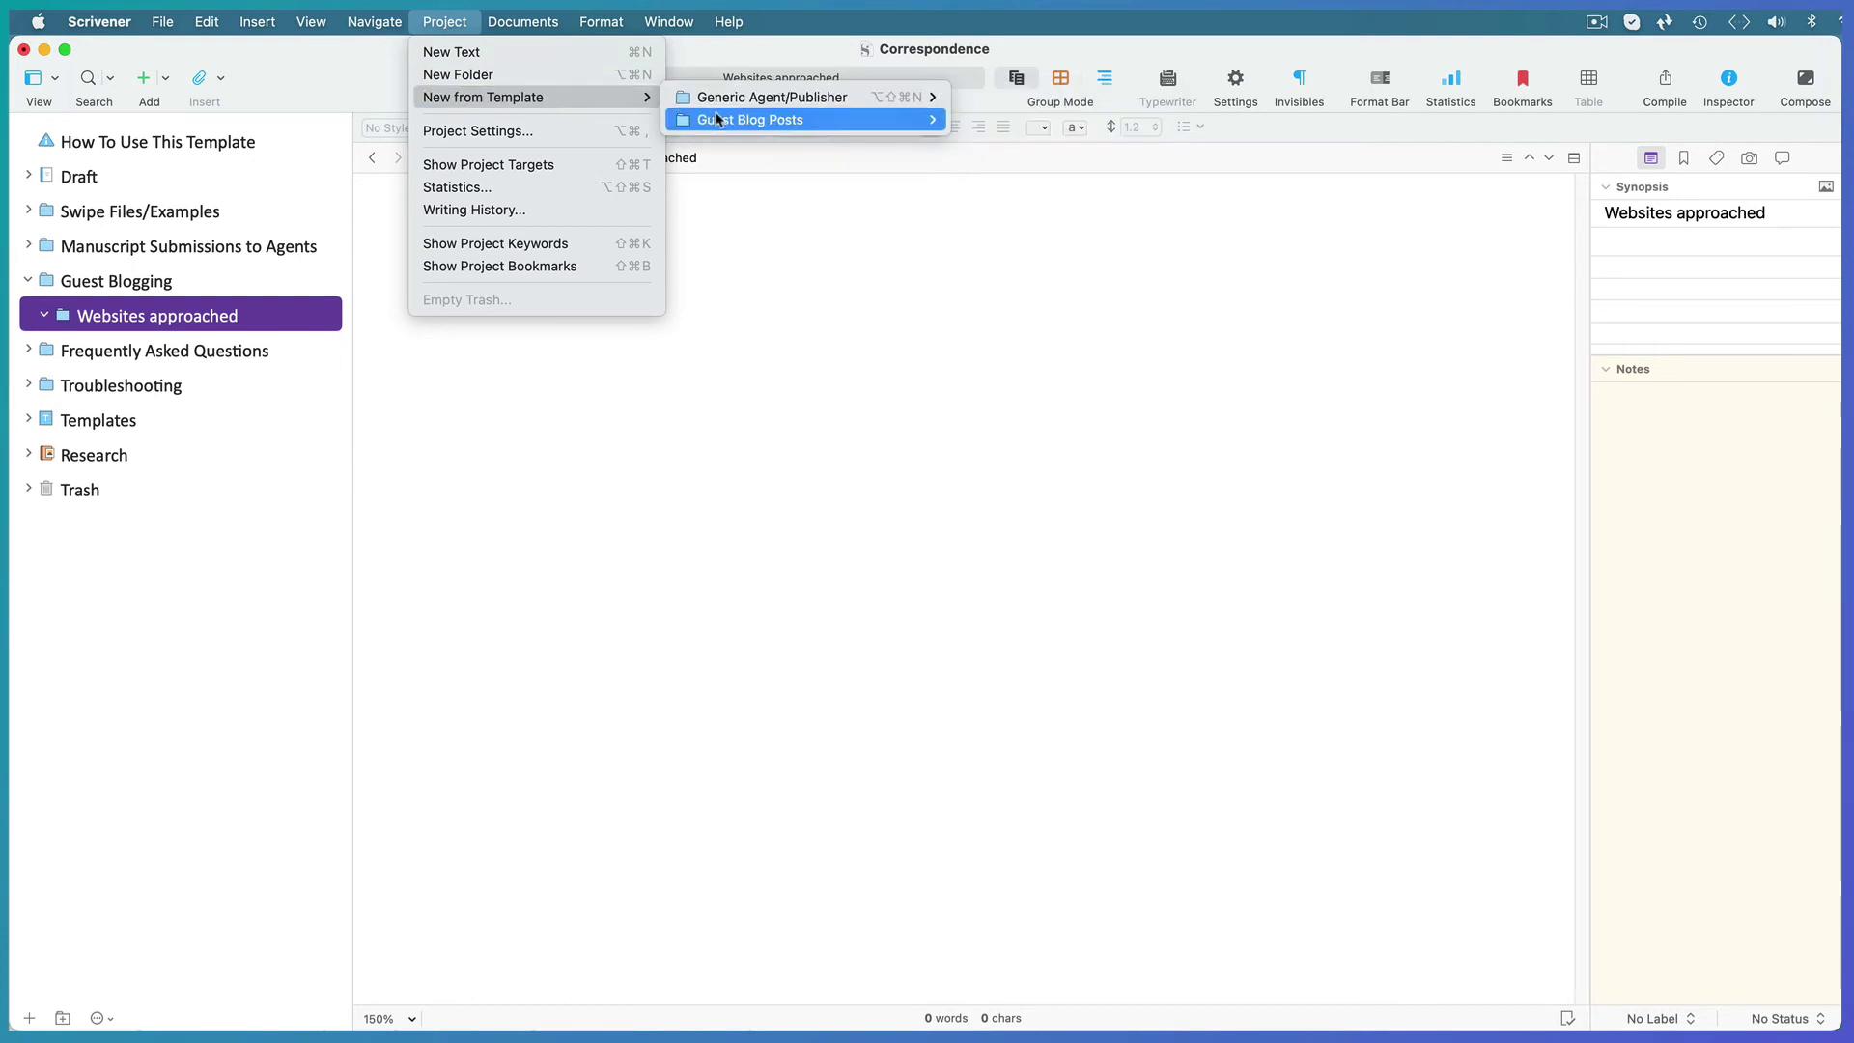
pyautogui.click(720, 120)
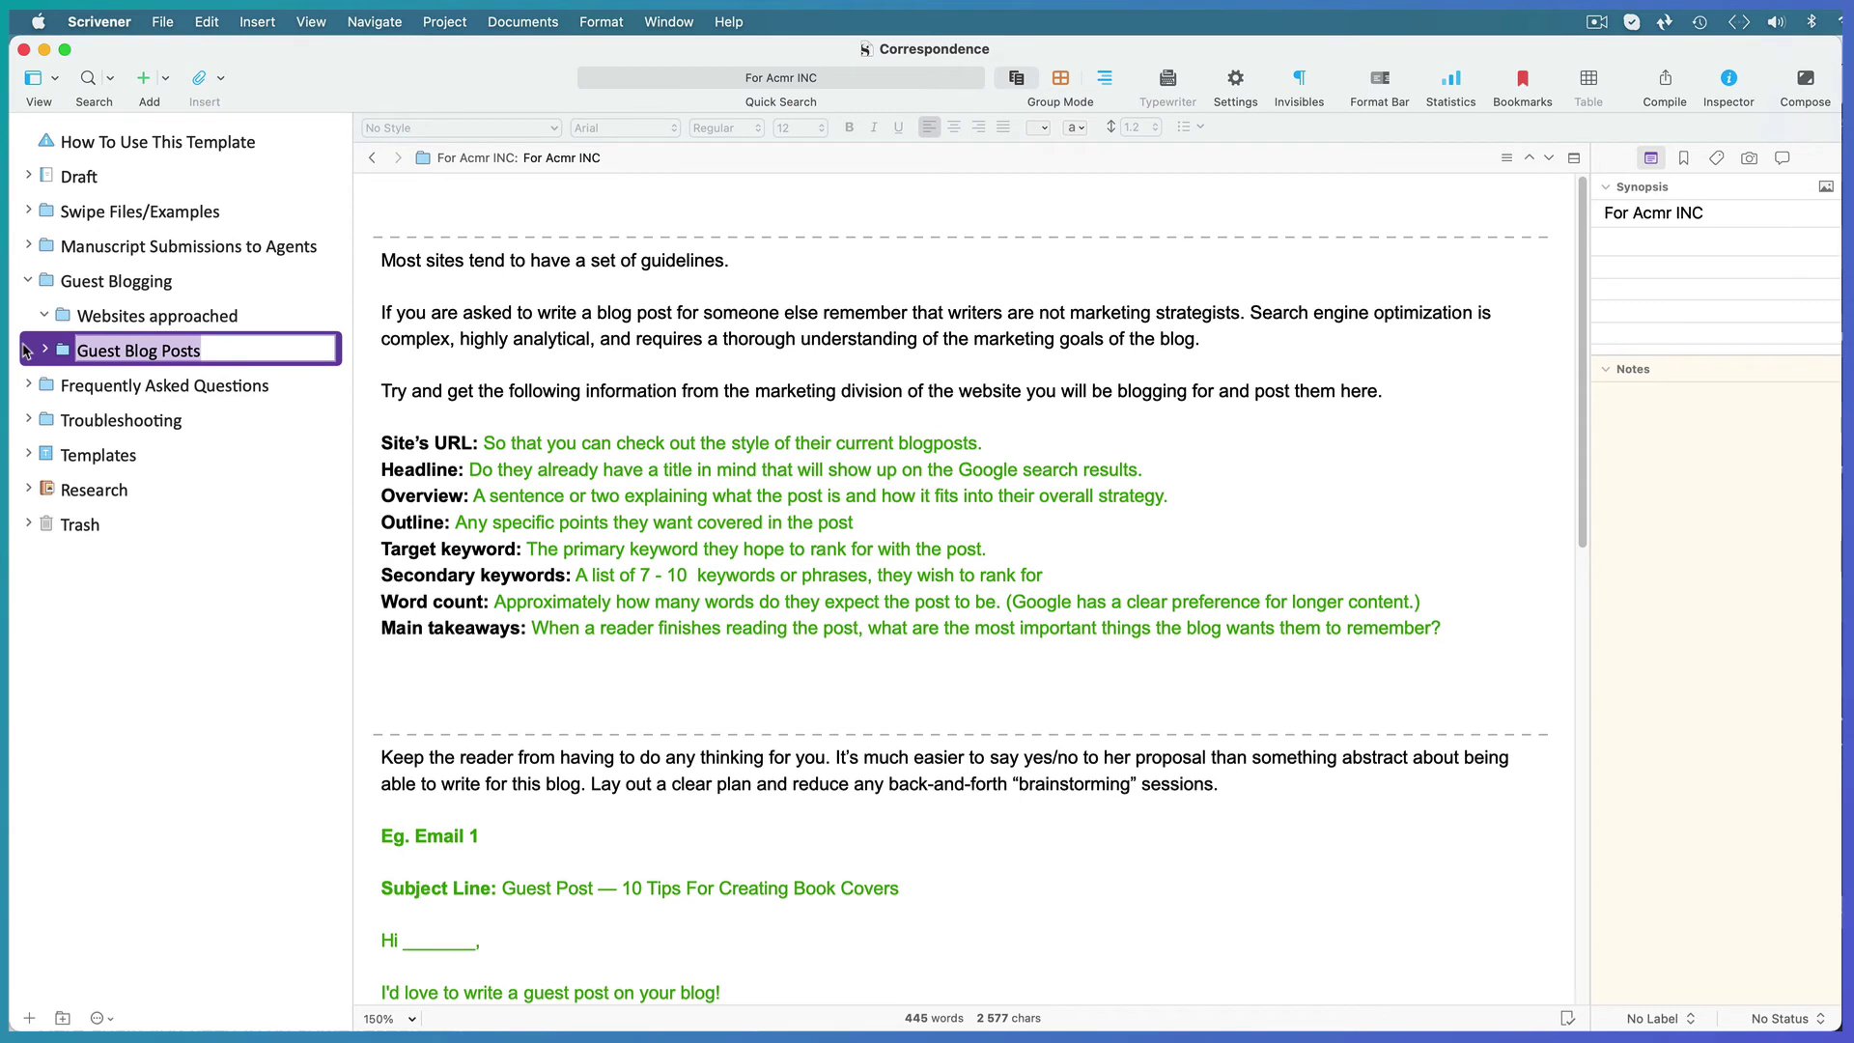
pyautogui.write('For Design INC')
pyautogui.press('Return')
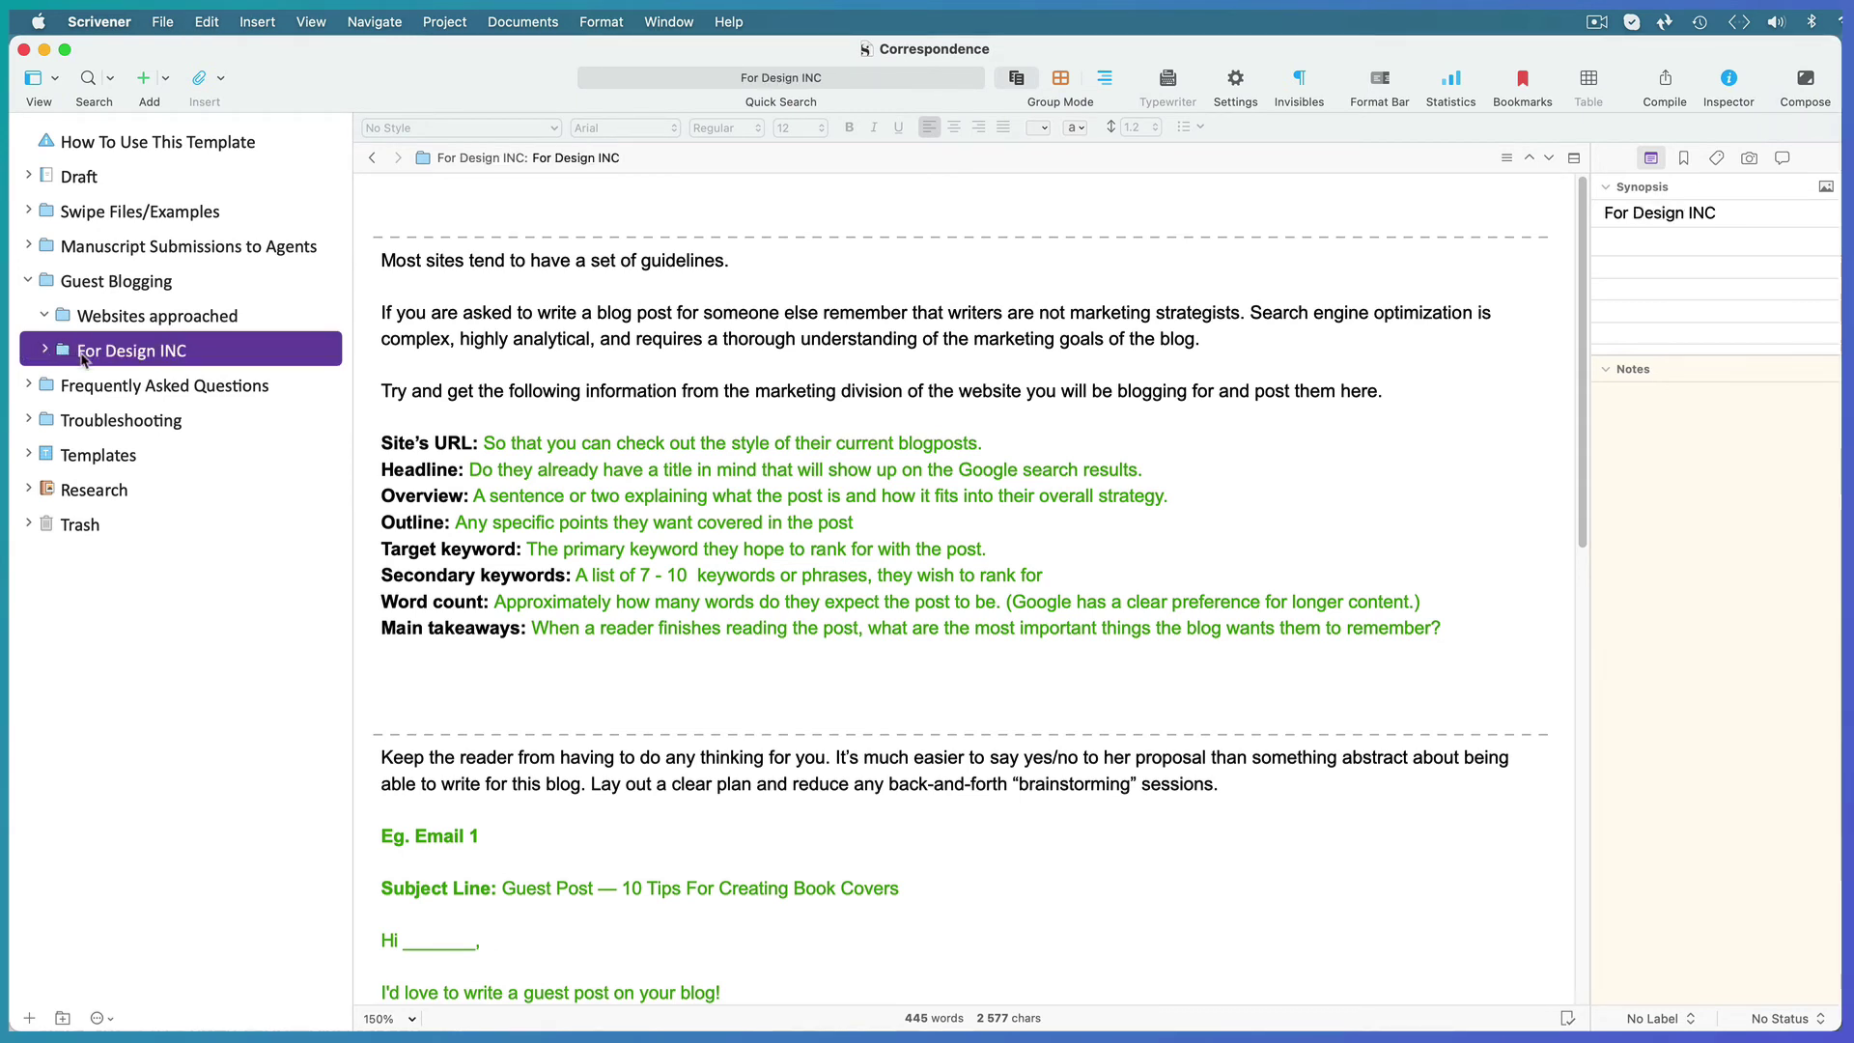
pyautogui.moveTo(86, 357); pyautogui.dragTo(88, 336)
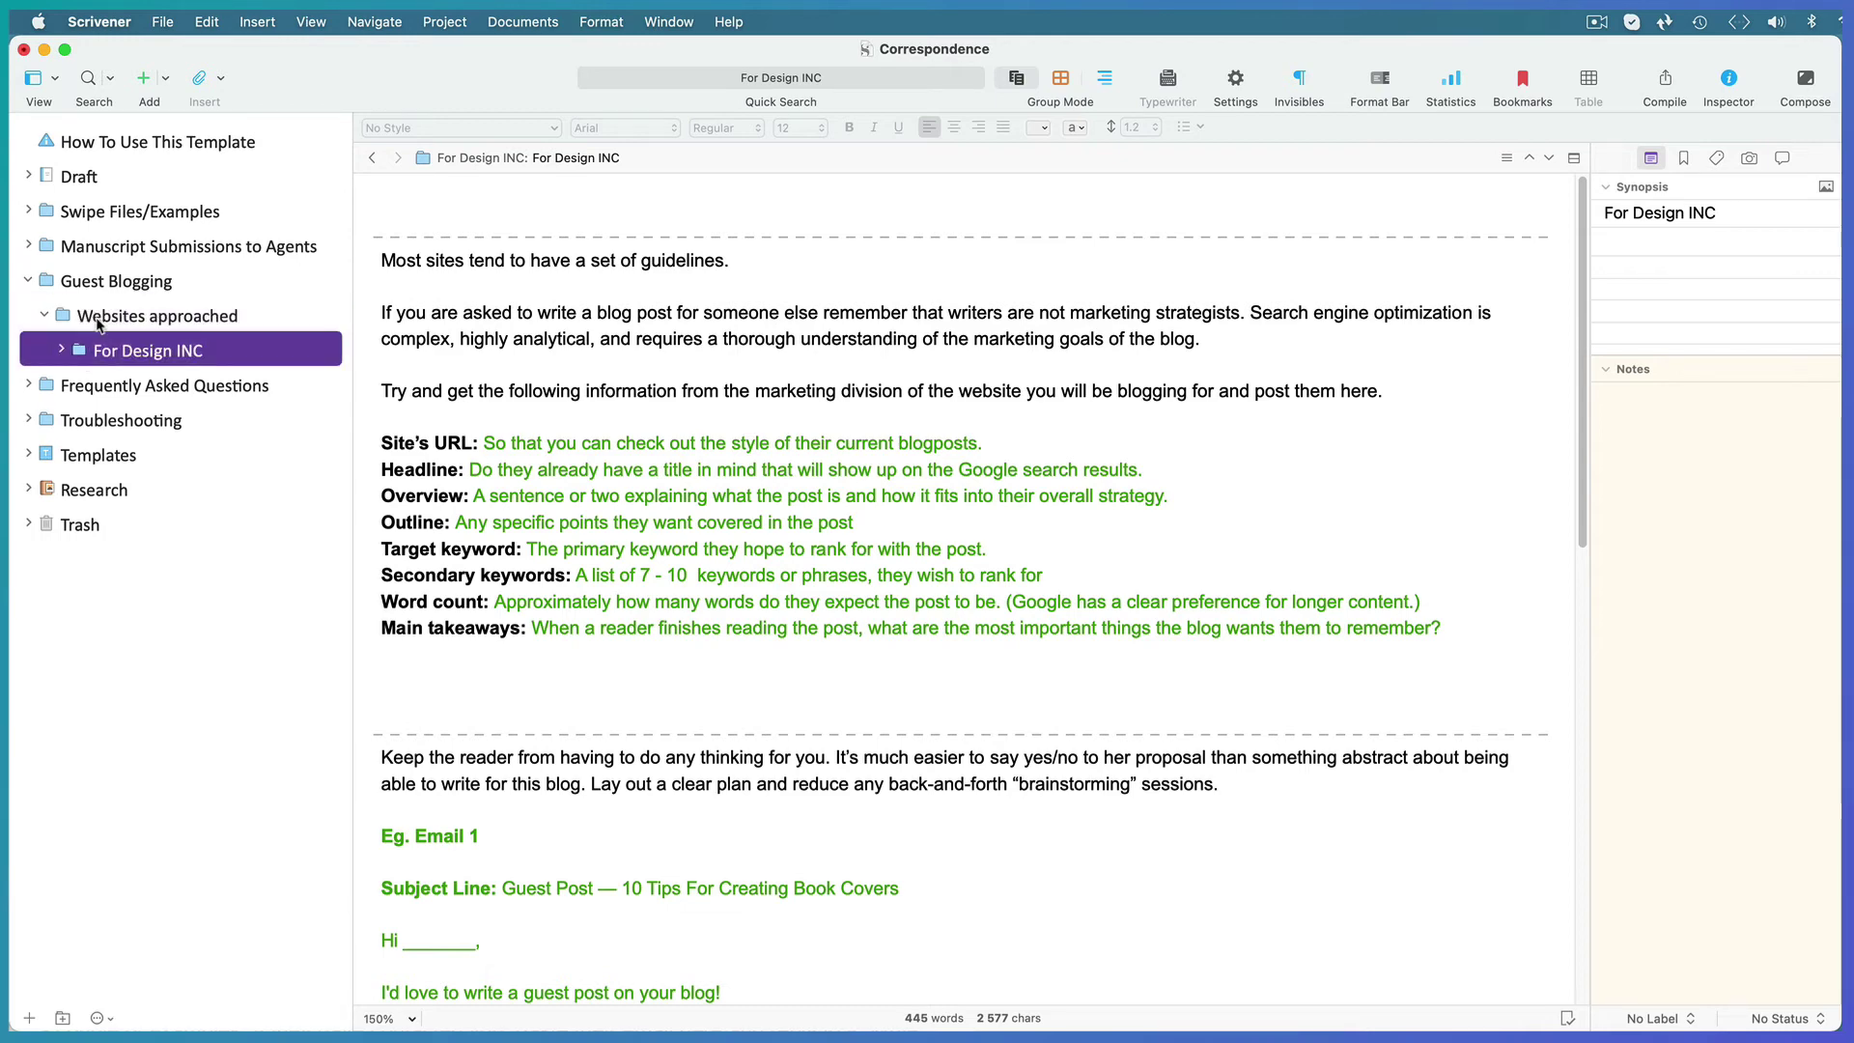
# - Expand For Design INC, view Guest Posting Guidelines, then open its Correspondence document
pyautogui.click(61, 350)
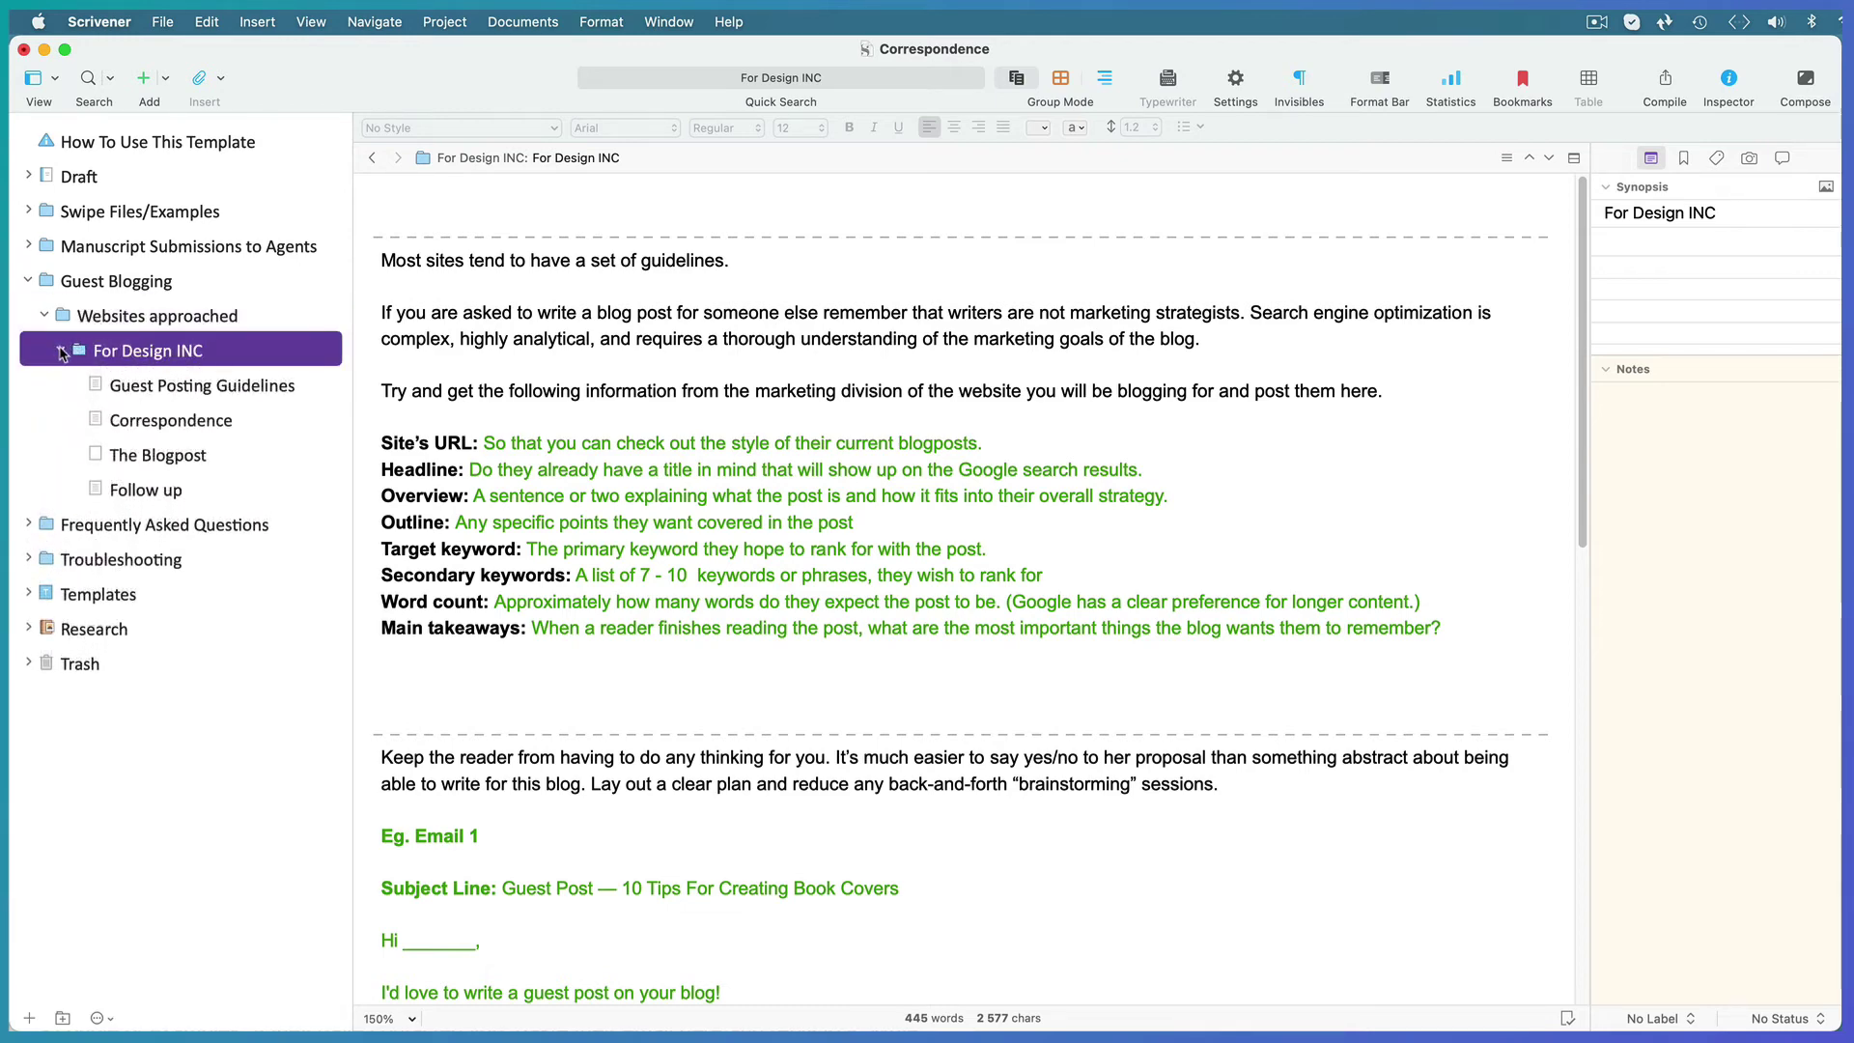
pyautogui.click(158, 390)
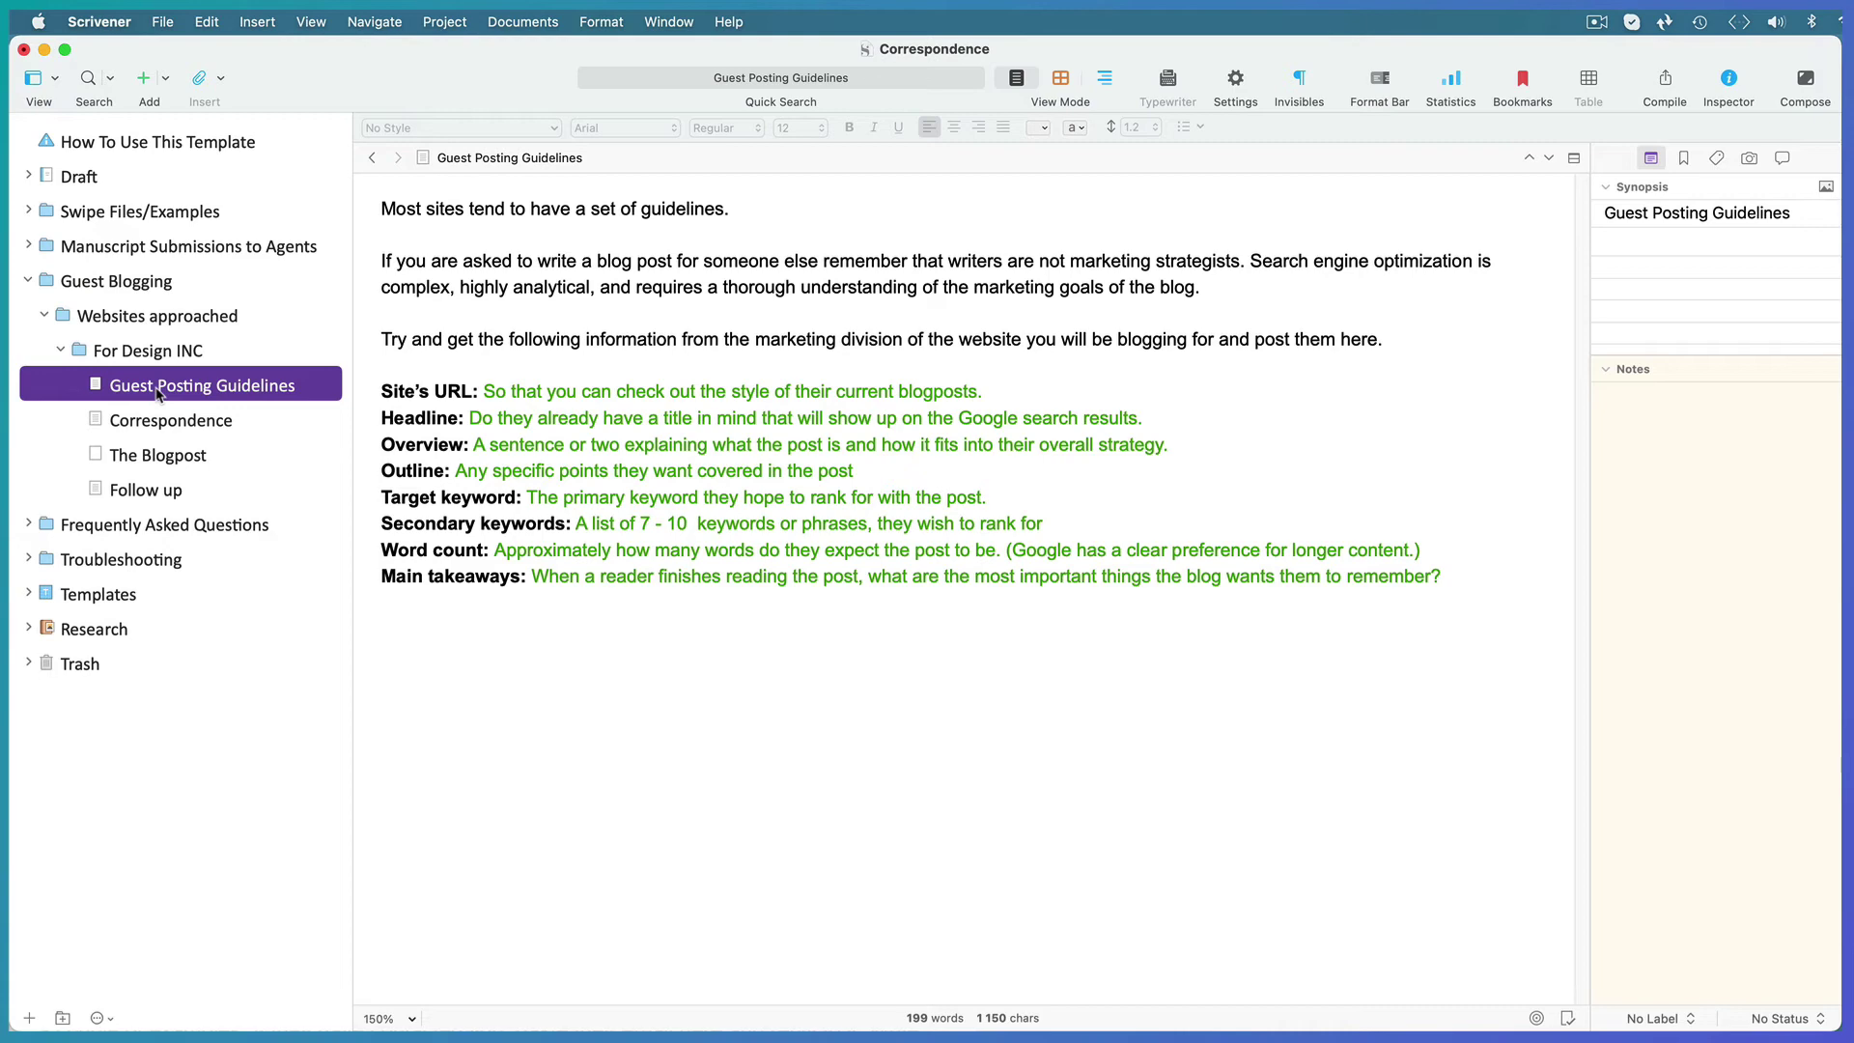
pyautogui.click(194, 423)
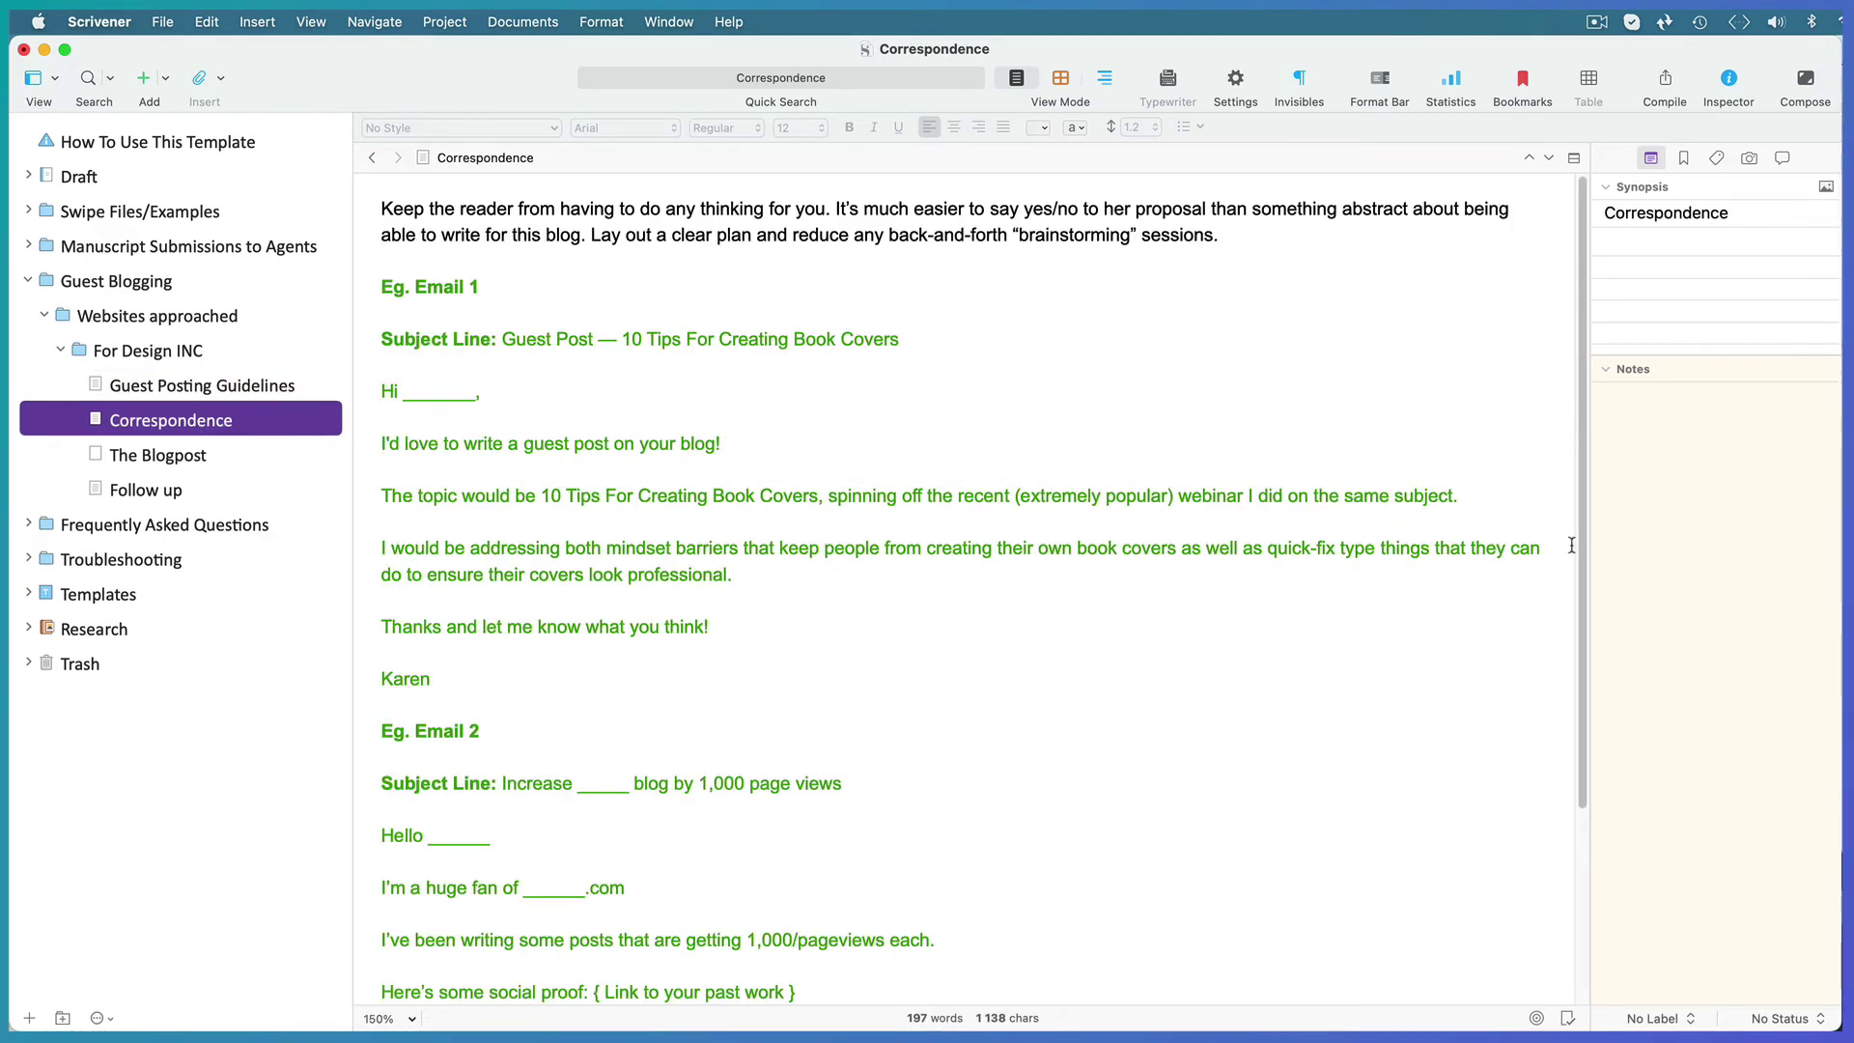
pyautogui.scroll(-1, 1586, 565)
pyautogui.moveTo(1586, 565); pyautogui.dragTo(1589, 518)
# - Replace the template example letters in Correspondence with the pasted four-paragraph letter
pyautogui.click(1014, 390)
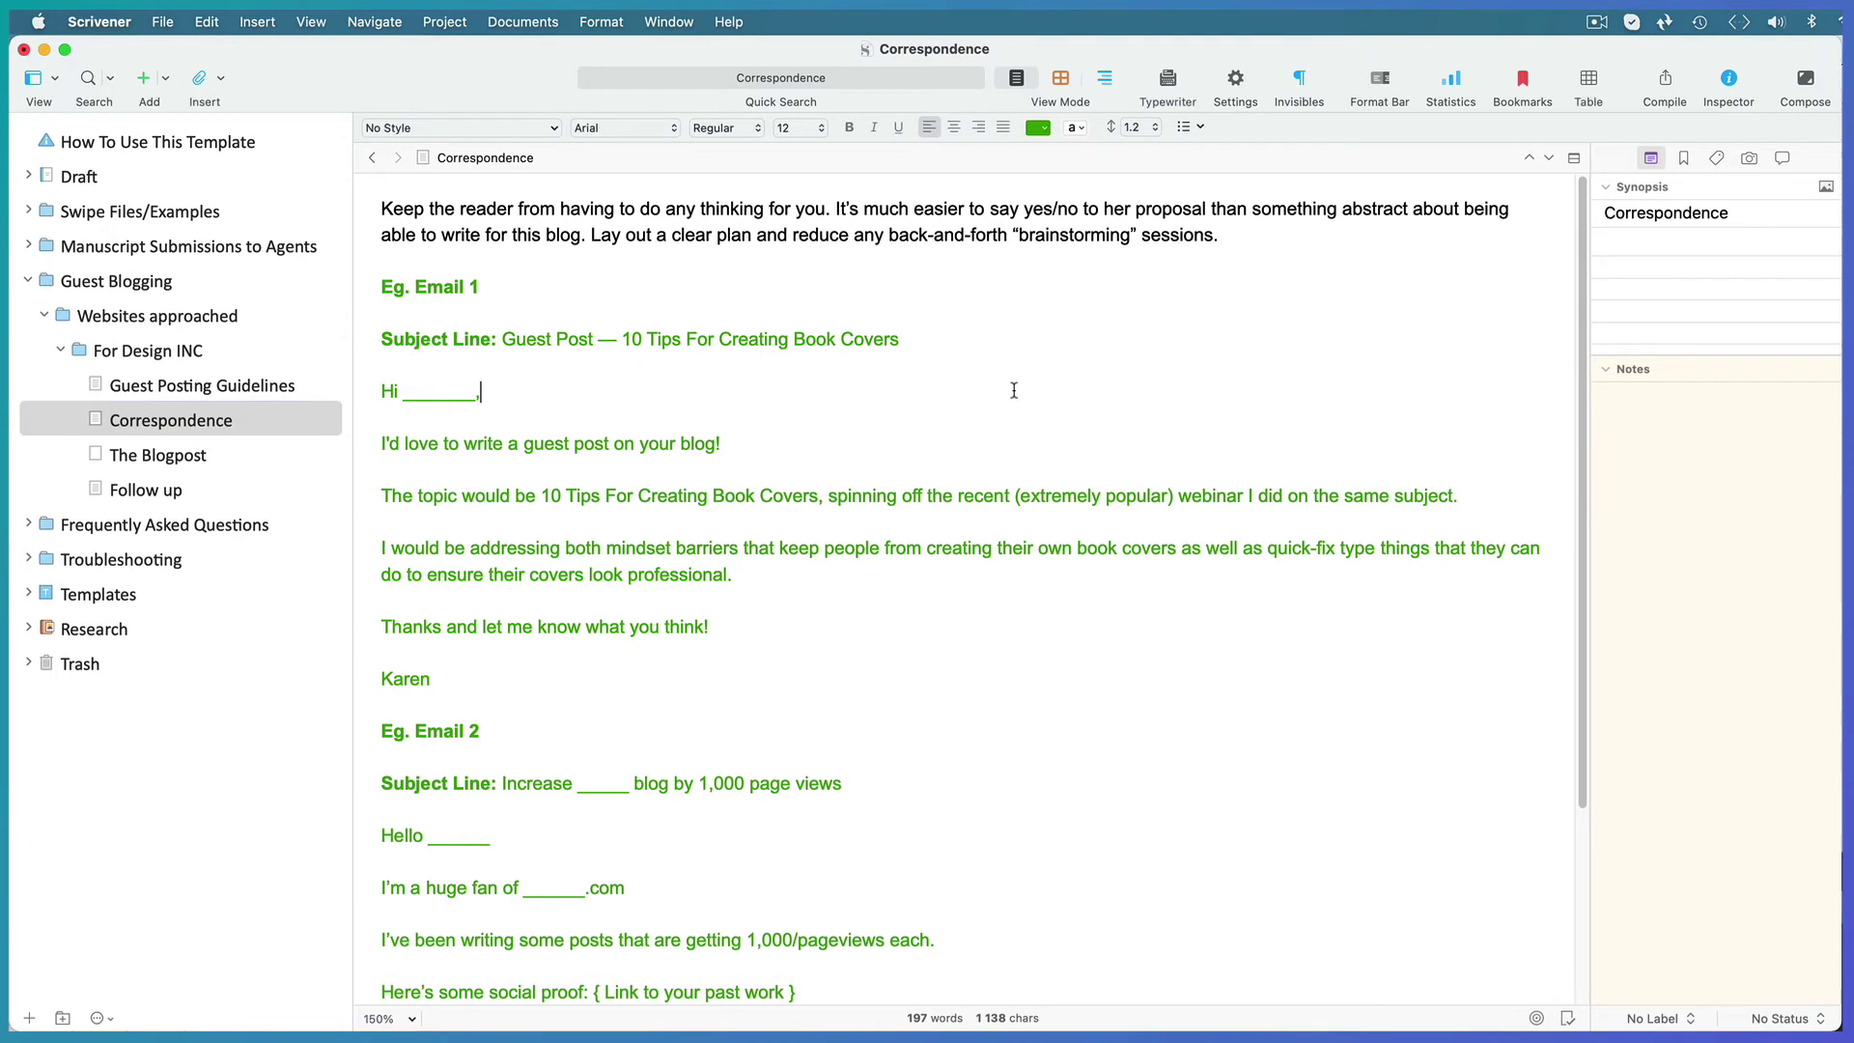
pyautogui.press('super+a')
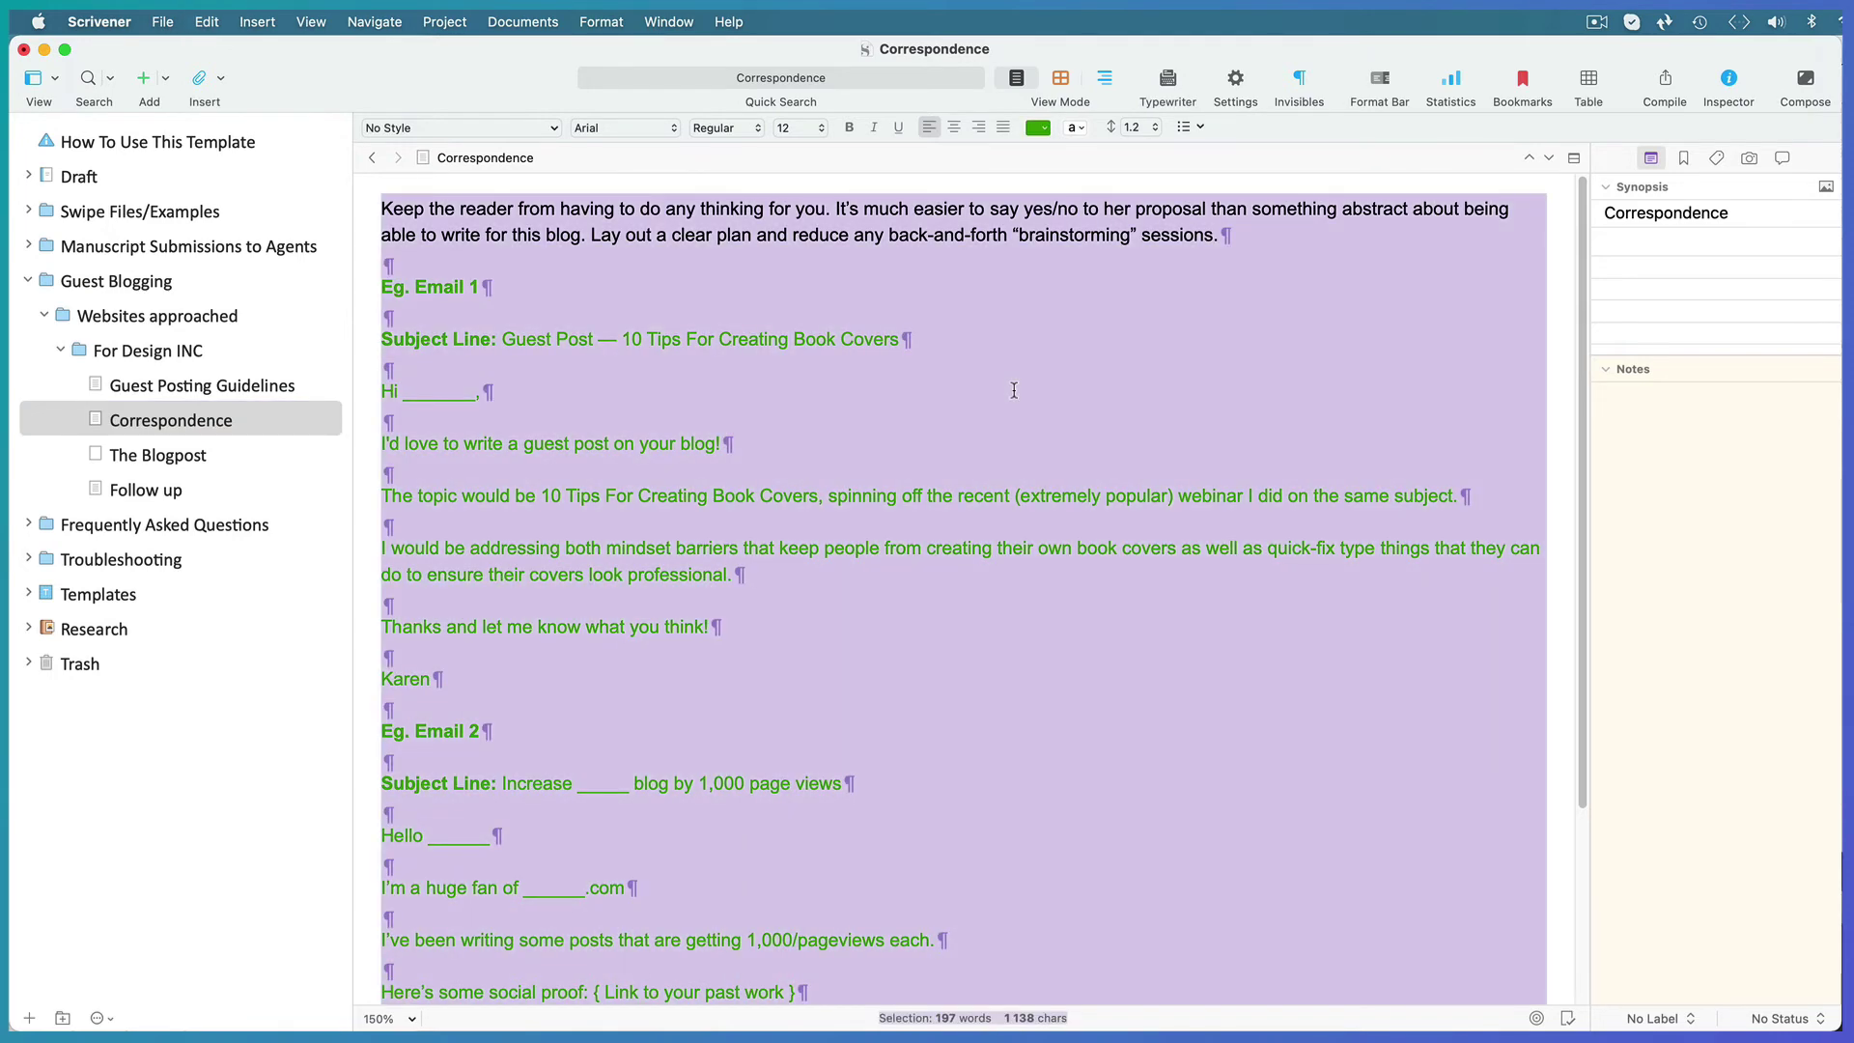
pyautogui.press('BackSpace')
pyautogui.write('Dolor Apsum Minima,  Quis autem vel eum iure reprehenderit qui in ea voluptate velit esse quam nihil molestiae consequatur, vel illum qui dolorem eum fugiat quo voluptas nulla pariatur. Ut enim ad minima veniam, quis nostrum exercitationem ullam corporis suscipit laboriosam, nisi ut aliquid ex ea commodi consequatur?  Neque porro quisquam est, qui dolorem ipsum quia dolor sit amet, consectetur, adipisci velit, sed quia non numquam eius modi tempora incidunt ut labore et dolore magnam aliquam quaerat voluptatem?  Qui Dolorem')
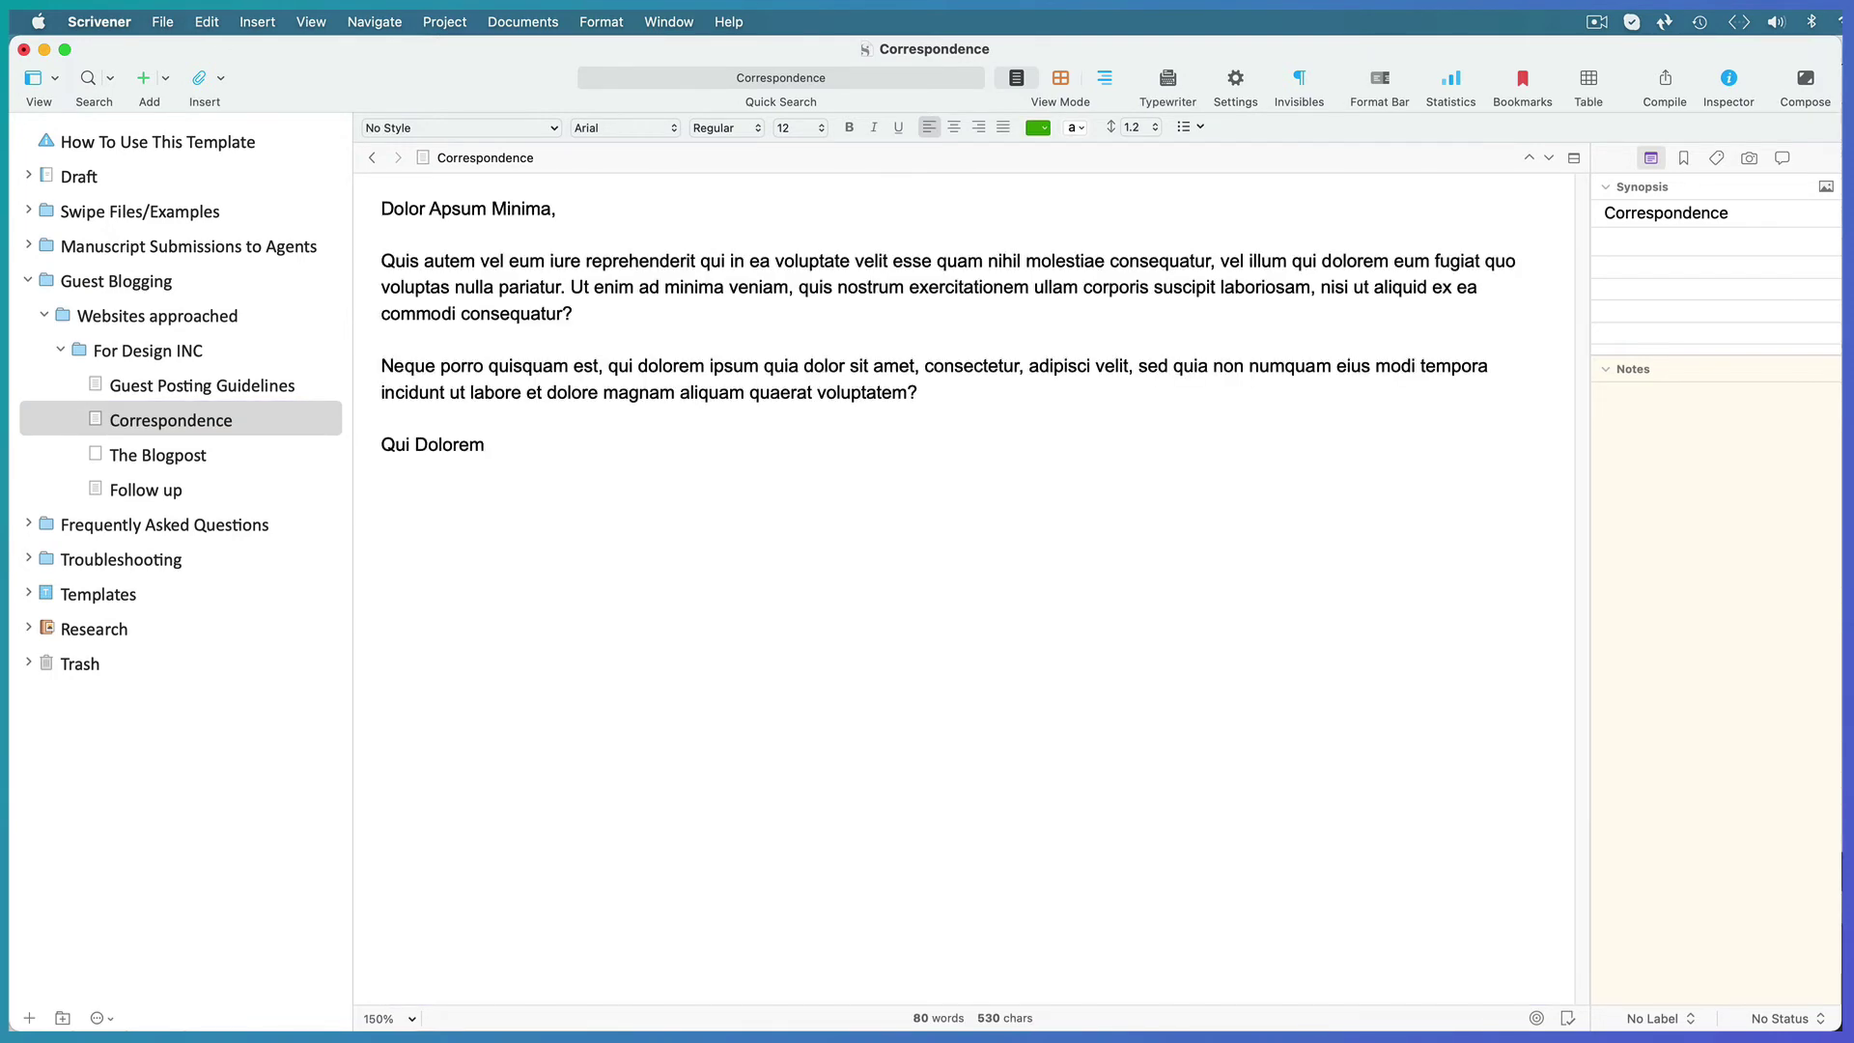
# - Split the editor and add a new document named Reply below Correspondence
pyautogui.click(1574, 159)
pyautogui.click(795, 648)
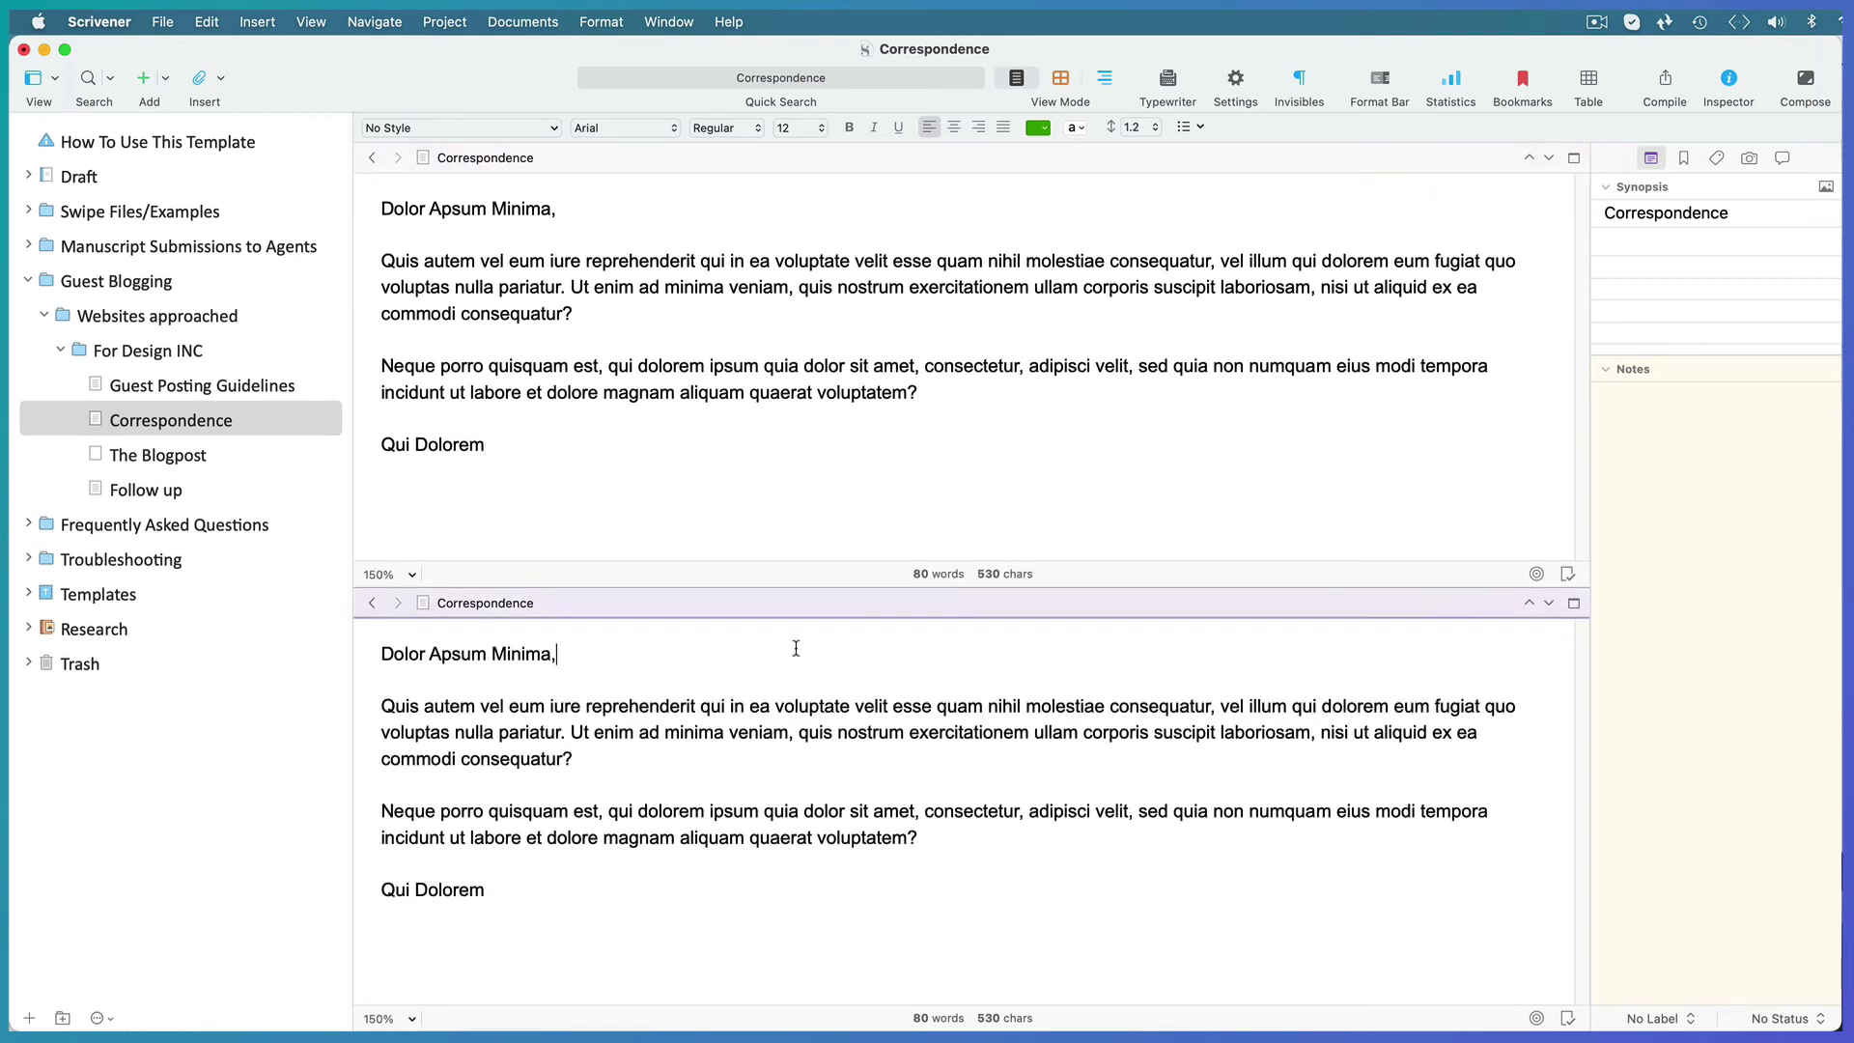
pyautogui.click(277, 419)
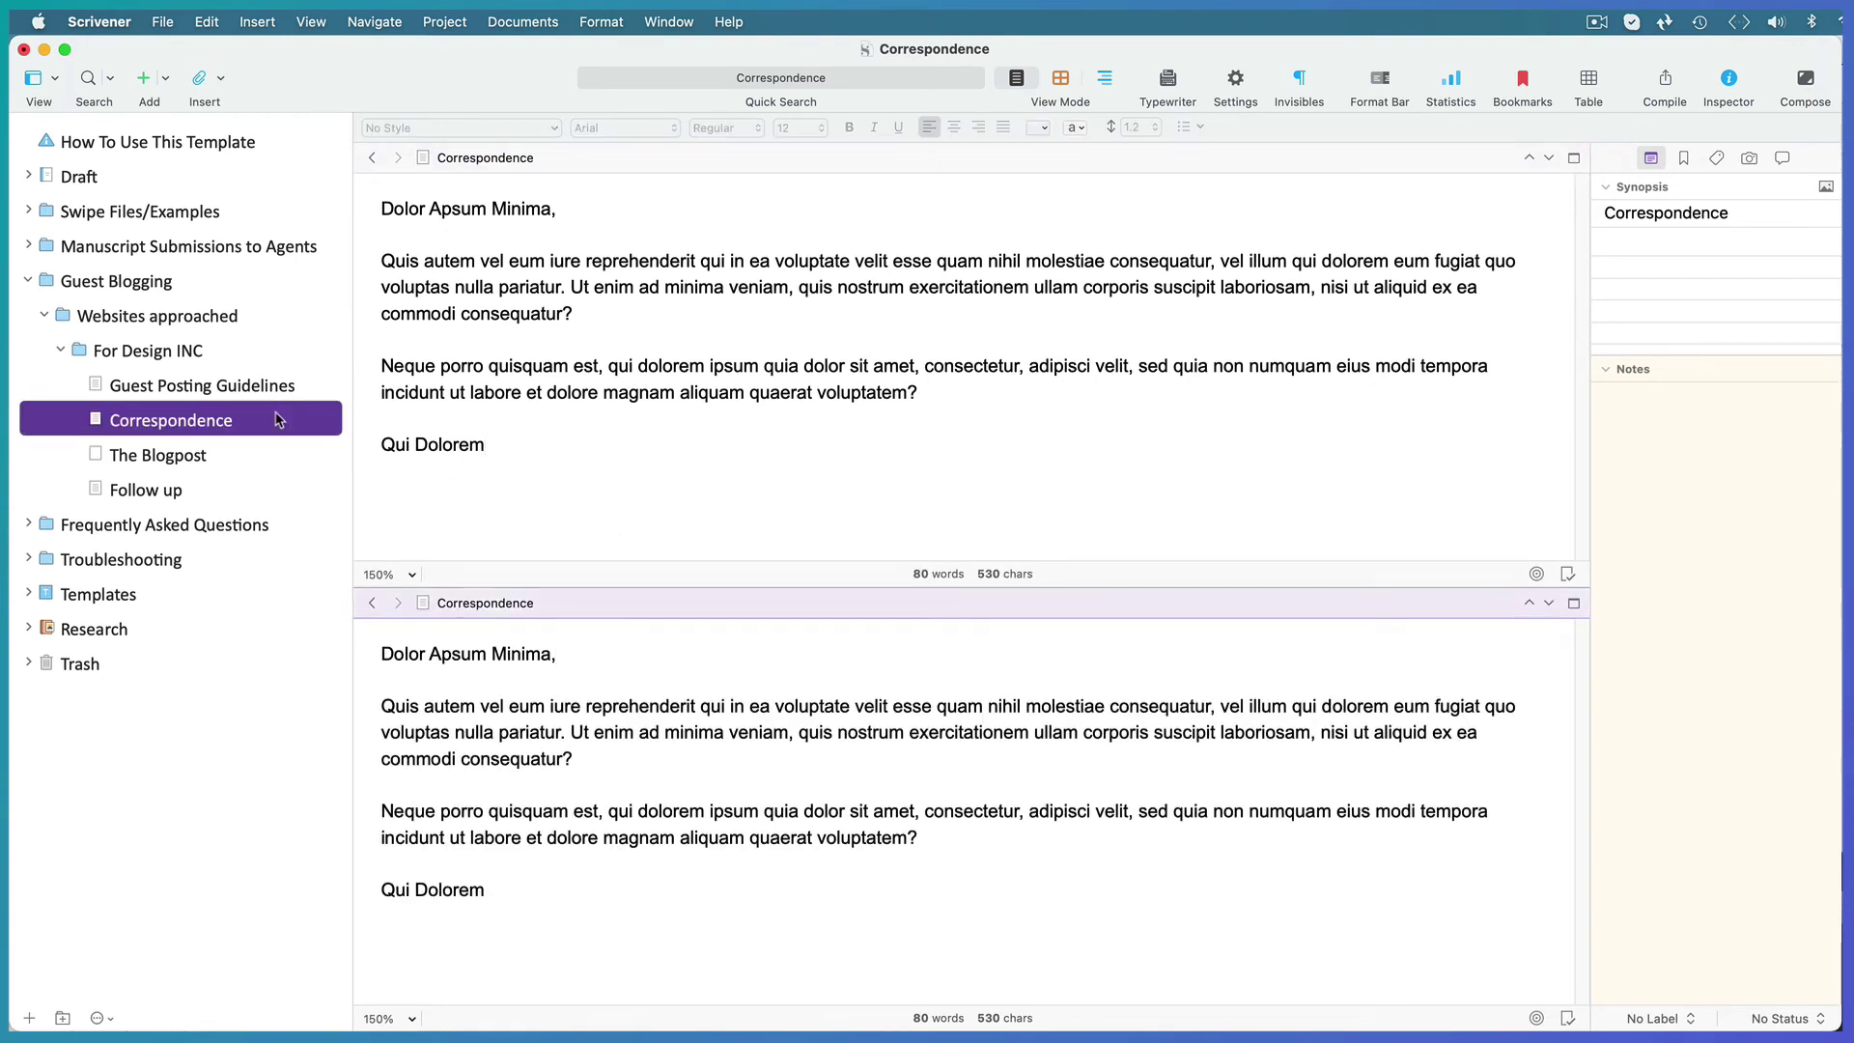
pyautogui.press('super+n')
pyautogui.write('Reply')
pyautogui.press('Return')
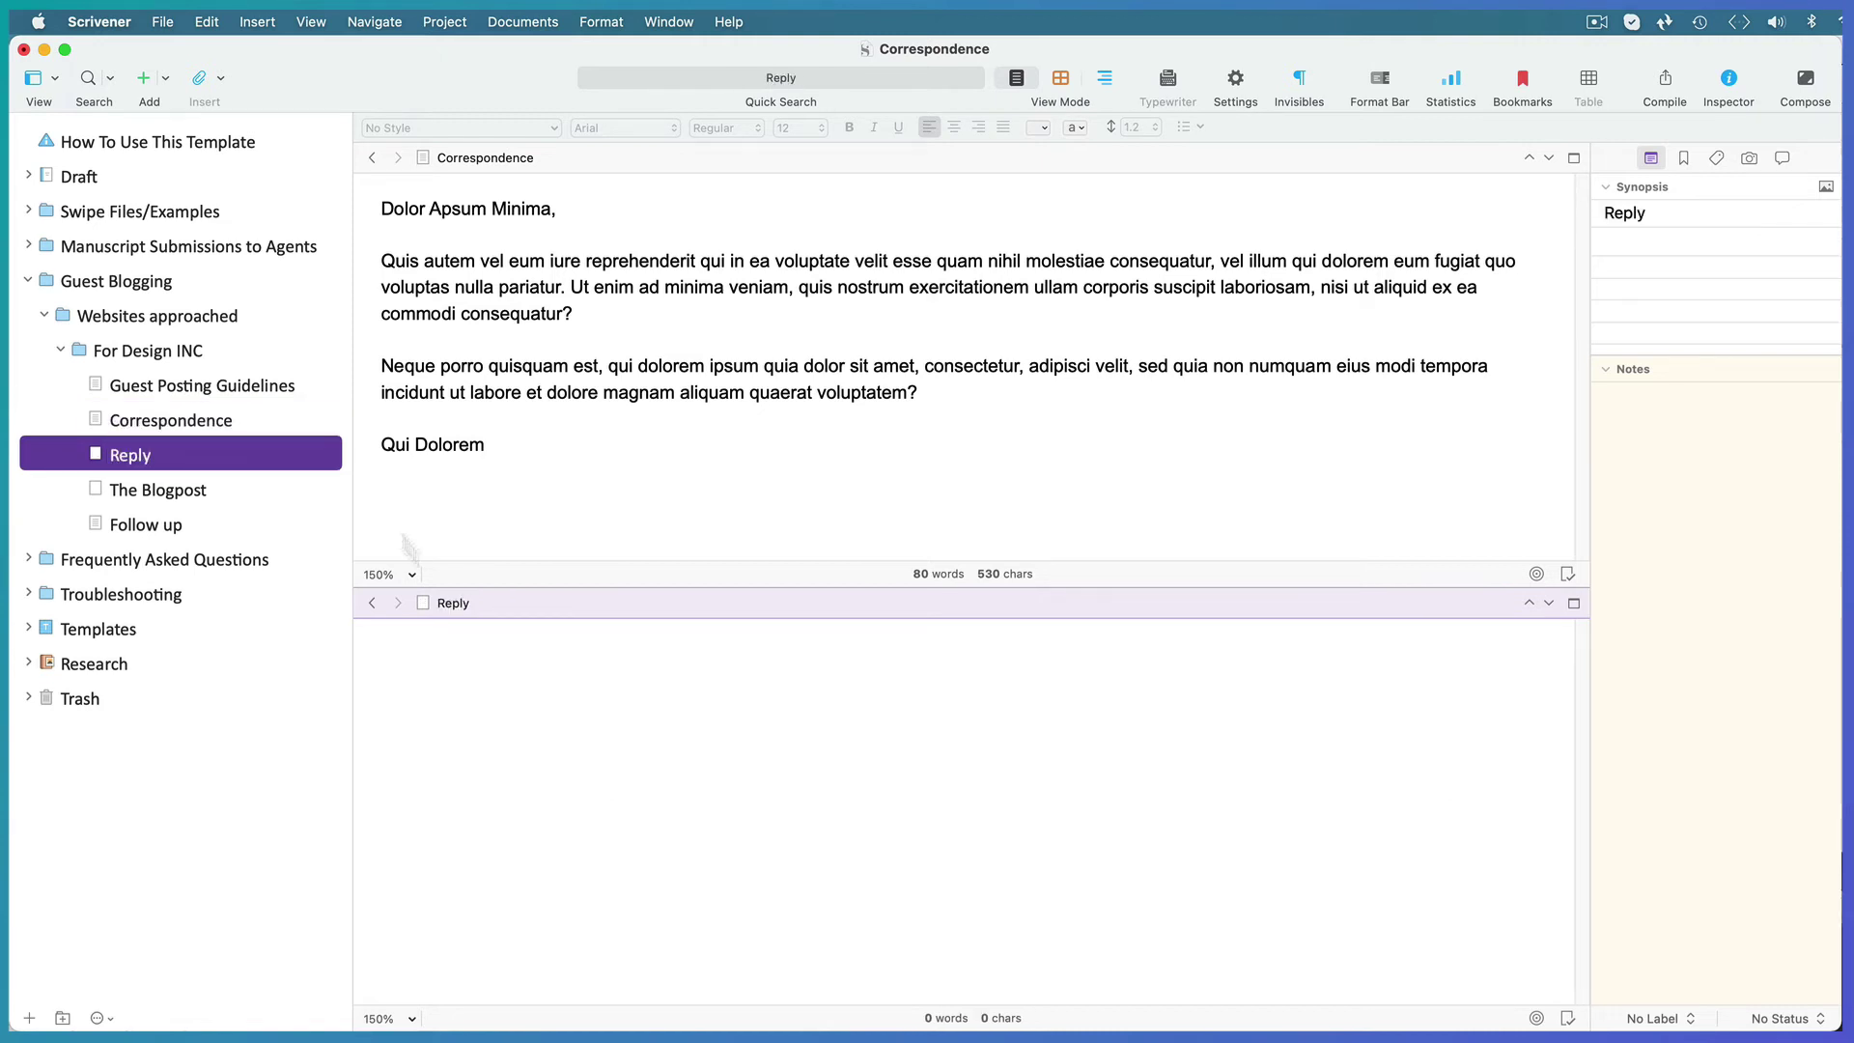
# - Paste the Correspondence letter into Reply and nest Reply under Correspondence
pyautogui.click(497, 673)
pyautogui.write('Dolor Apsum Minima,  Quis autem vel eum iure reprehenderit qui in ea voluptate velit esse quam nihil molestiae consequatur, vel illum qui dolorem eum fugiat quo voluptas nulla pariatur. Ut enim ad minima veniam, quis nostrum exercitationem ullam corporis suscipit laboriosam, nisi ut aliquid ex ea commodi consequatur?  Neque porro quisquam est, qui dolorem ipsum quia dolor sit amet, consectetur, adipisci velit, sed quia non numquam eius modi tempora incidunt ut labore et dolore magnam aliquam quaerat voluptatem?  Qui Dolorem')
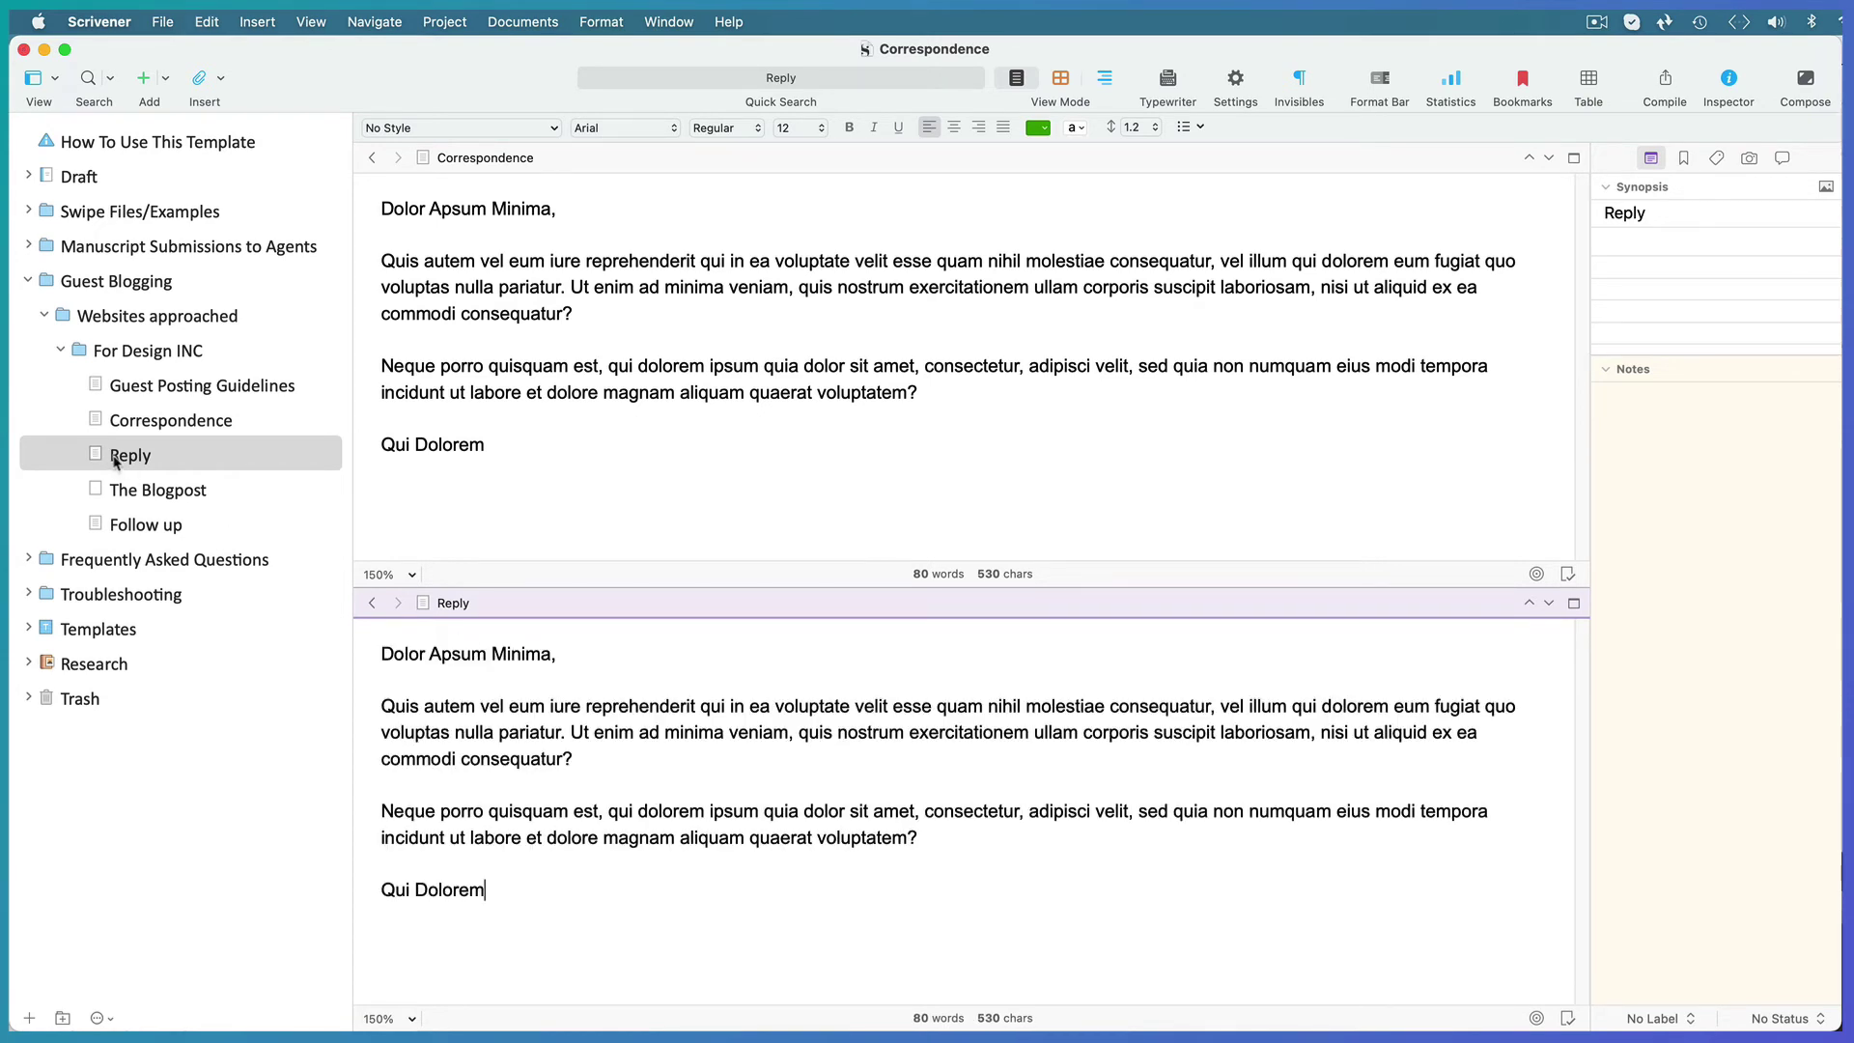
pyautogui.moveTo(98, 461); pyautogui.dragTo(103, 428)
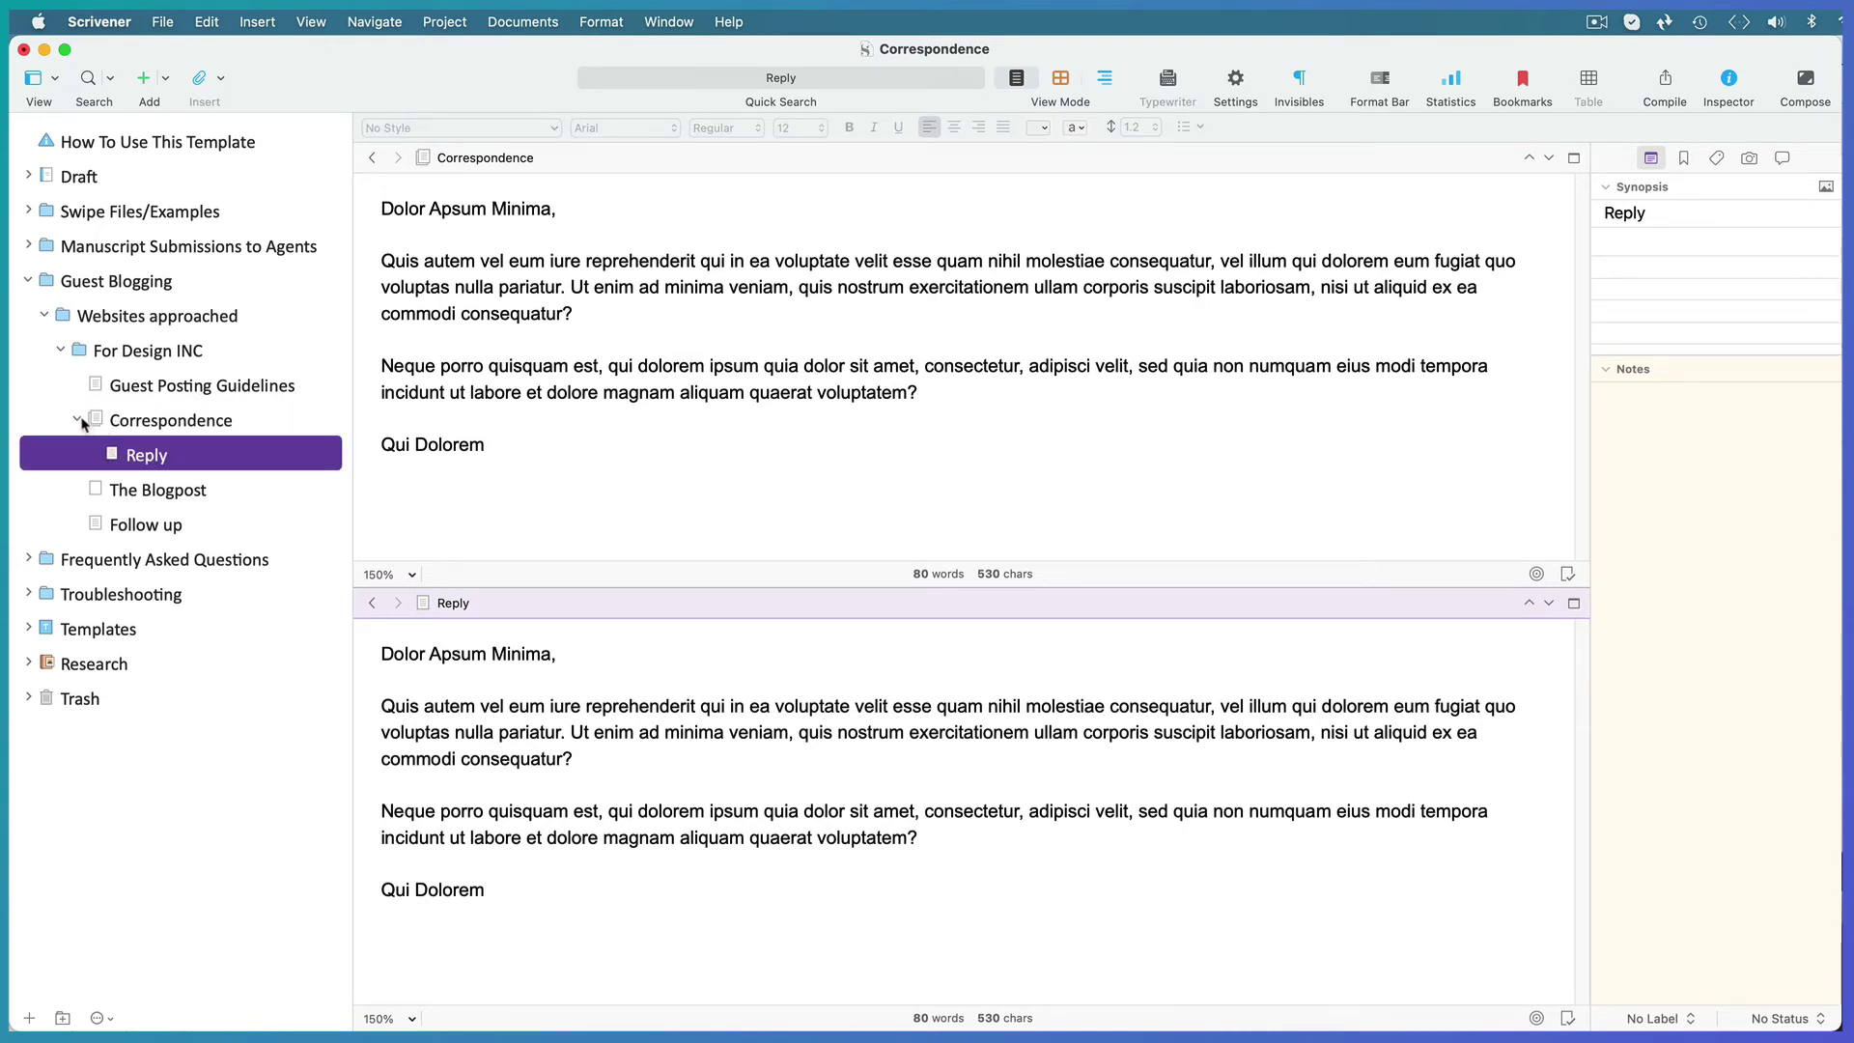
# - Show Guest Posting Guidelines in the upper pane above The Blogpost, collapse Guest Blogging, expand Frequently Asked Questions
pyautogui.click(78, 420)
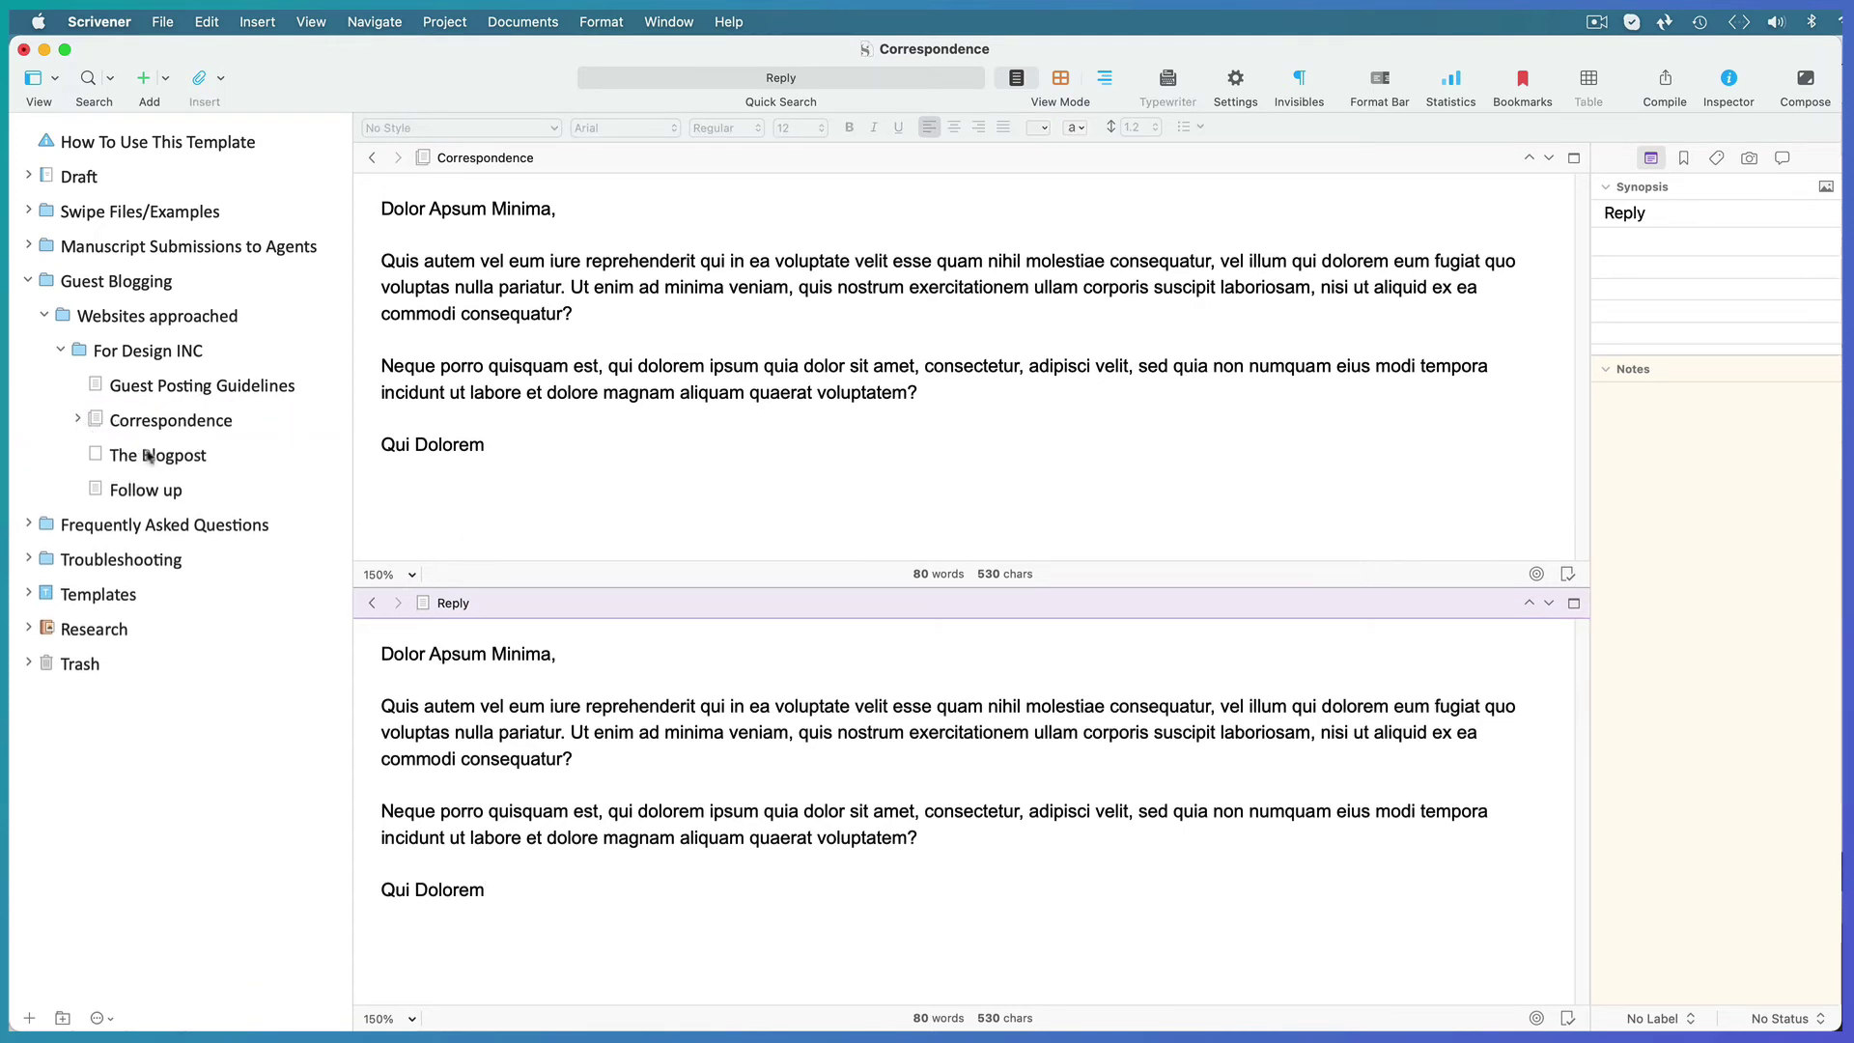
pyautogui.click(178, 466)
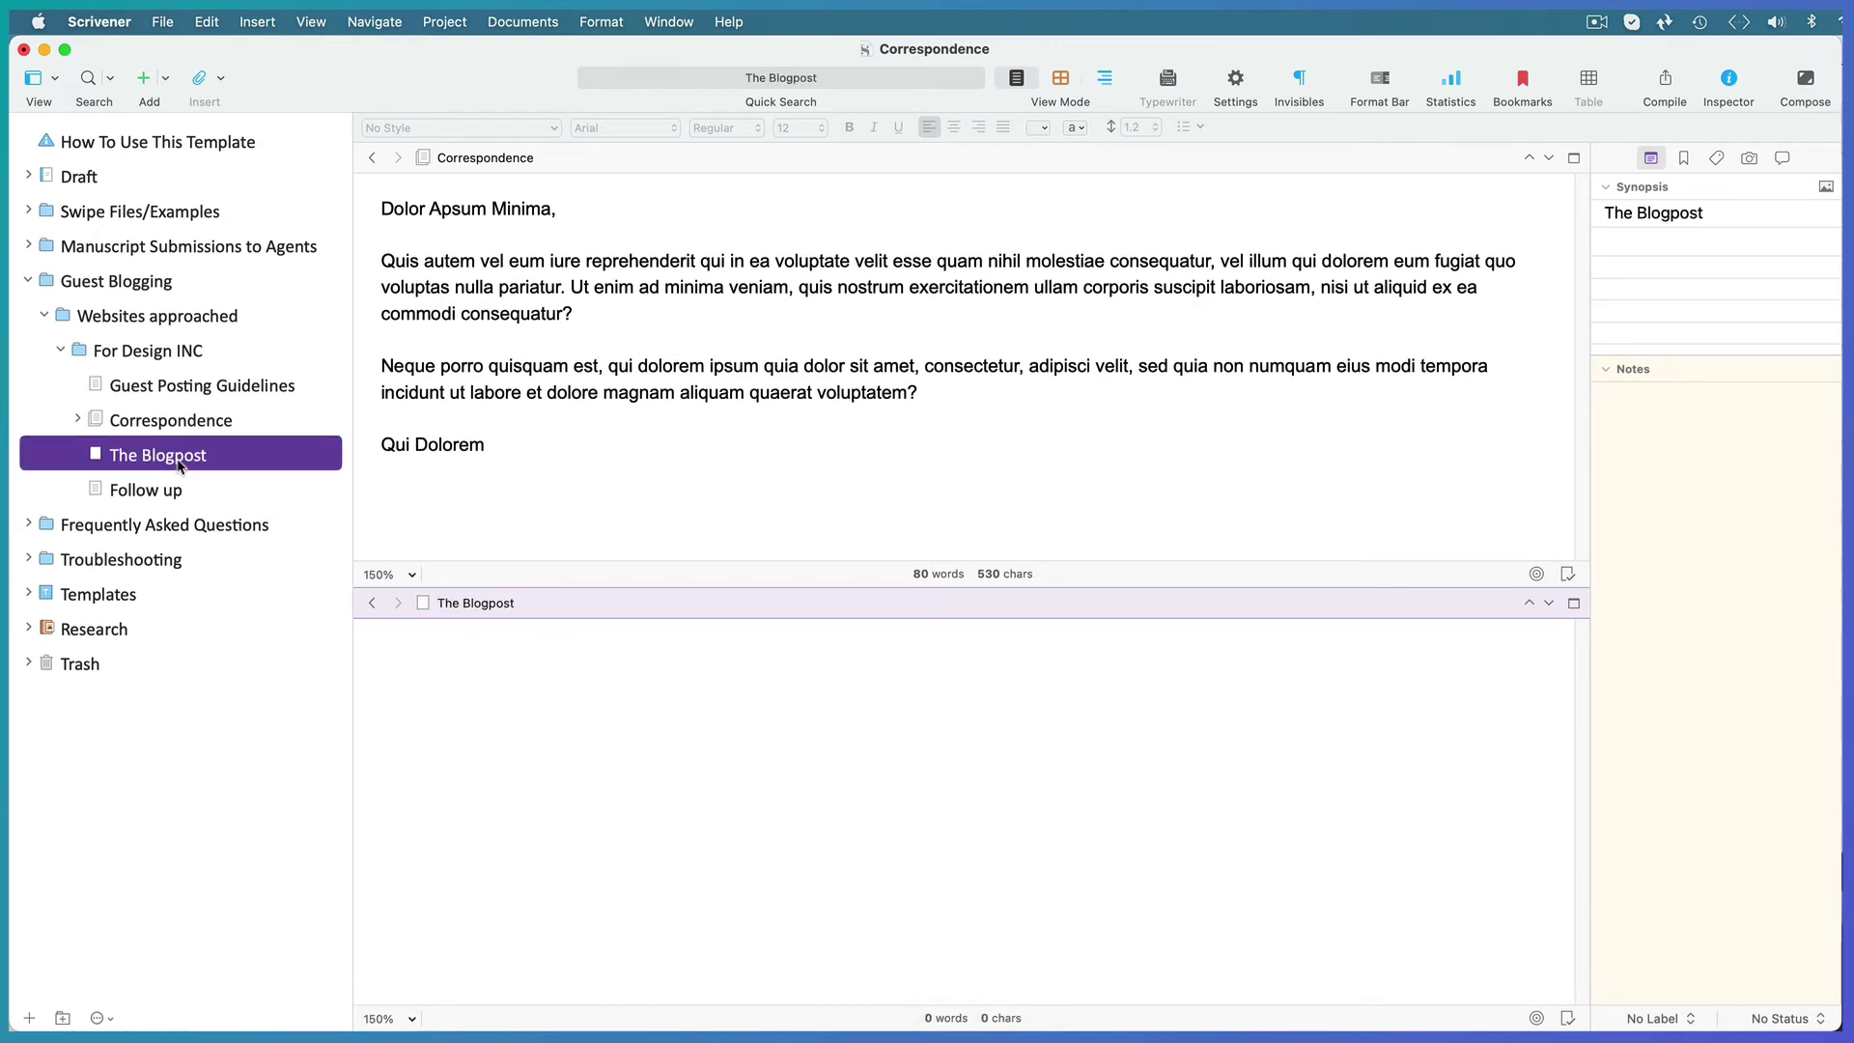
pyautogui.click(564, 372)
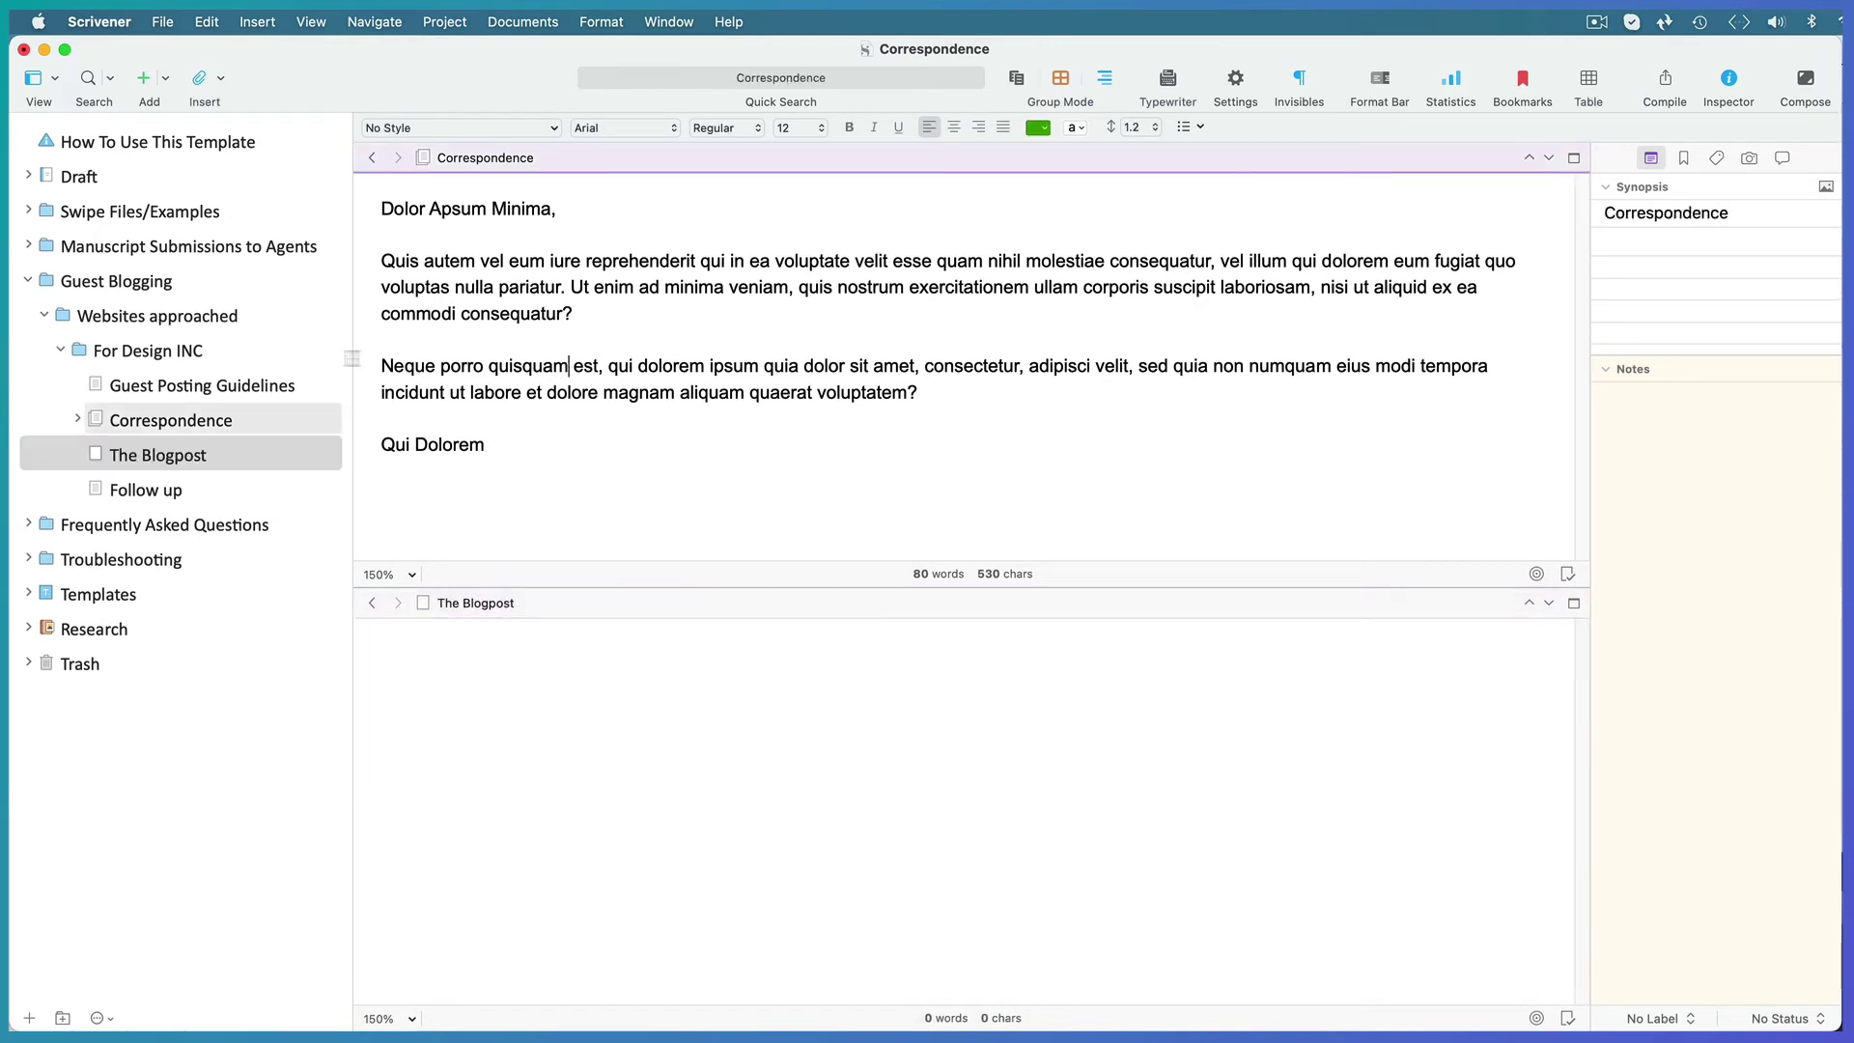
pyautogui.click(192, 388)
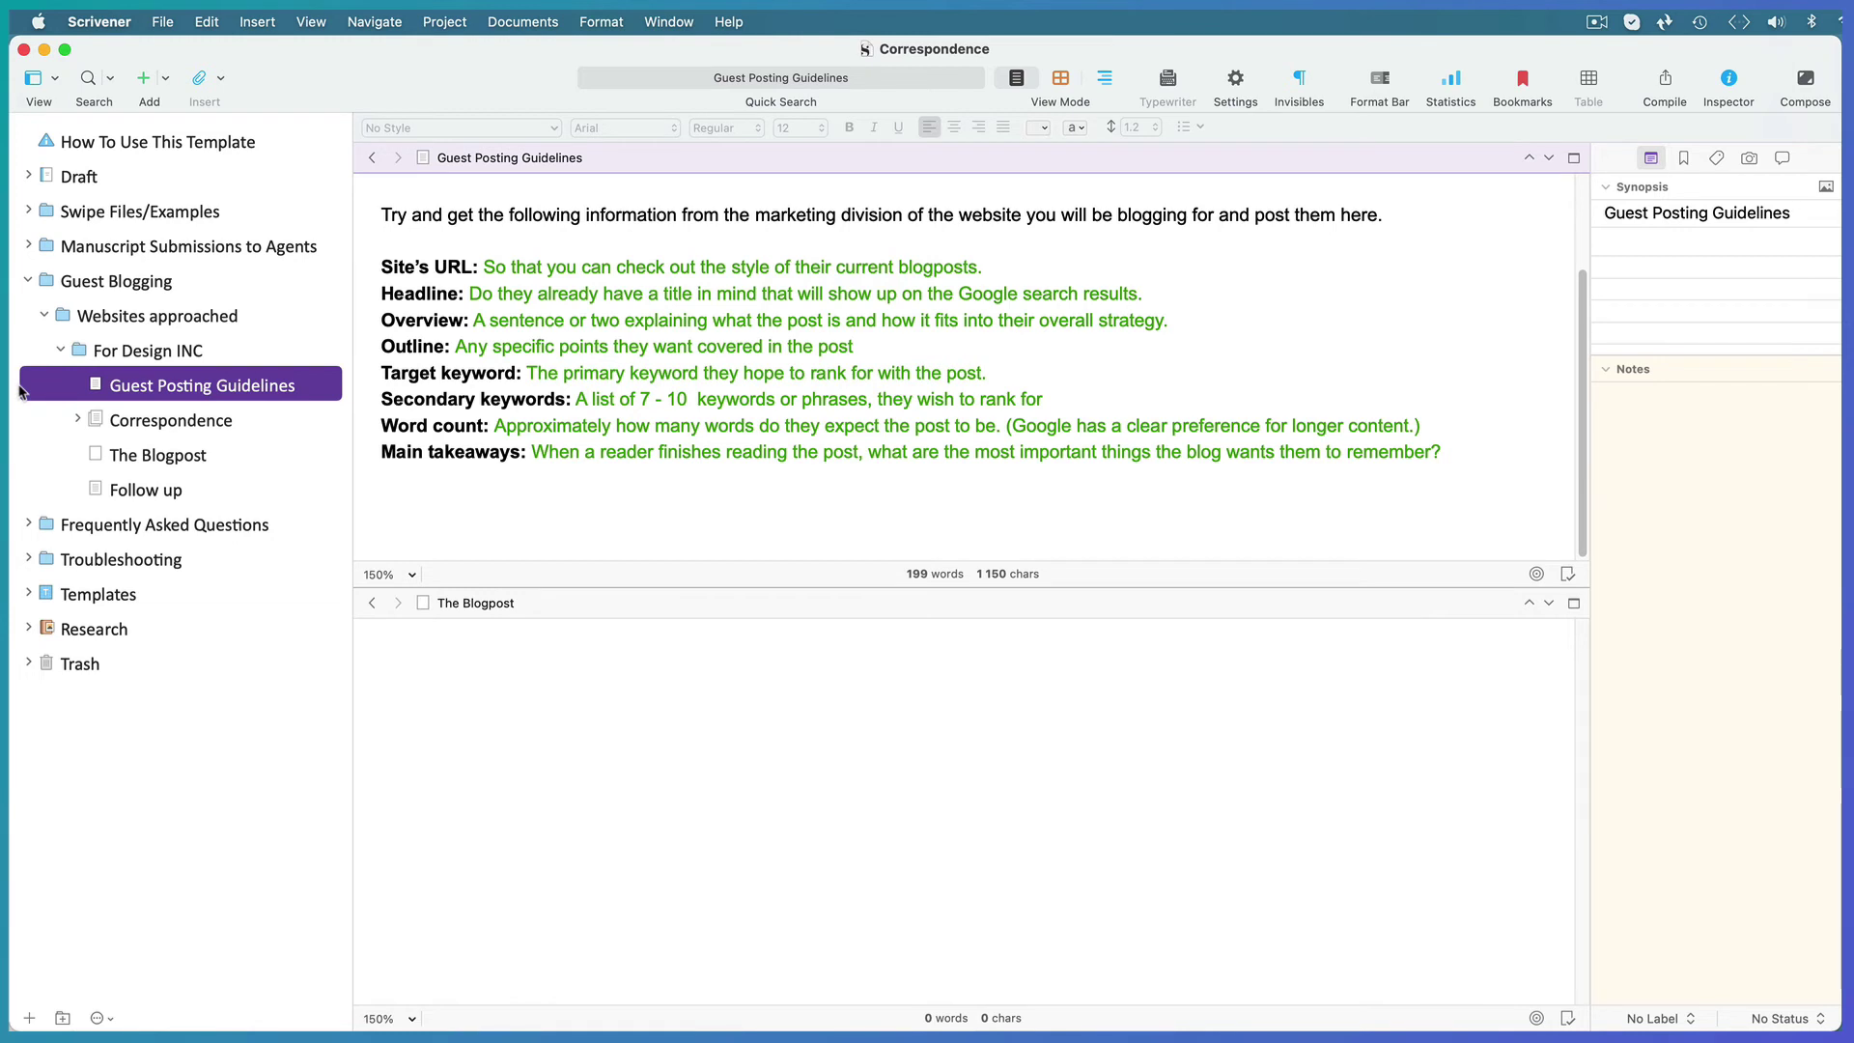
pyautogui.click(28, 281)
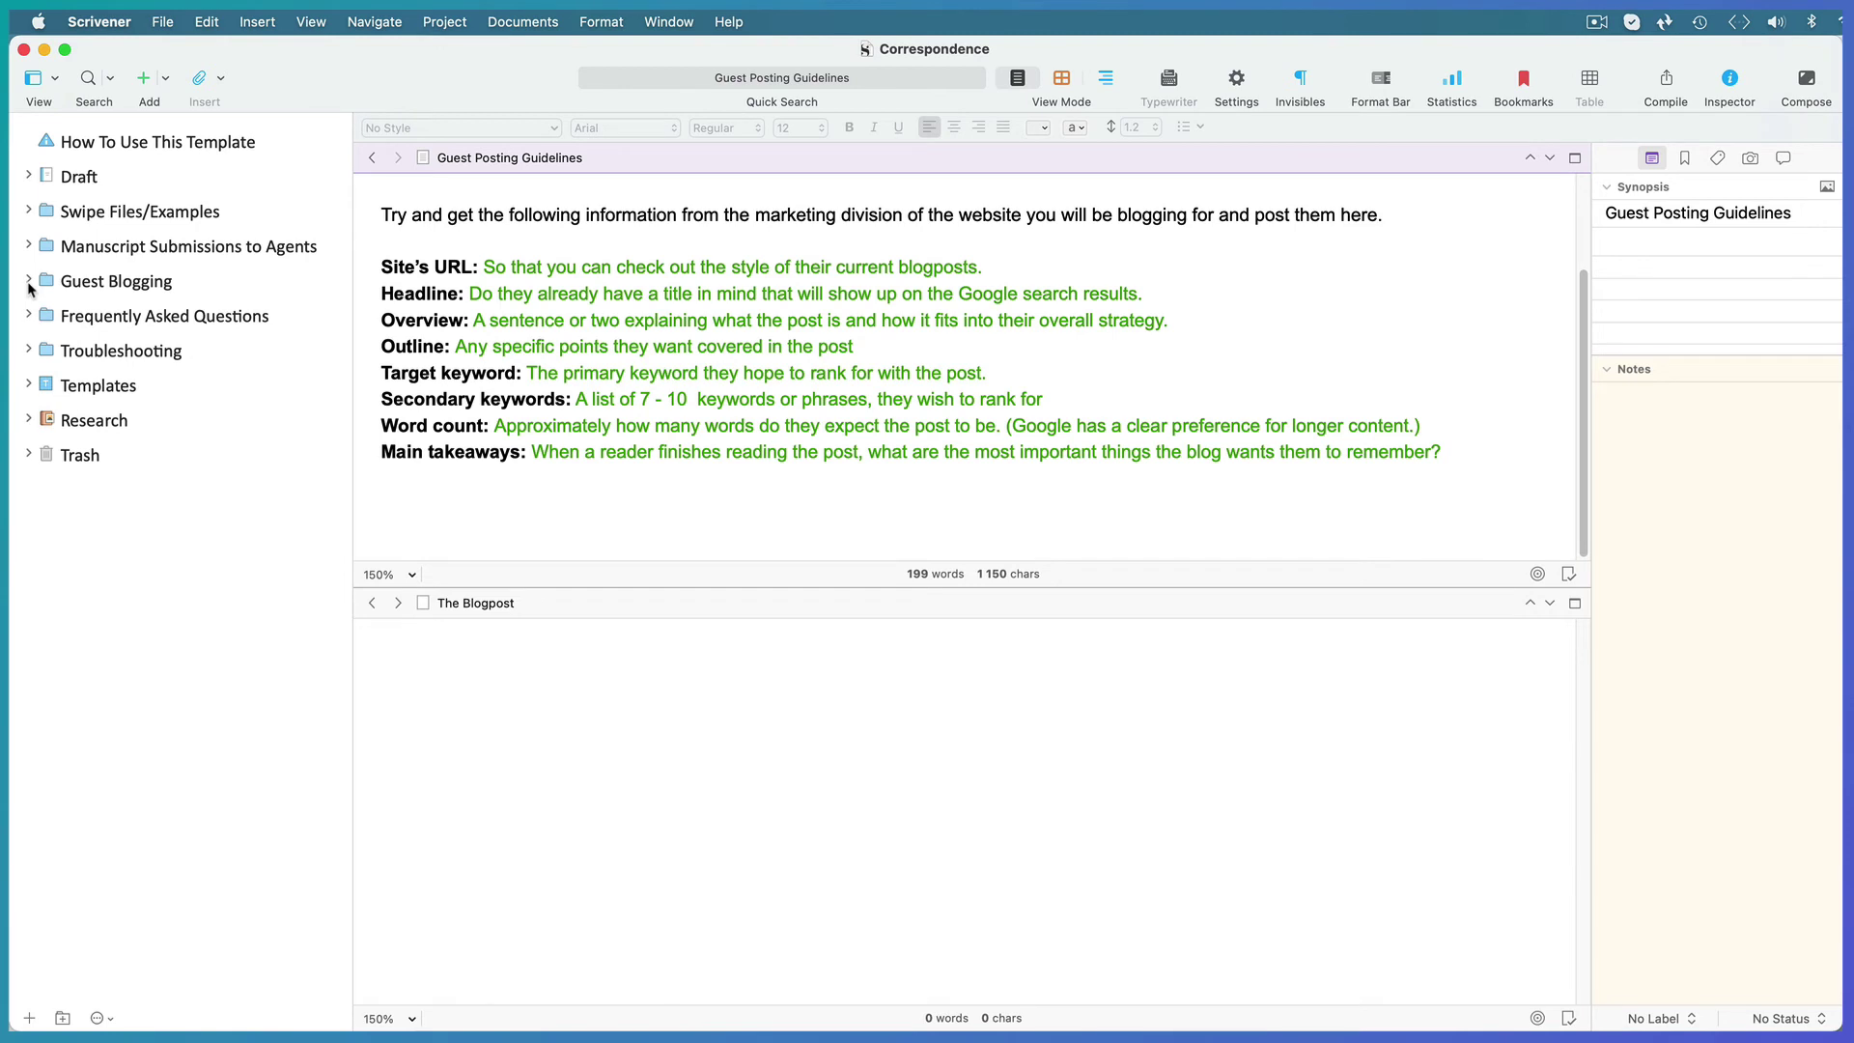
pyautogui.click(29, 317)
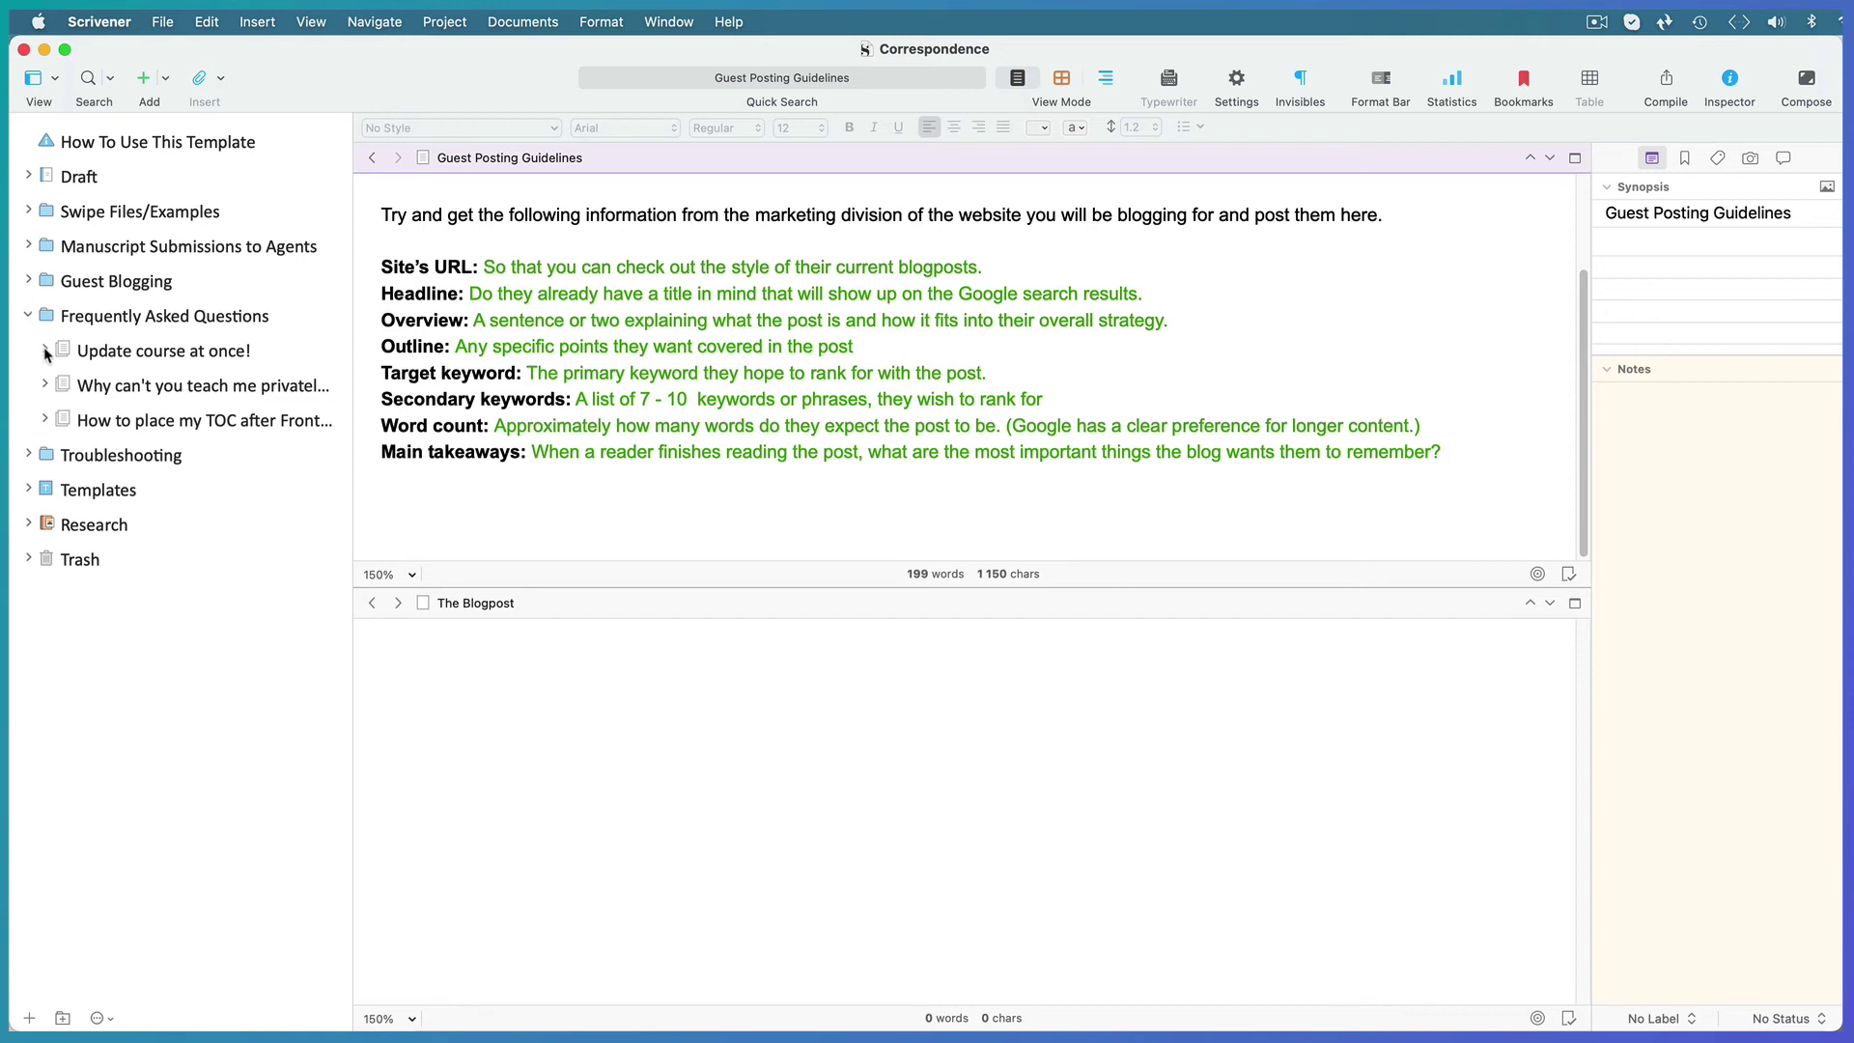
# - Rename the question to 'Question From Jack' and paste the letter text into it
pyautogui.click(45, 352)
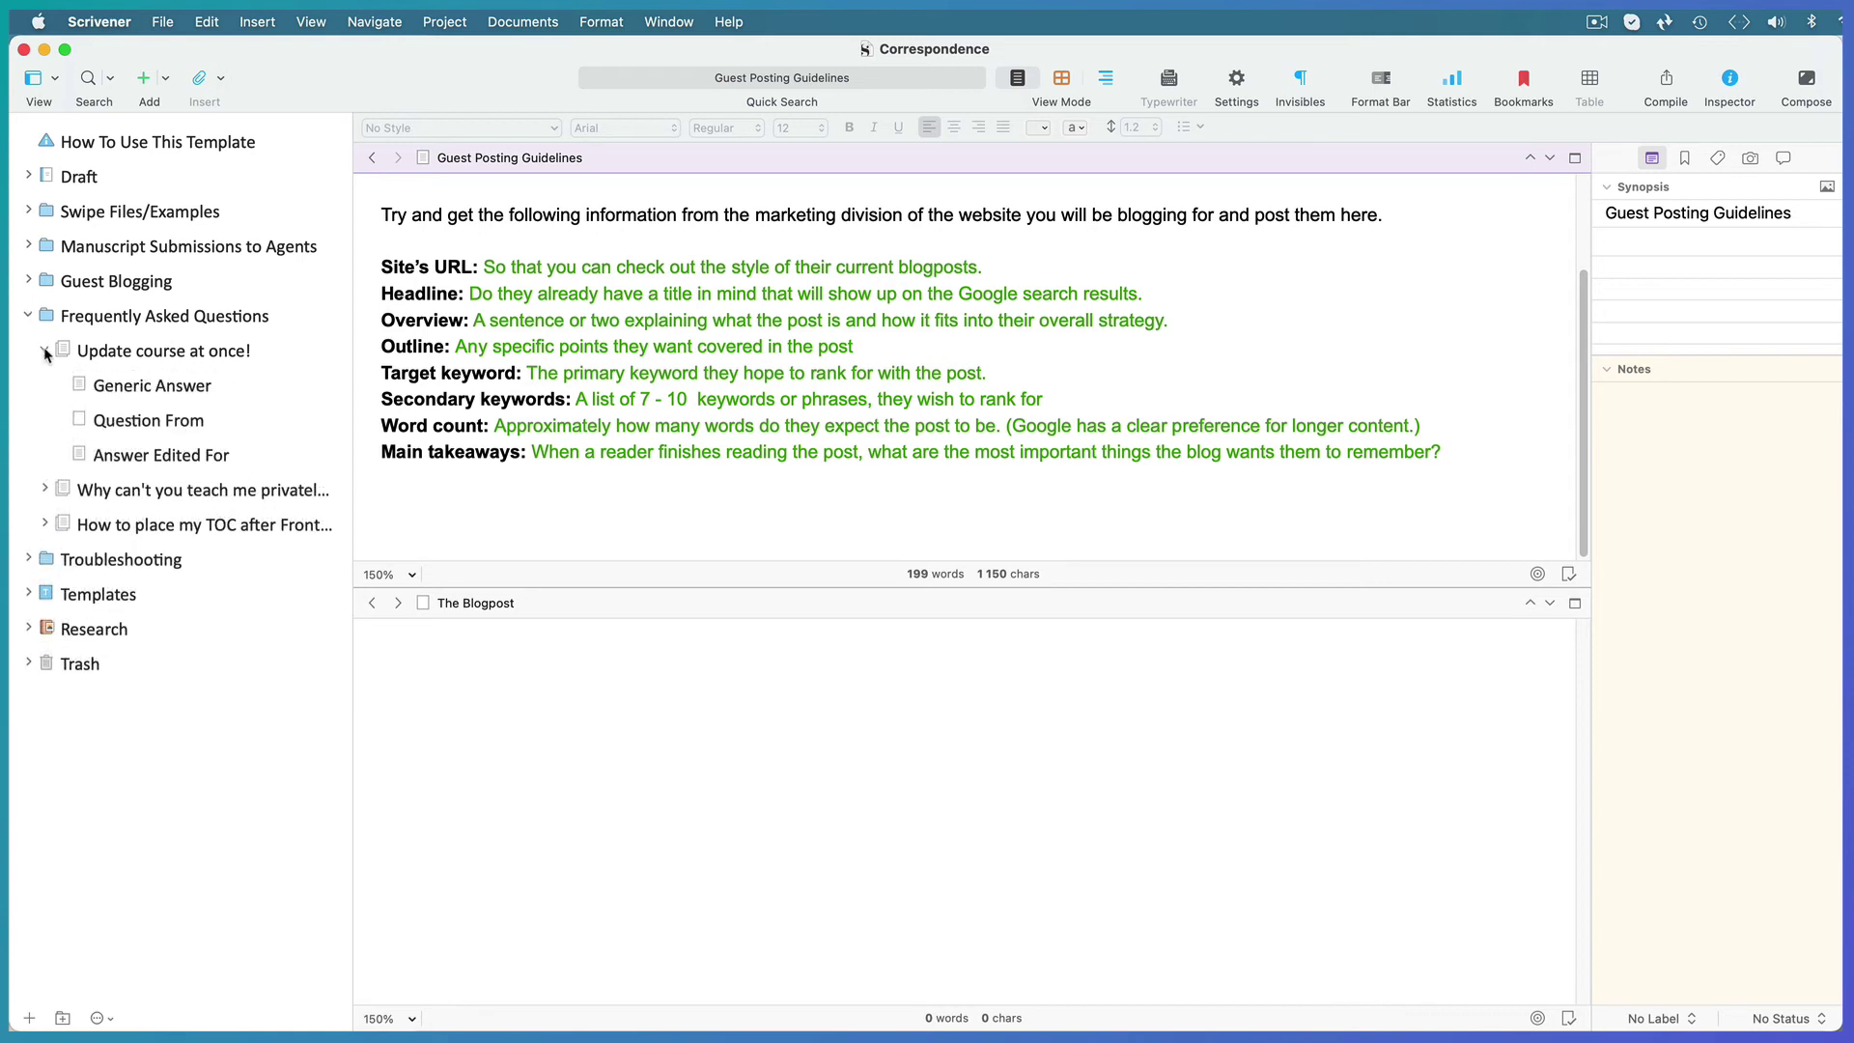
pyautogui.doubleClick(155, 421)
pyautogui.write('Jack')
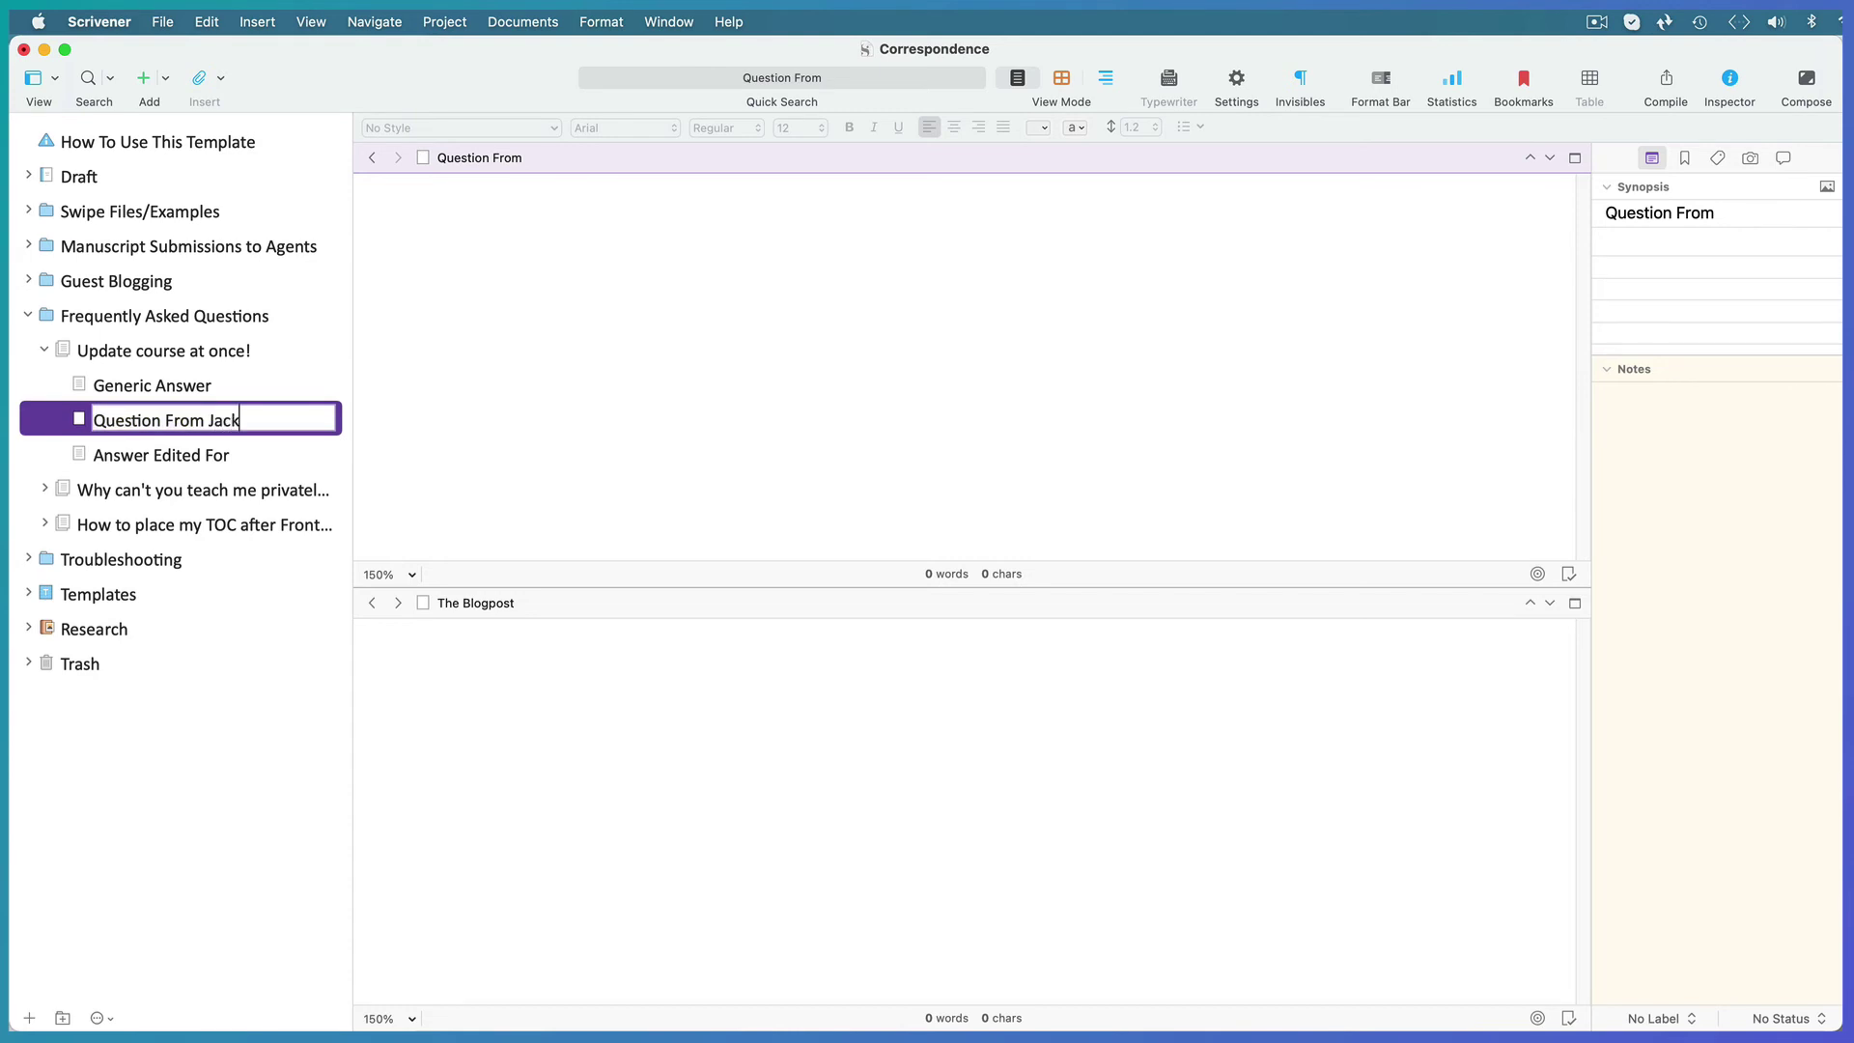
pyautogui.press('Return')
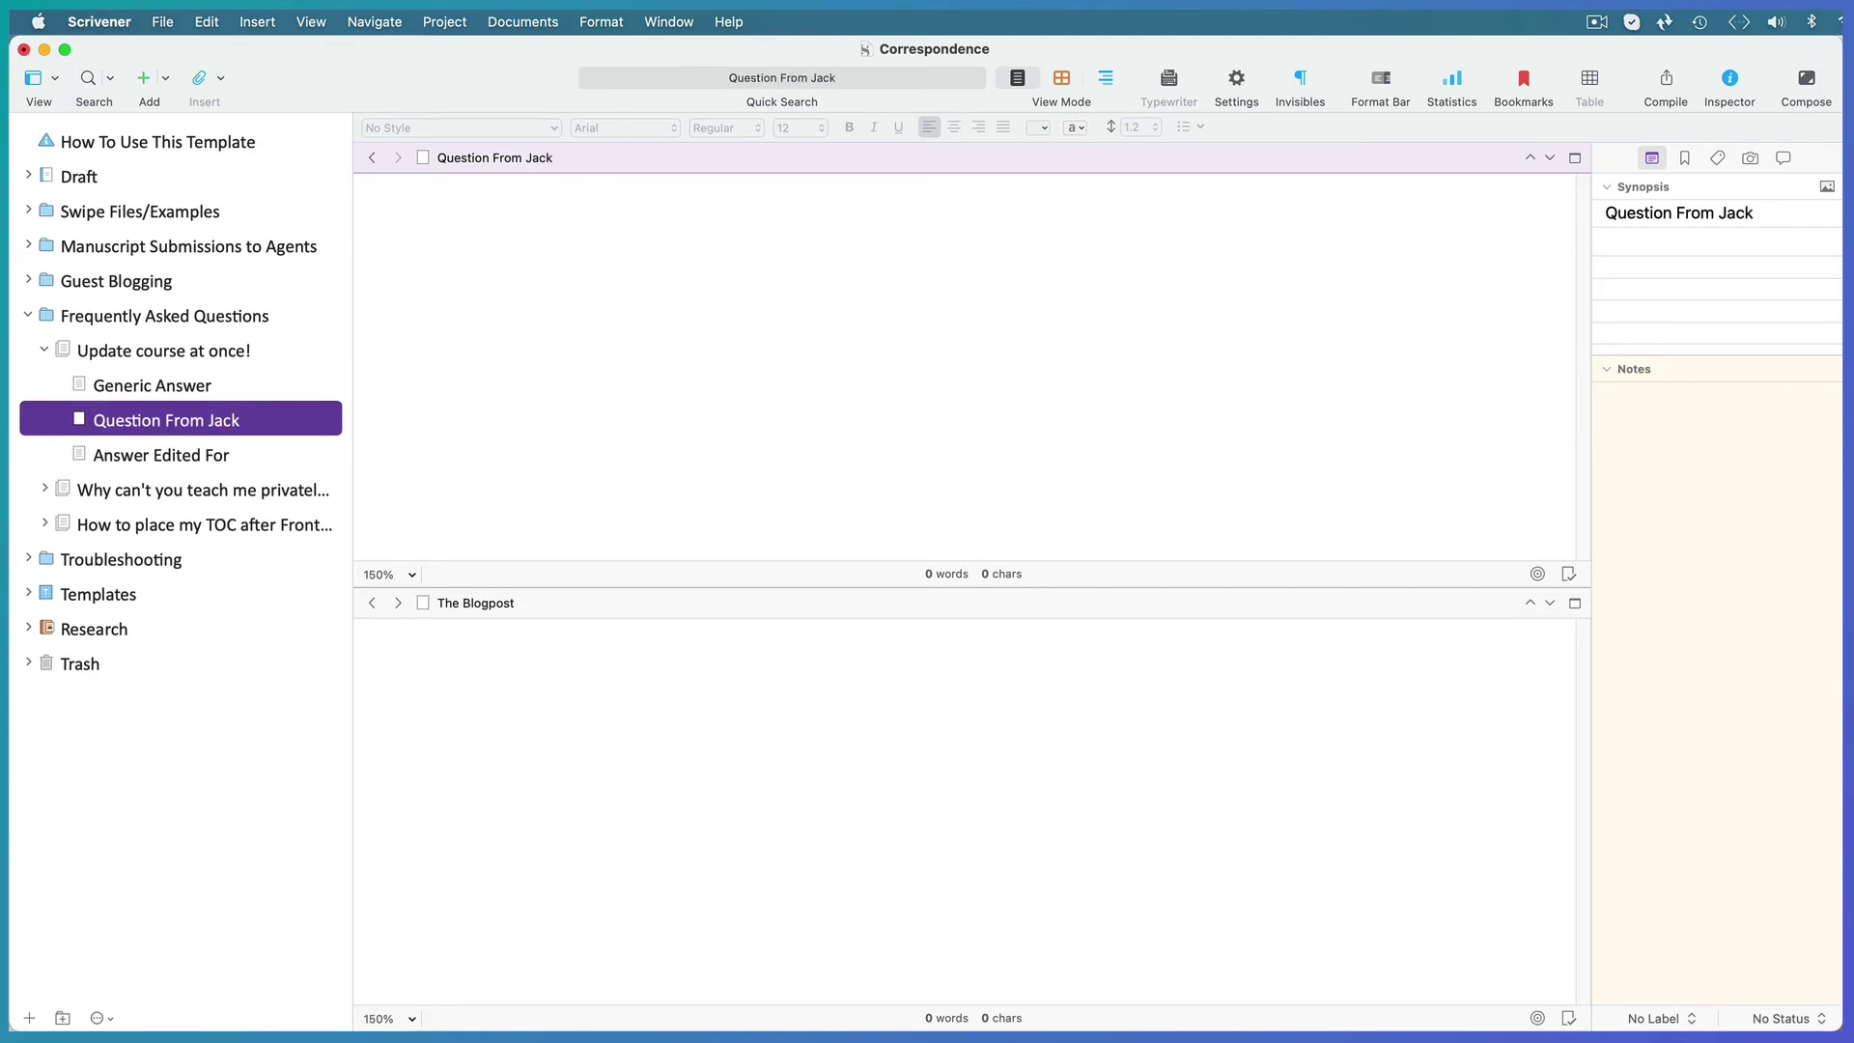
pyautogui.click(473, 253)
pyautogui.write('Dolor Apsum Minima,  Quis autem vel eum iure reprehenderit qui in ea voluptate velit esse quam nihil molestiae consequatur, vel illum qui dolorem eum fugiat quo voluptas nulla pariatur. Ut enim ad minima veniam, quis nostrum exercitationem ullam corporis suscipit laboriosam, nisi ut aliquid ex ea commodi consequatur?')
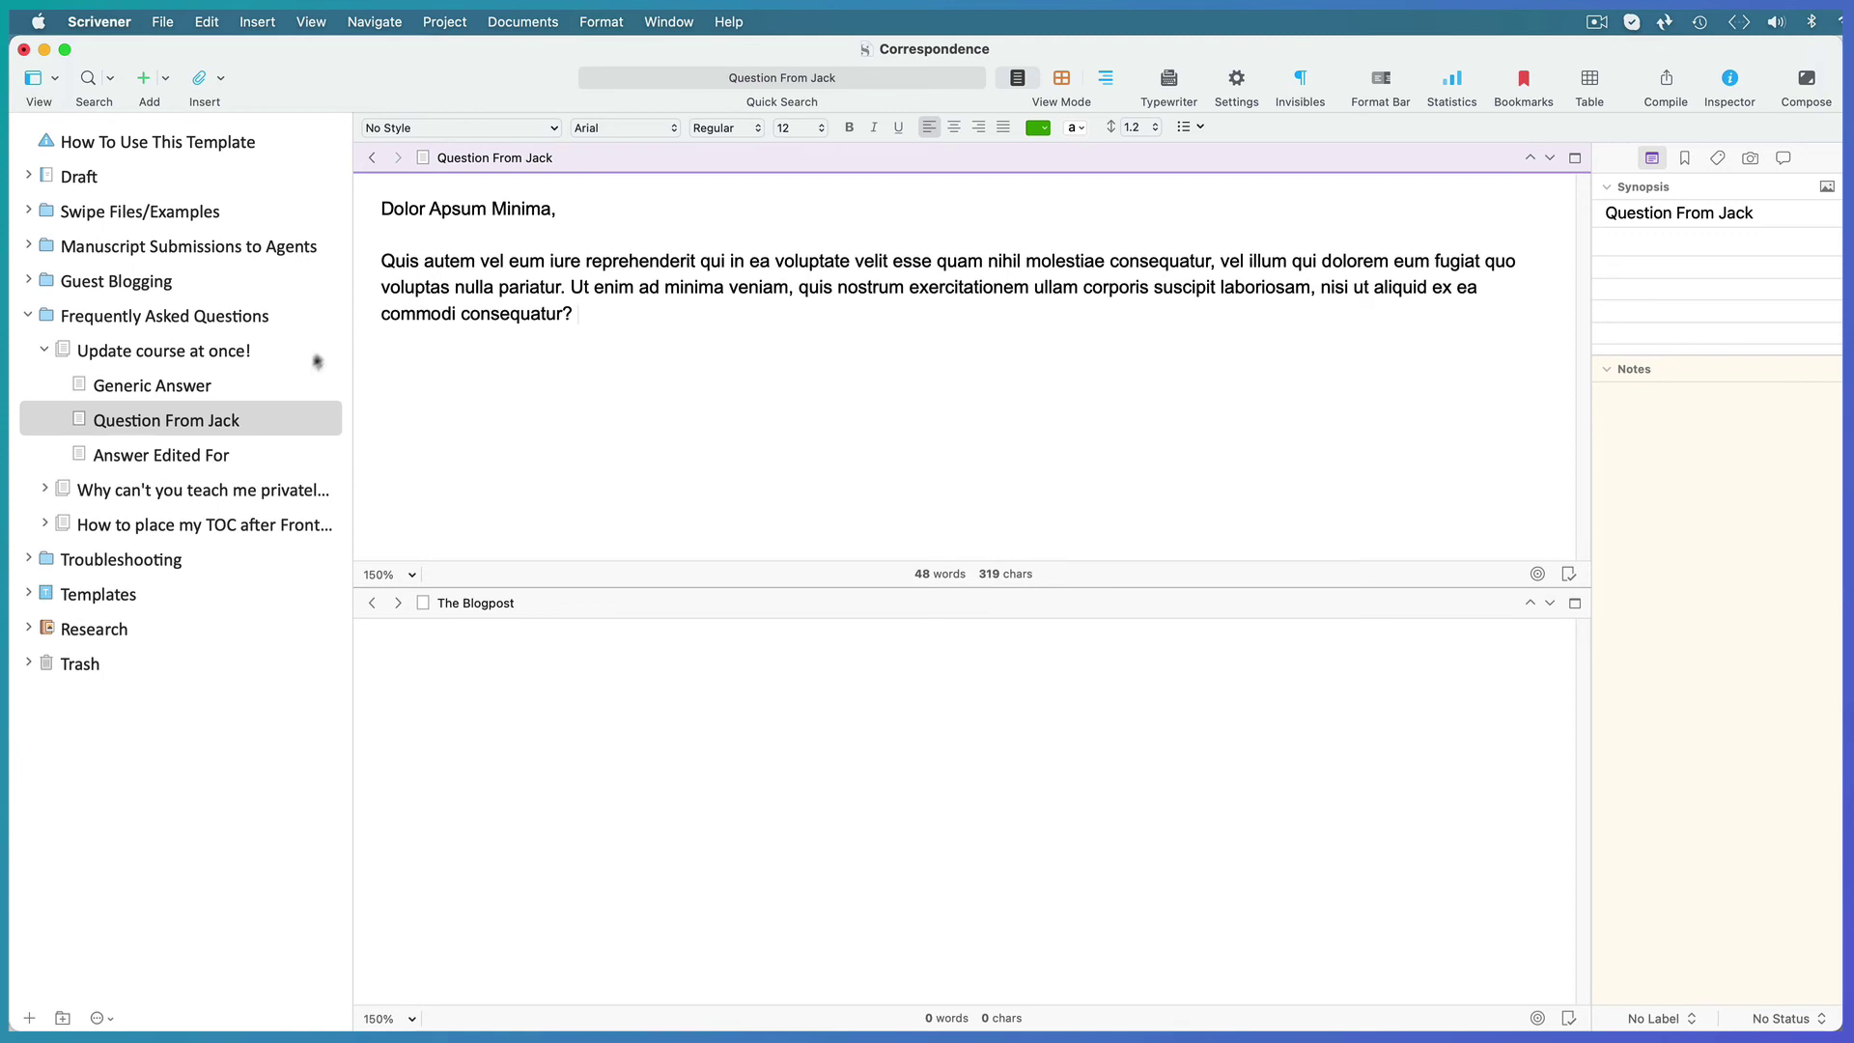
# - Show the Generic Answer and rename the answer document to 'Answer Edited For Jack'
pyautogui.click(236, 388)
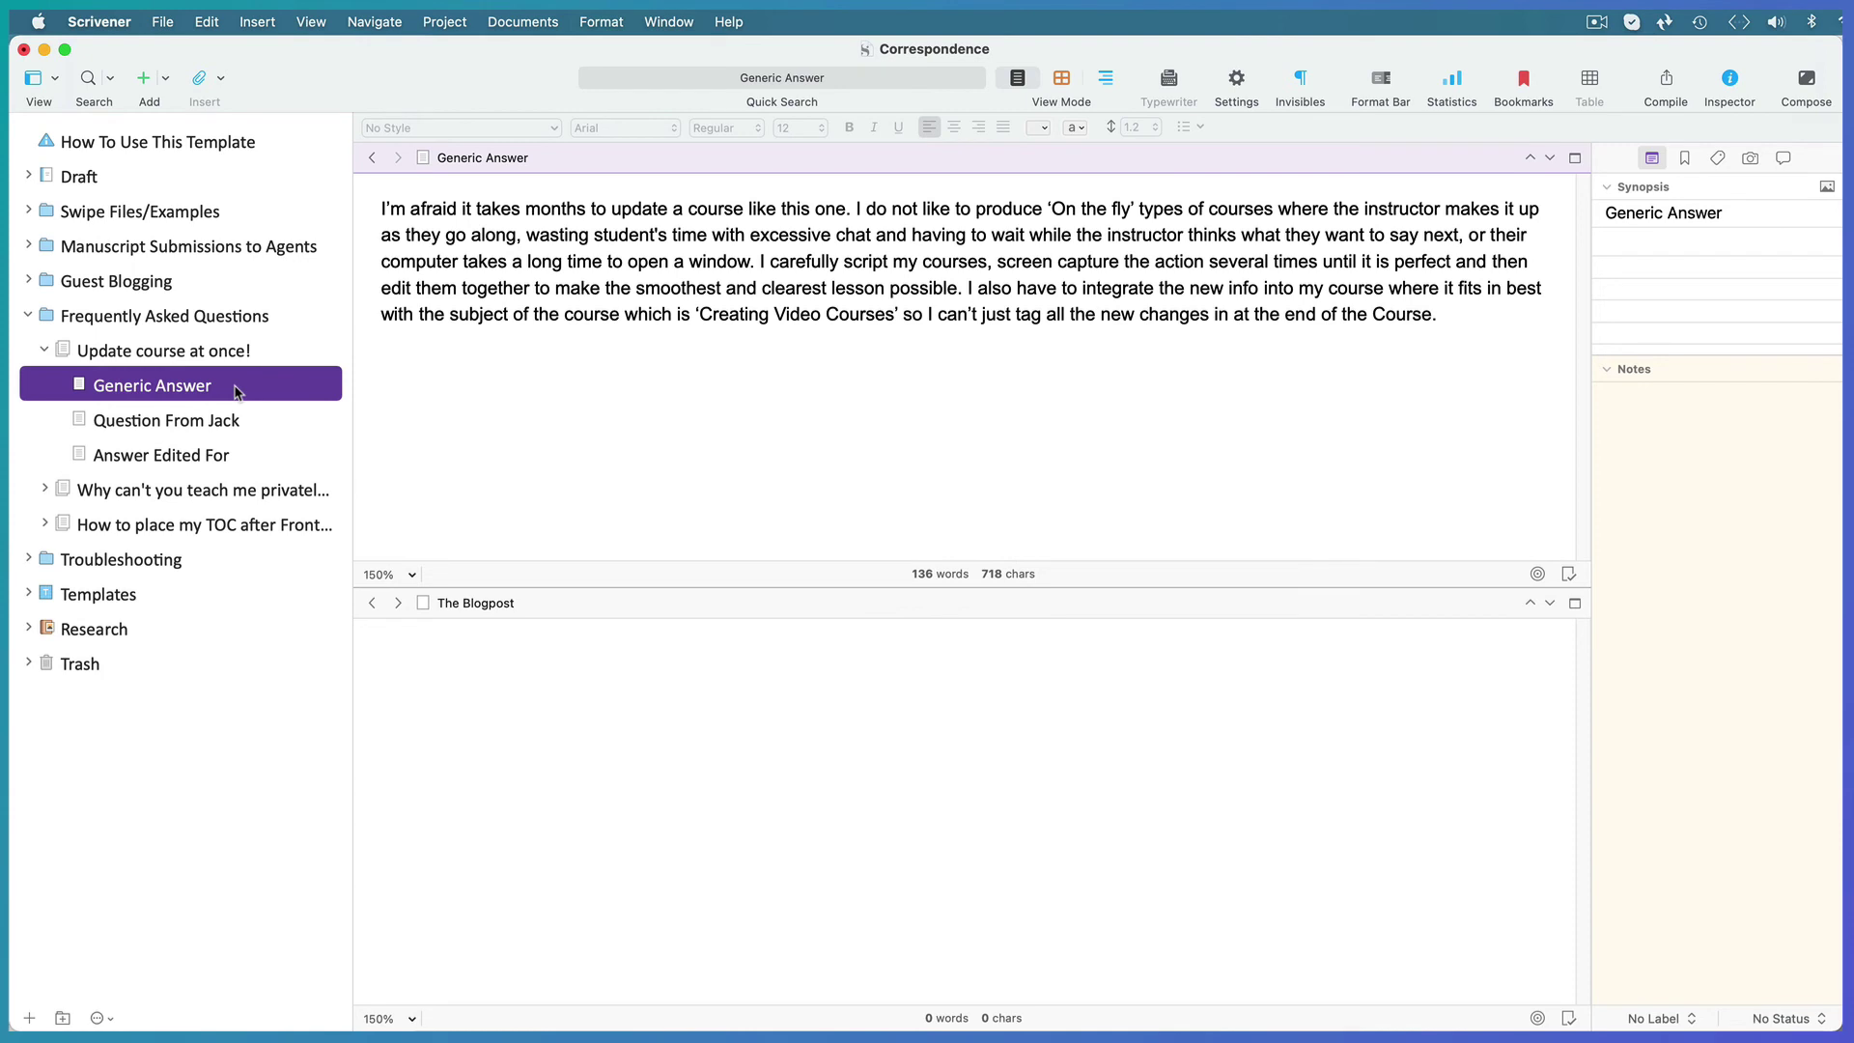
pyautogui.click(459, 693)
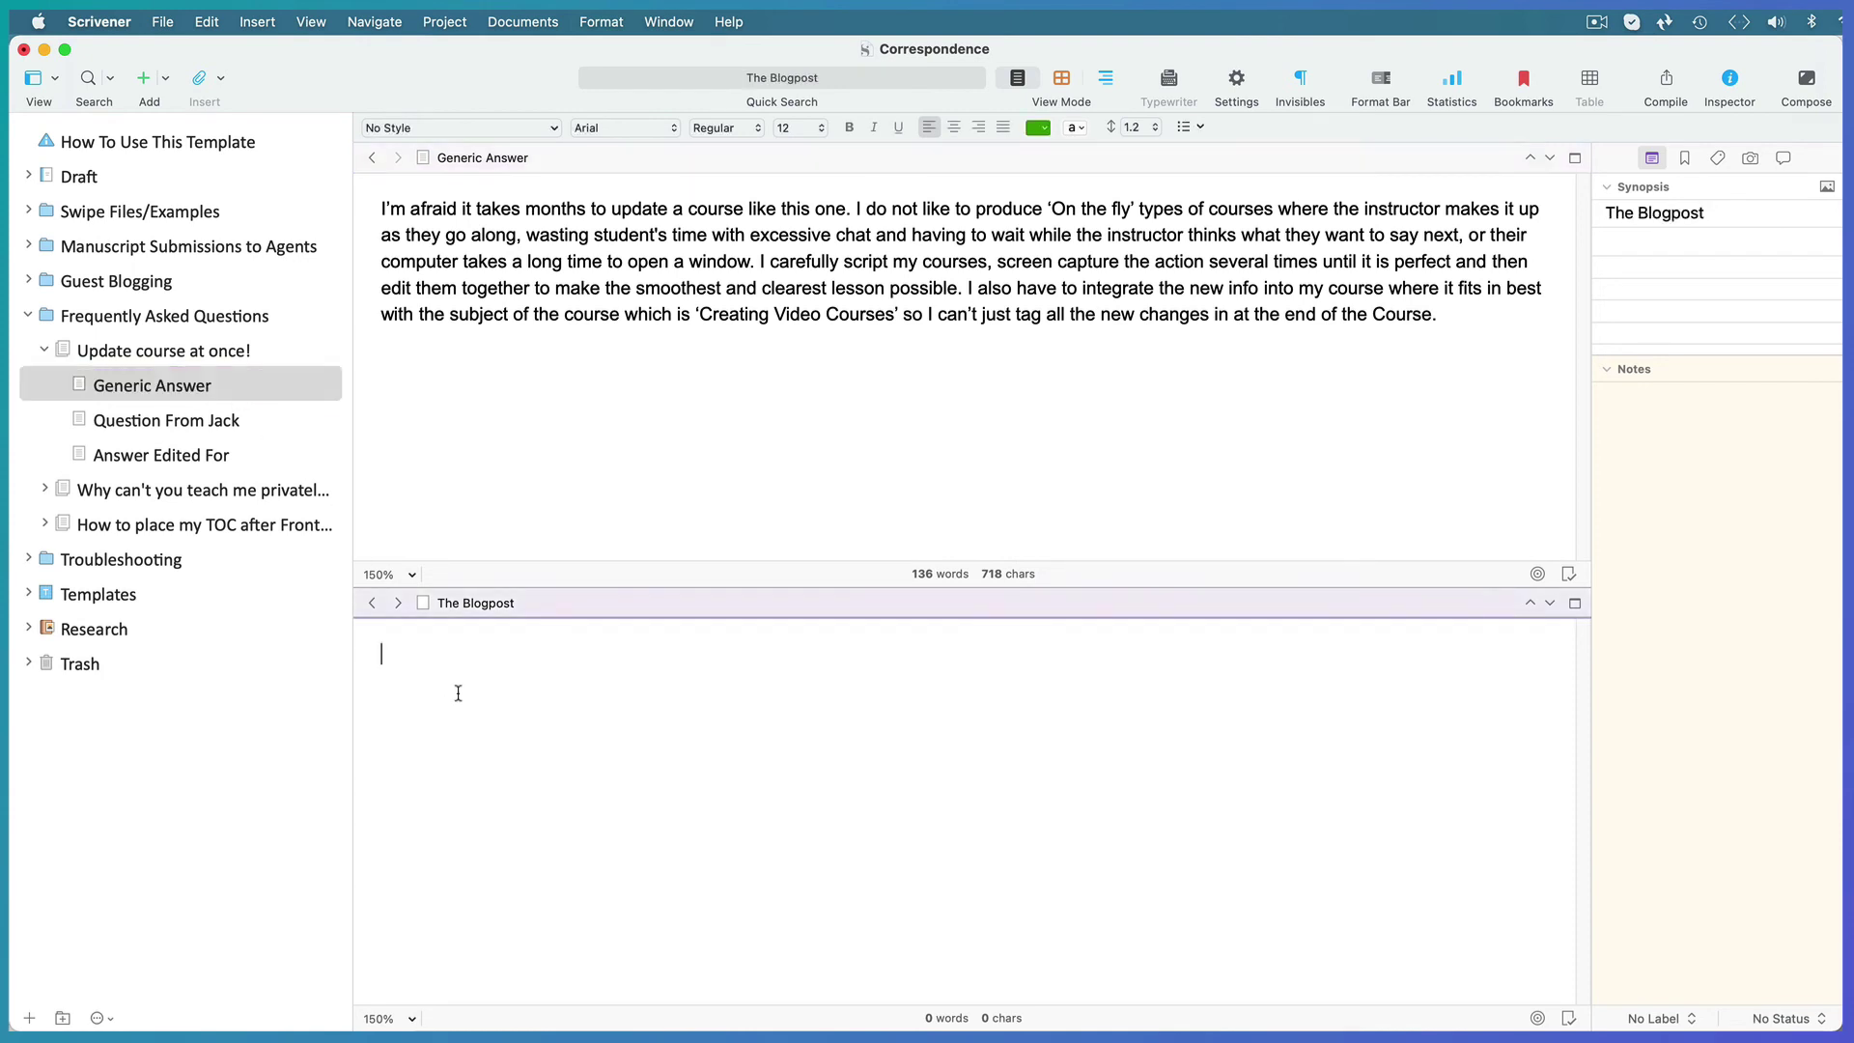
pyautogui.doubleClick(212, 460)
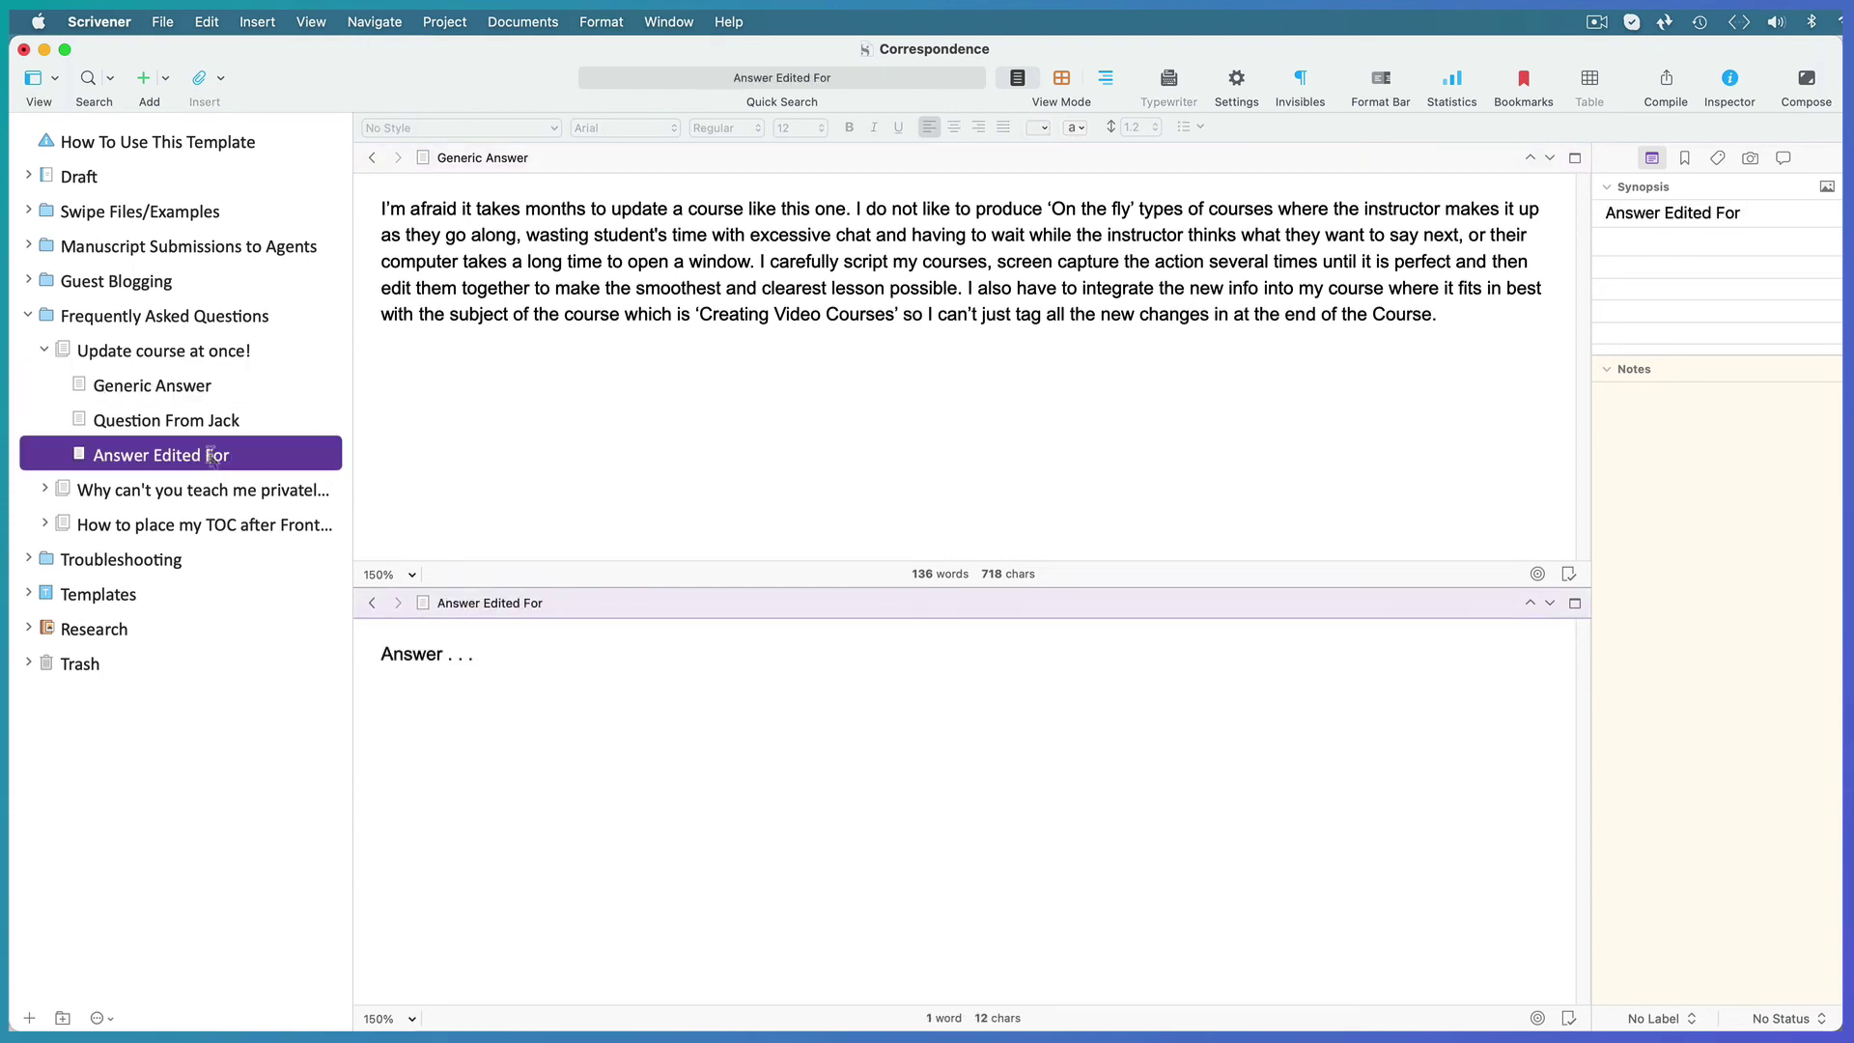
pyautogui.press('Right')
pyautogui.write('Jack')
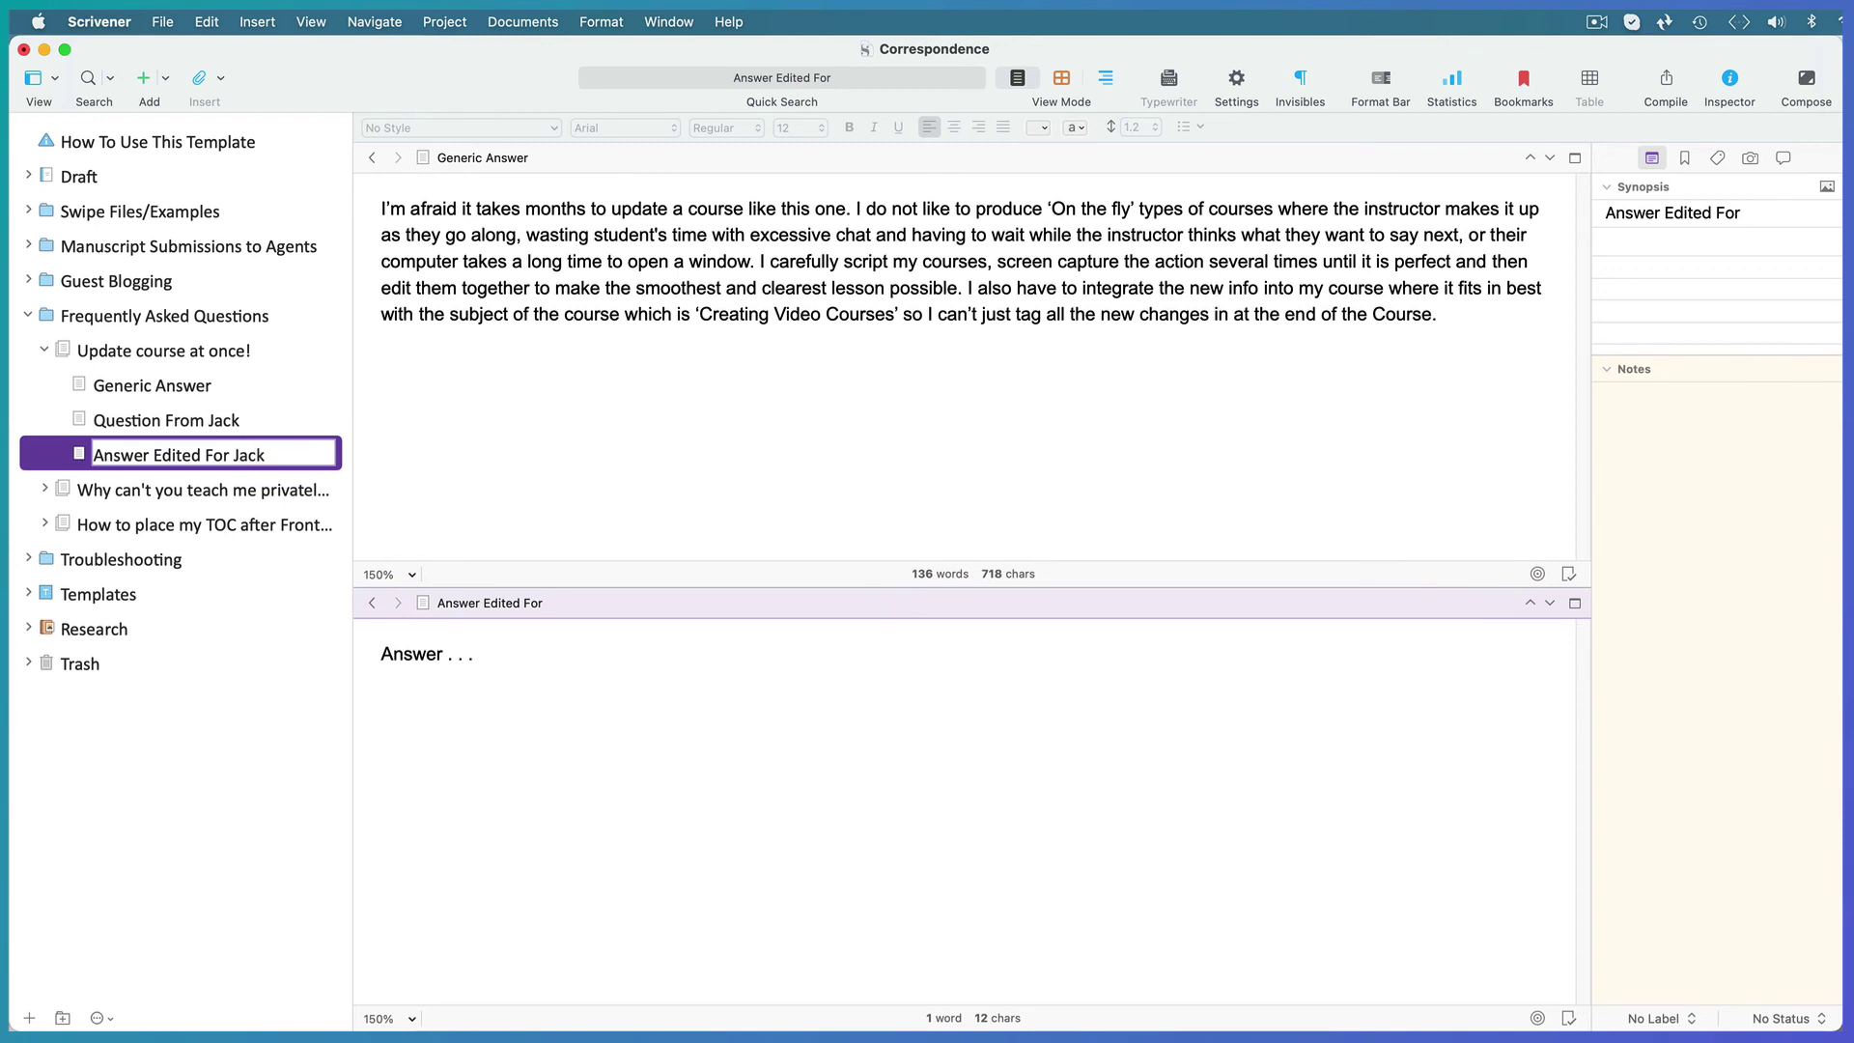
pyautogui.press('Return')
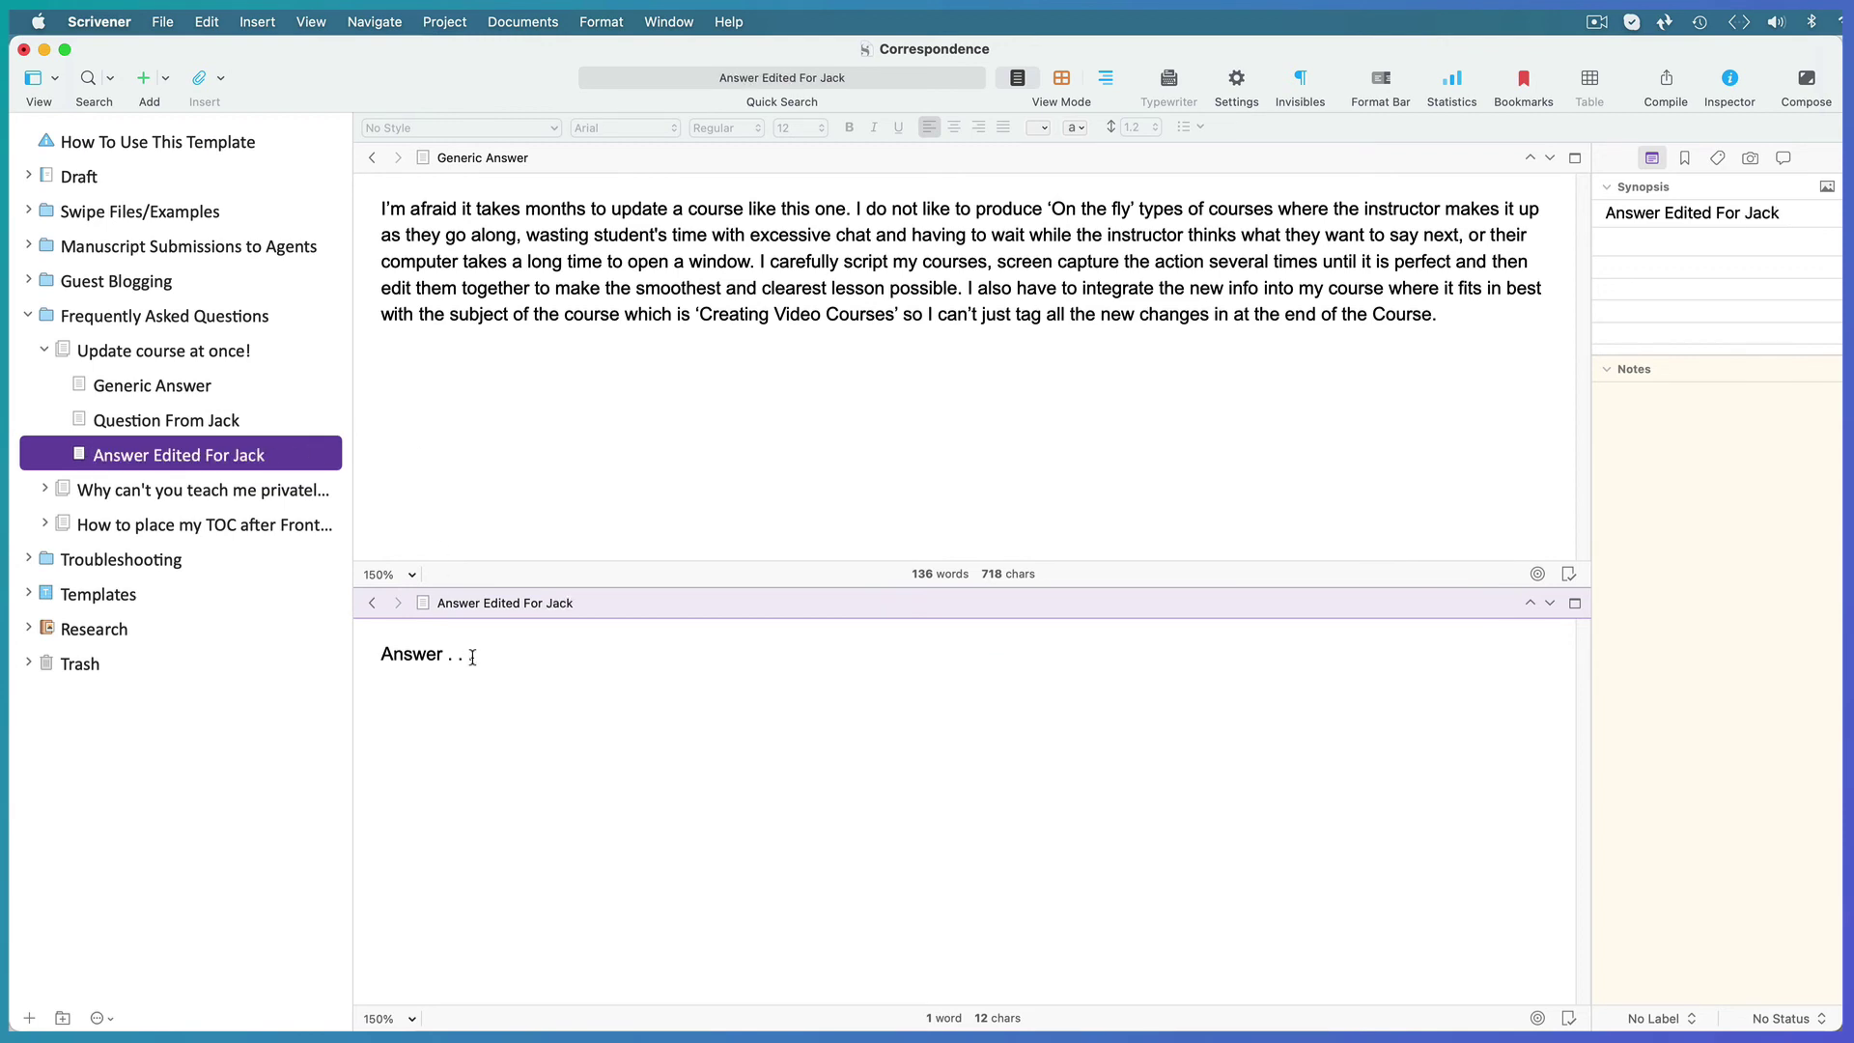
# - Nest Answer Edited For Jack under Question From Jack in the binder
pyautogui.click(372, 159)
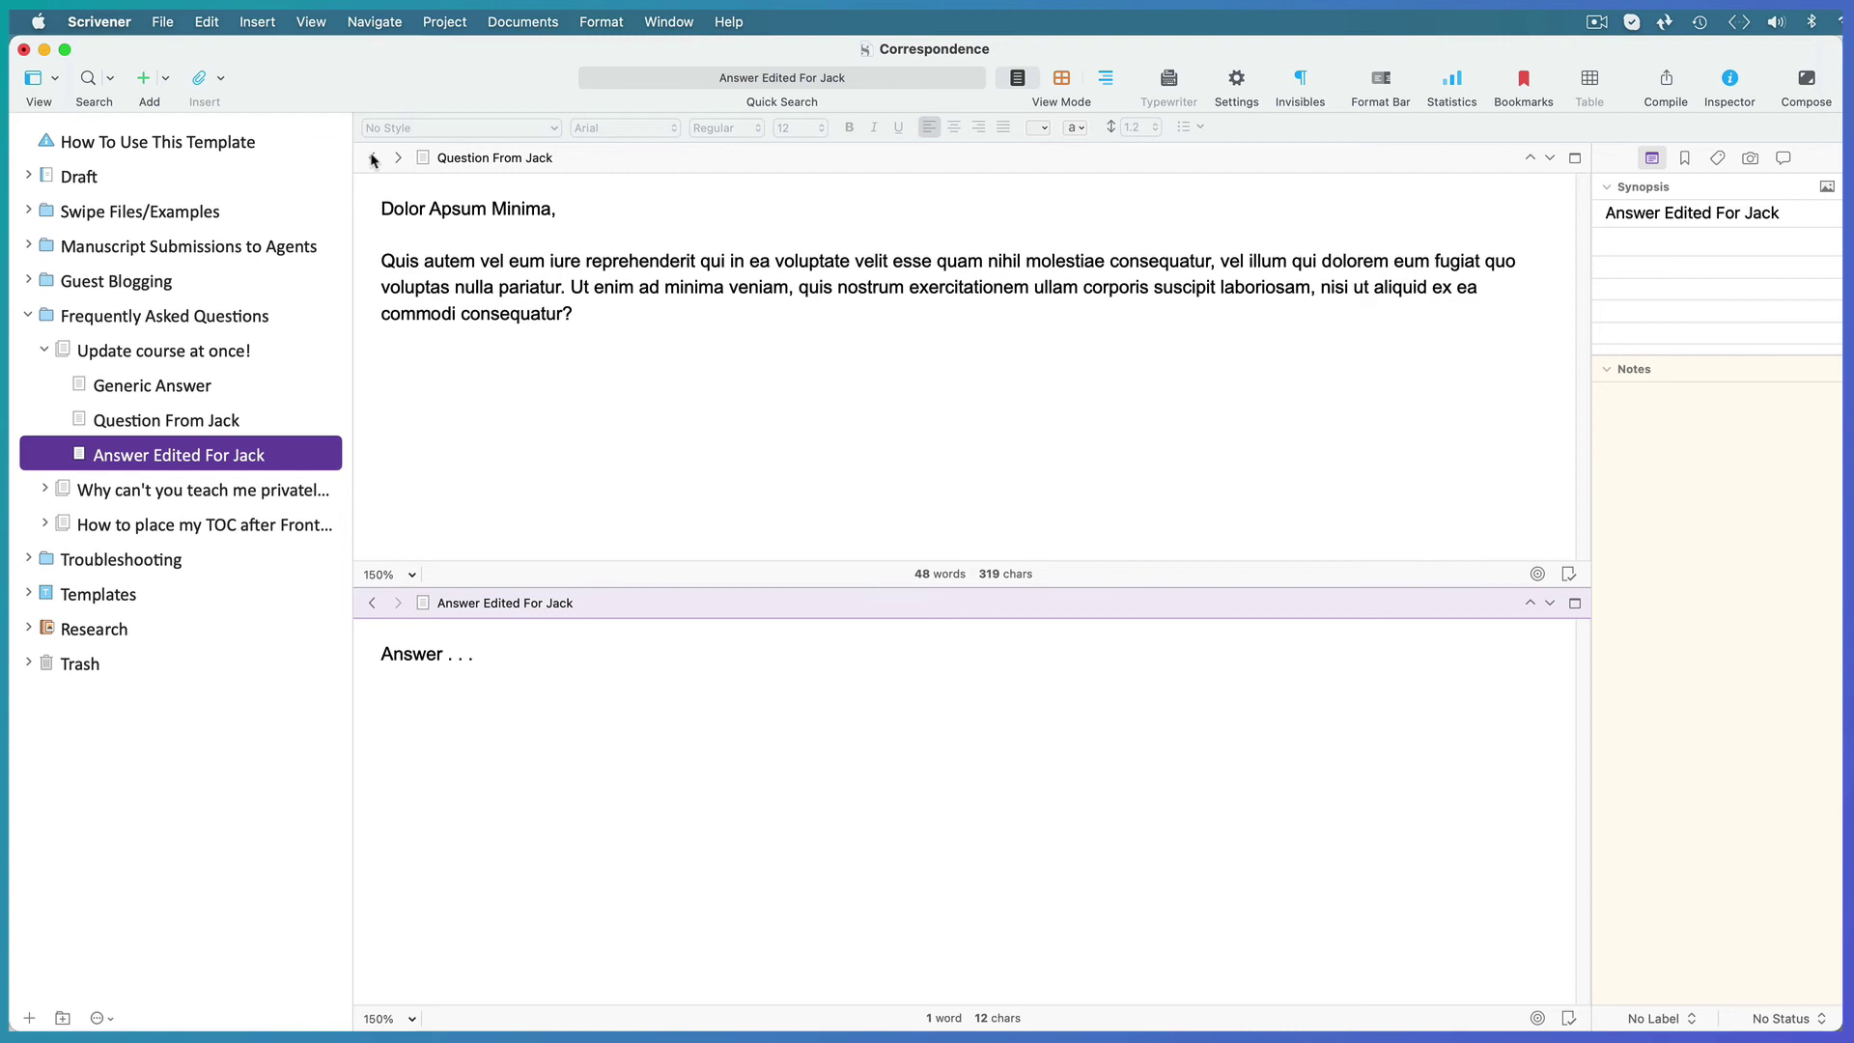
pyautogui.click(399, 158)
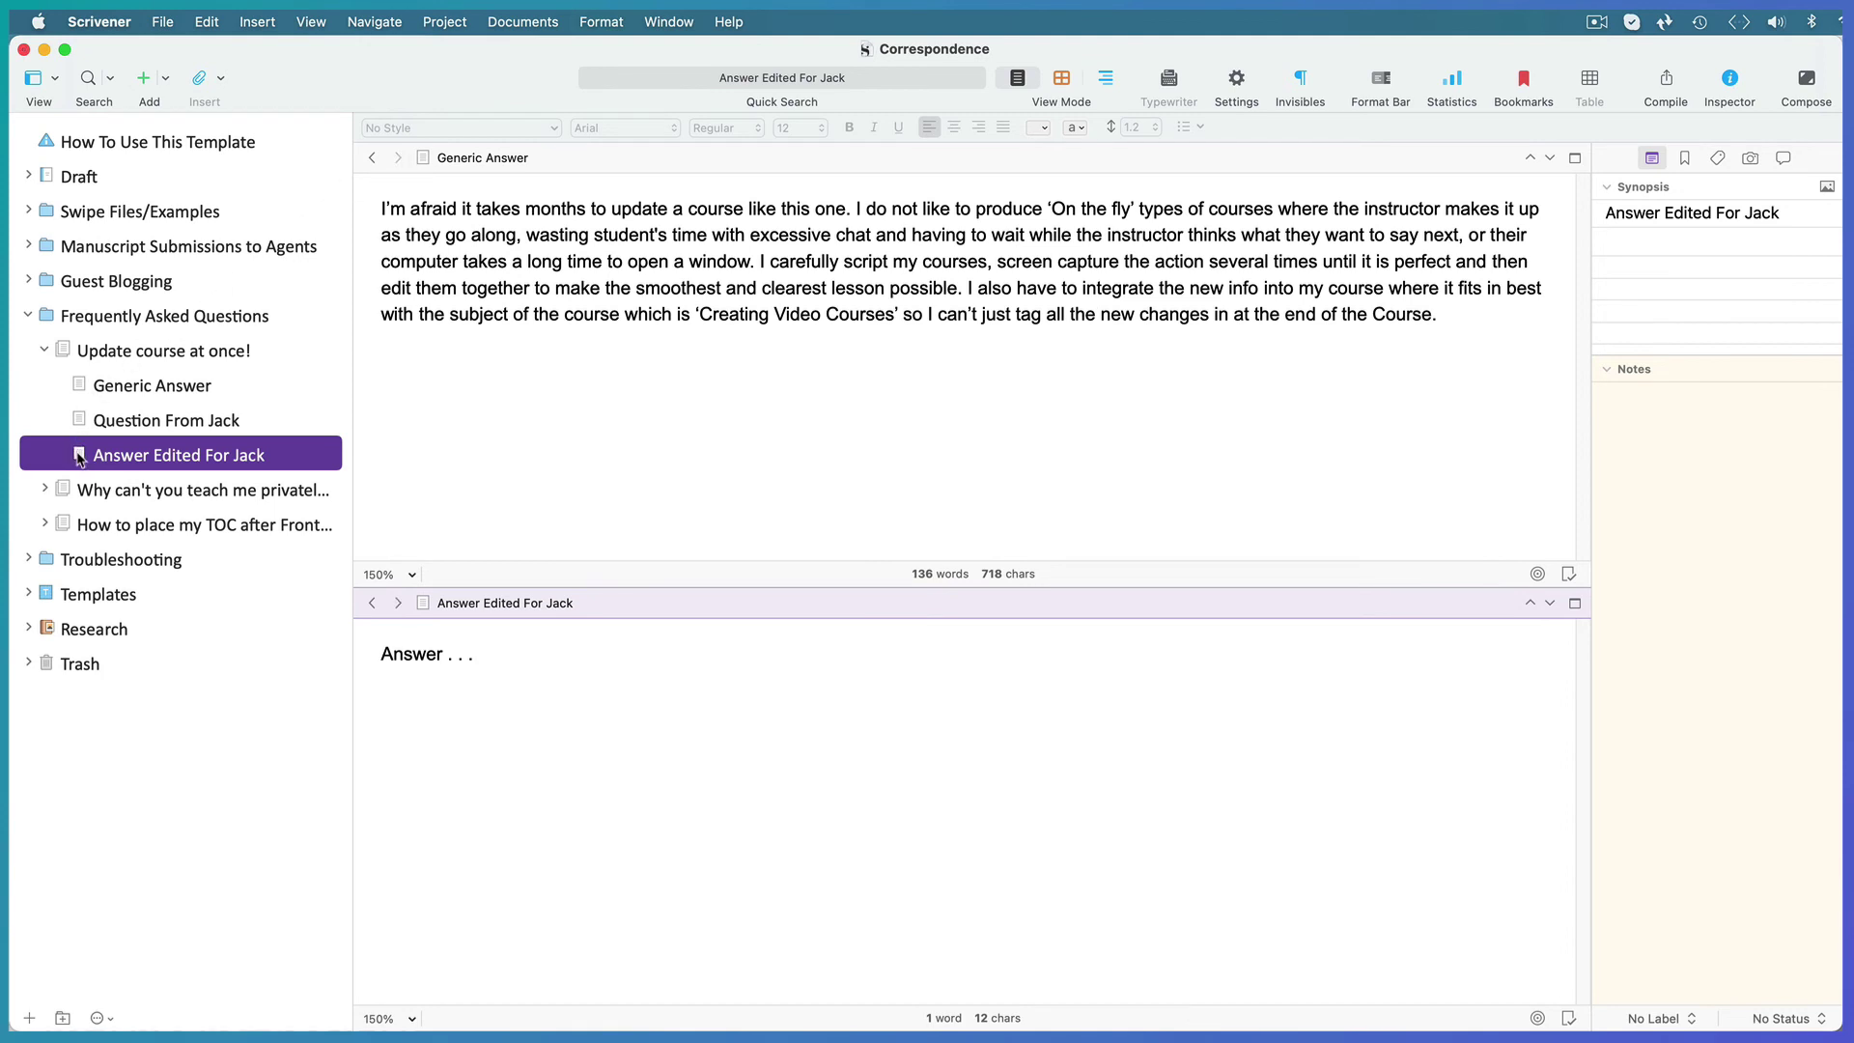
pyautogui.moveTo(79, 458); pyautogui.dragTo(92, 423)
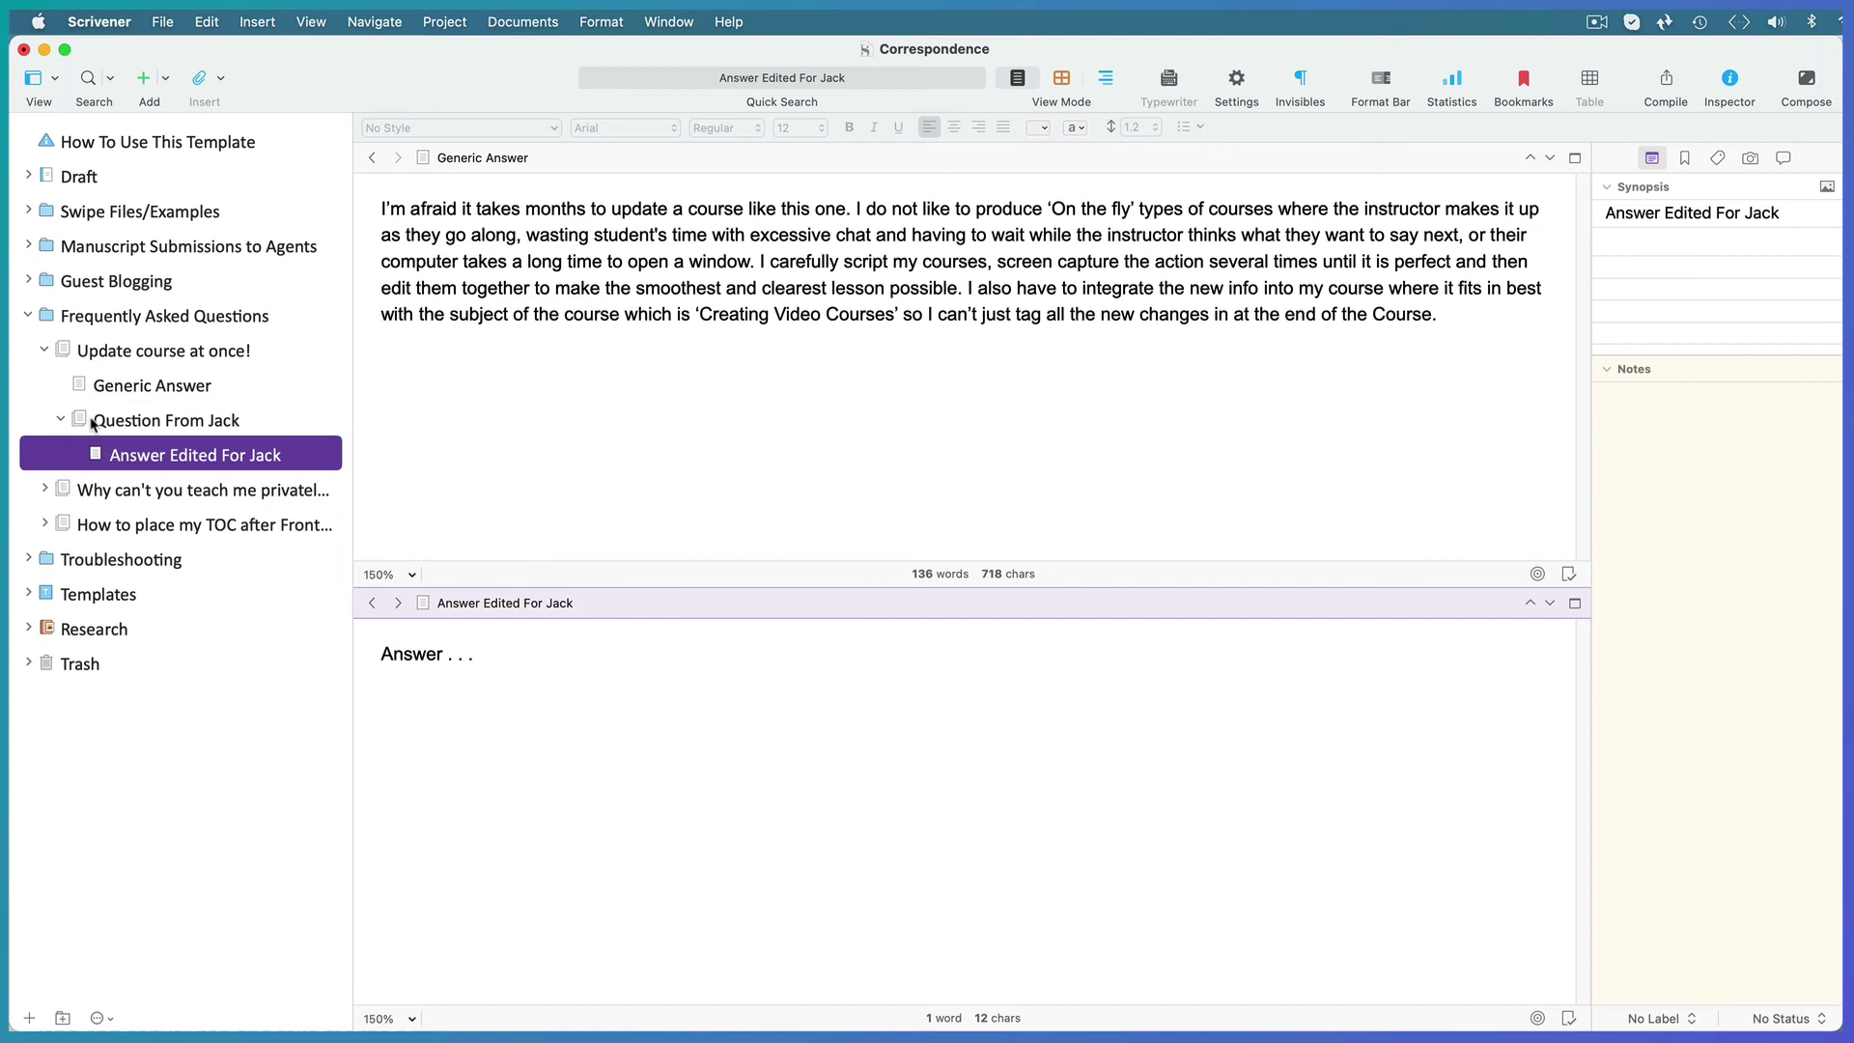
# - Collapse FAQ, expand Troubleshooting, and show Really Convoluted Question in the upper pane
pyautogui.click(28, 316)
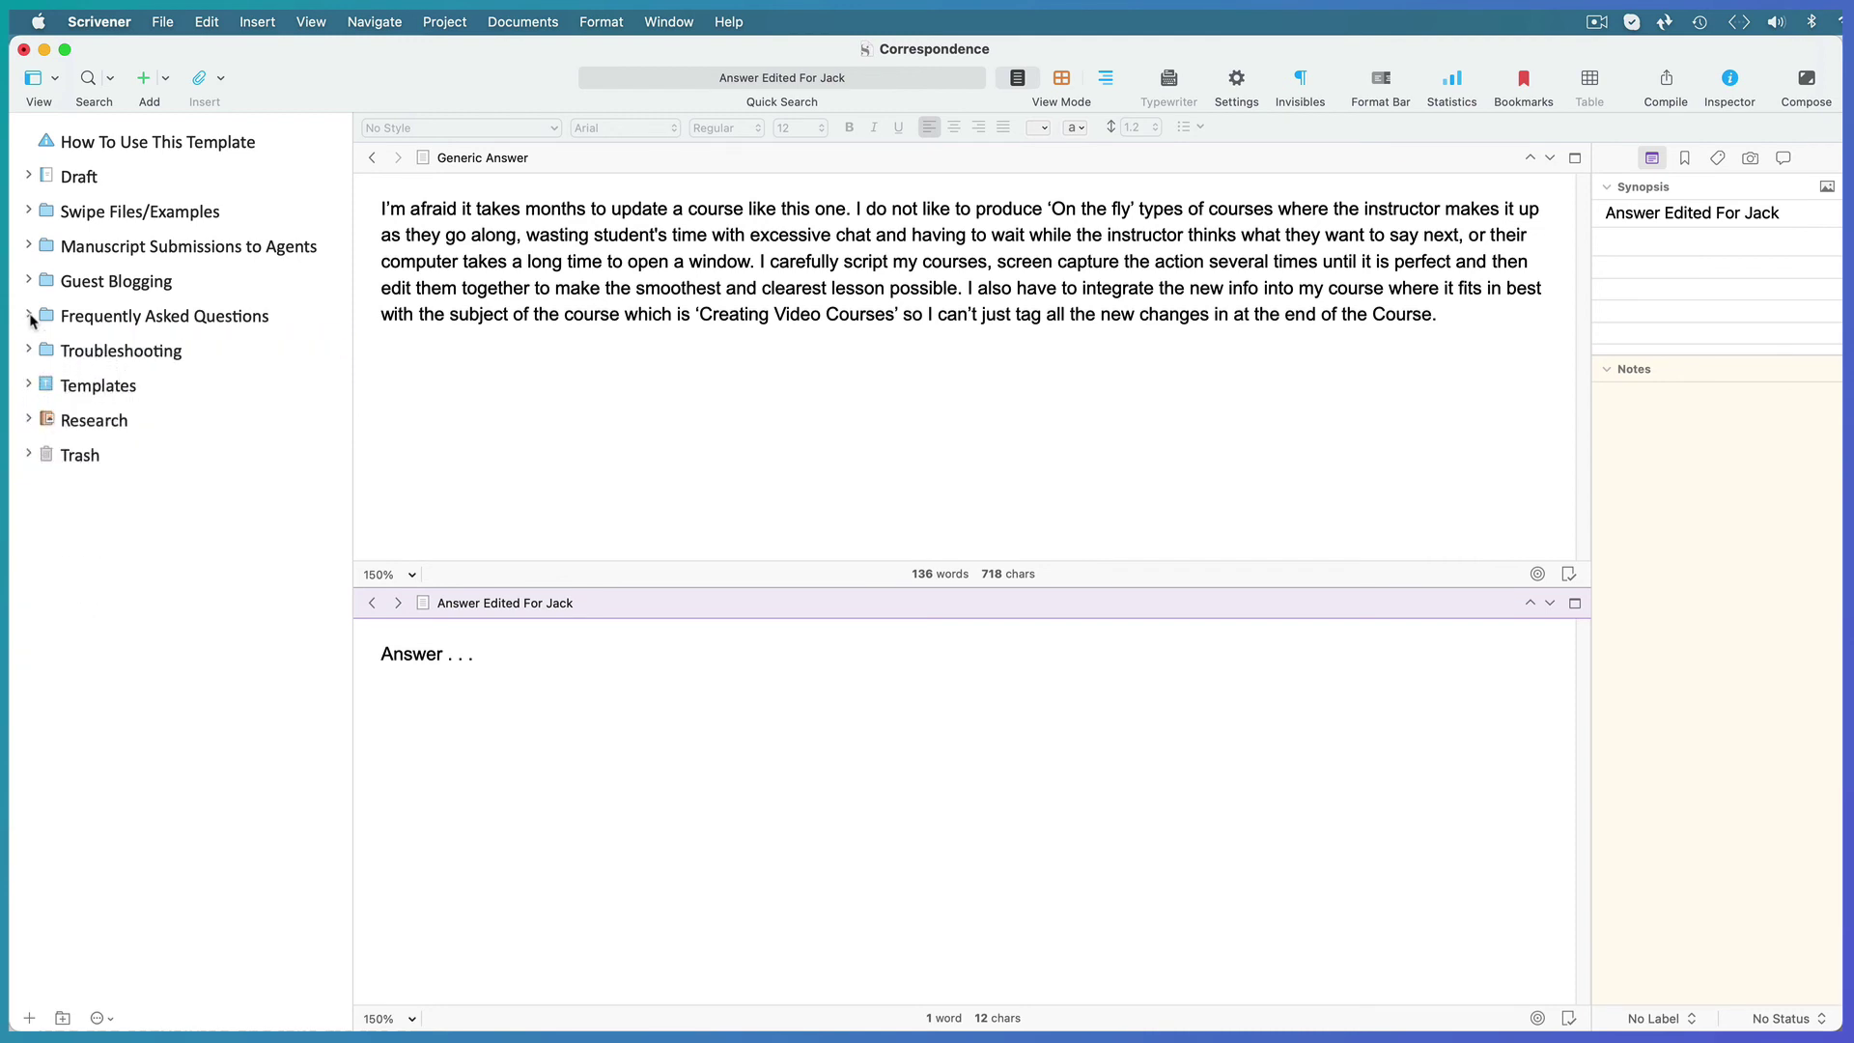
pyautogui.click(28, 351)
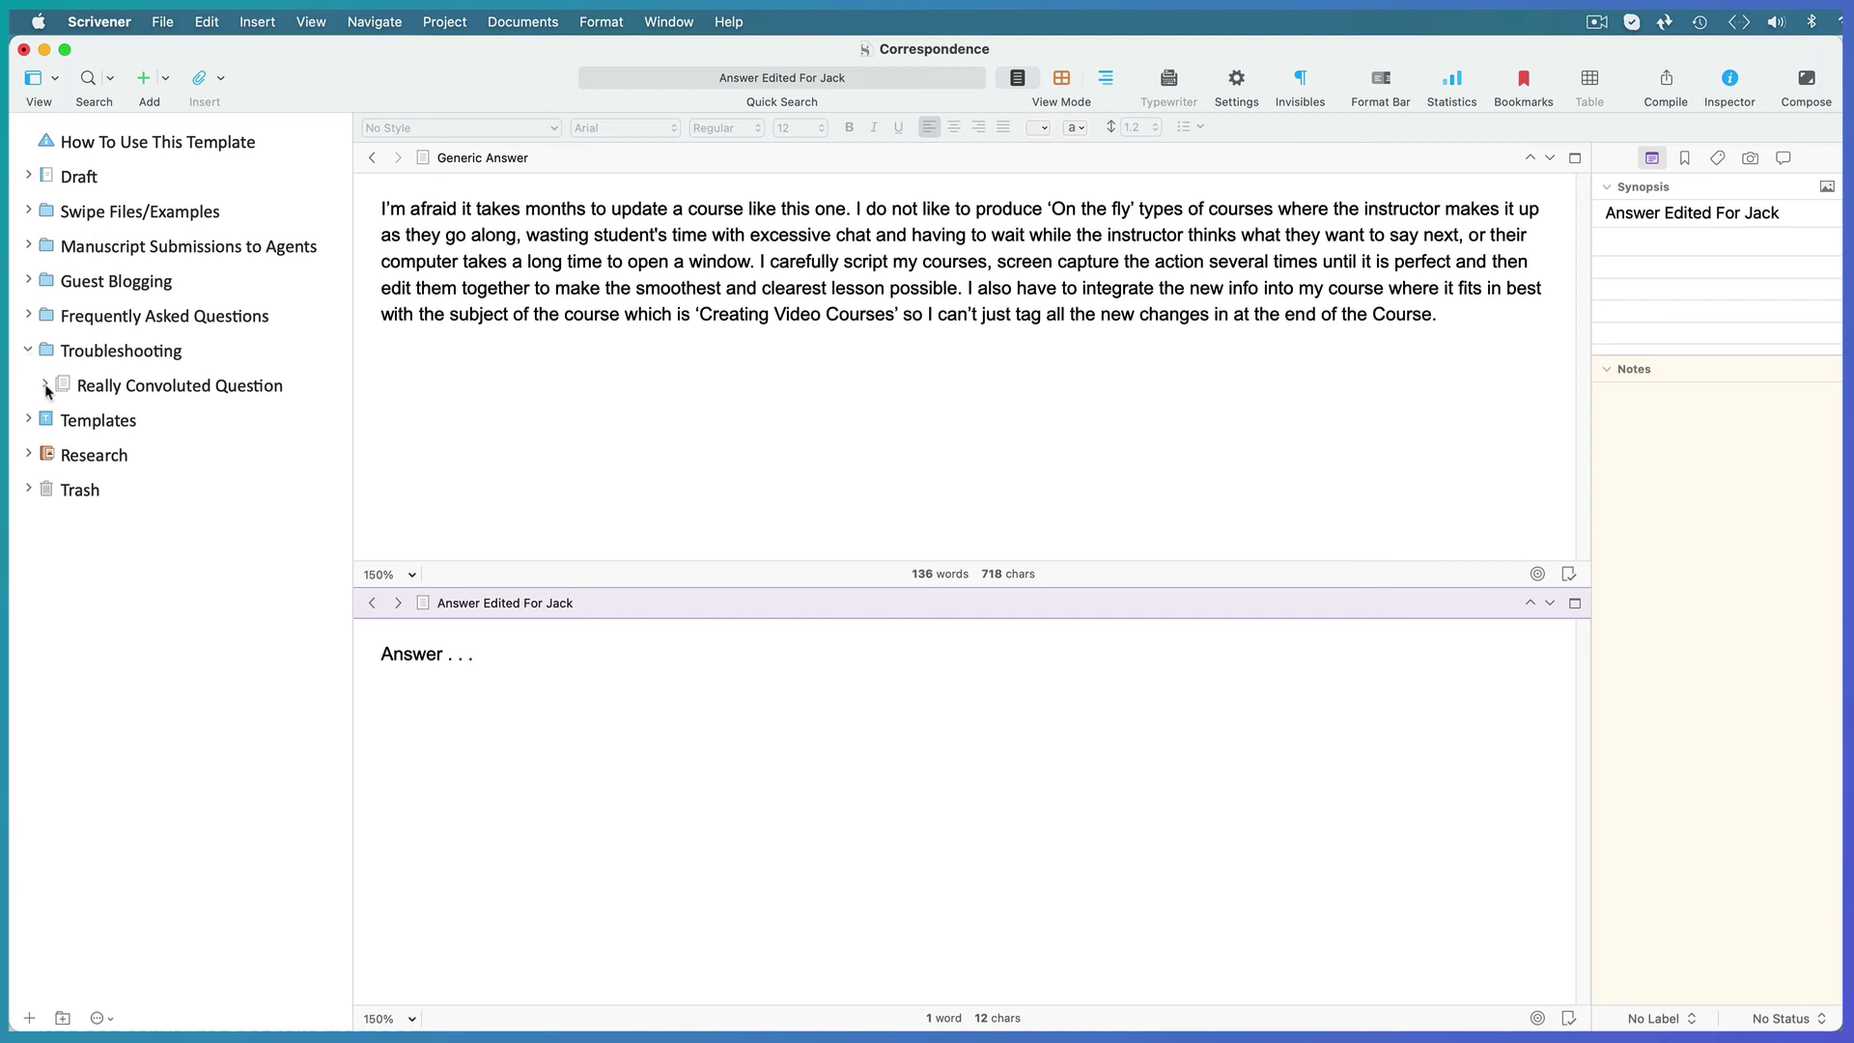
pyautogui.click(45, 385)
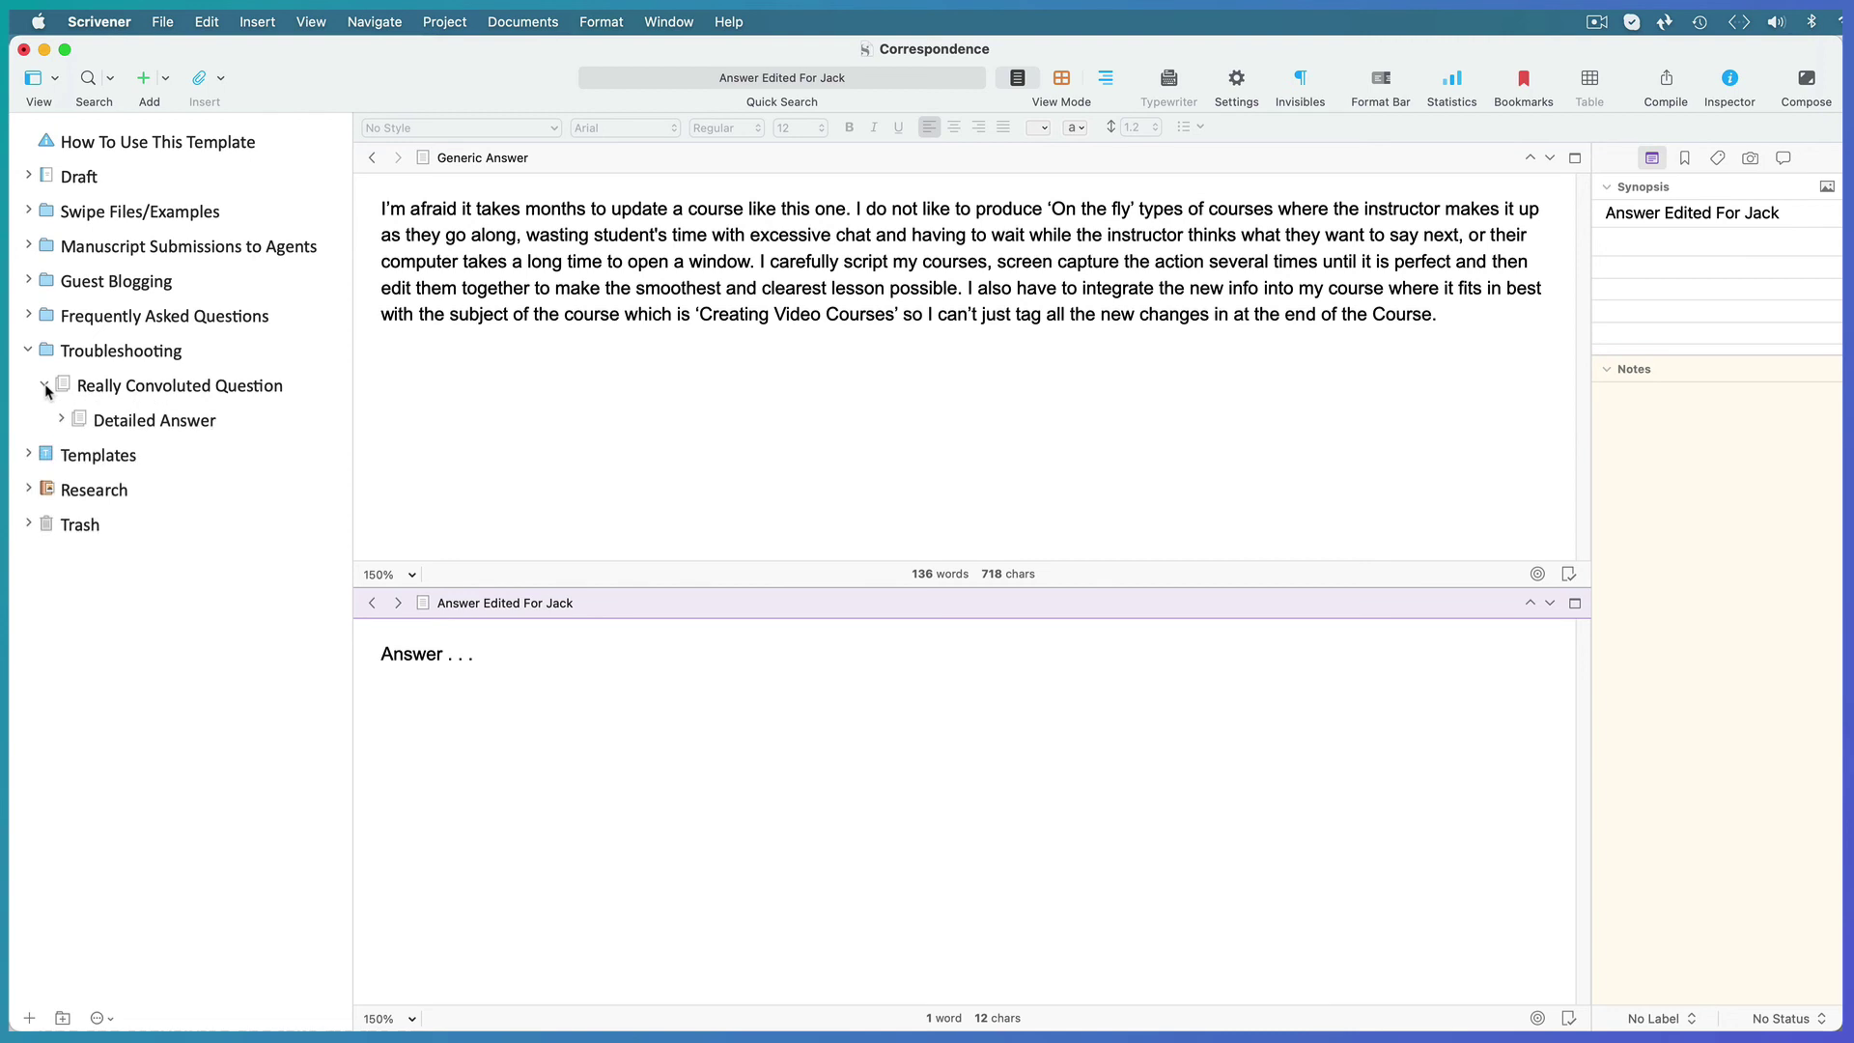
pyautogui.click(612, 413)
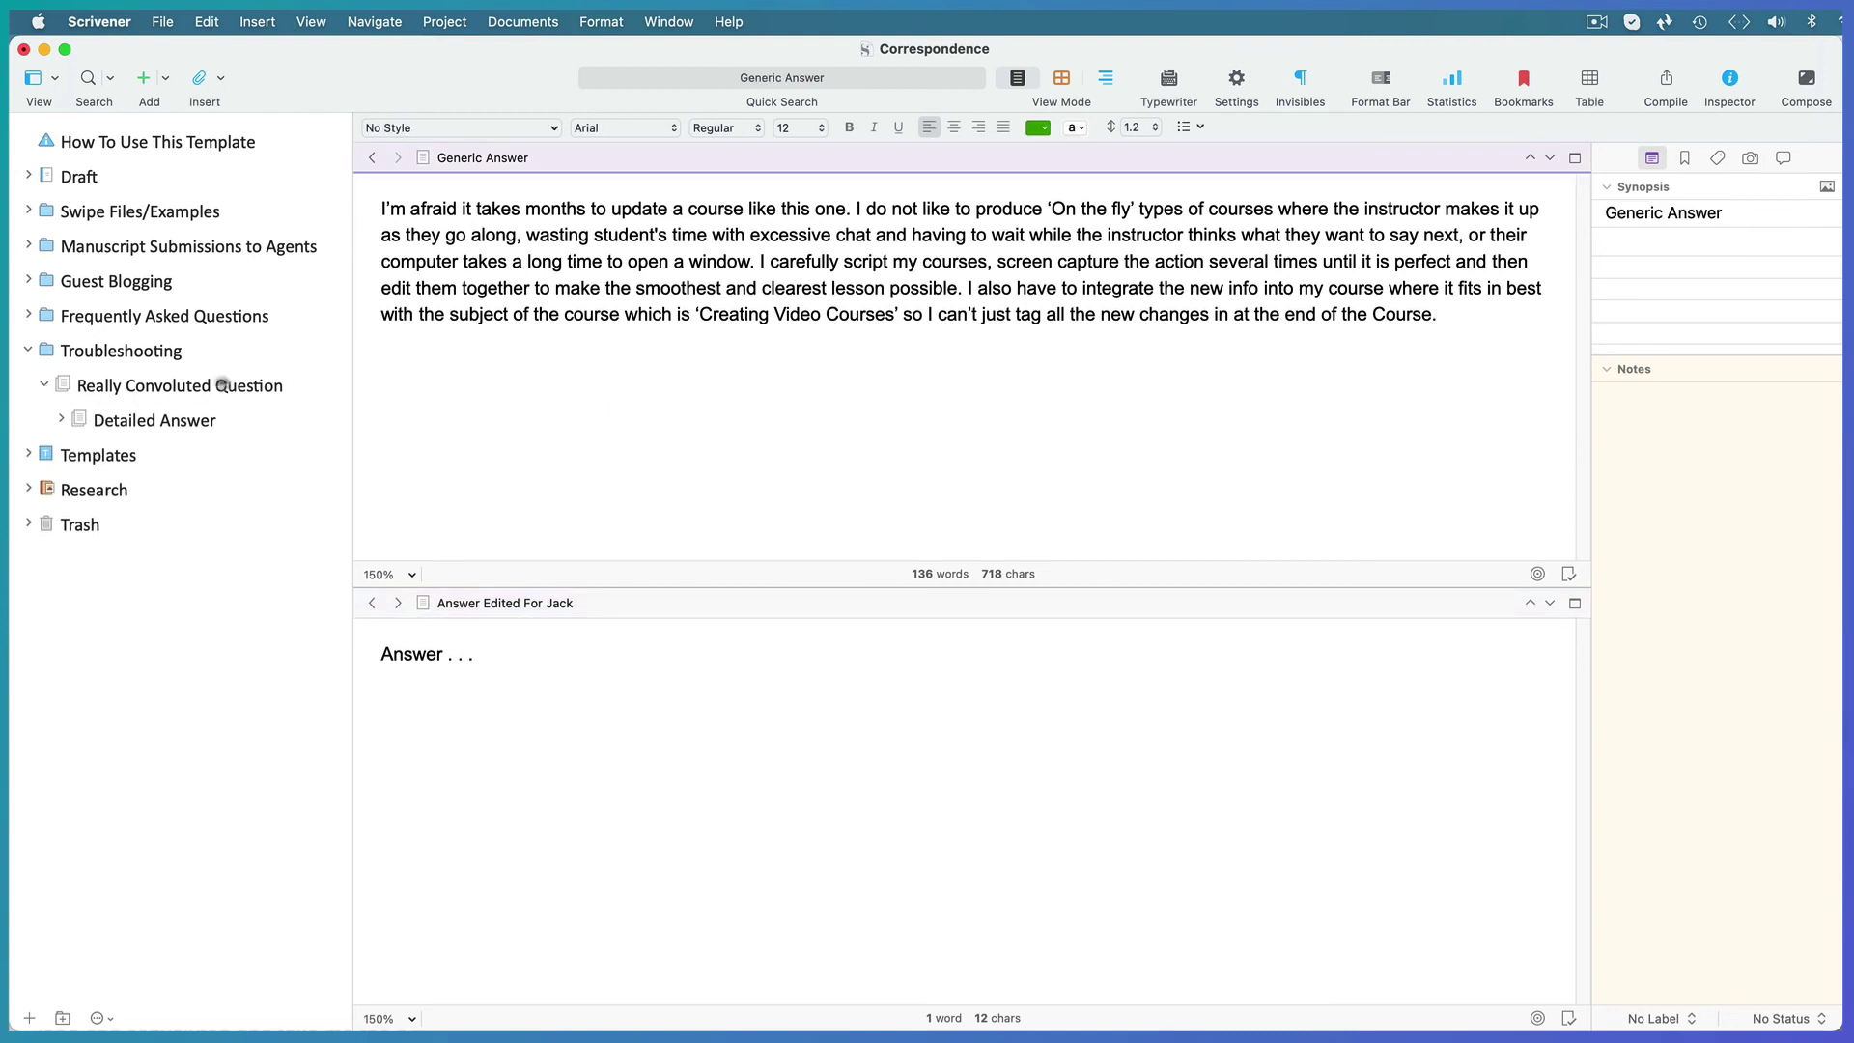
pyautogui.click(172, 386)
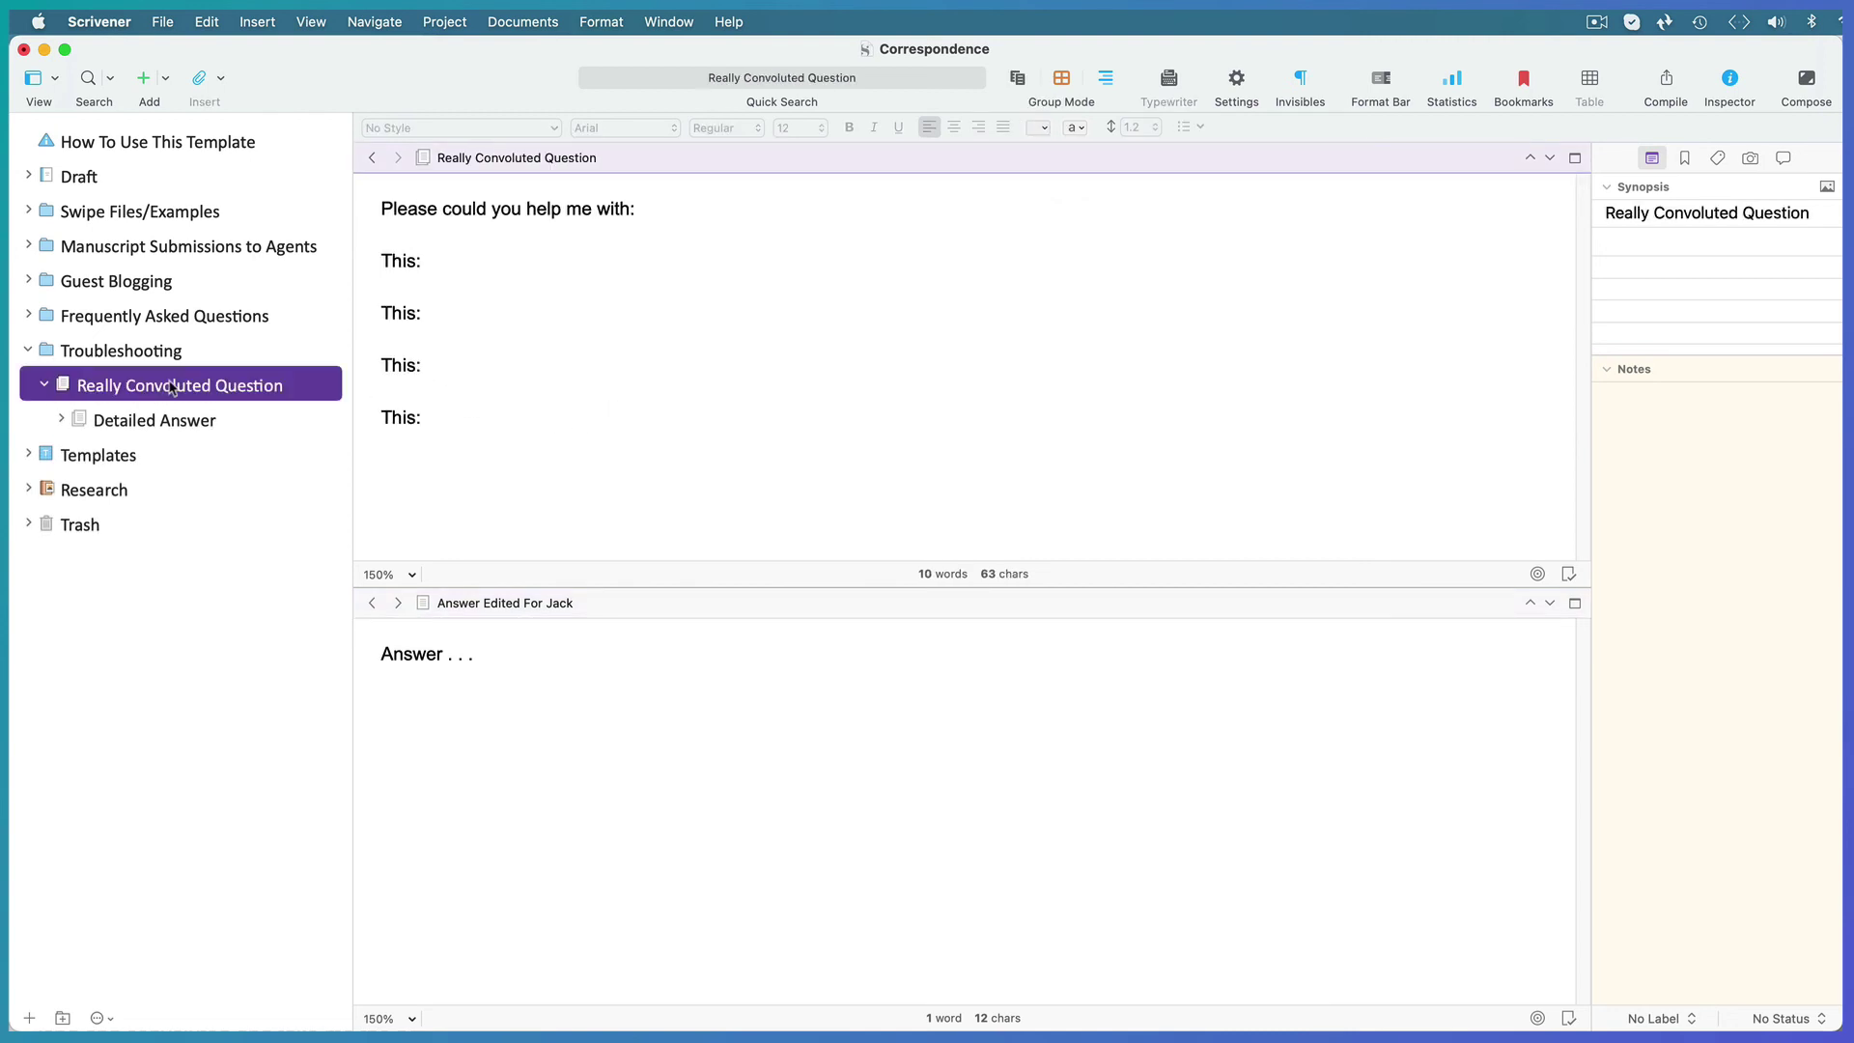
# - Show the Detailed Answer in the lower pane, then collapse Troubleshooting
pyautogui.click(480, 699)
pyautogui.click(167, 421)
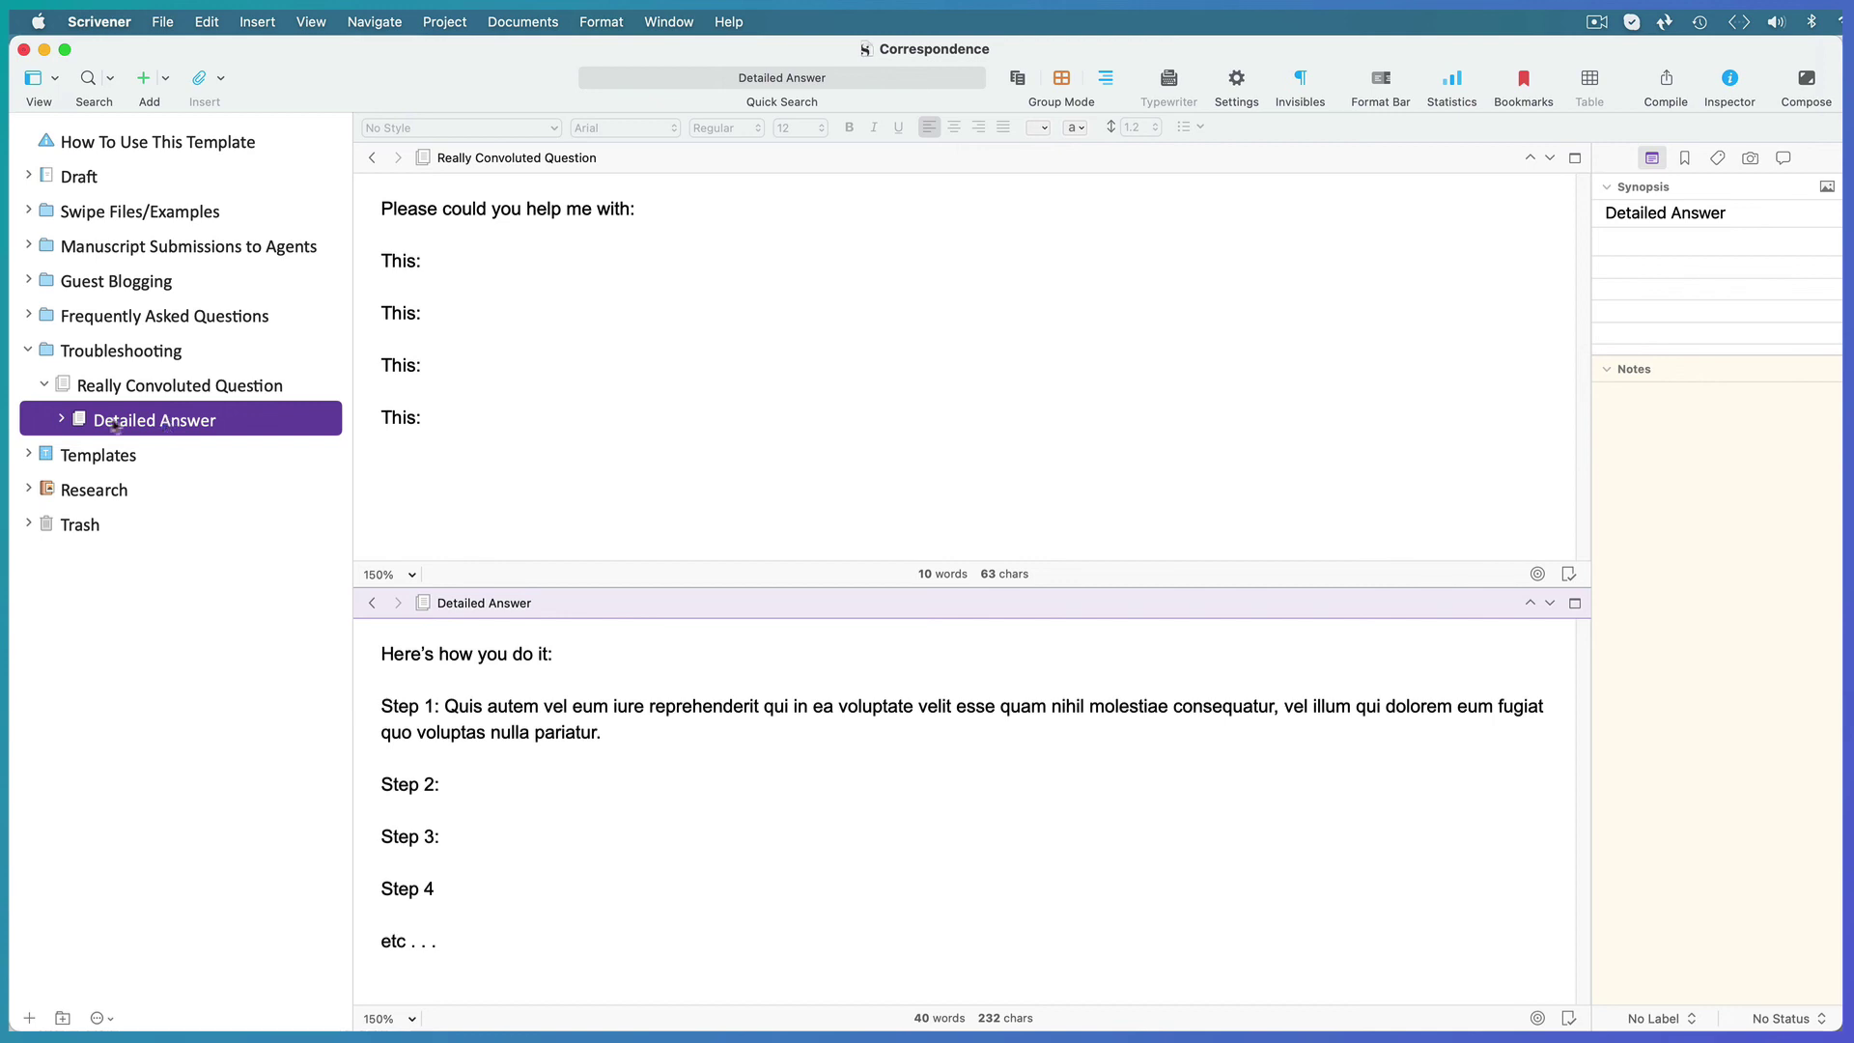
pyautogui.click(62, 420)
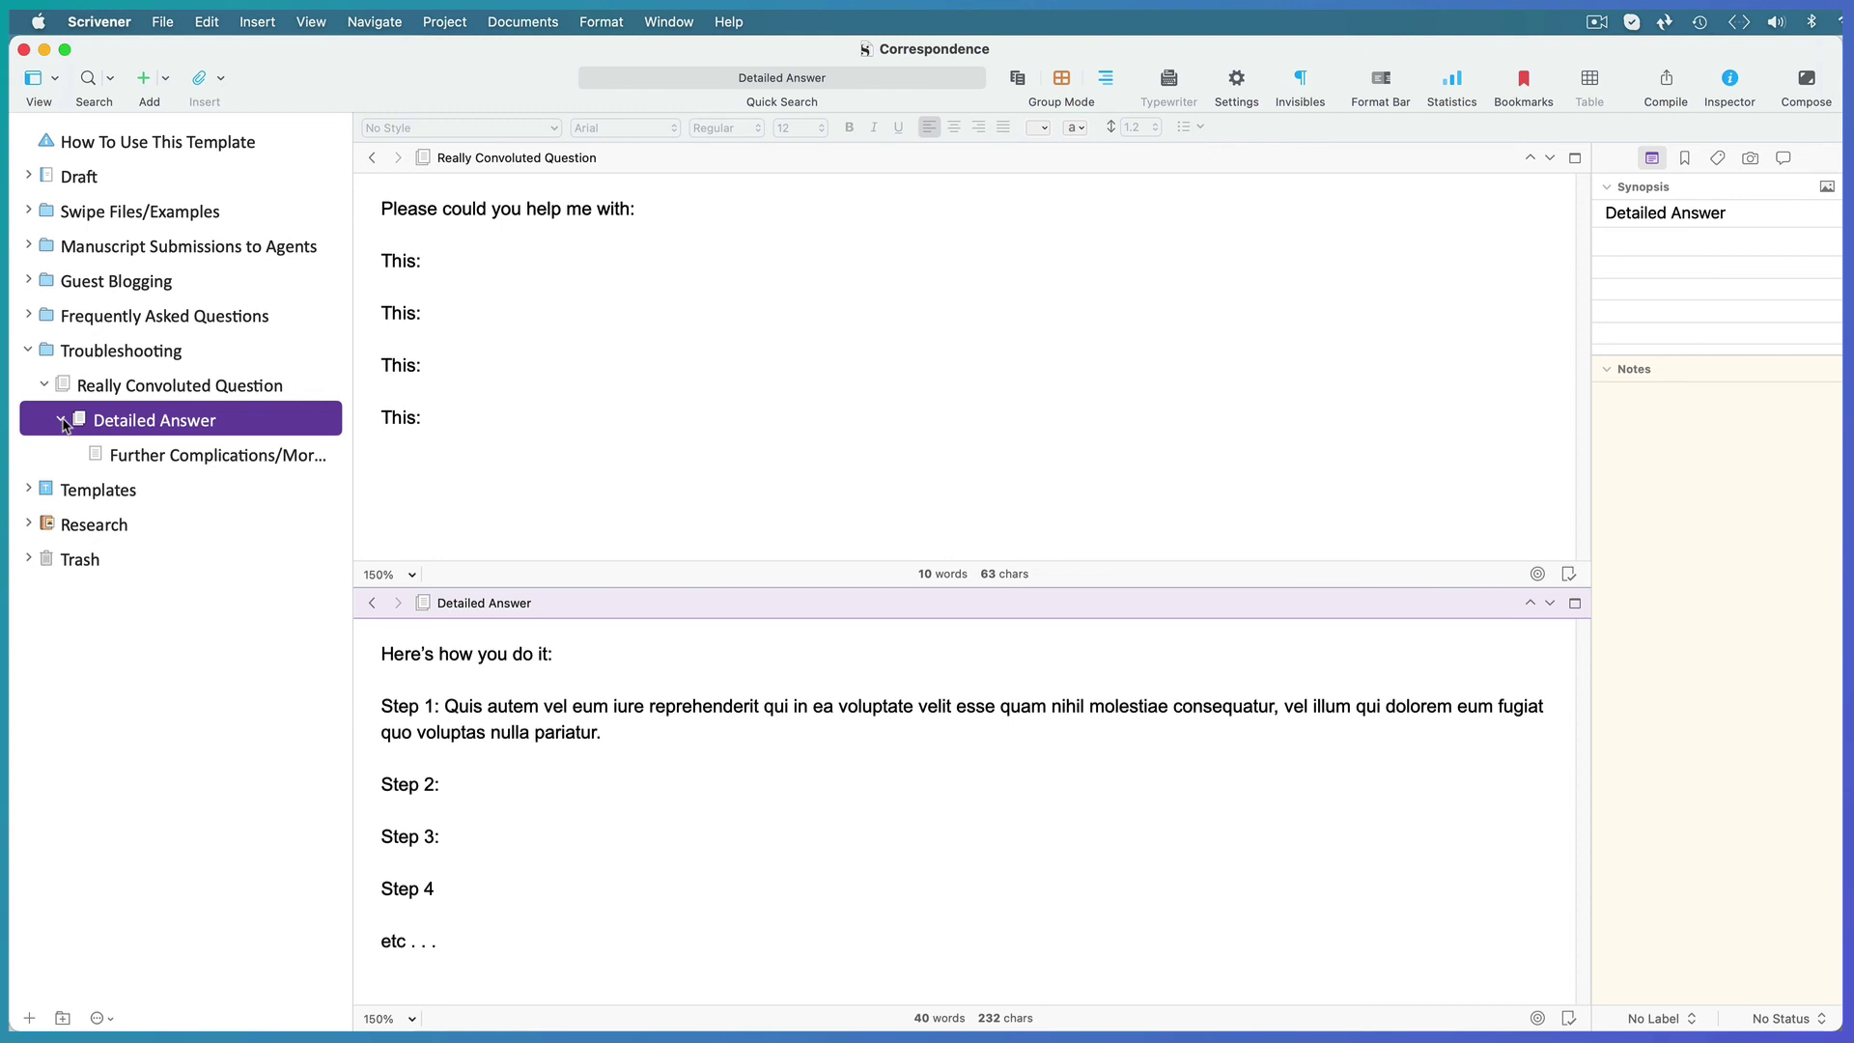
pyautogui.click(28, 351)
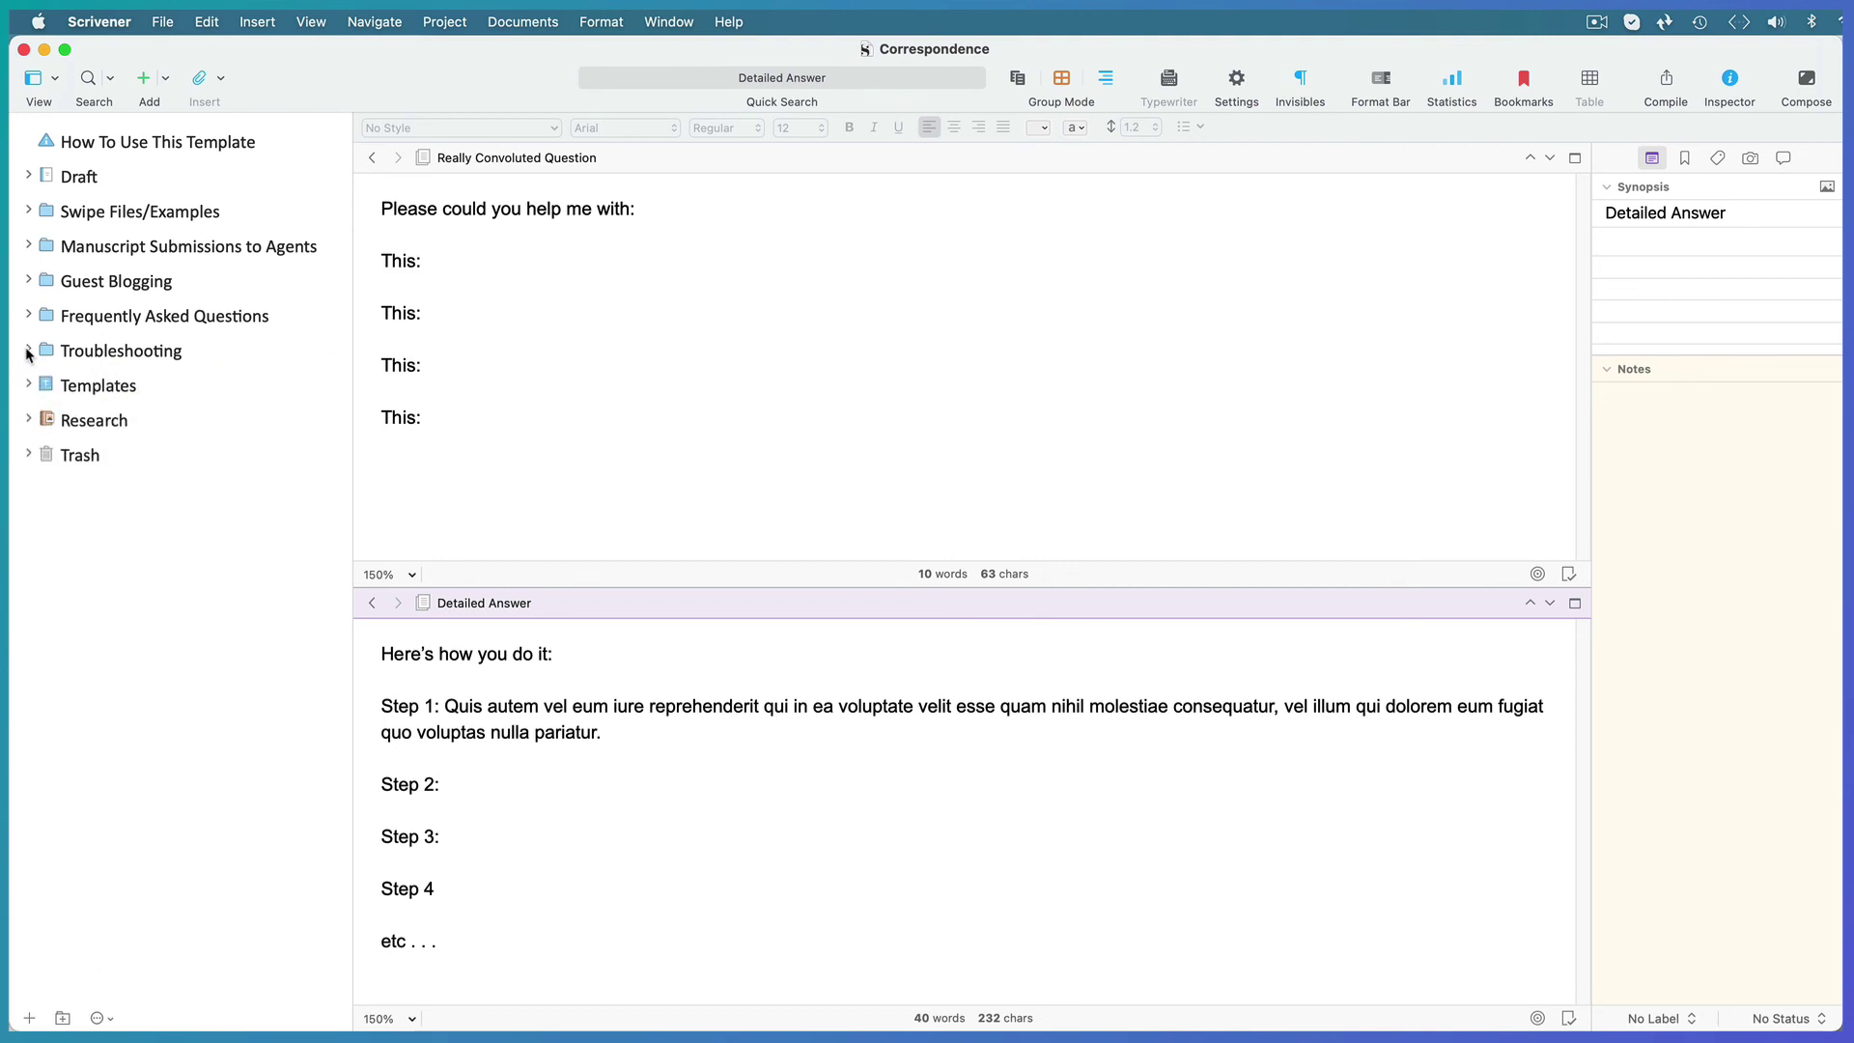